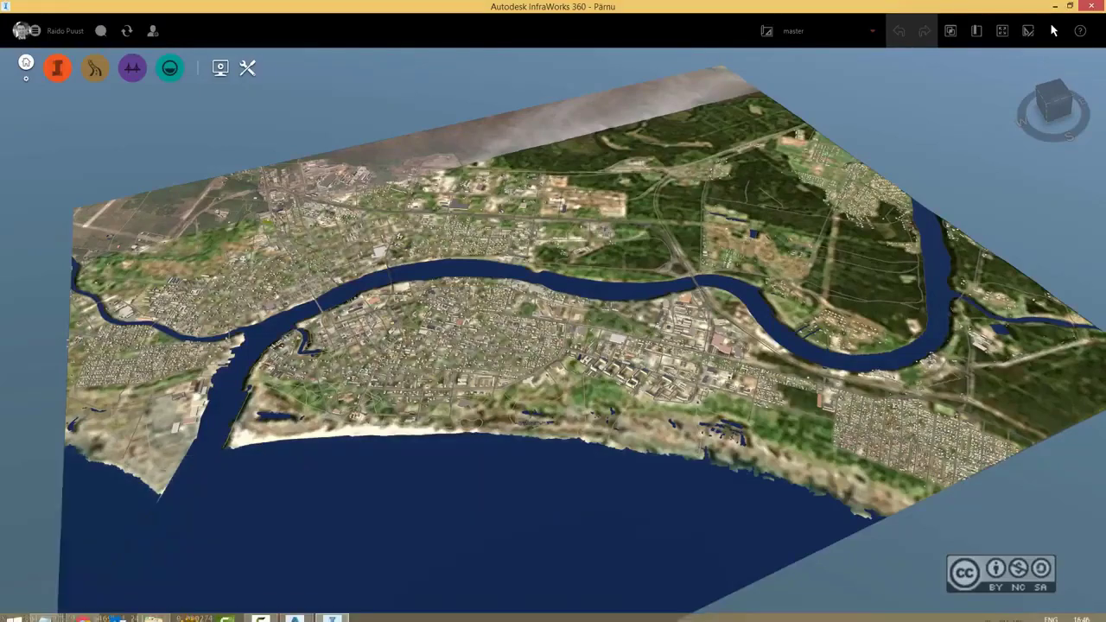
Look over the Pärnu river model and display its model export and management utilities.
mouse_move(172, 614)
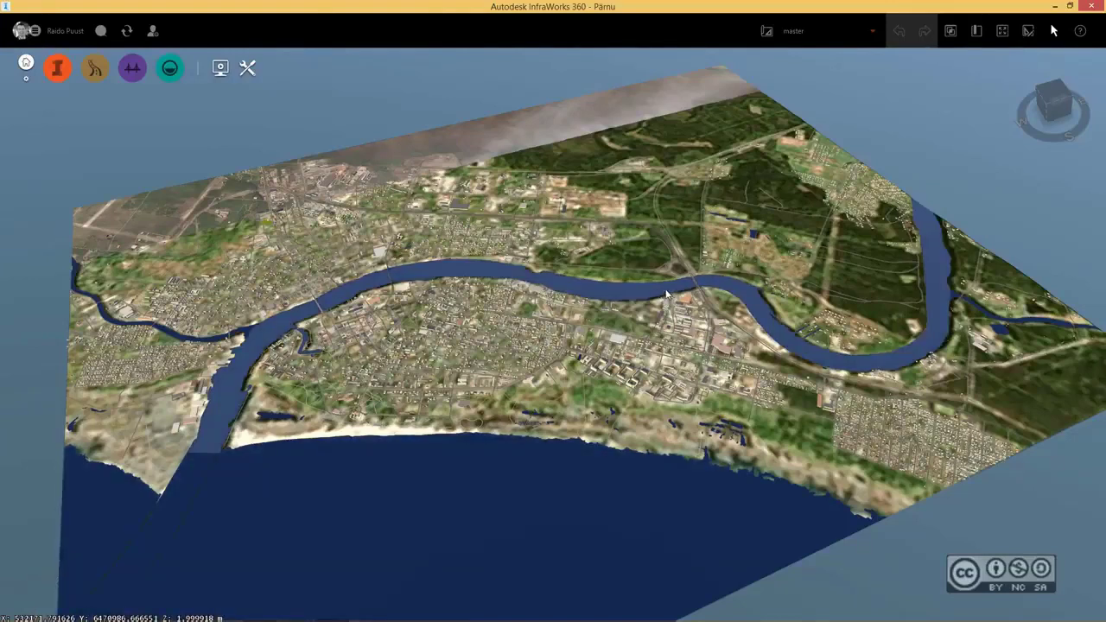
mouse_move(667, 295)
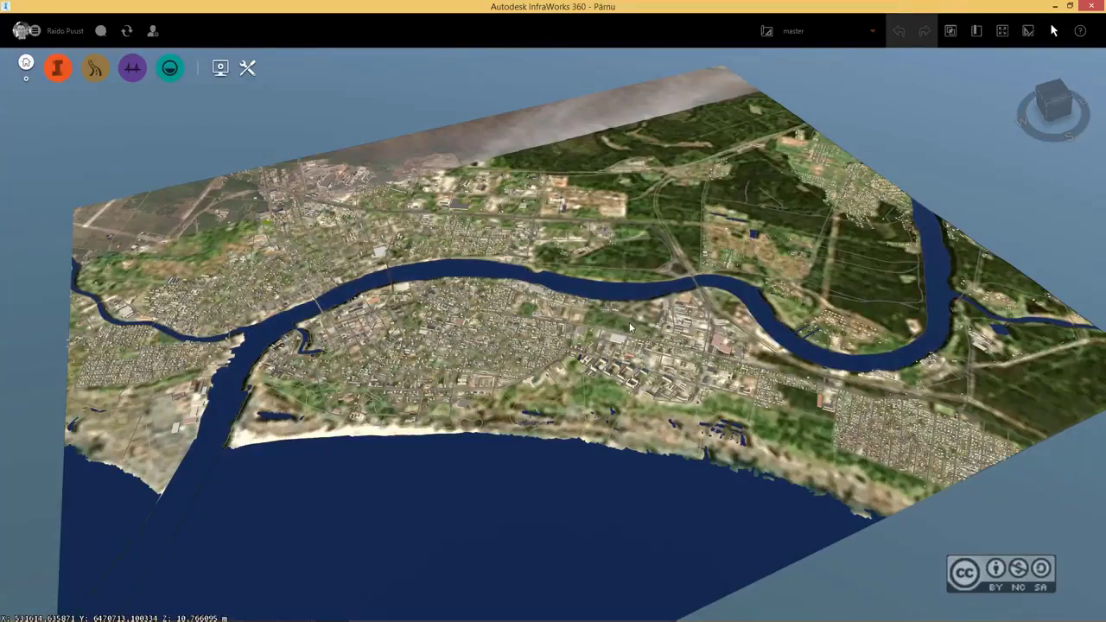
drag(518, 223, 498, 289)
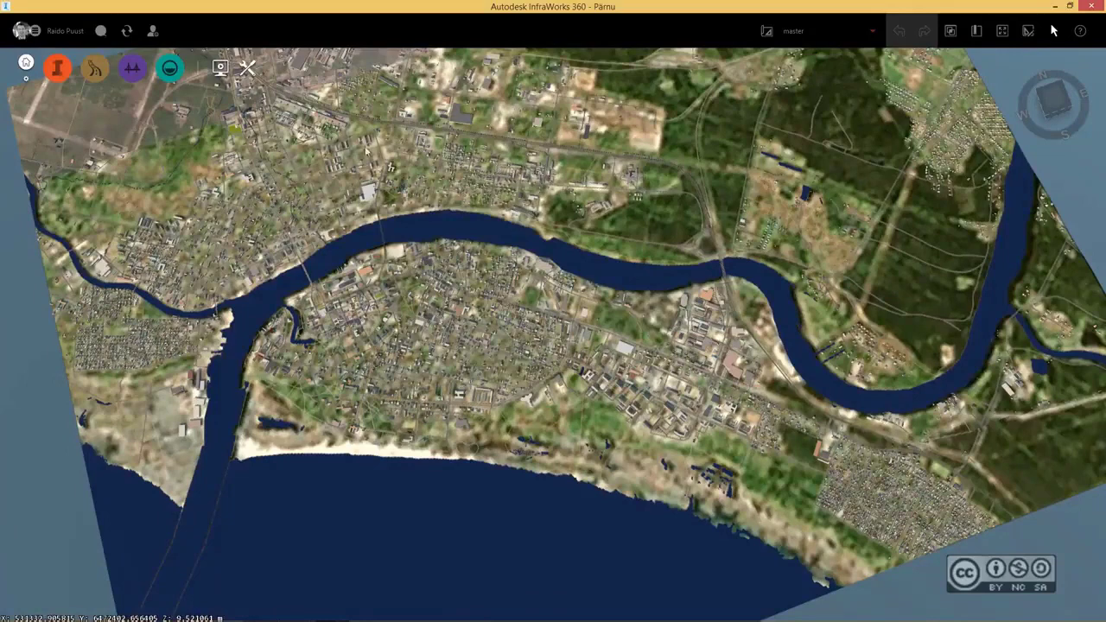
click(249, 69)
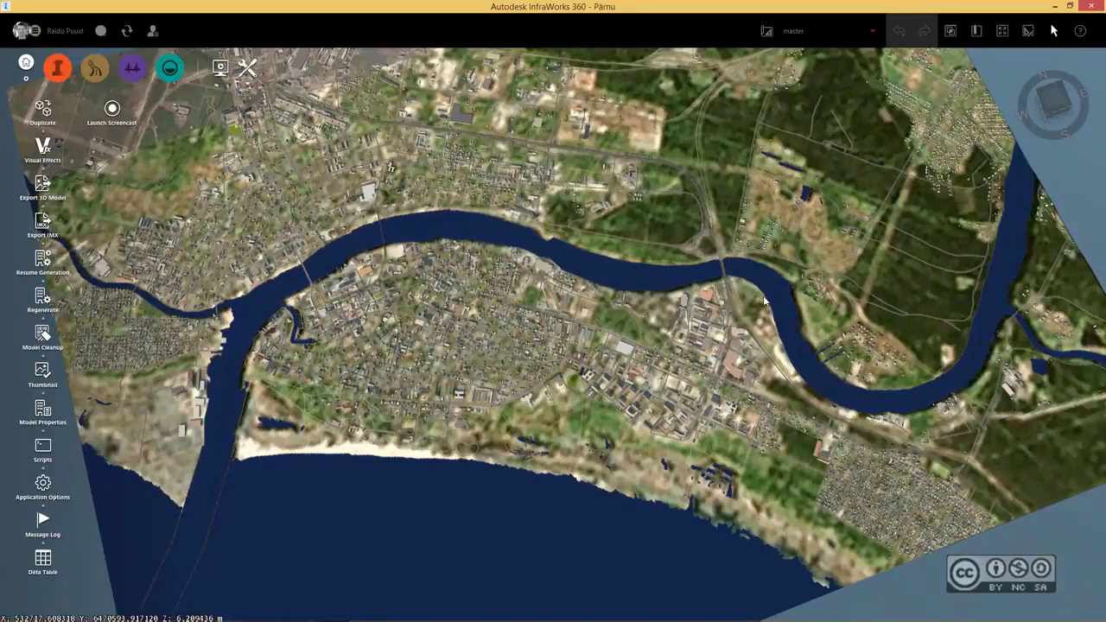
Switch to AutoCAD Civil 3D and close the River_finished drawing, leaving River_start as the working drawing.
click(1056, 7)
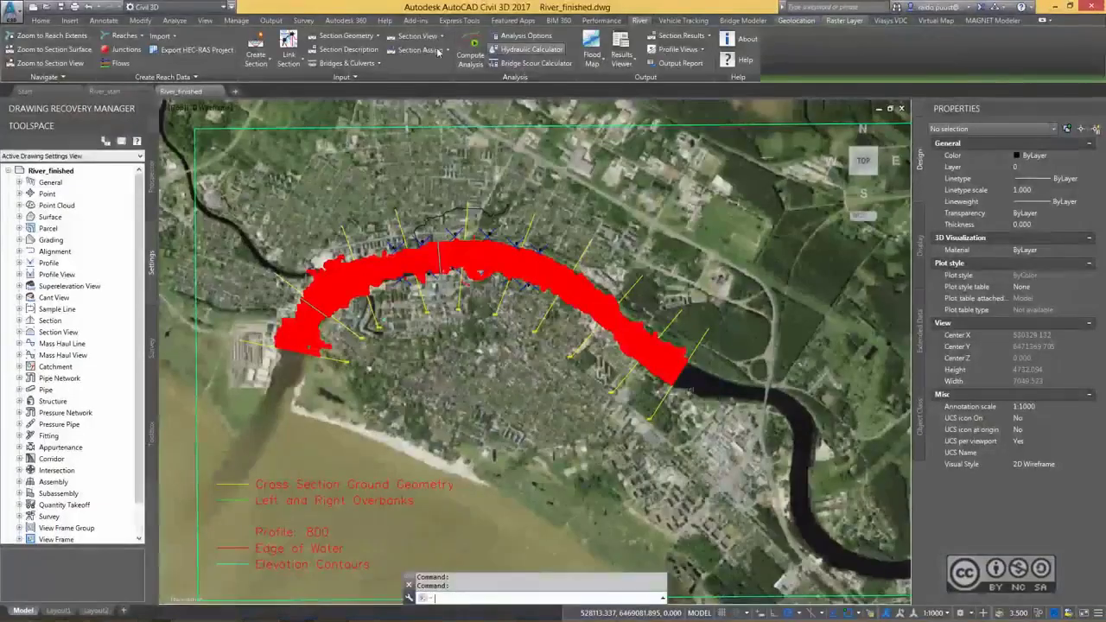
click(217, 92)
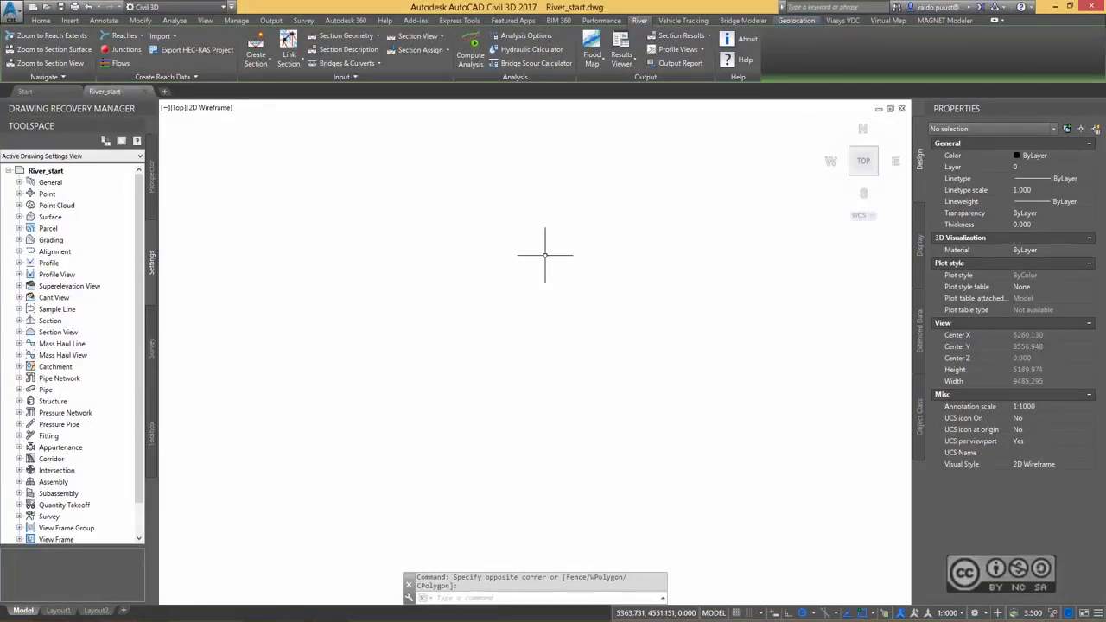
Start opening an InfraWorks 360 model in River_start and choose Parnu.imx from the Start folder as the source.
click(68, 21)
click(216, 56)
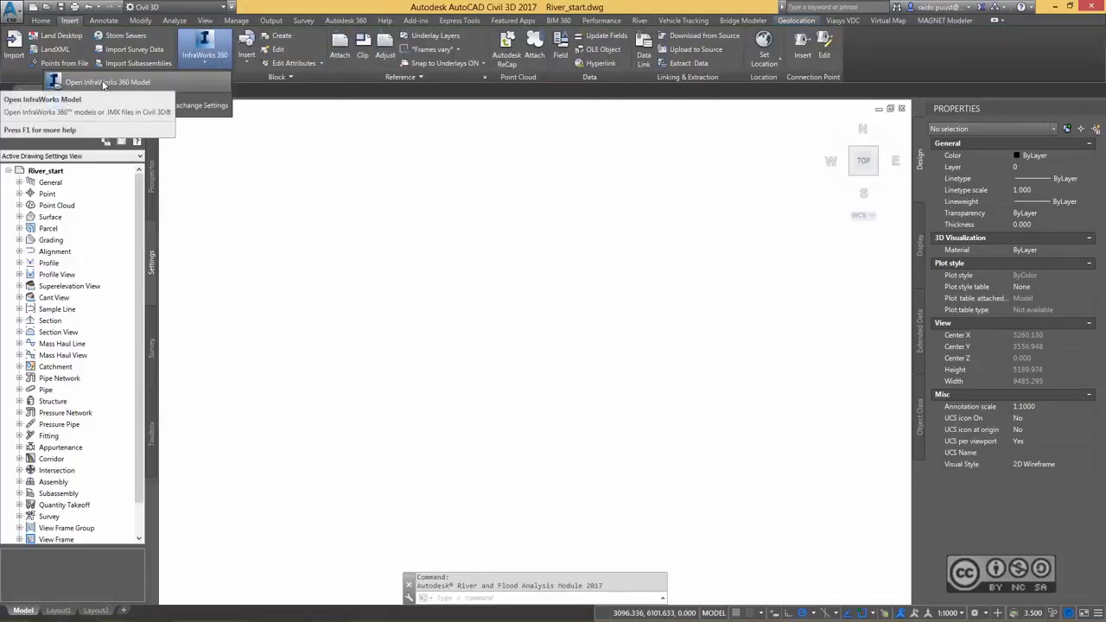
click(103, 82)
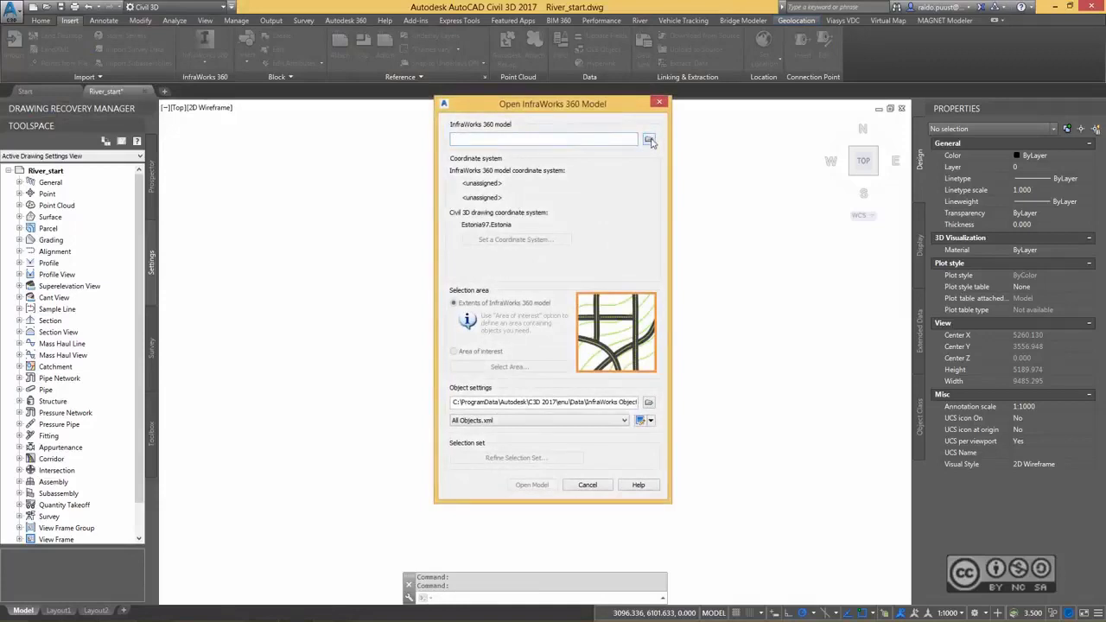
click(650, 141)
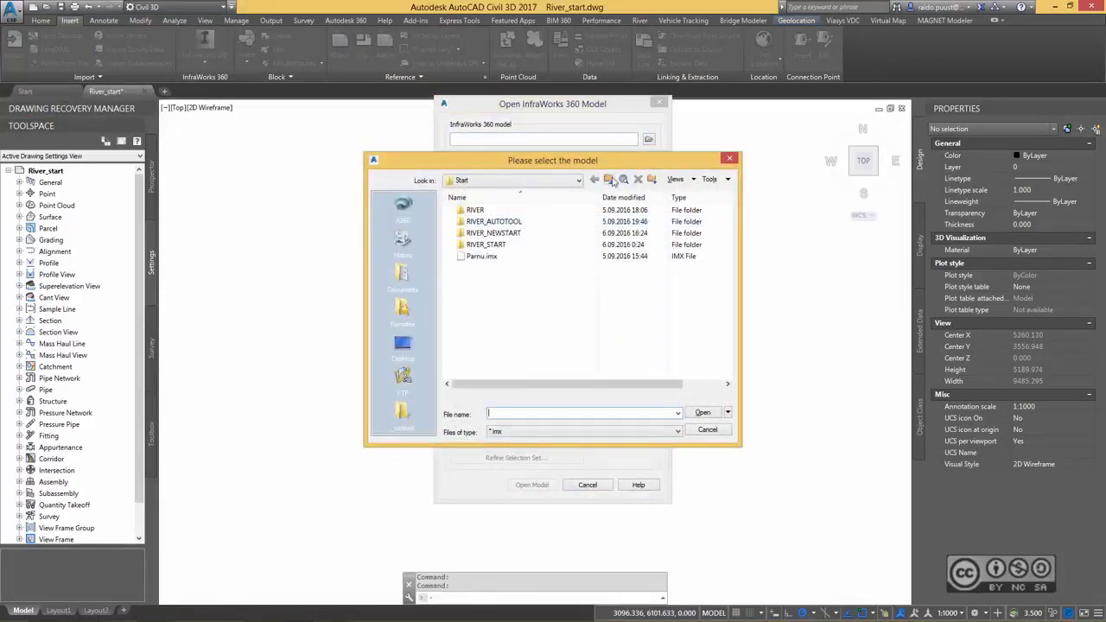
click(482, 257)
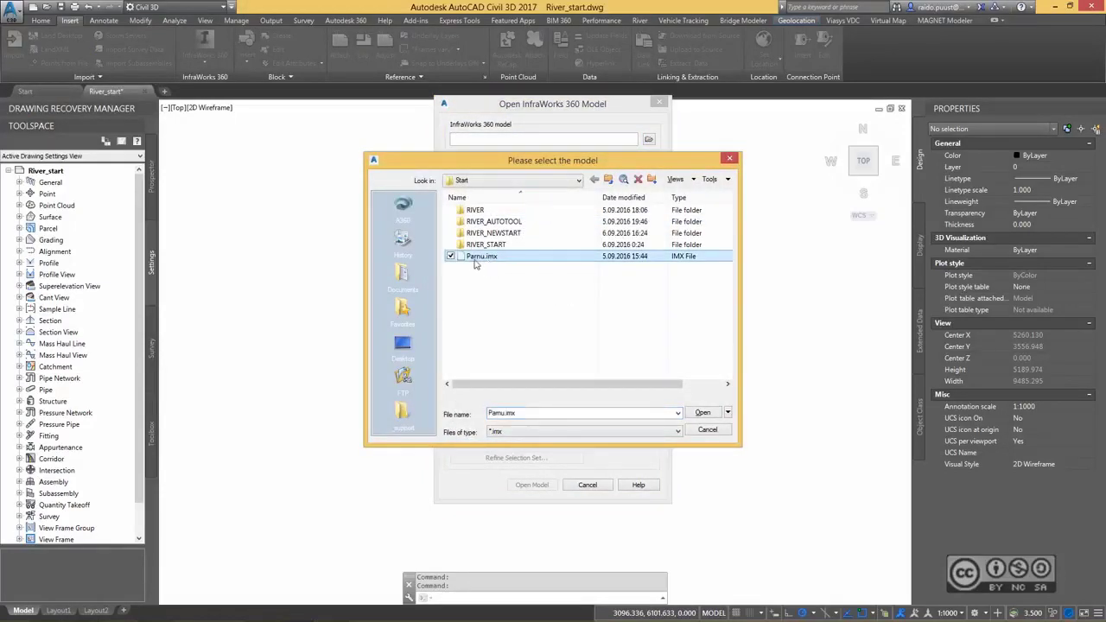
click(704, 413)
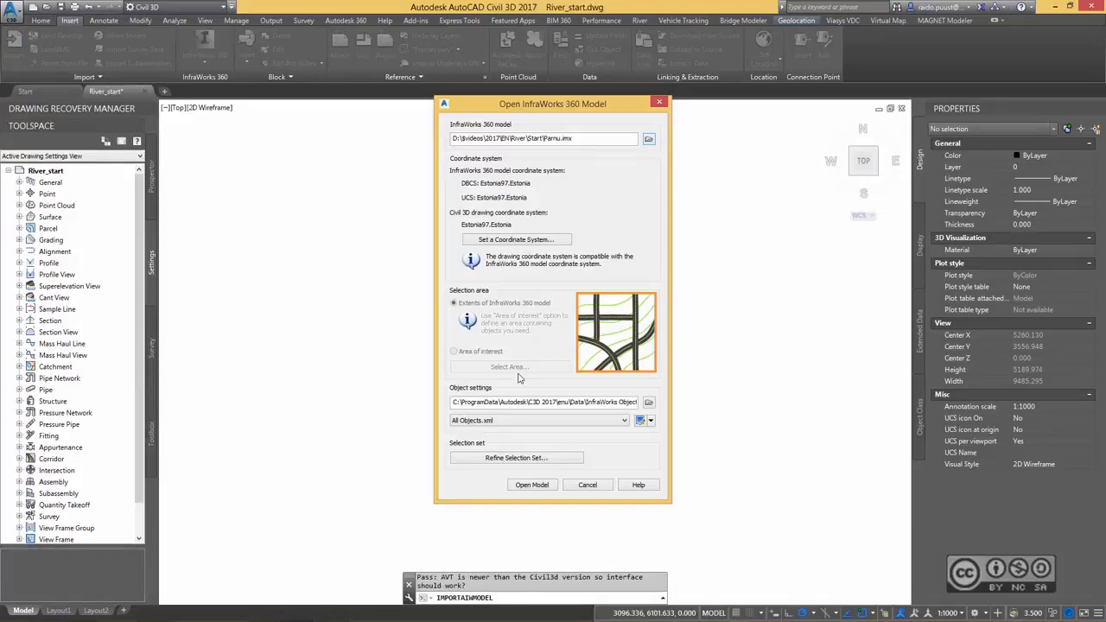
Use the Design Objects.xml object settings and include the AIW_Existing_Ground terrain surface in the refined selection set.
click(507, 422)
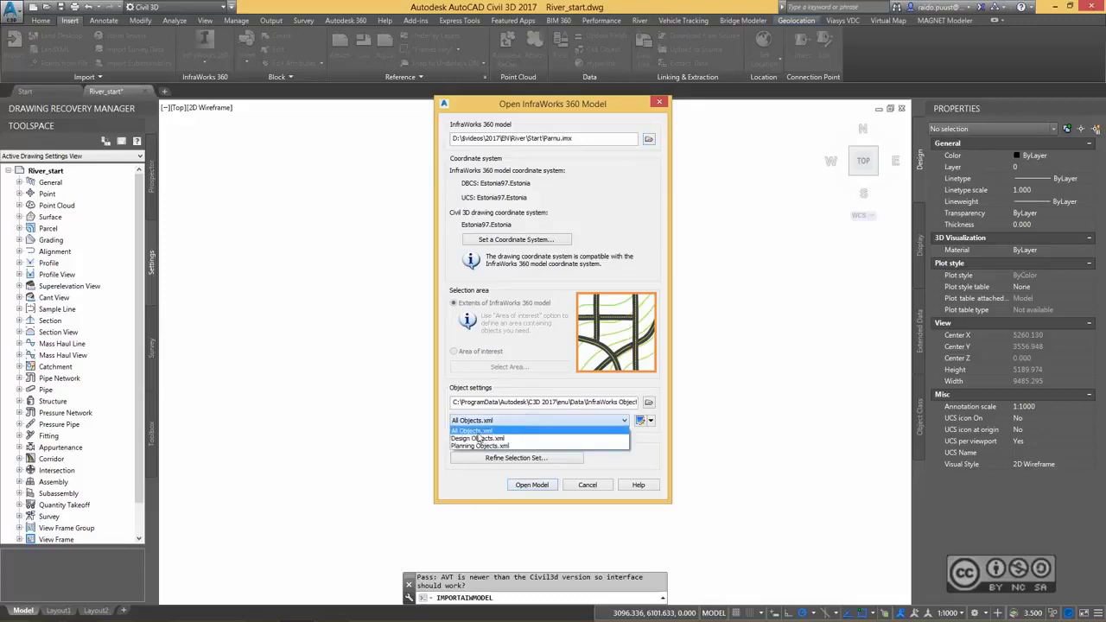
click(478, 441)
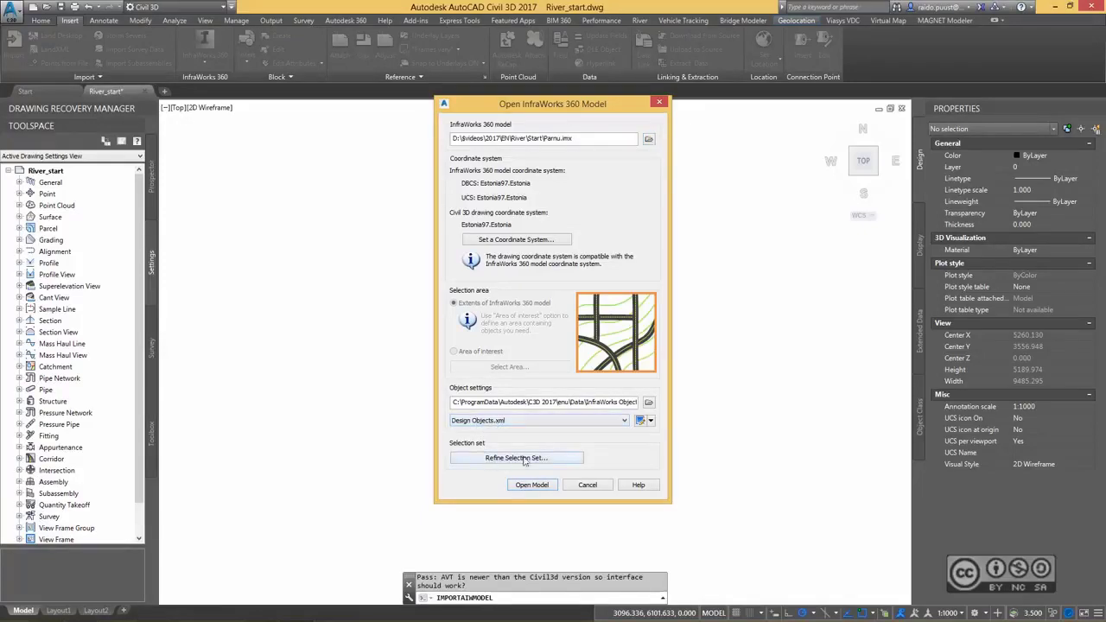
click(551, 458)
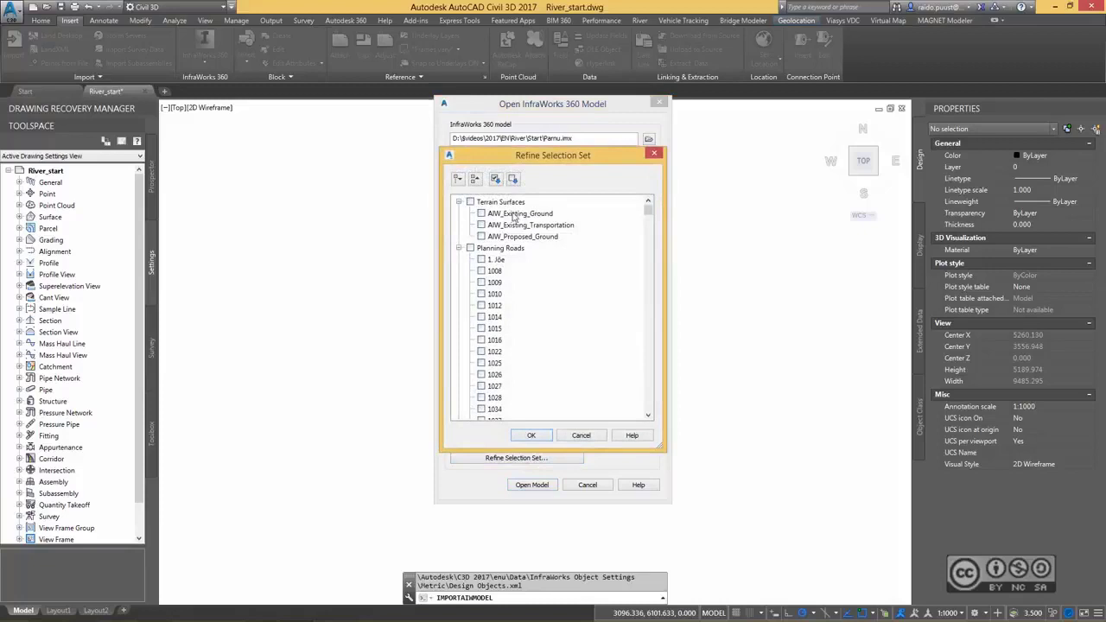
click(482, 213)
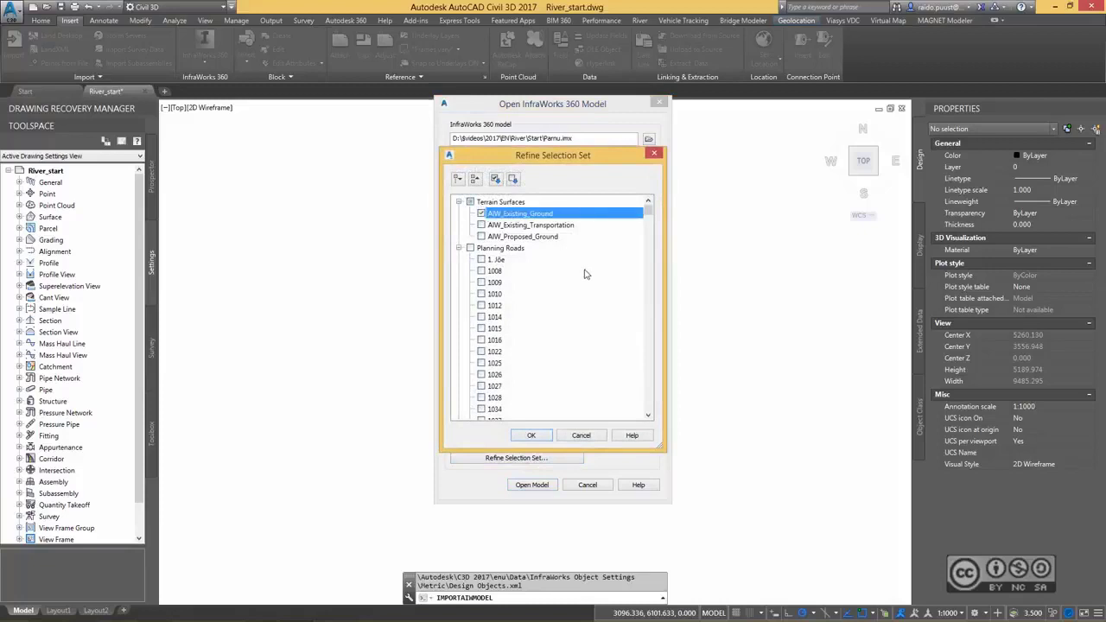
Exclude all design roads, intersections and roundabouts from the selection set.
drag(649, 209, 651, 377)
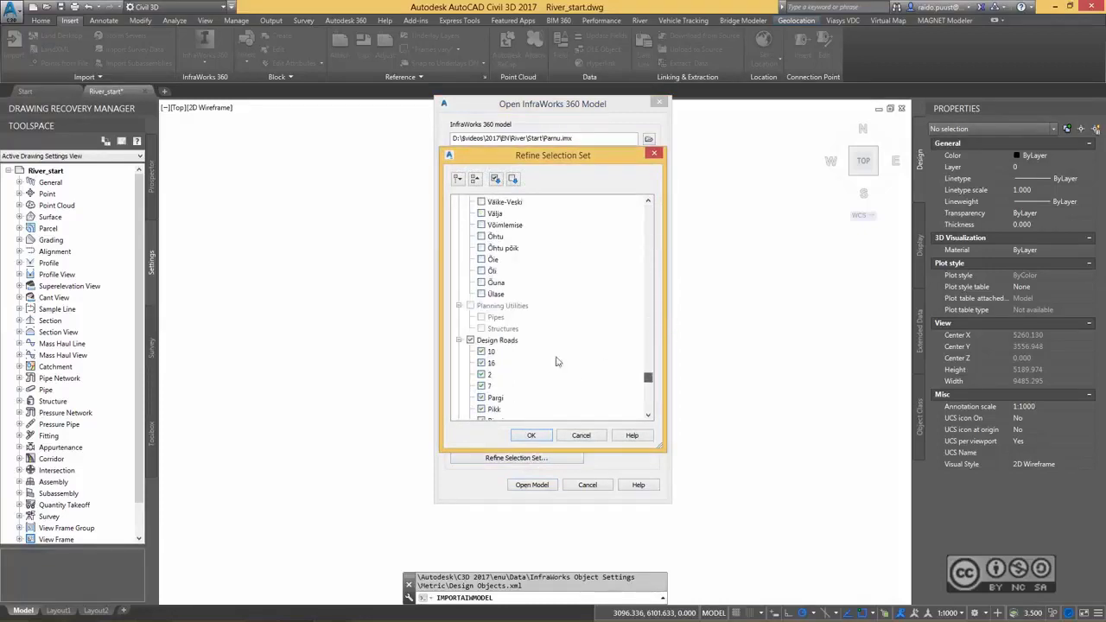
click(471, 340)
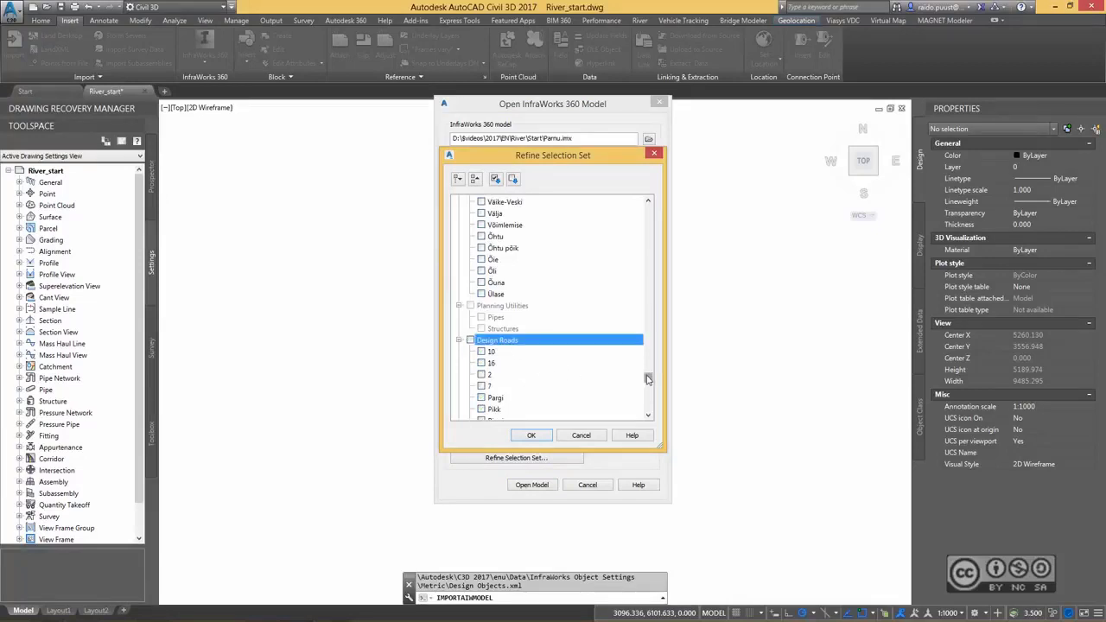
scroll(648, 378, down, 4)
click(470, 317)
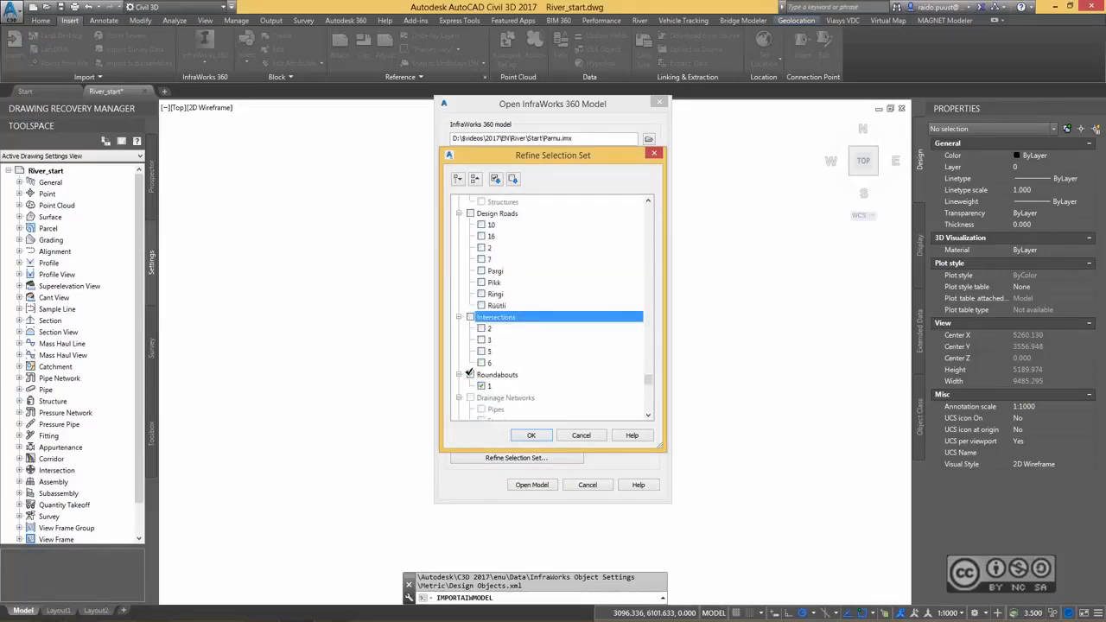
click(471, 374)
Include the Pärnu jõgi, Rääma oja and Sauga jõgi water objects in the selection set and import the model.
drag(649, 381, 646, 413)
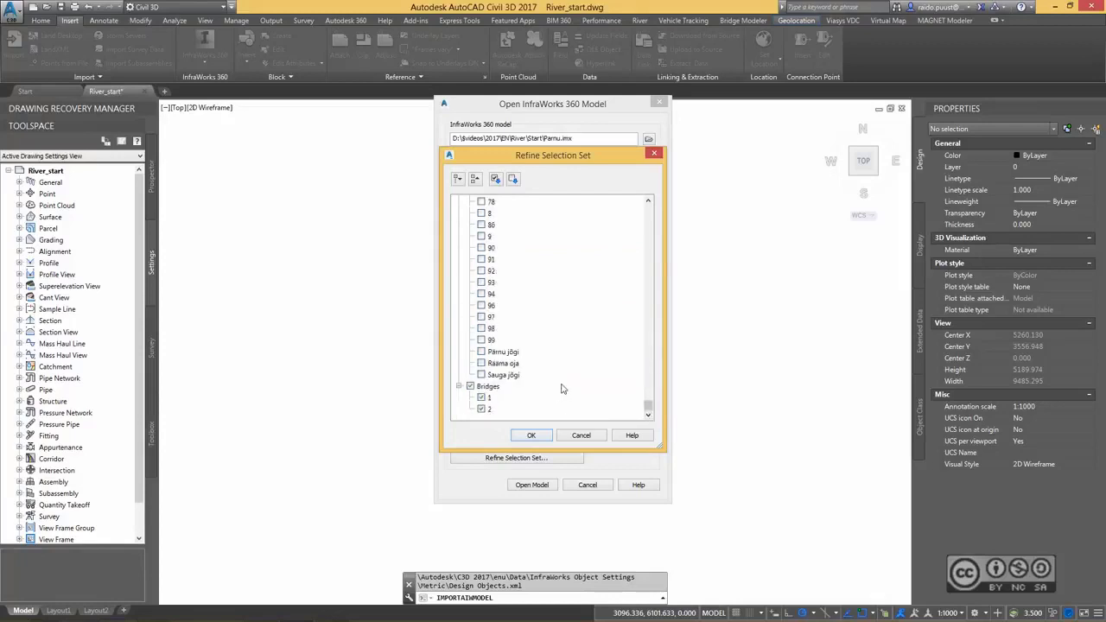
click(482, 352)
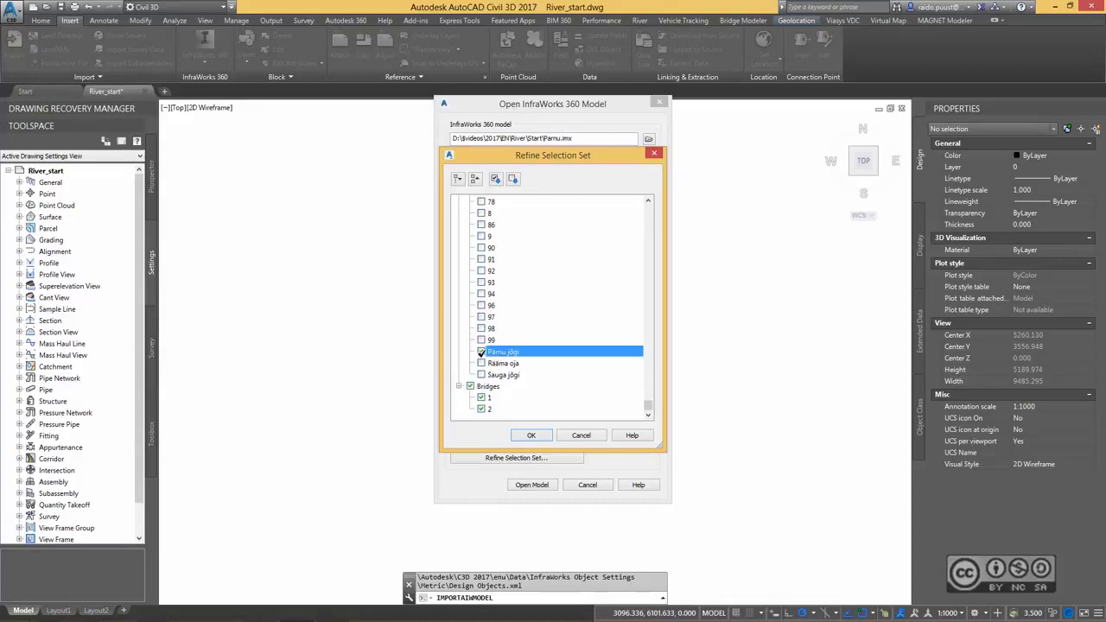
click(481, 363)
click(482, 374)
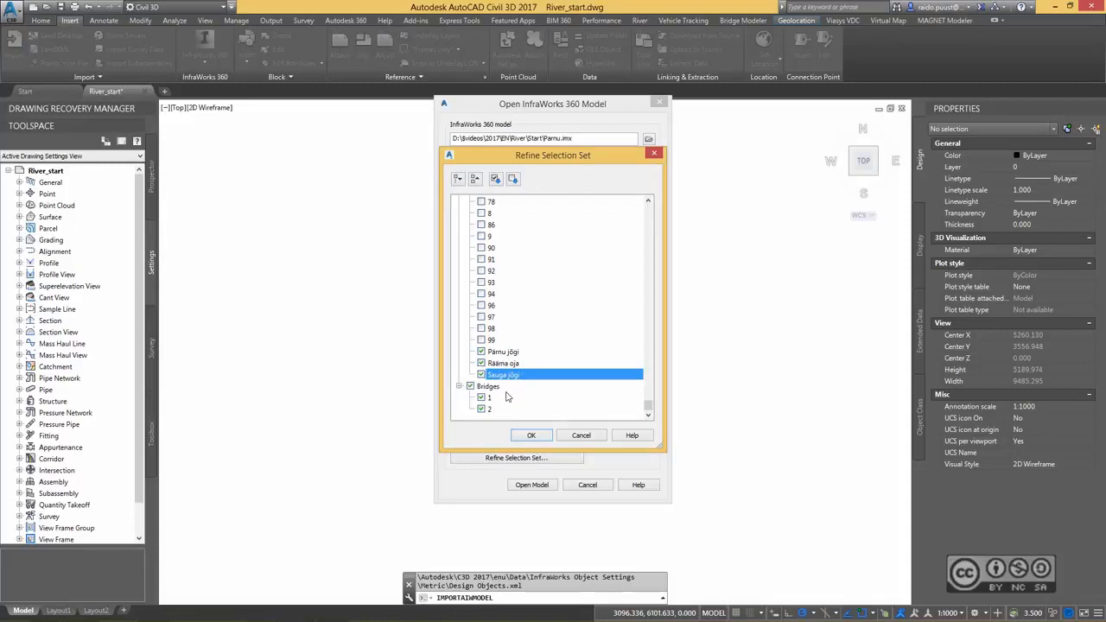
click(532, 436)
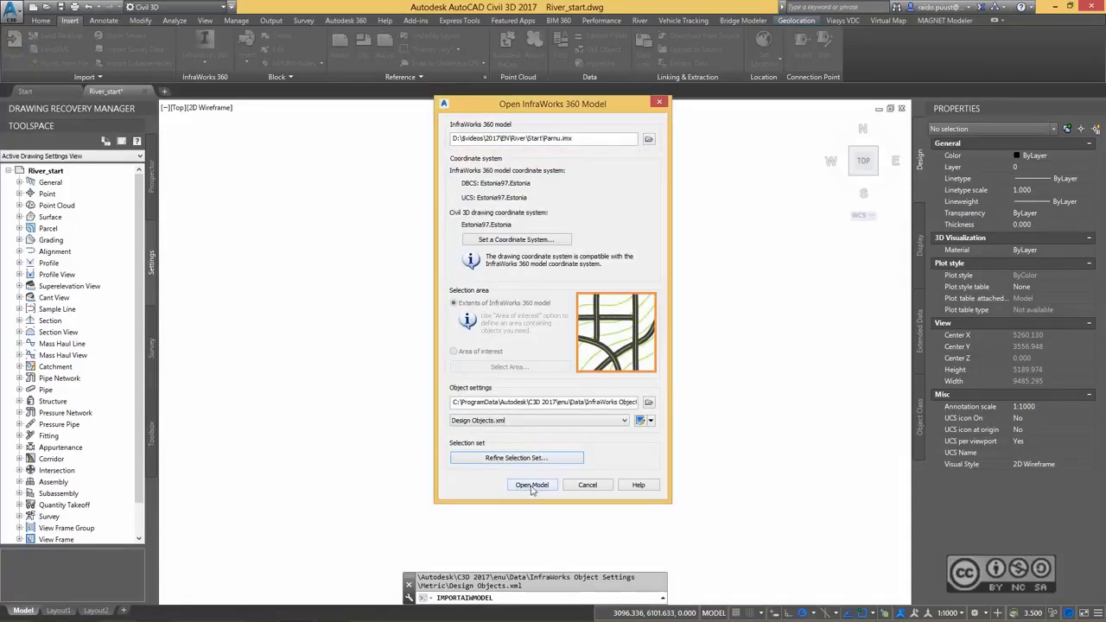
click(532, 485)
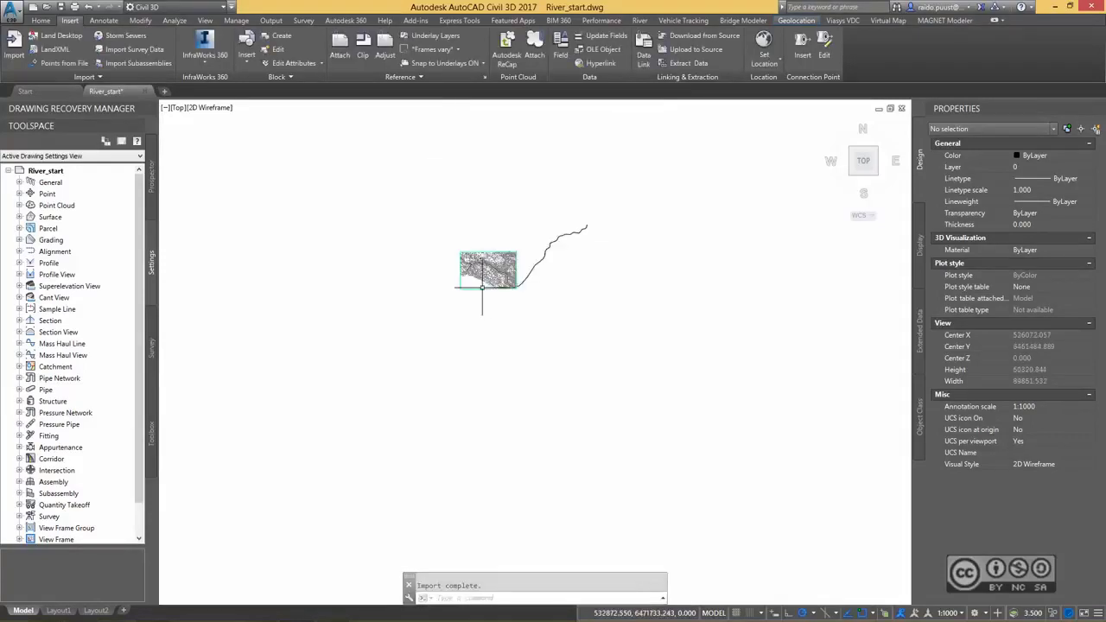
Inspect the properties of the imported terrain surface in the drawing, then clear the selection.
middle_drag(521, 216, 486, 250)
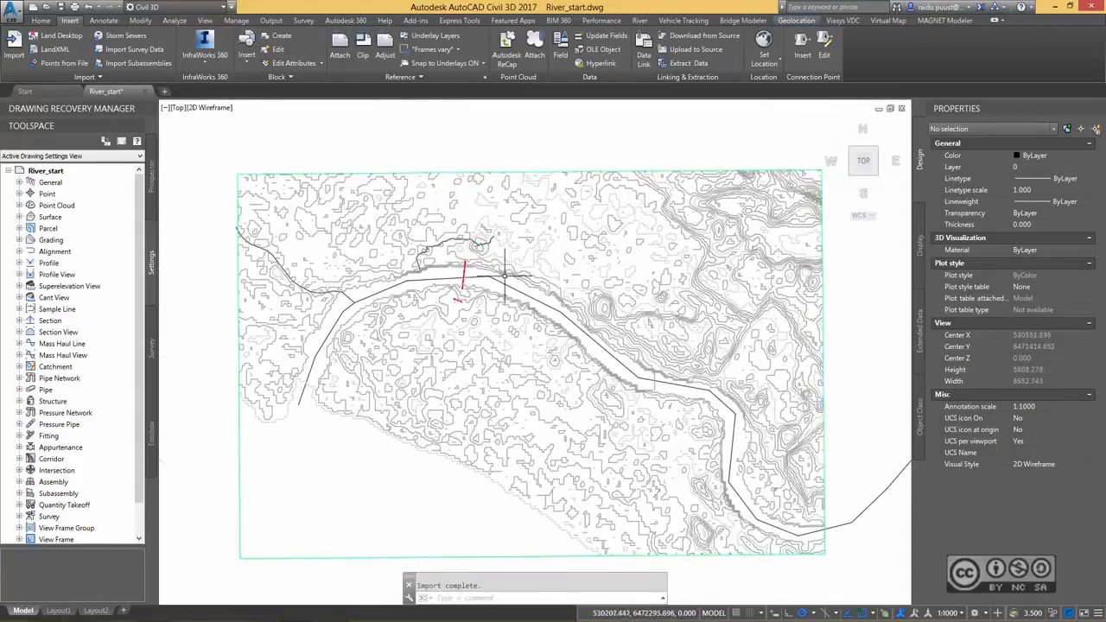
click(633, 170)
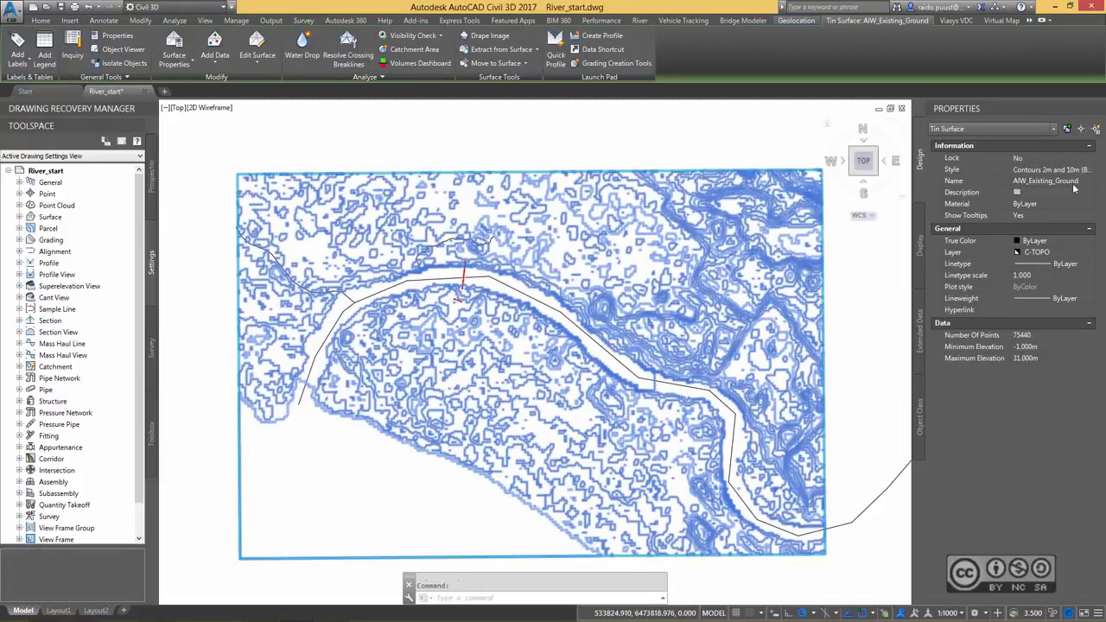
click(527, 149)
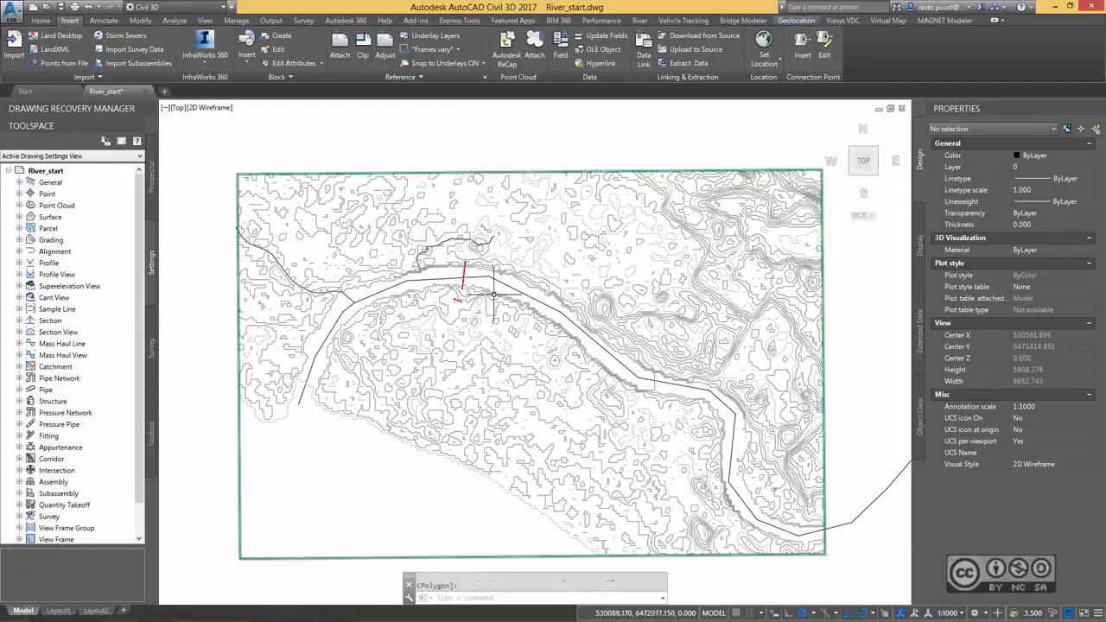
Draw a straight polyline about 867 m long from south to north across the river, west of the long red bridge.
scroll(493, 291, up, 5)
middle_drag(458, 240, 650, 319)
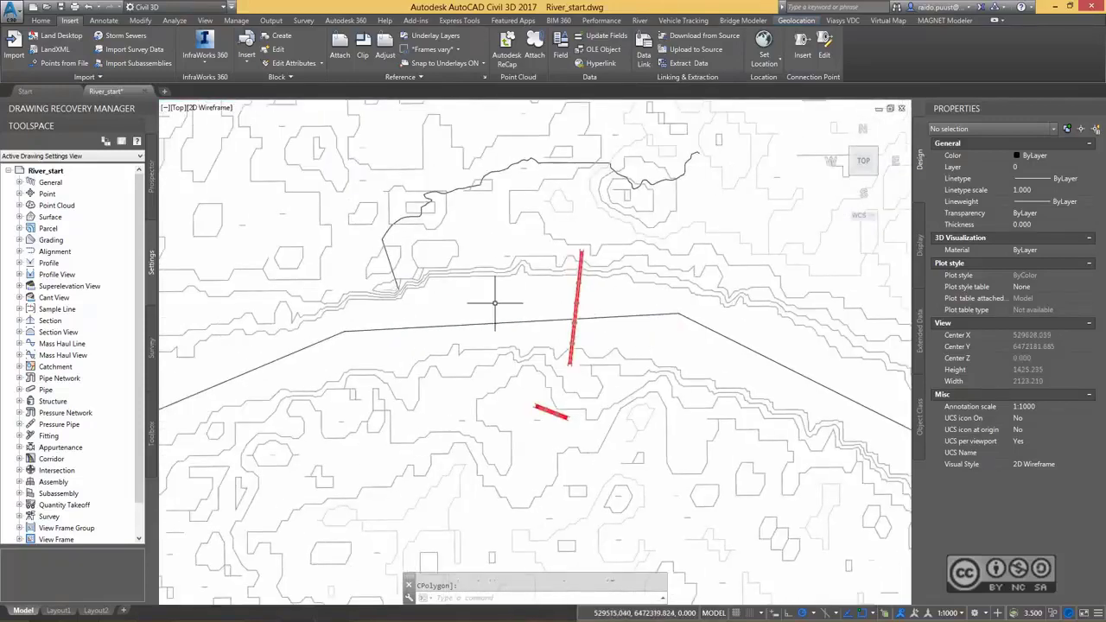
middle_drag(494, 303, 507, 321)
text(pl)
key(Return)
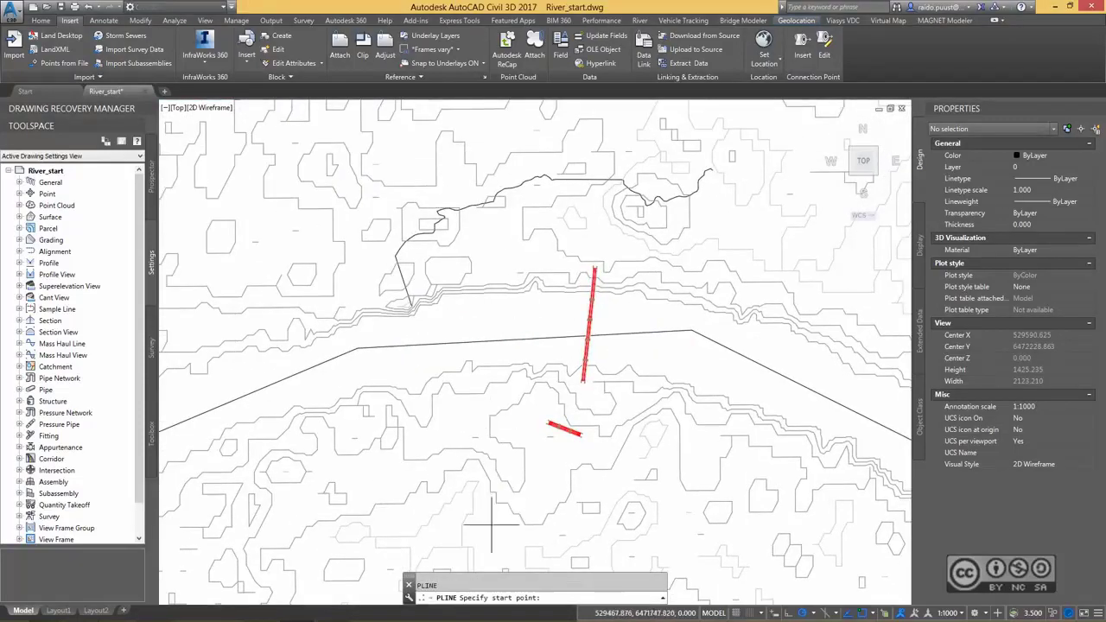
click(491, 528)
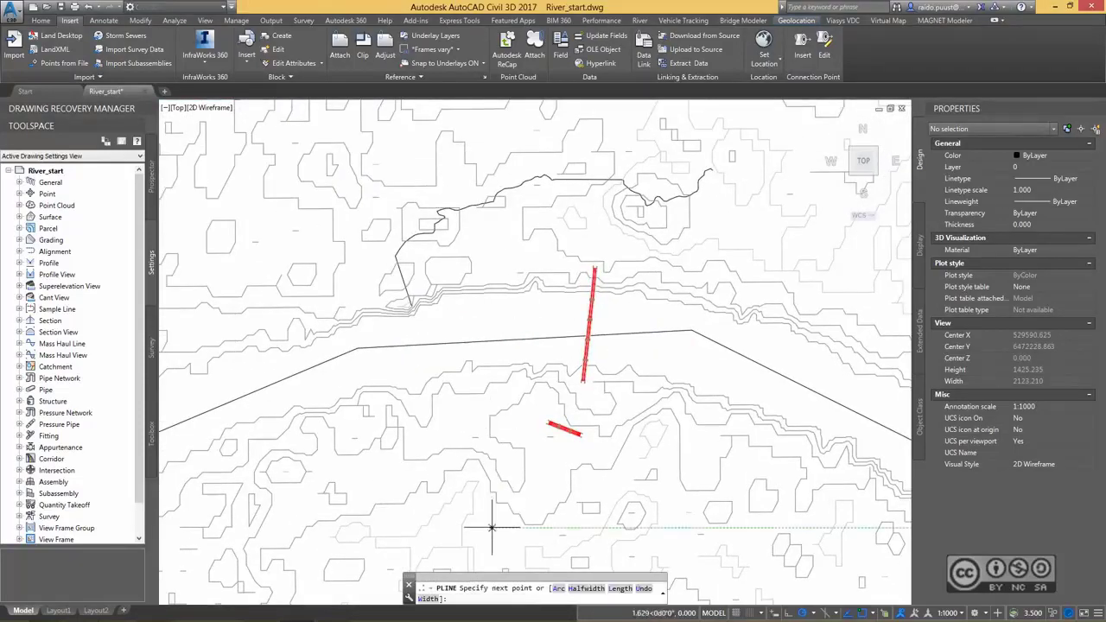
click(508, 223)
key(Escape)
Create a quick profile of AIW_Existing_Ground along the new polyline and place its profile view north of the surface boundary.
click(172, 21)
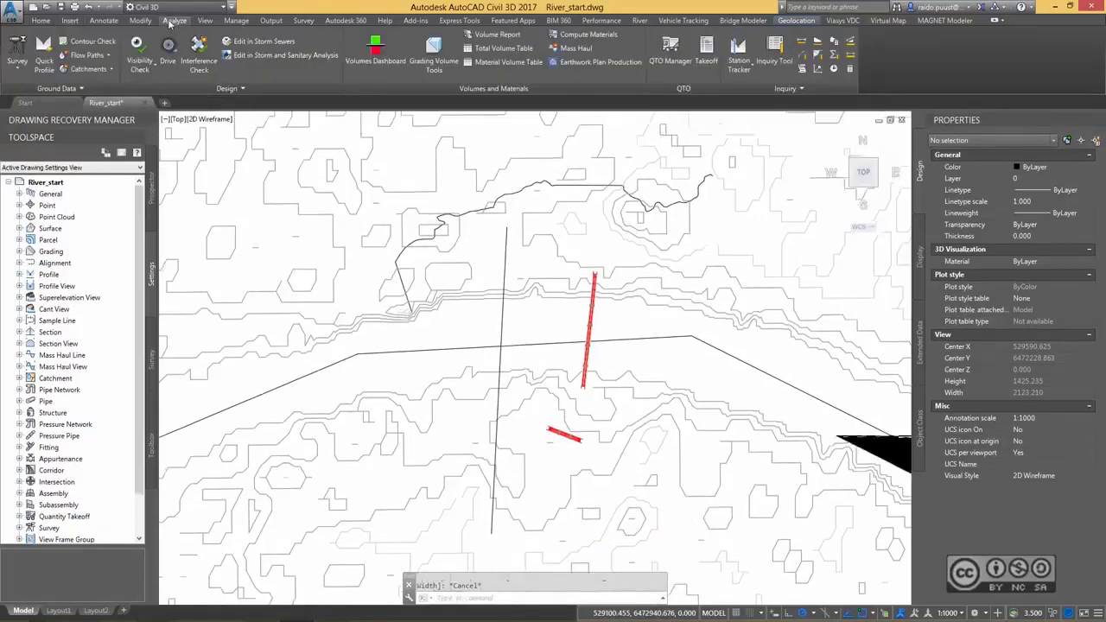
click(43, 54)
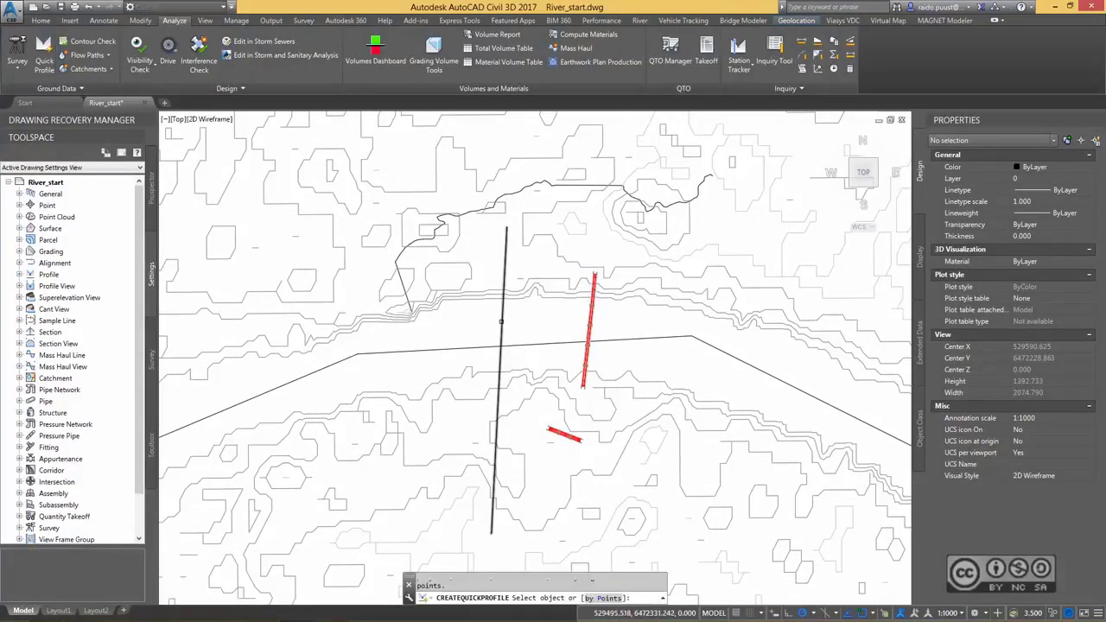
click(503, 322)
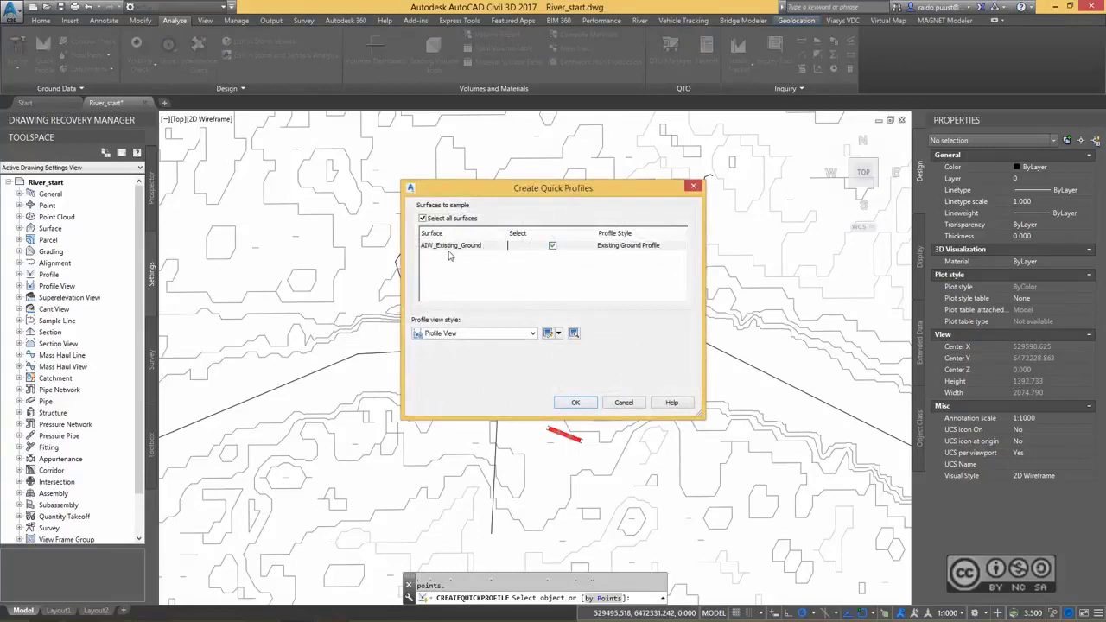
click(576, 403)
scroll(527, 276, down, 4)
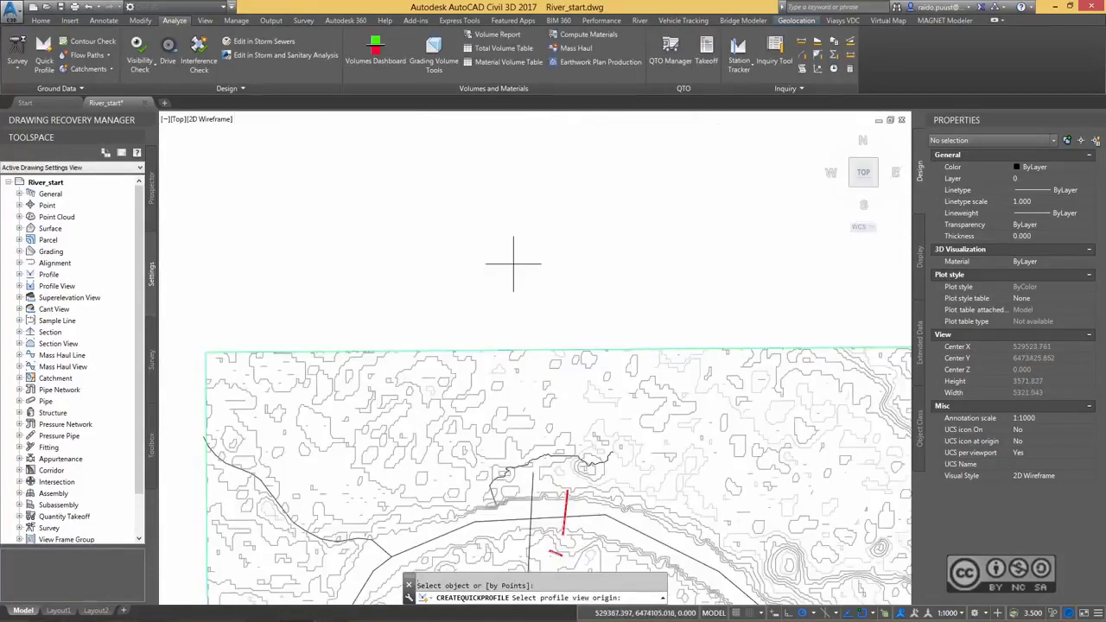
click(513, 257)
middle_drag(678, 275, 558, 276)
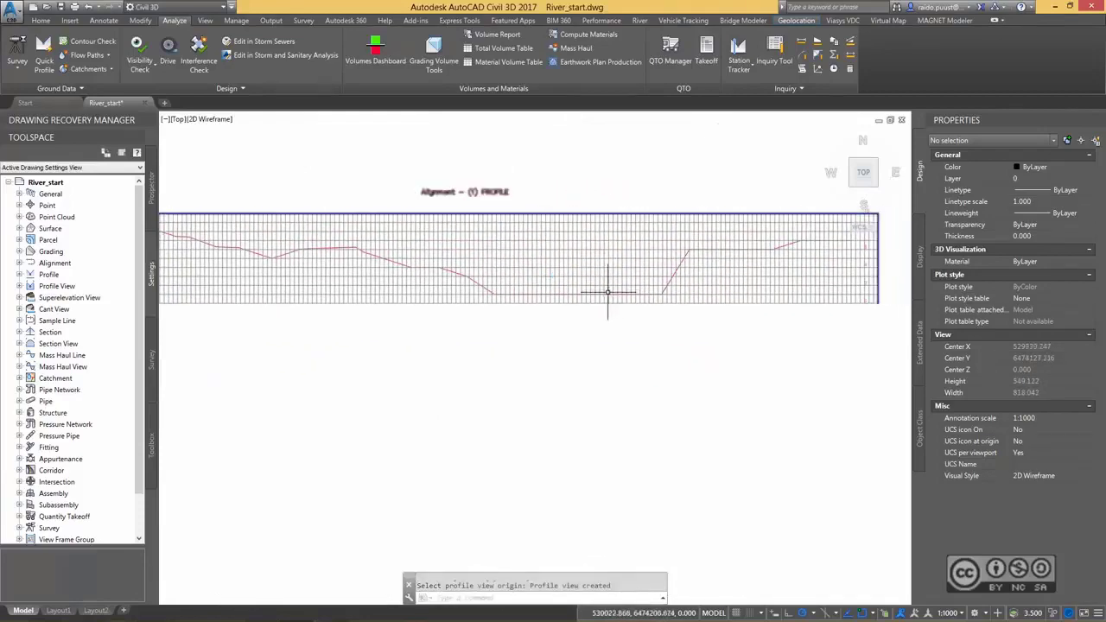
scroll(578, 265, up, 2)
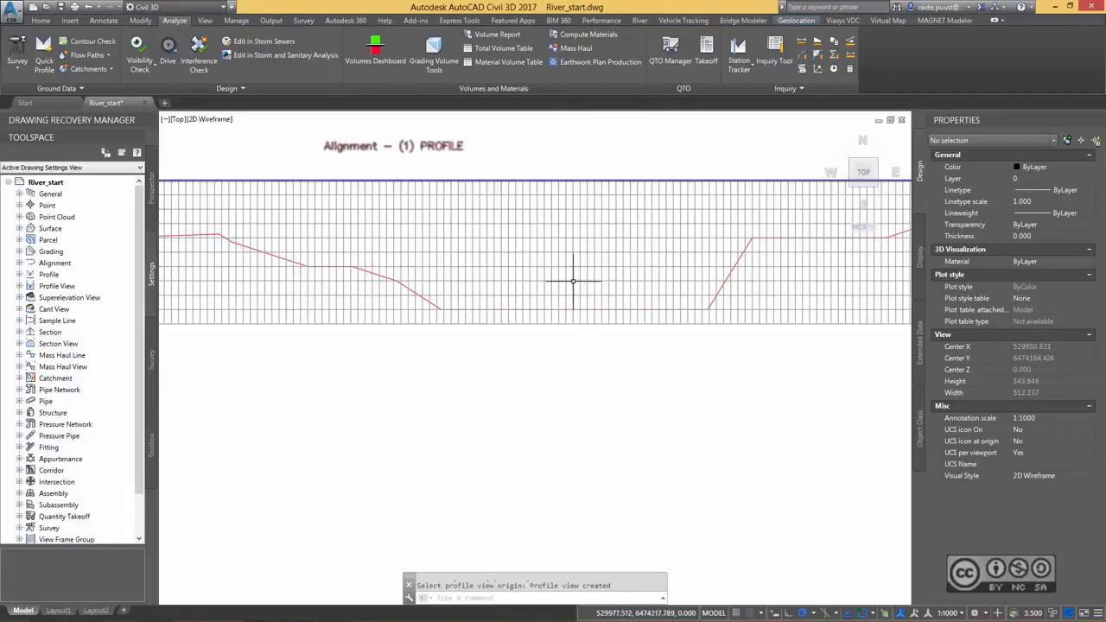
Examine the ground profile across the riverbed in the profile view, and return to the river and terrain plan.
mouse_move(573, 281)
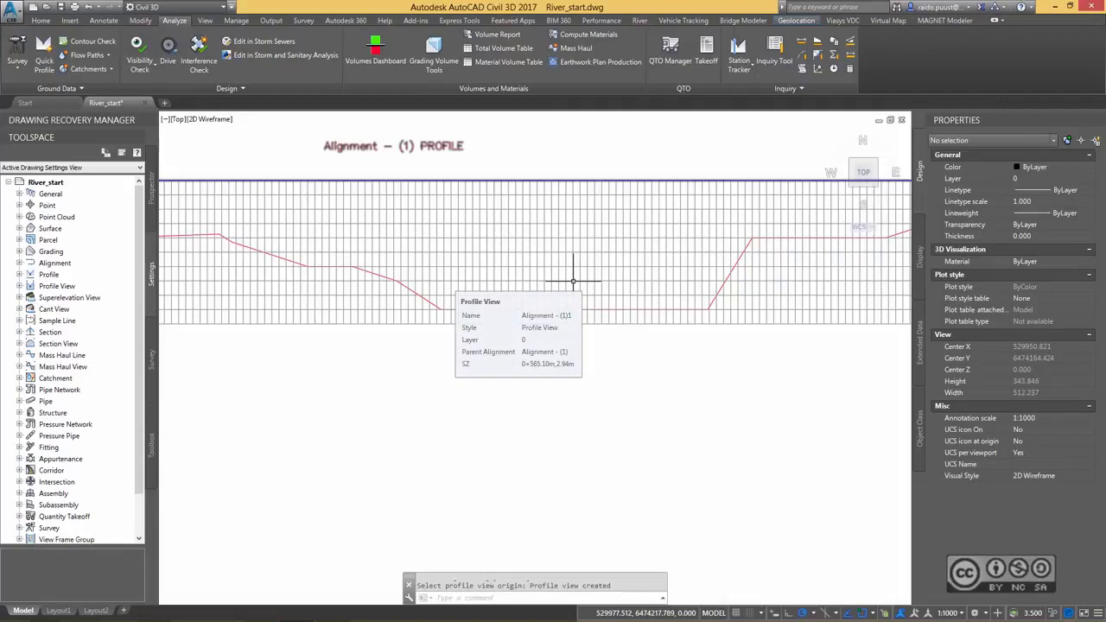
mouse_move(596, 146)
middle_down()
mouse_move(541, 161)
mouse_move(612, 166)
middle_up()
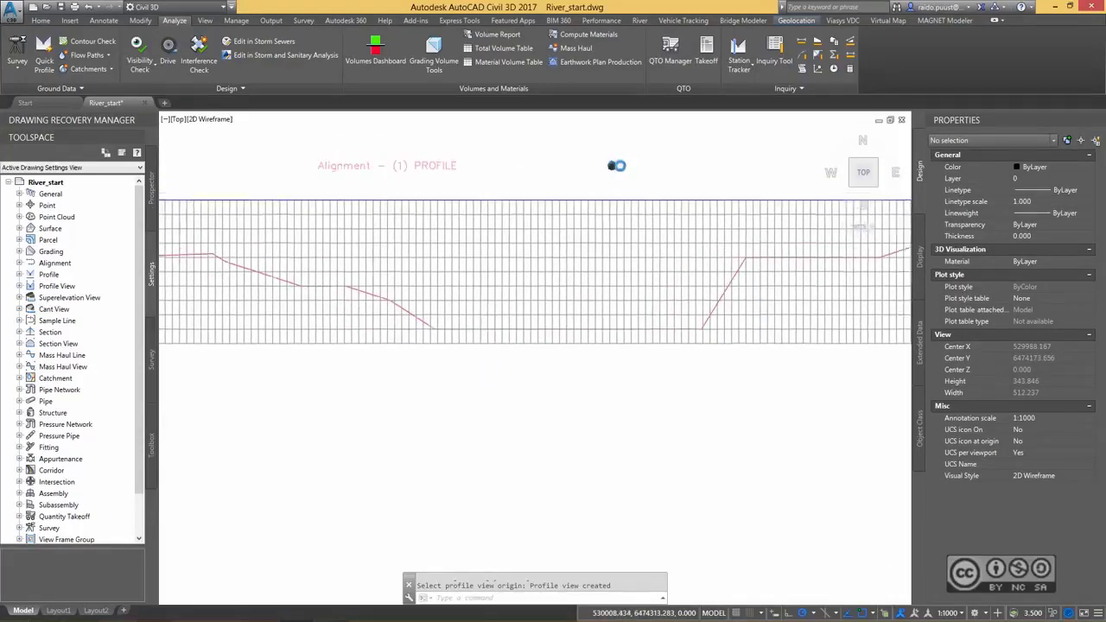
scroll(617, 165, down, 2)
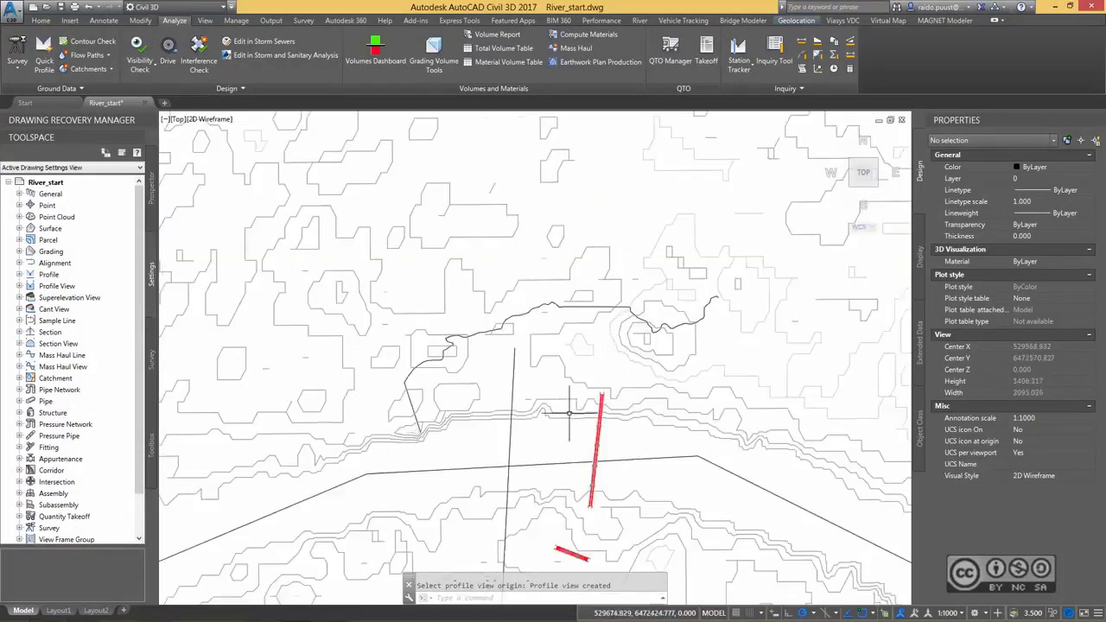
mouse_move(580, 407)
middle_down()
mouse_move(618, 168)
mouse_move(611, 189)
mouse_move(394, 184)
middle_up()
scroll(559, 249, down, 4)
middle_drag(590, 242, 512, 243)
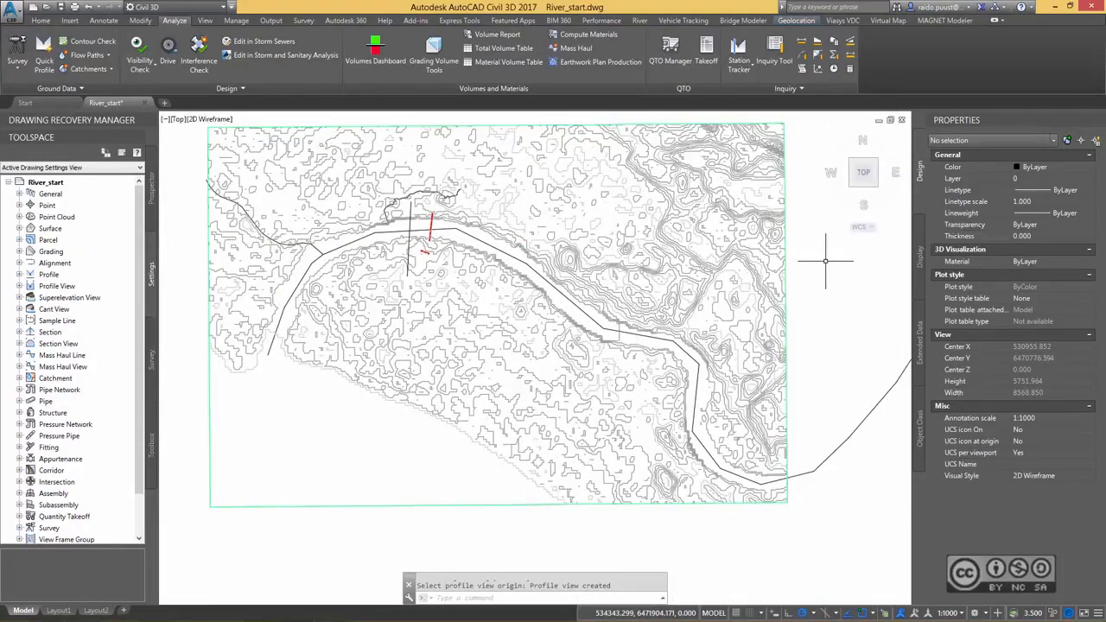
middle_drag(488, 311, 551, 336)
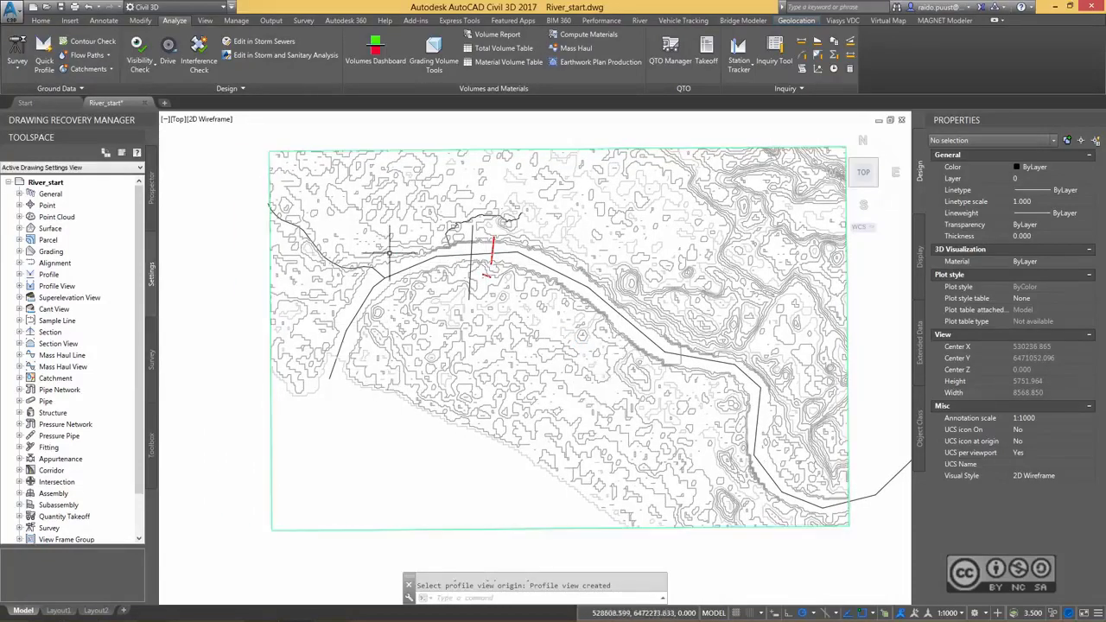
middle_drag(384, 252, 344, 242)
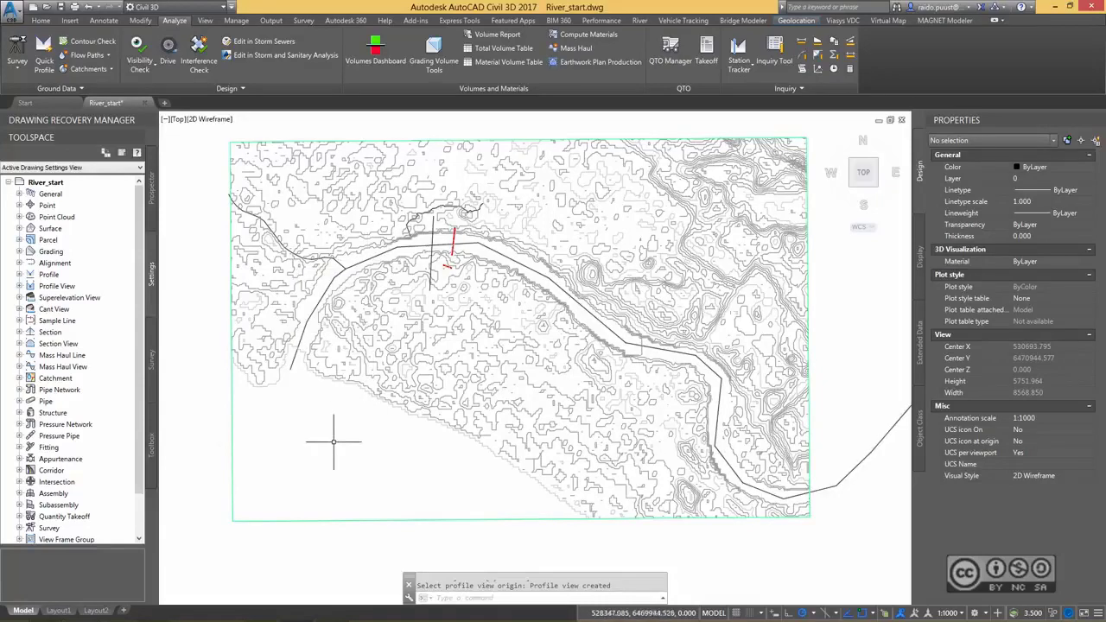
Draw a straight polyline from northeast to southwest across the main river line at its bend southeast of the bridges.
scroll(634, 340, up, 4)
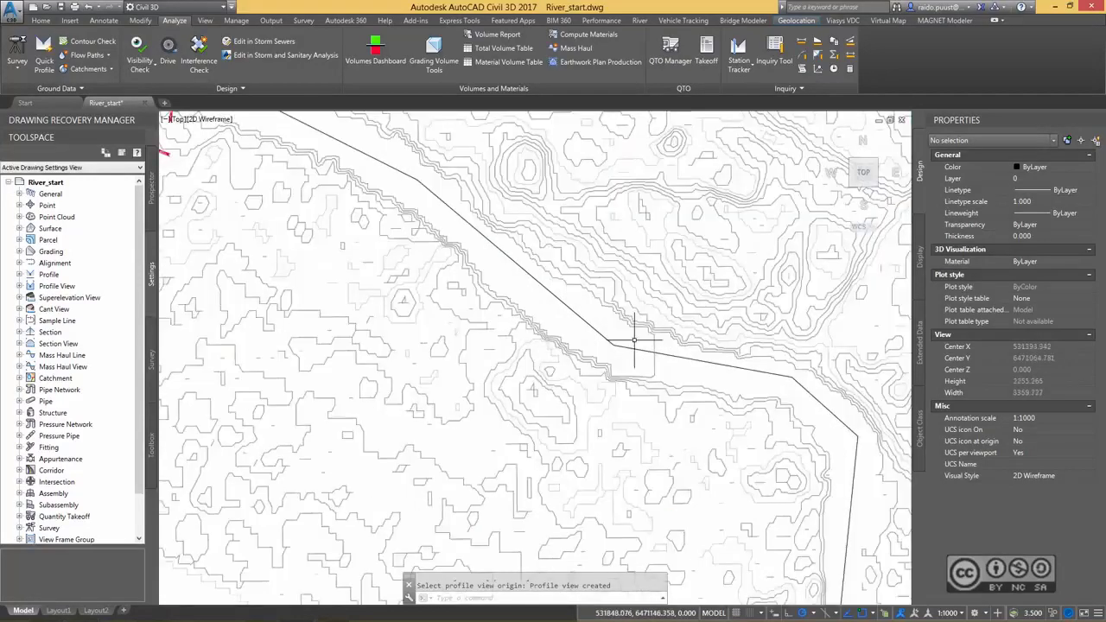
scroll(634, 339, up, 2)
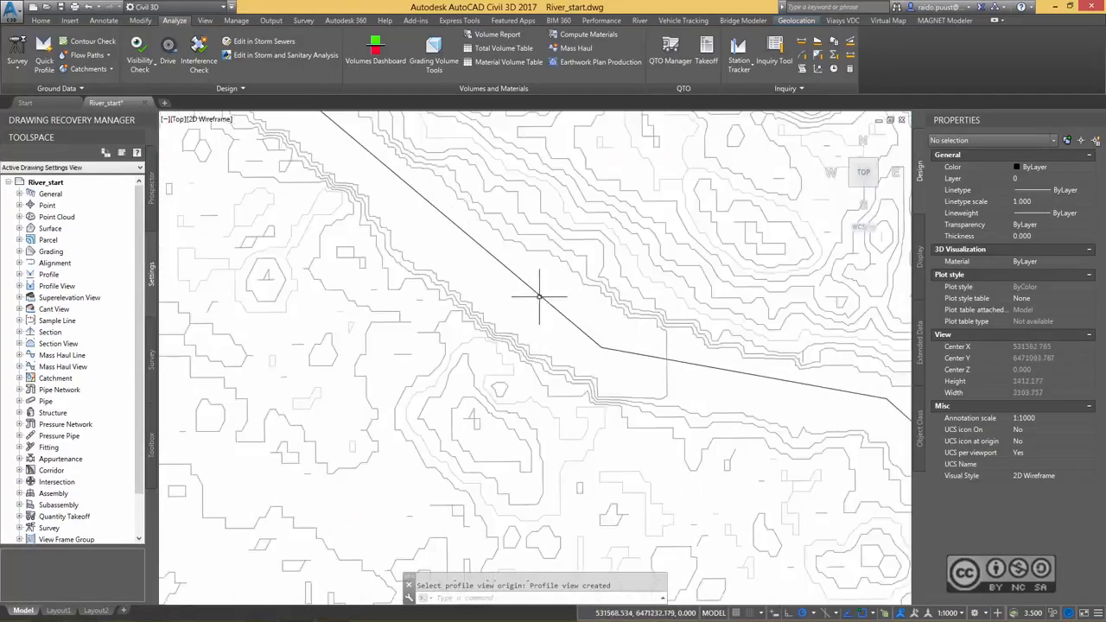
text(pl)
key(Return)
click(683, 252)
click(531, 427)
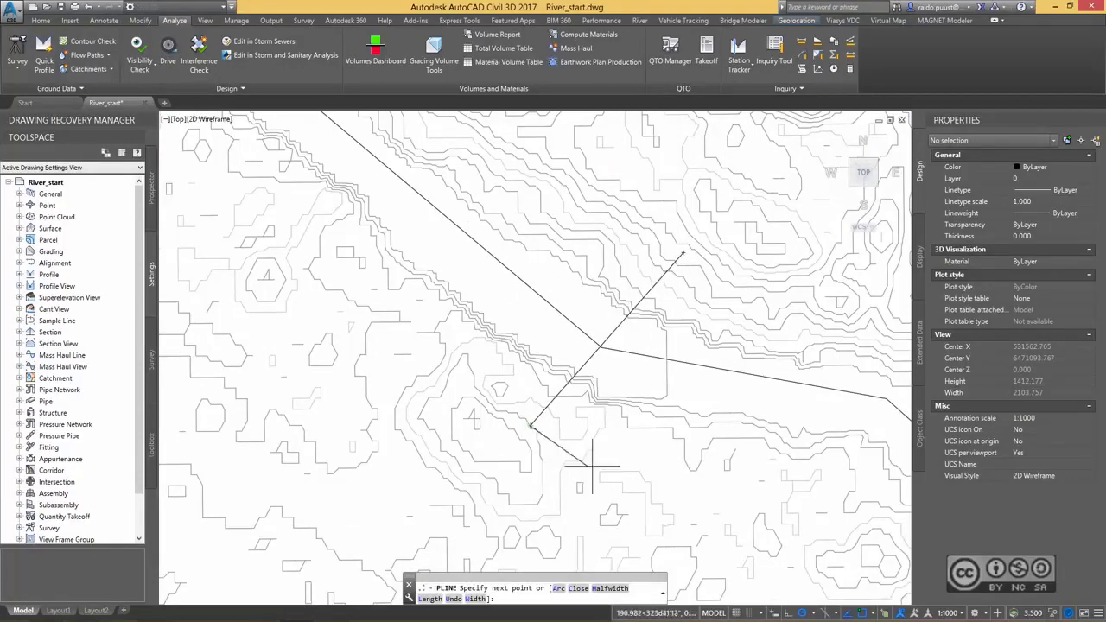
key(Escape)
Trim the main river line at the new crossing polyline, and erase the eastern remainder together with the crossing polyline.
scroll(514, 328, down, 4)
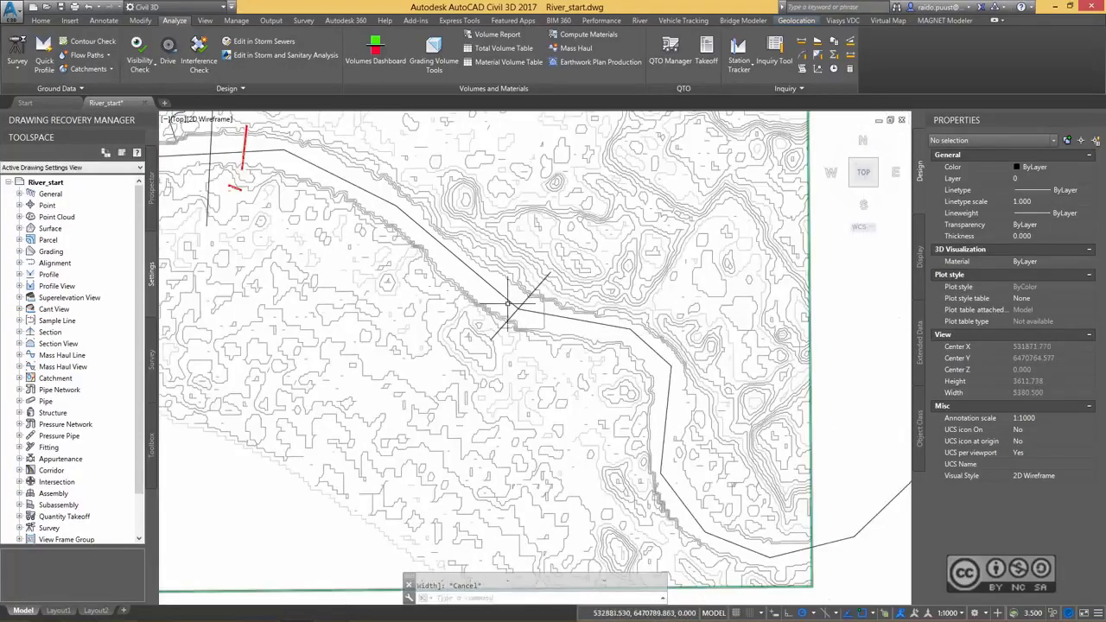
scroll(508, 310, up, 4)
text(tr)
key(Return)
key(Escape)
scroll(553, 311, down, 4)
middle_drag(178, 328, 597, 323)
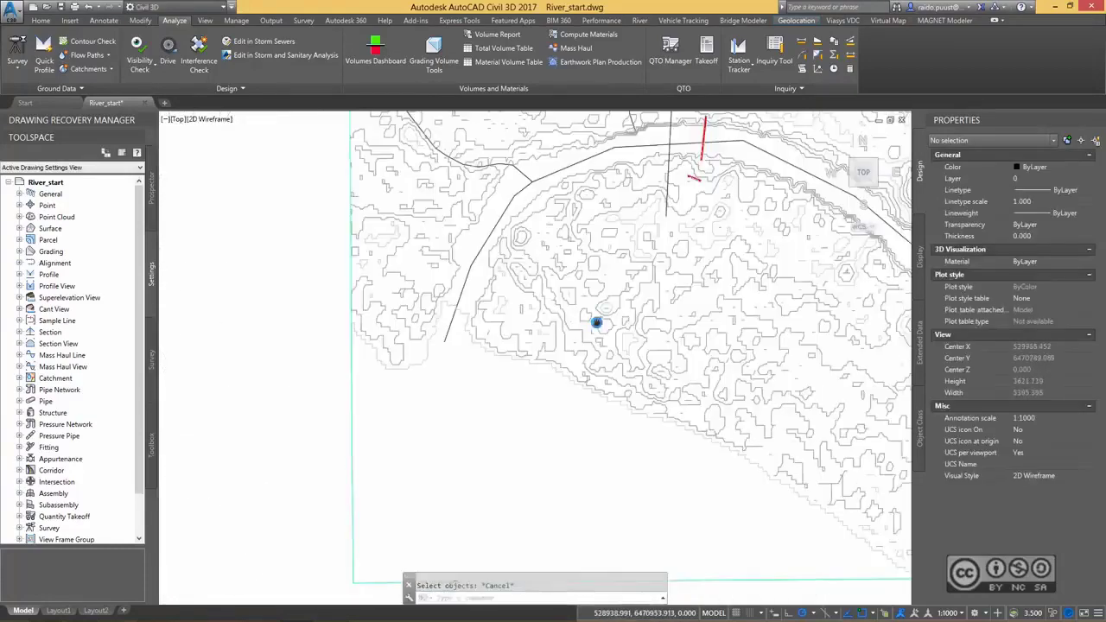
Inspect the river's southwestern end and the tributary 3D polylines, then clear the selection.
scroll(440, 330, up, 6)
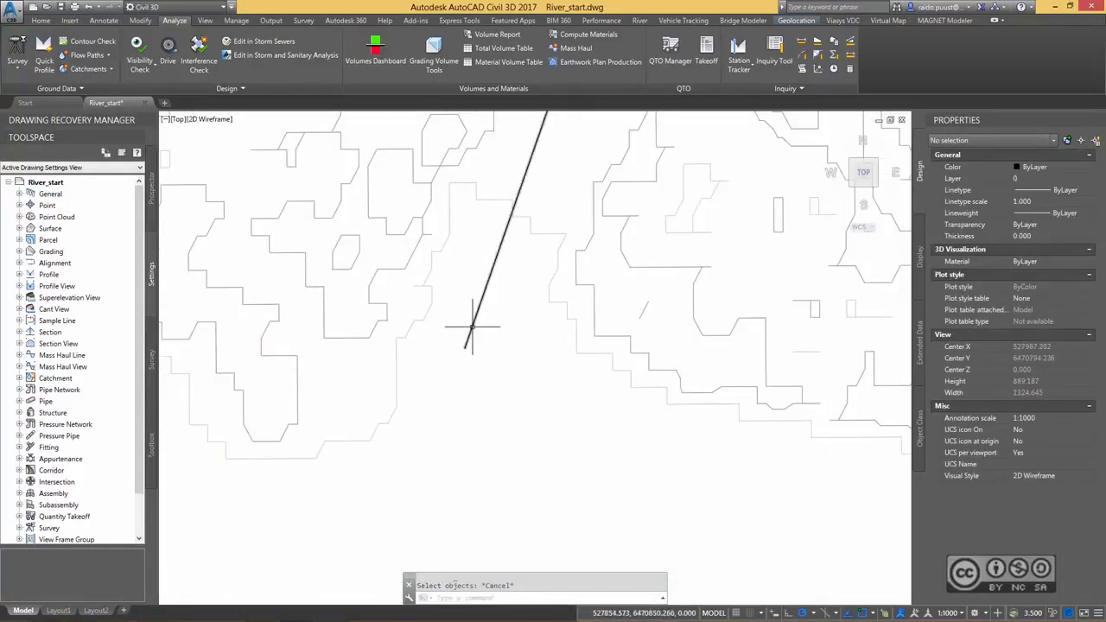
scroll(472, 326, down, 4)
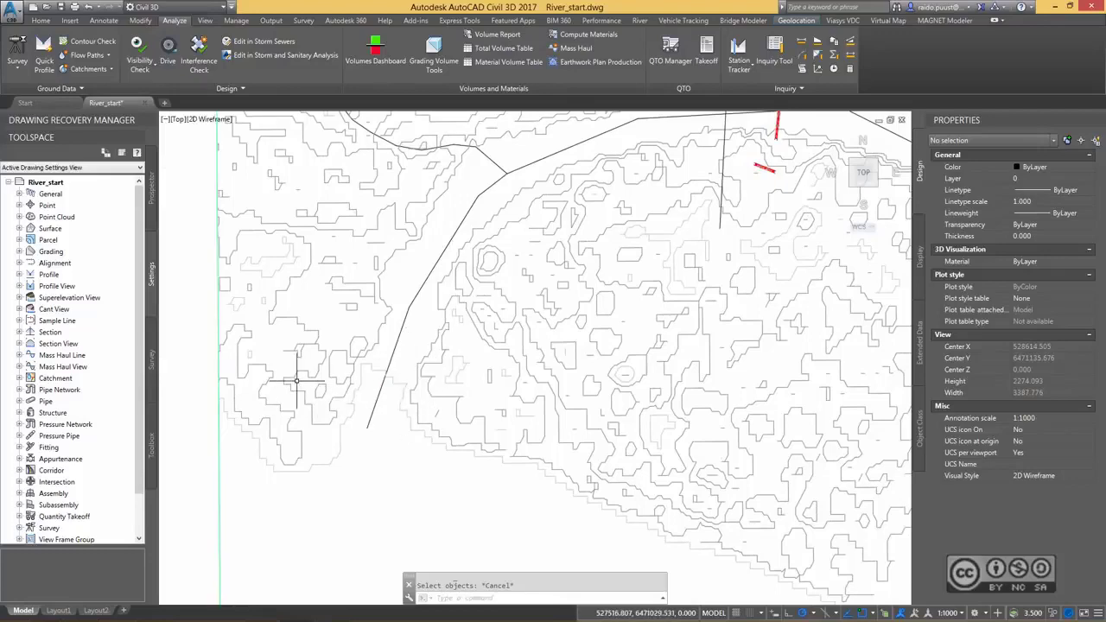
middle_drag(418, 384, 366, 512)
click(447, 294)
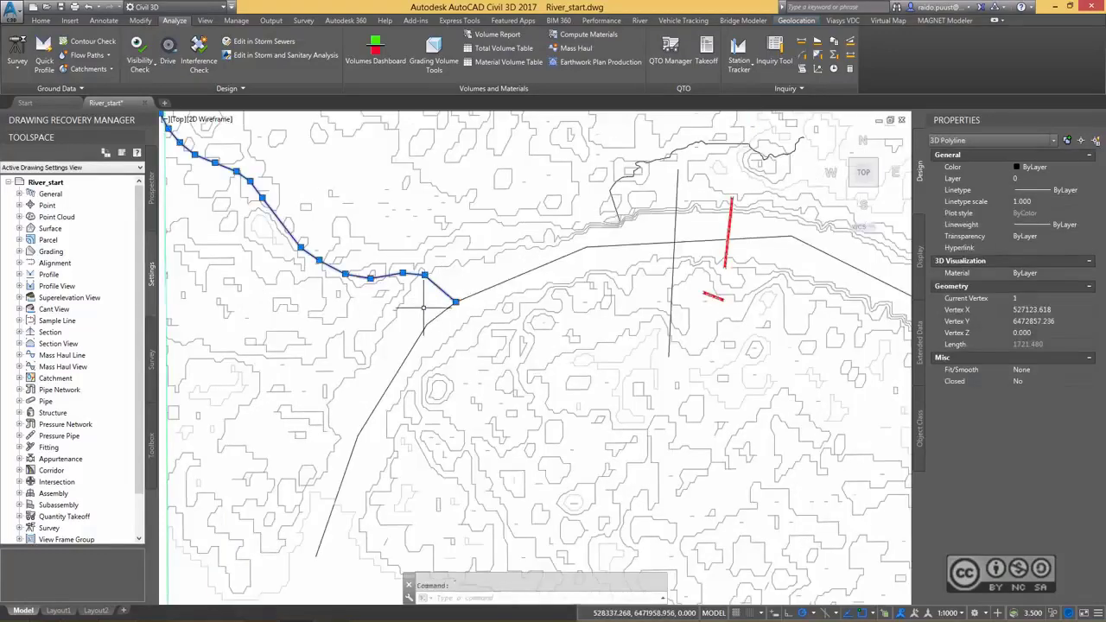
middle_drag(425, 310, 528, 335)
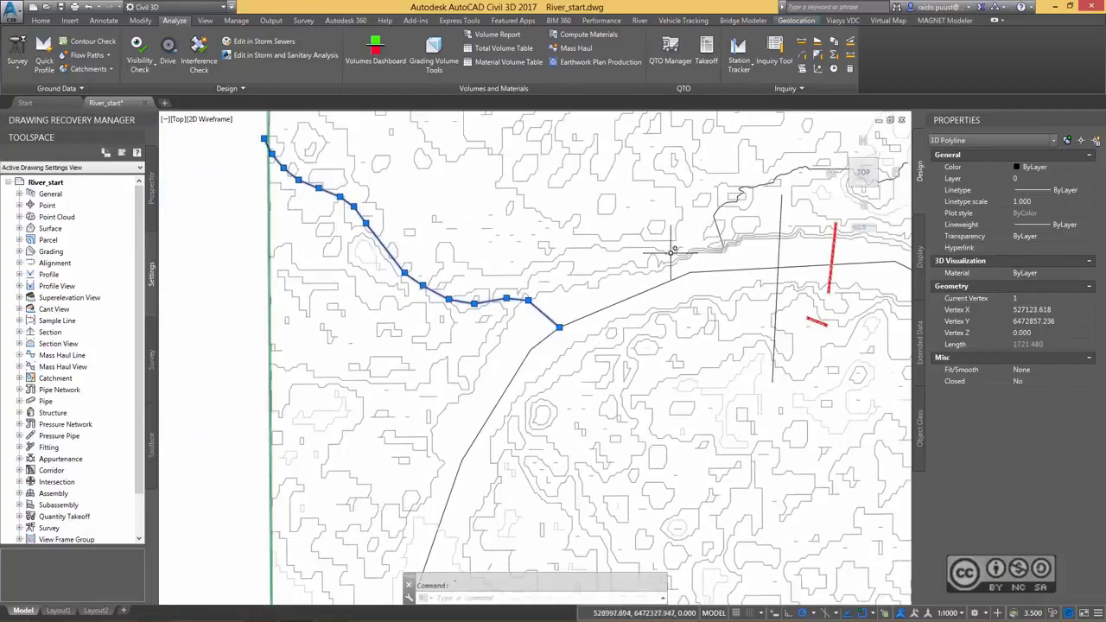
middle_drag(547, 213, 461, 264)
click(631, 259)
key(Escape)
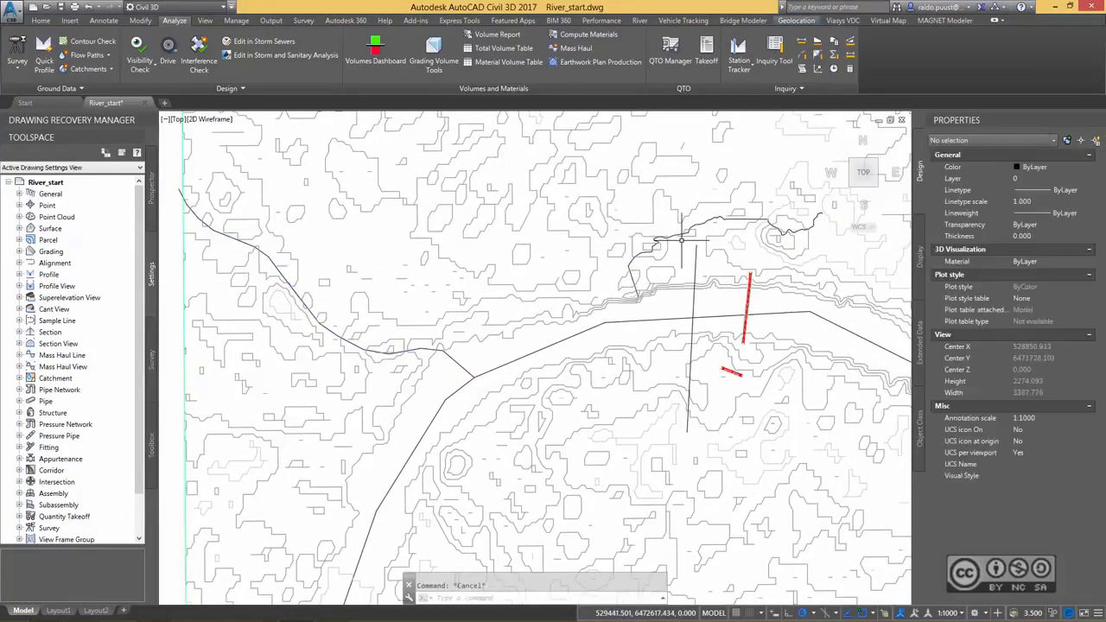
Examine the AIW_Existing_Ground surface in 3D with the Object Viewer from several angles, then close the viewer.
middle_drag(701, 225, 608, 207)
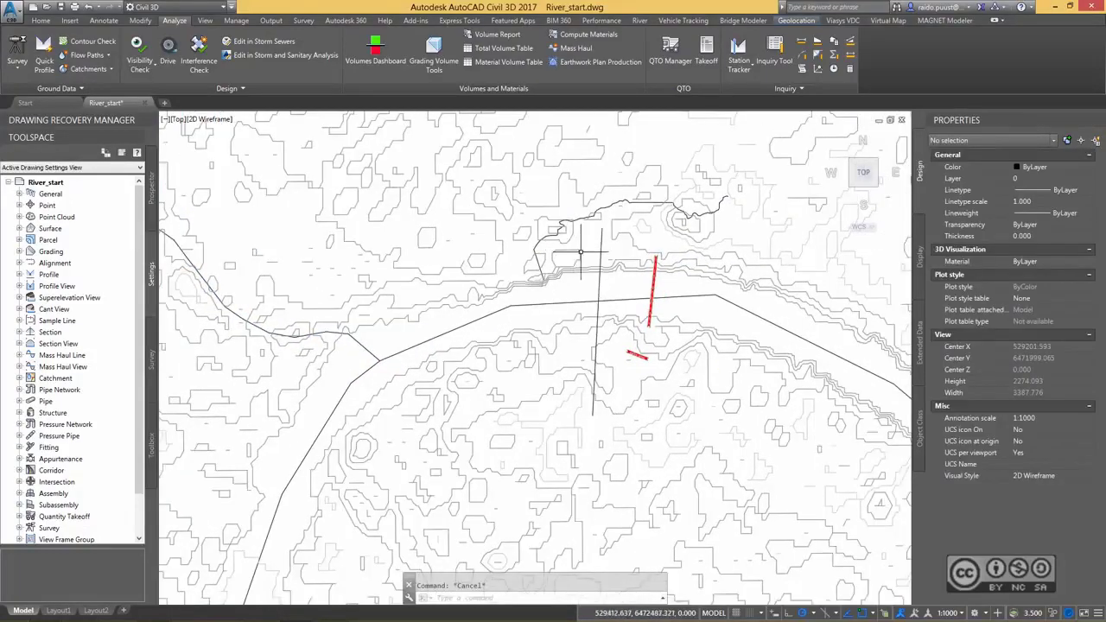
middle_drag(829, 385, 481, 255)
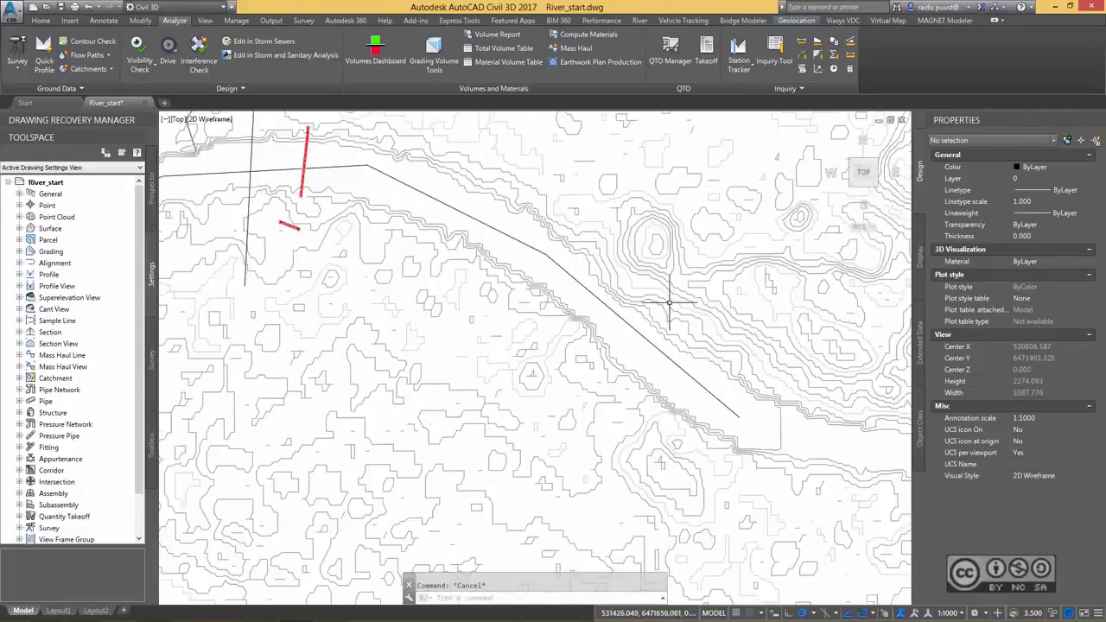
click(670, 296)
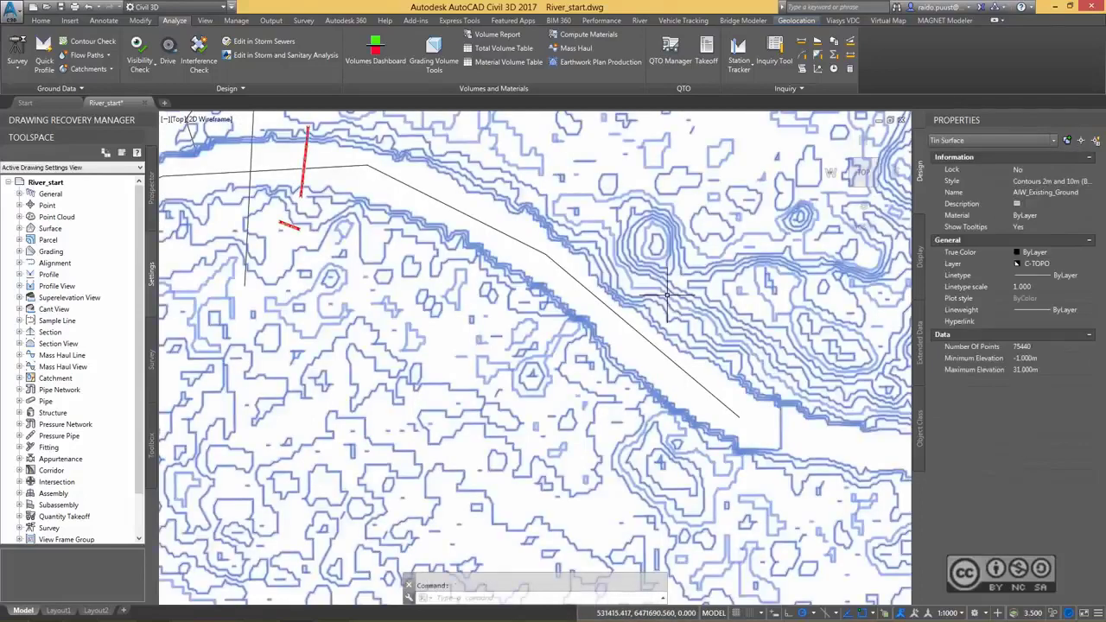
right_click(558, 155)
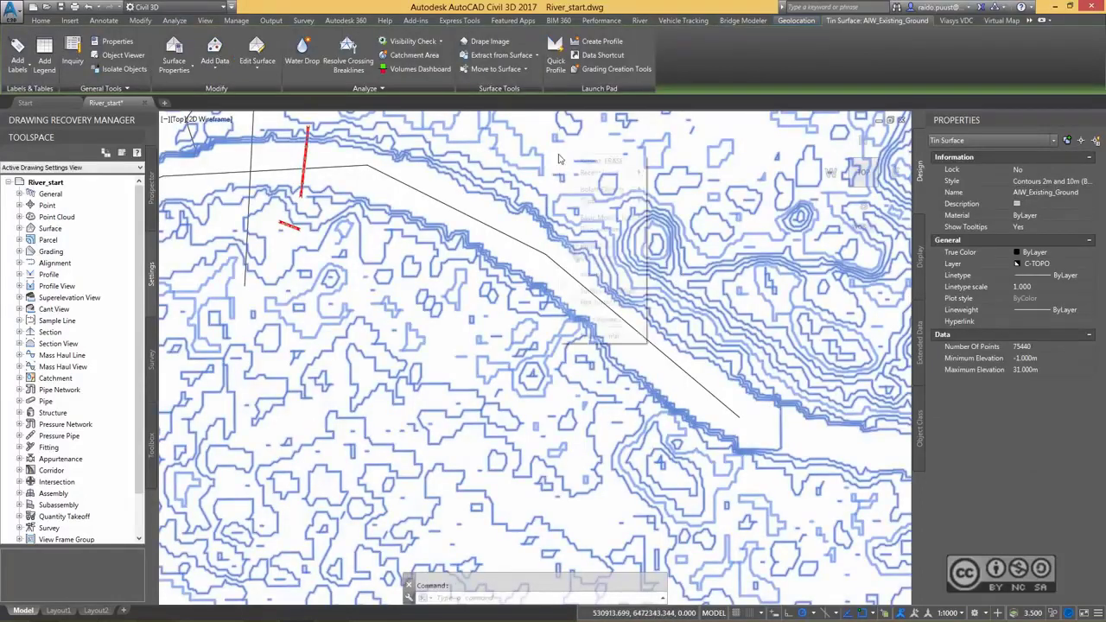
click(598, 319)
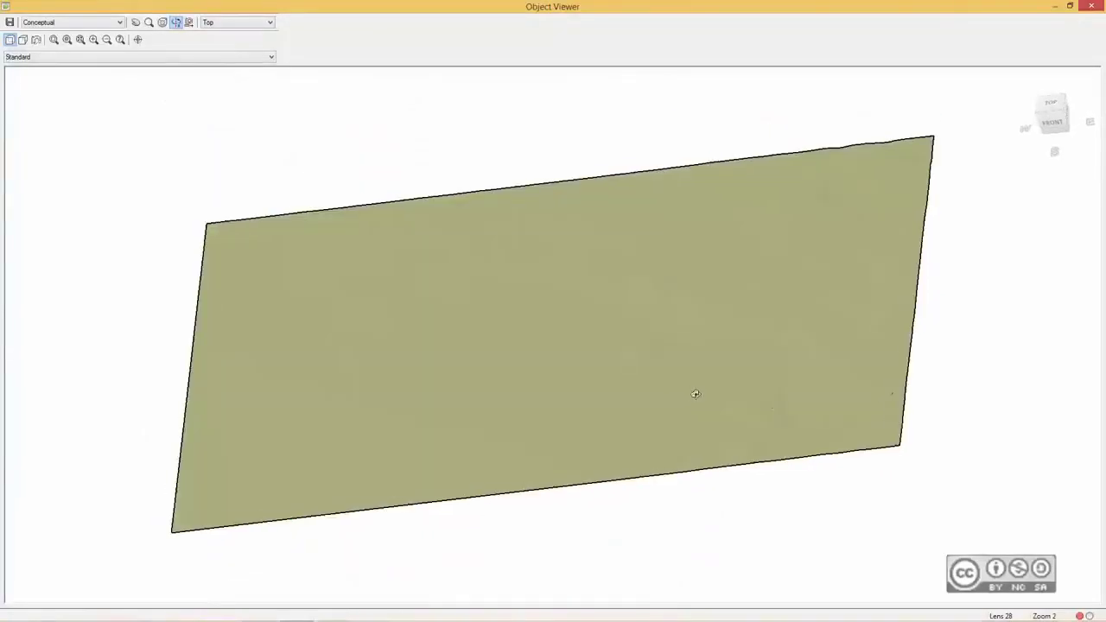
drag(695, 394, 692, 328)
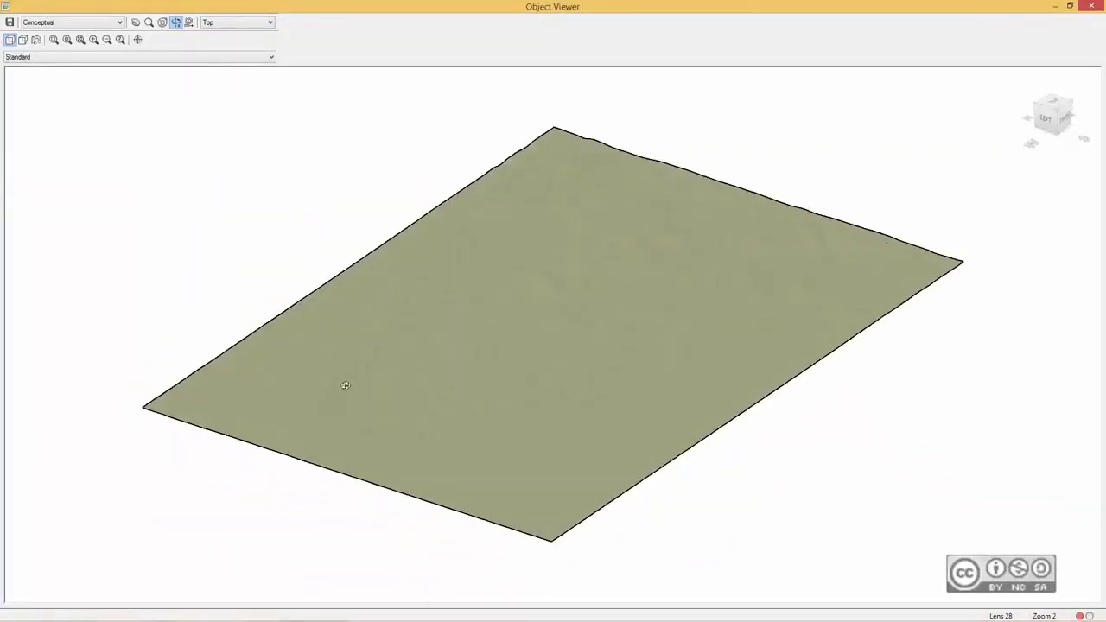
scroll(380, 382, up, 3)
scroll(378, 382, down, 1)
right_click(467, 372)
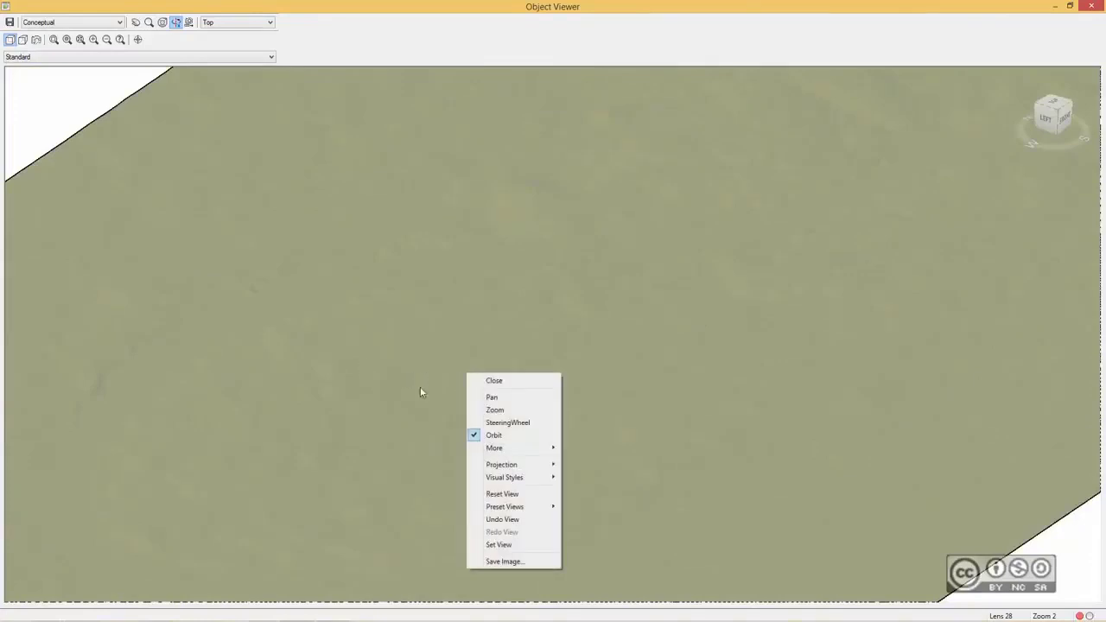
drag(420, 389, 546, 379)
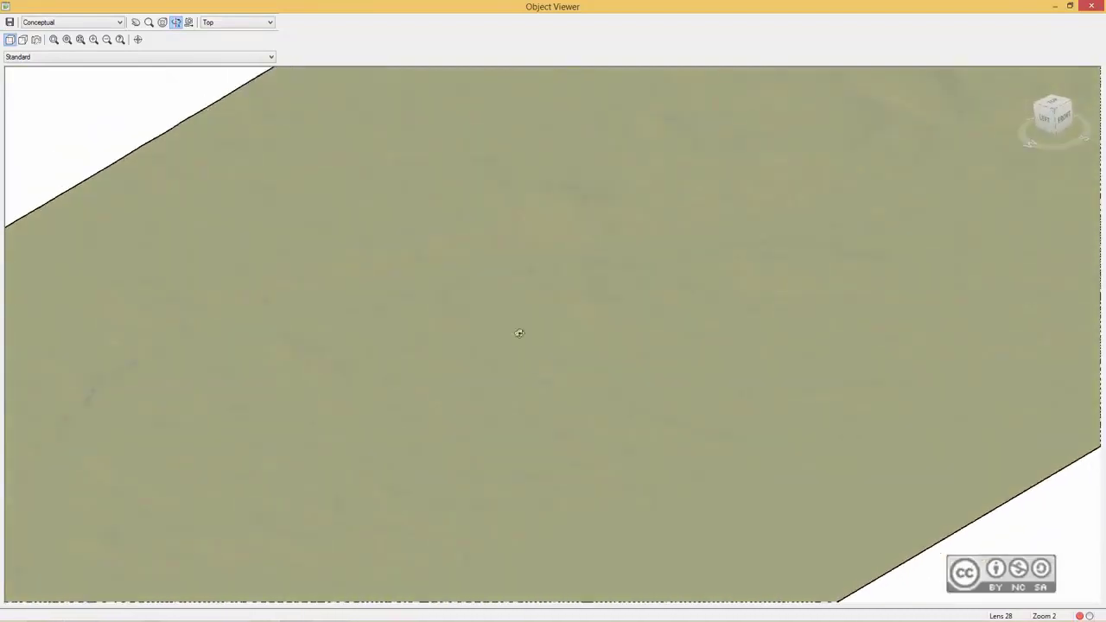
drag(520, 334, 481, 358)
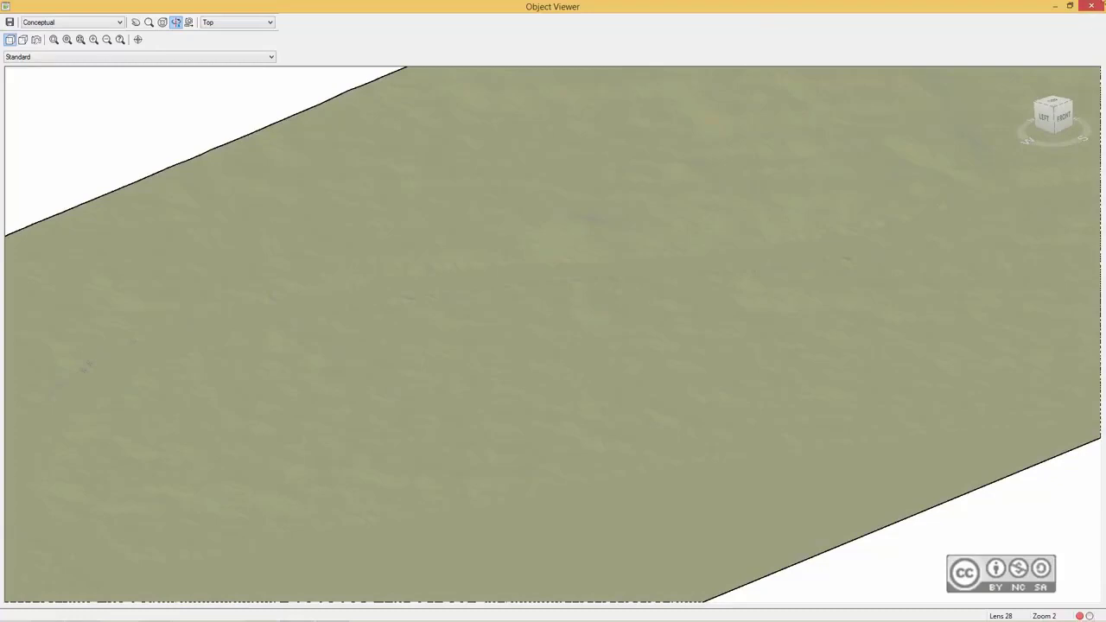
click(1092, 5)
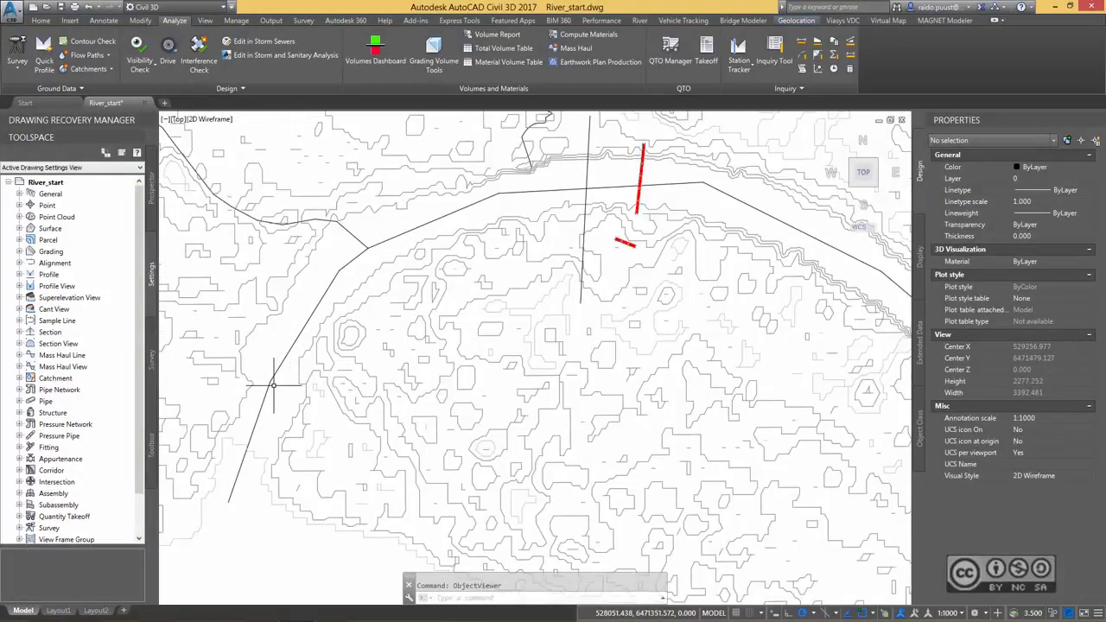
Review the display components of AIW_Existing_Ground's surface style through its Surface Properties, then close without changes and clear the selection.
scroll(274, 385, up, 2)
scroll(312, 294, up, 1)
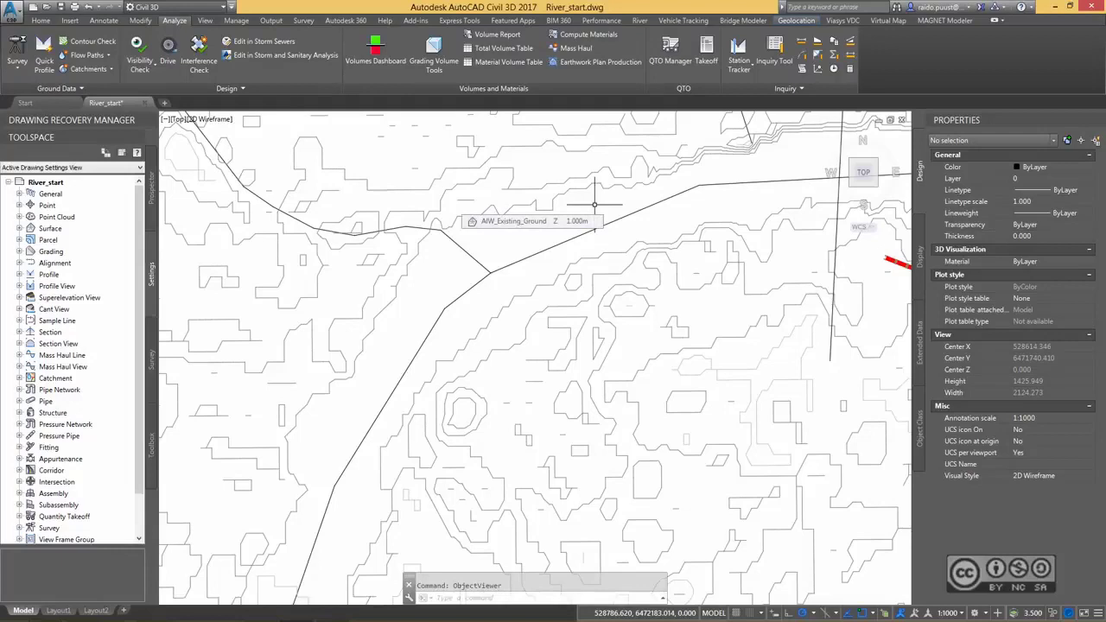
scroll(594, 205, down, 2)
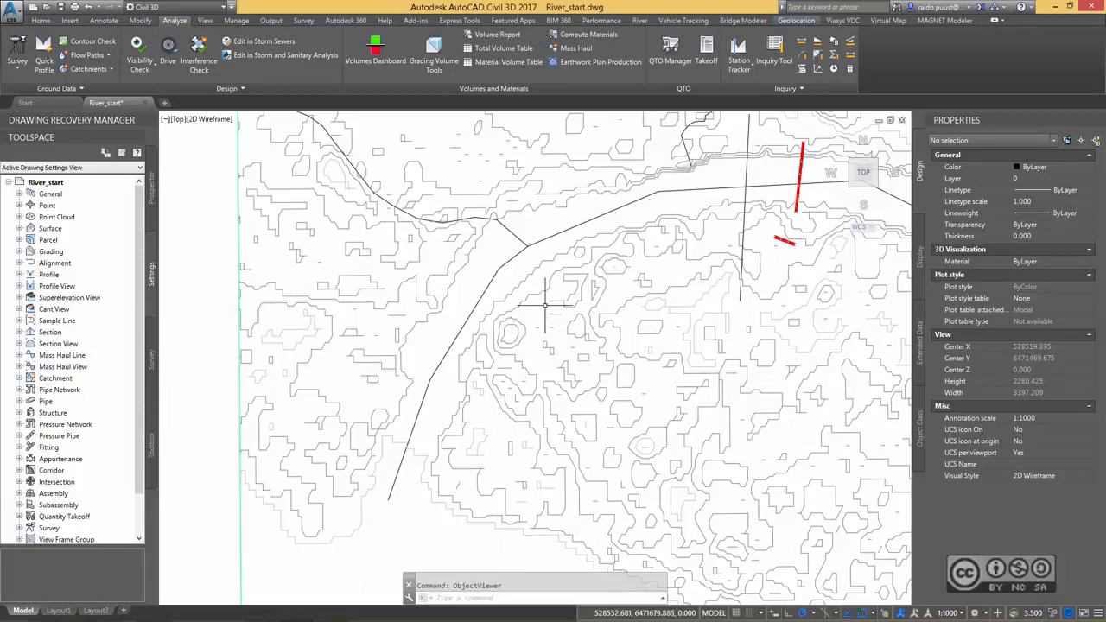
click(551, 326)
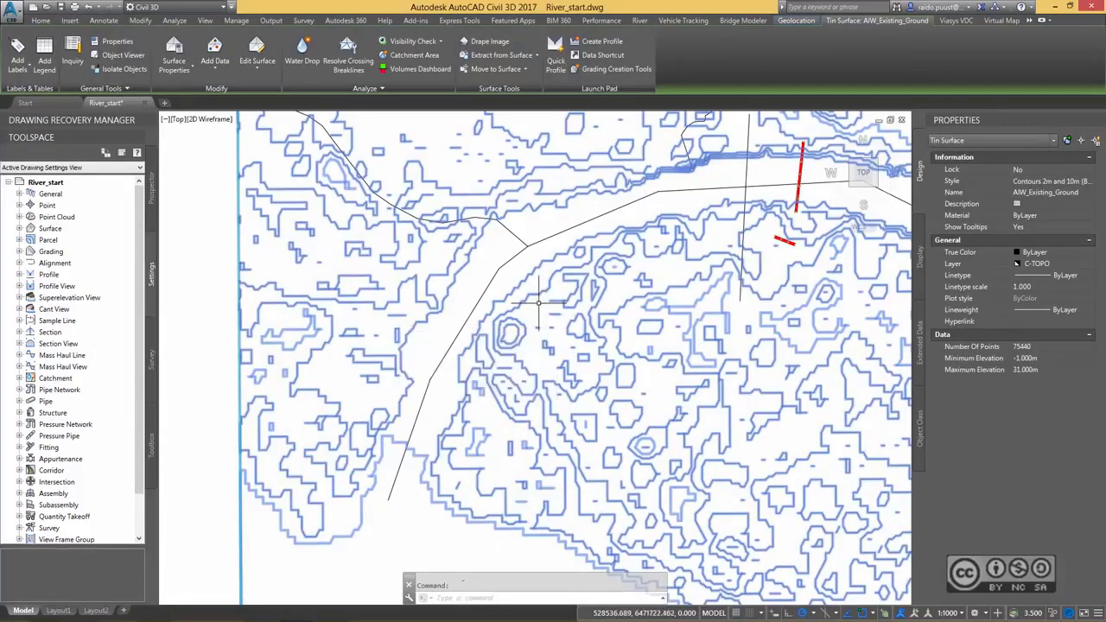
mouse_move(539, 303)
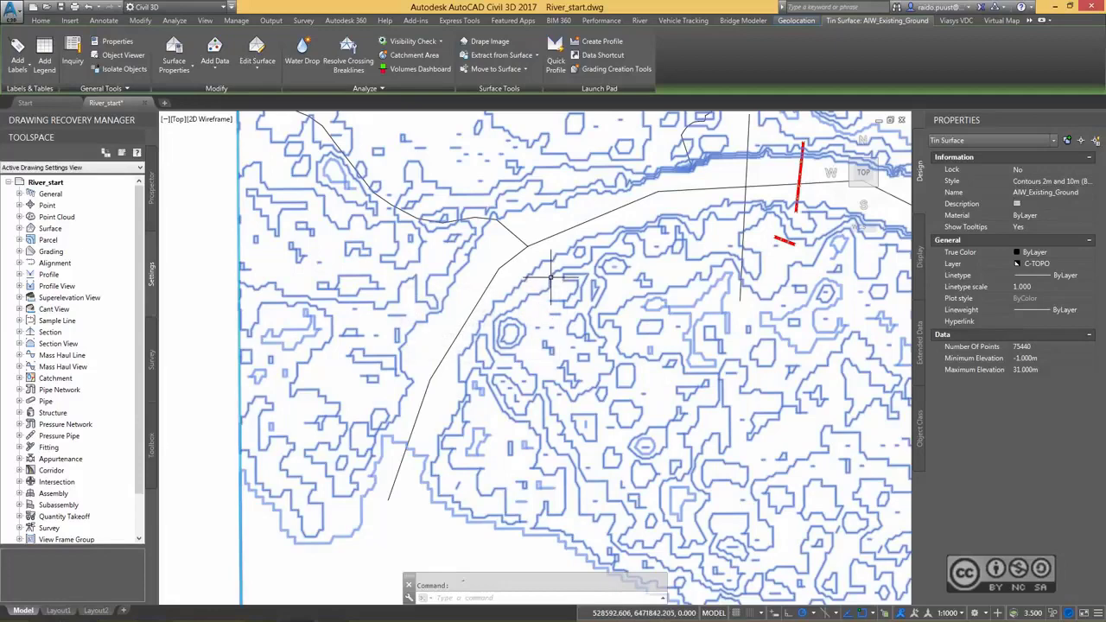
right_click(550, 277)
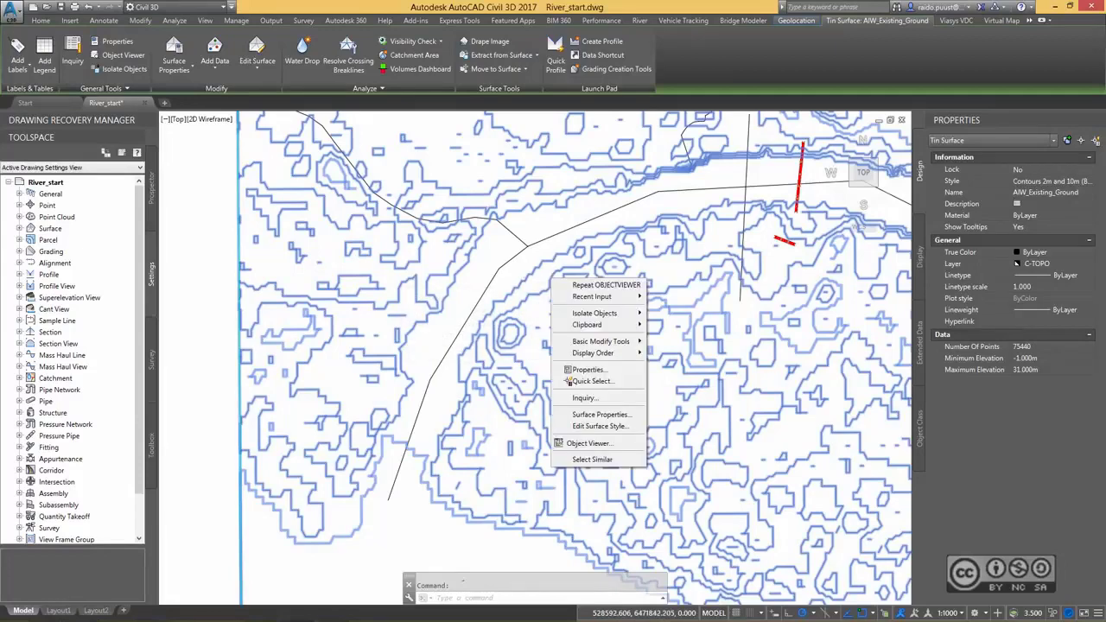
click(609, 416)
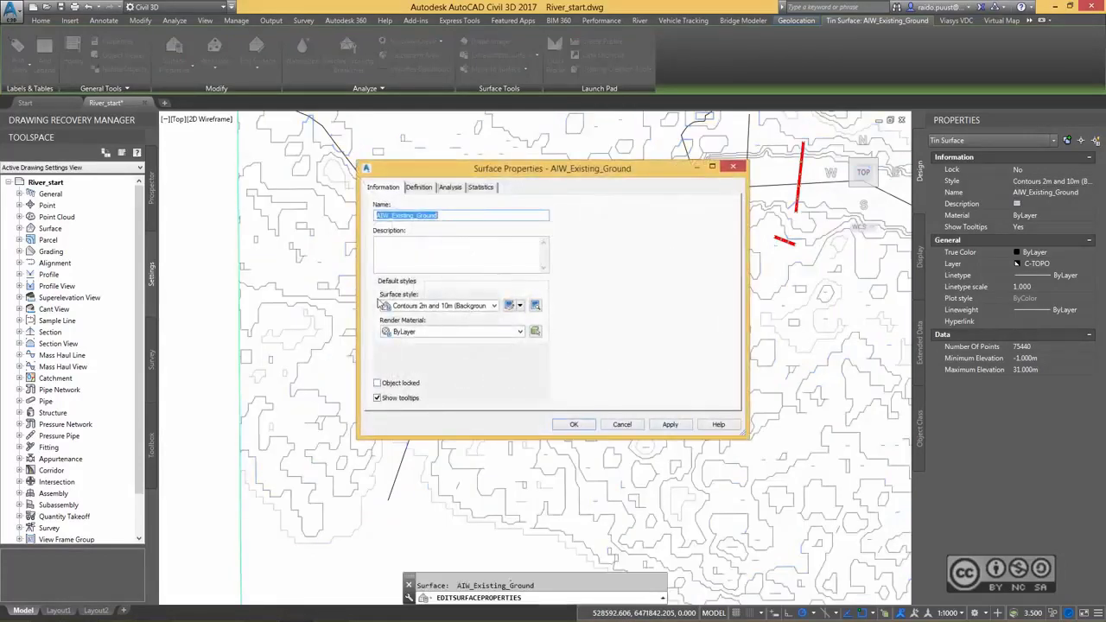
click(510, 307)
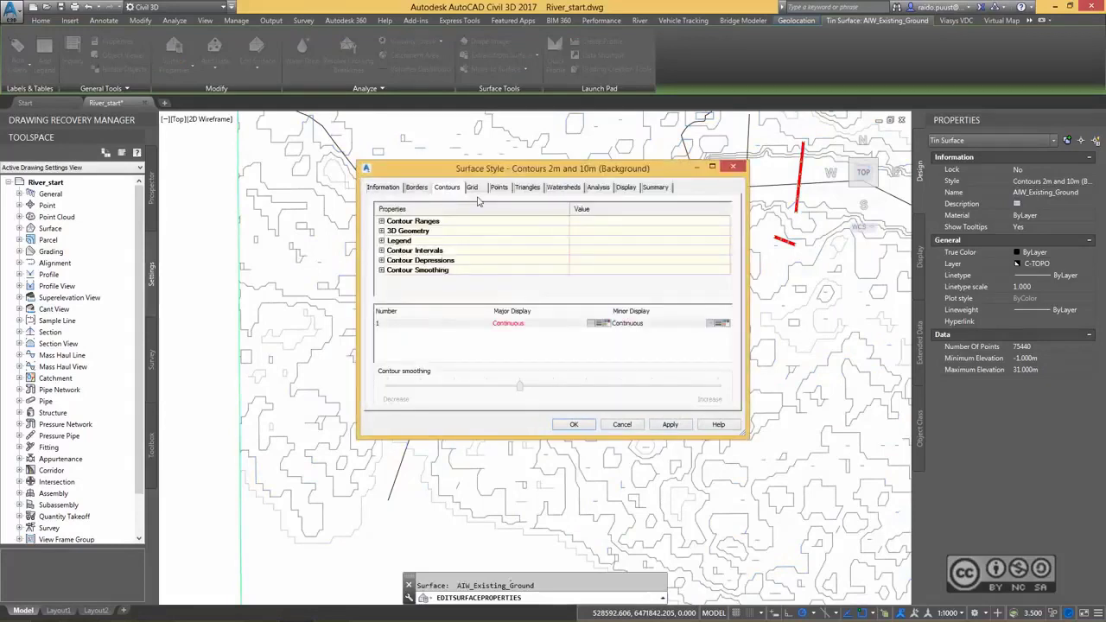
click(627, 187)
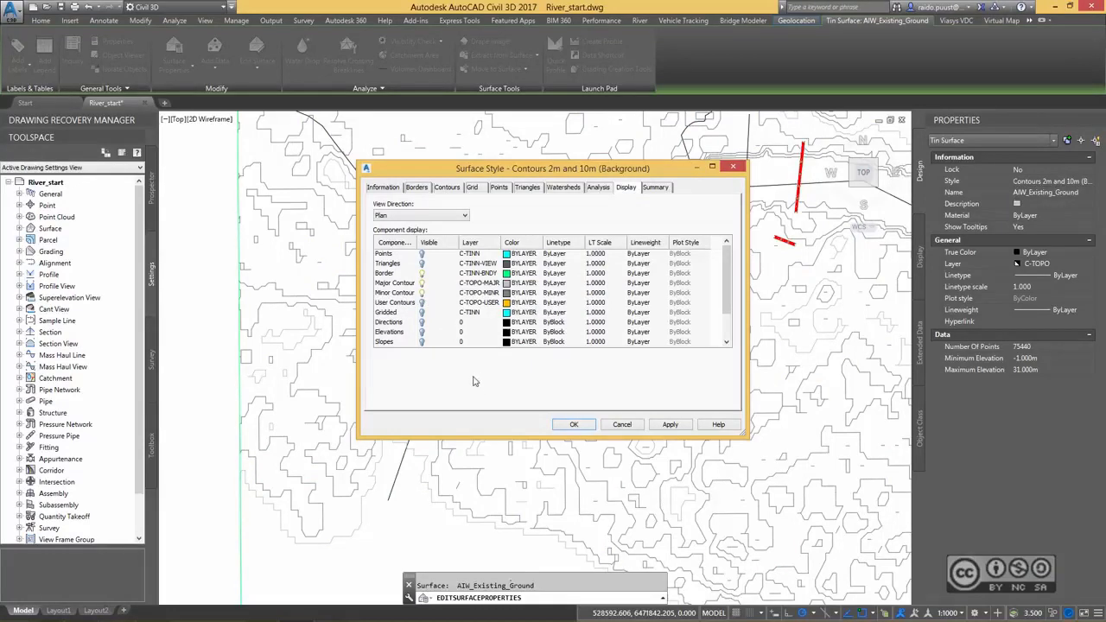
click(622, 424)
click(622, 424)
key(Escape)
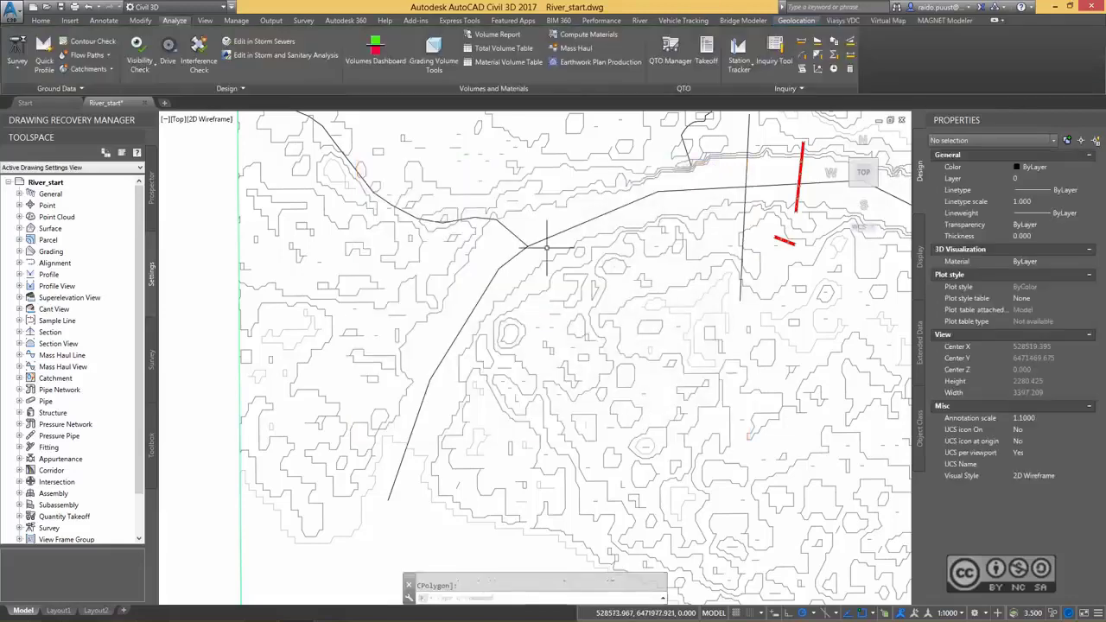
Extract all major and minor contours of the AIW_Existing_Ground surface as separate objects, leaving the border out.
click(555, 254)
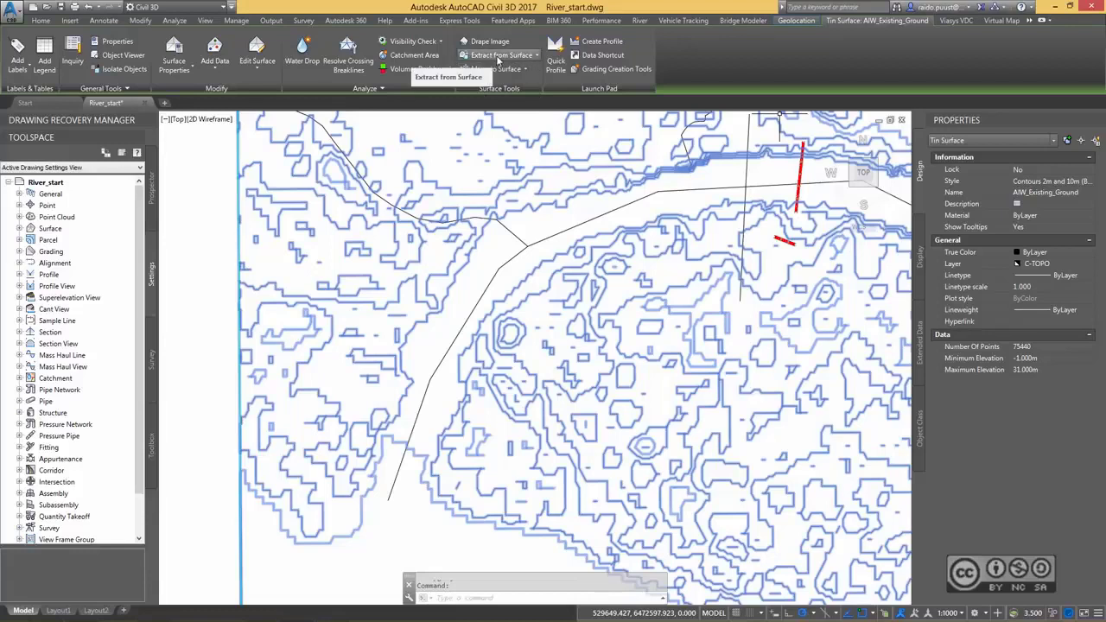
click(536, 55)
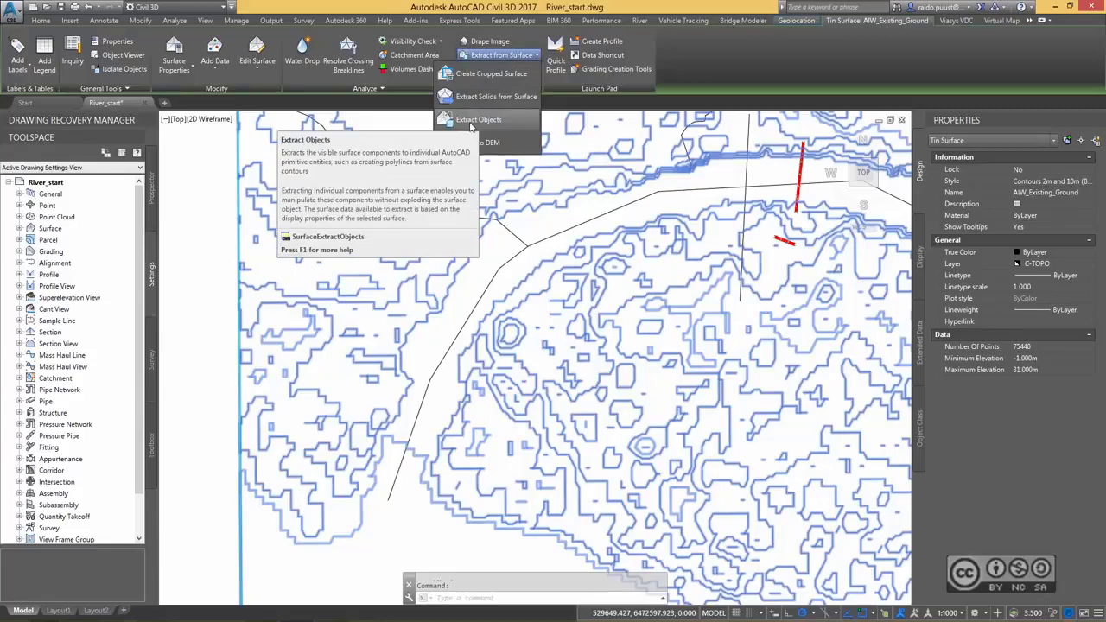
click(471, 123)
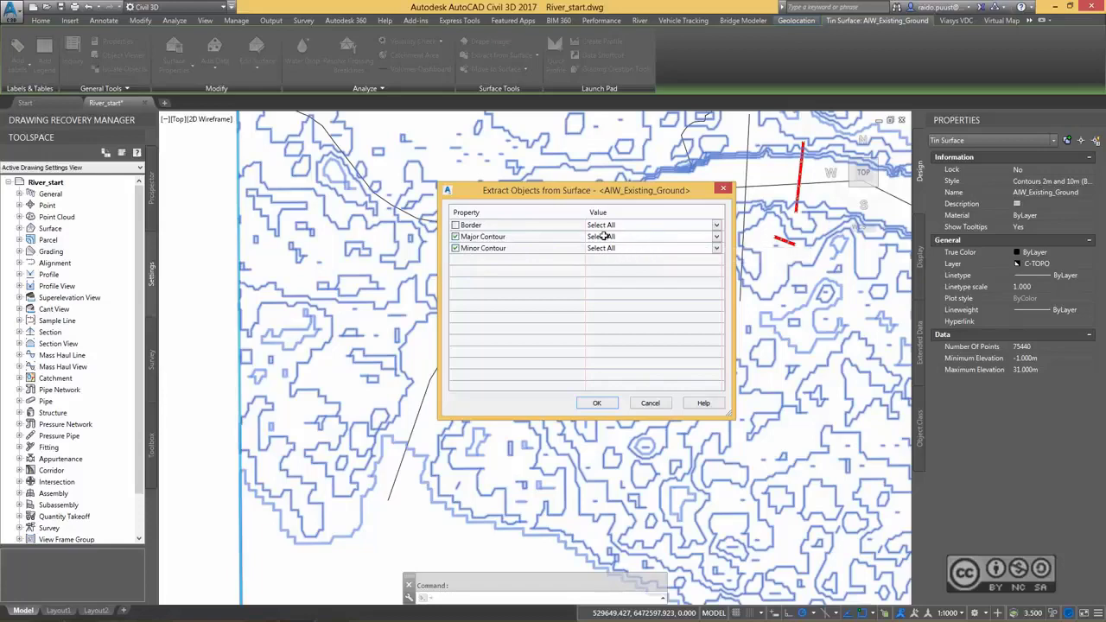
click(598, 403)
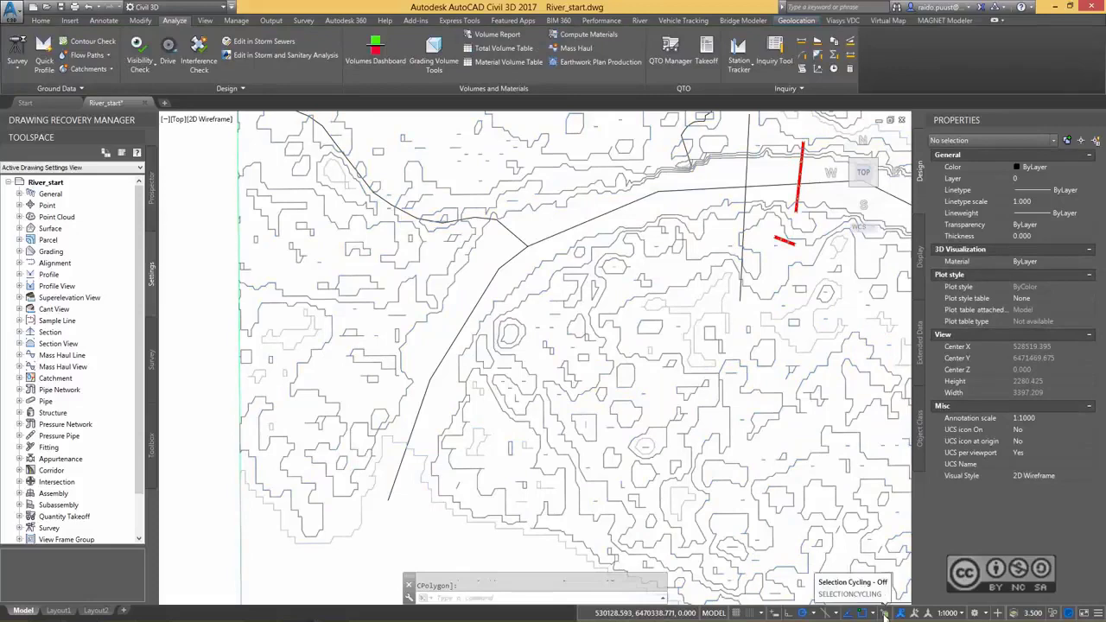
Turn on selection cycling, pick the extracted riverbank contour polyline instead of the TIN surface to check its extent, and clear the selection.
click(885, 613)
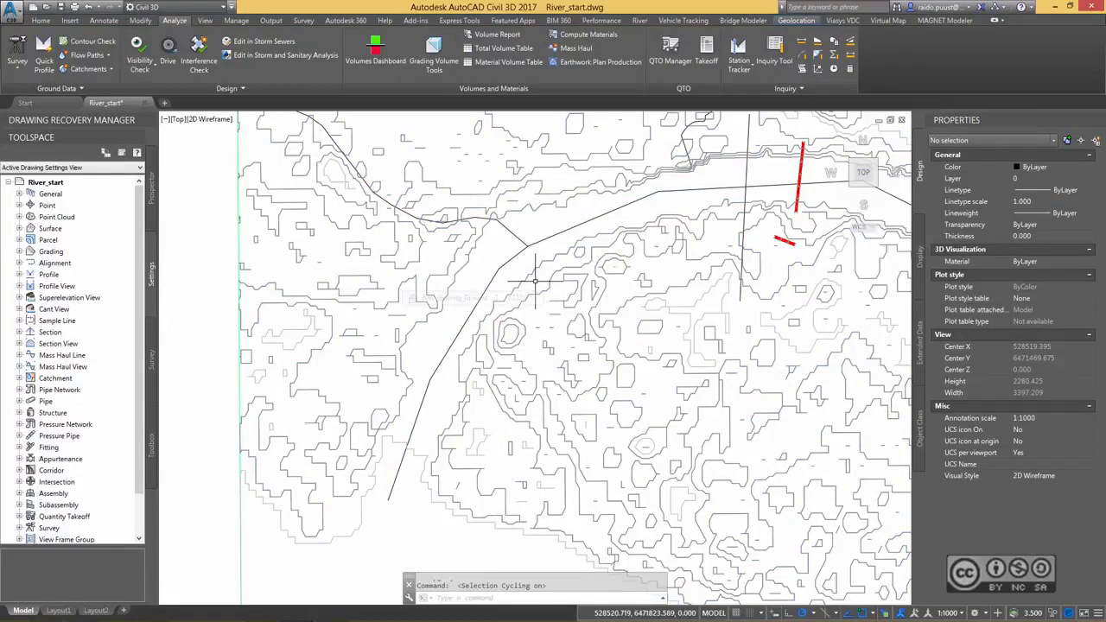
click(529, 274)
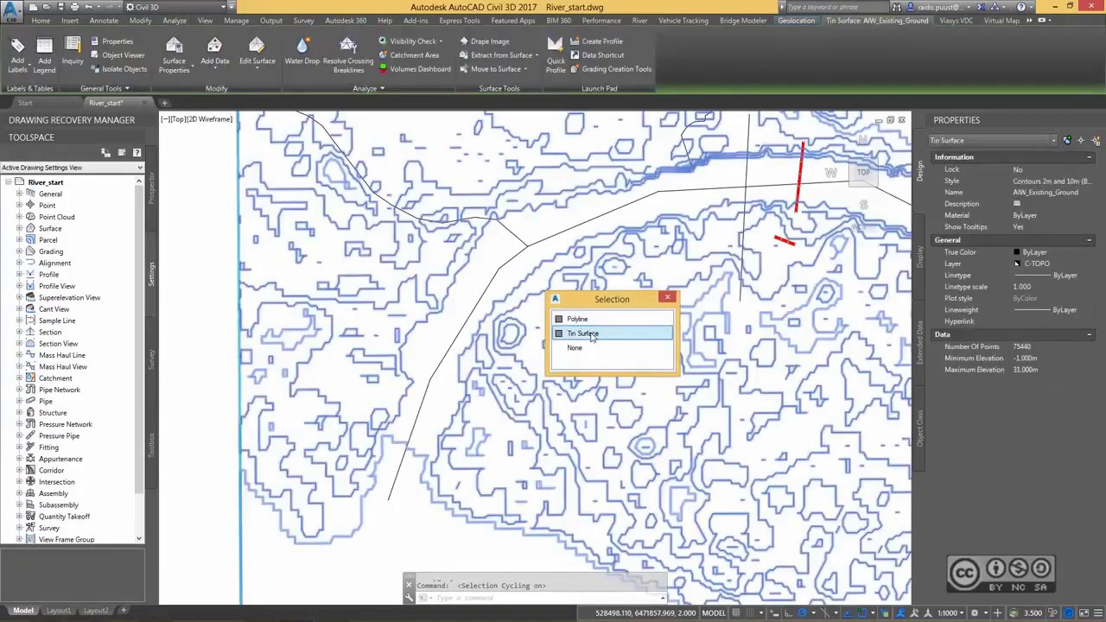
click(578, 319)
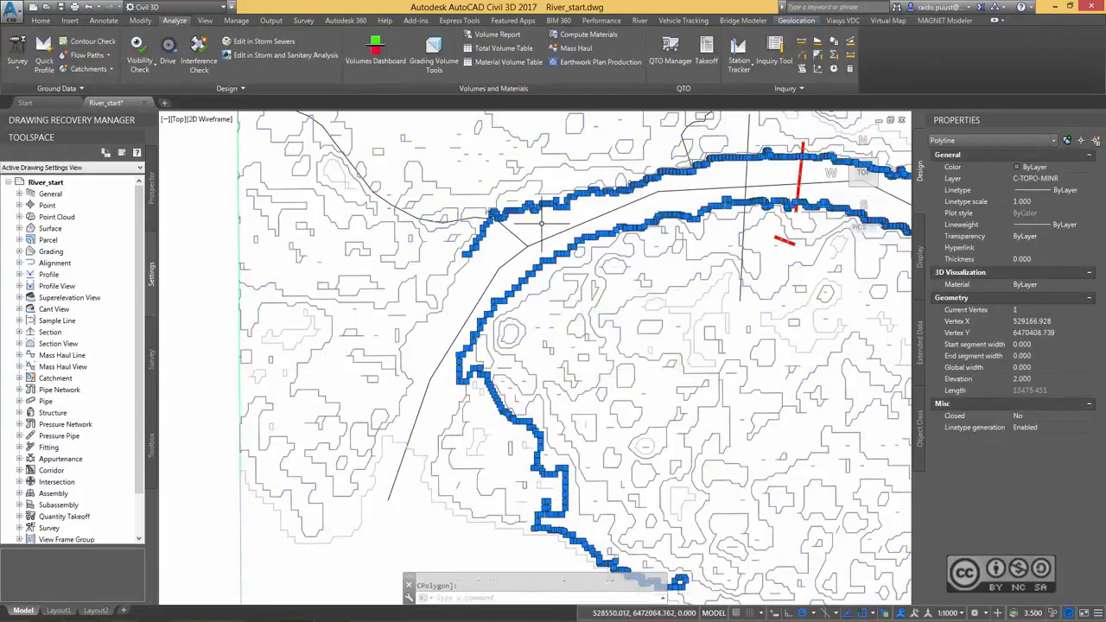
mouse_move(541, 231)
middle_down()
mouse_move(533, 251)
mouse_move(499, 268)
mouse_move(524, 249)
middle_up()
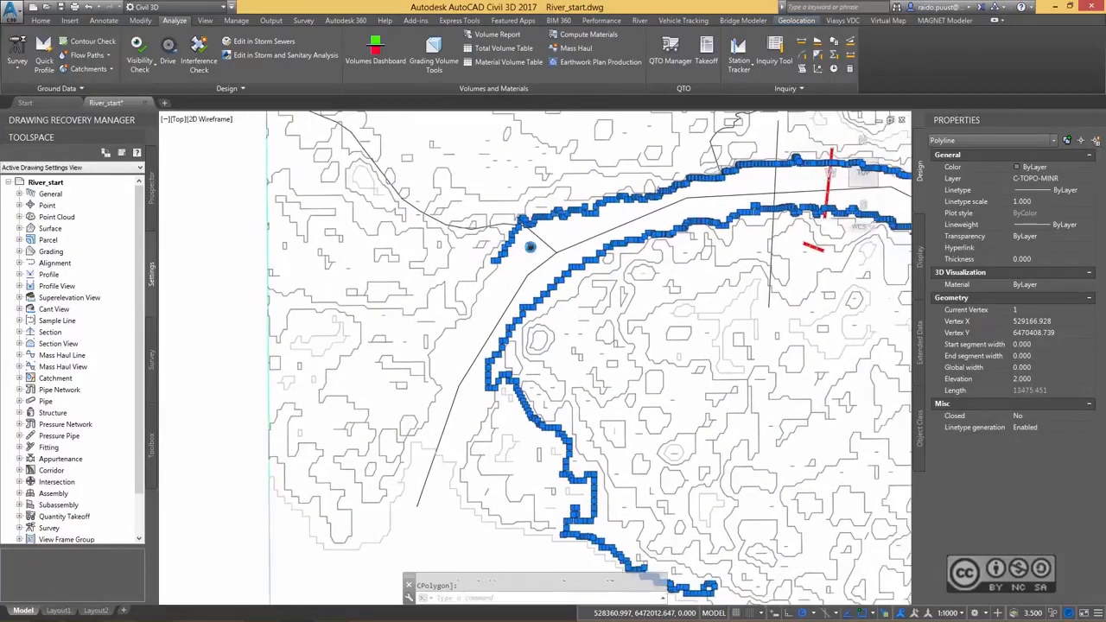
scroll(524, 249, up, 5)
key(Escape)
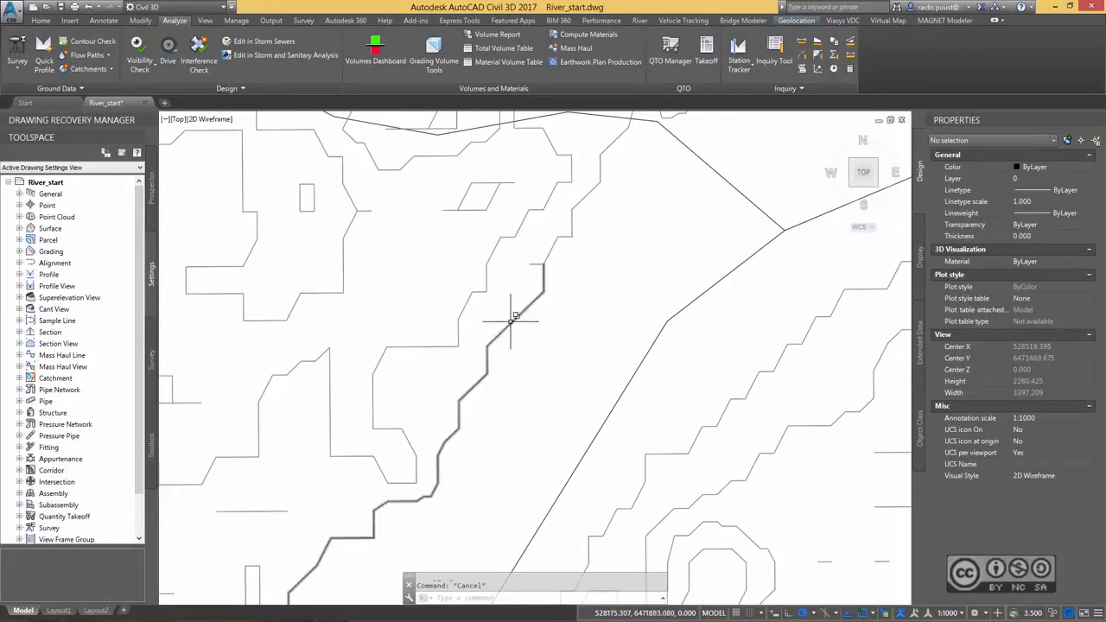
Draw a straight polyline across both riverbanks at the eastern end of the trimmed river line.
scroll(518, 286, down, 4)
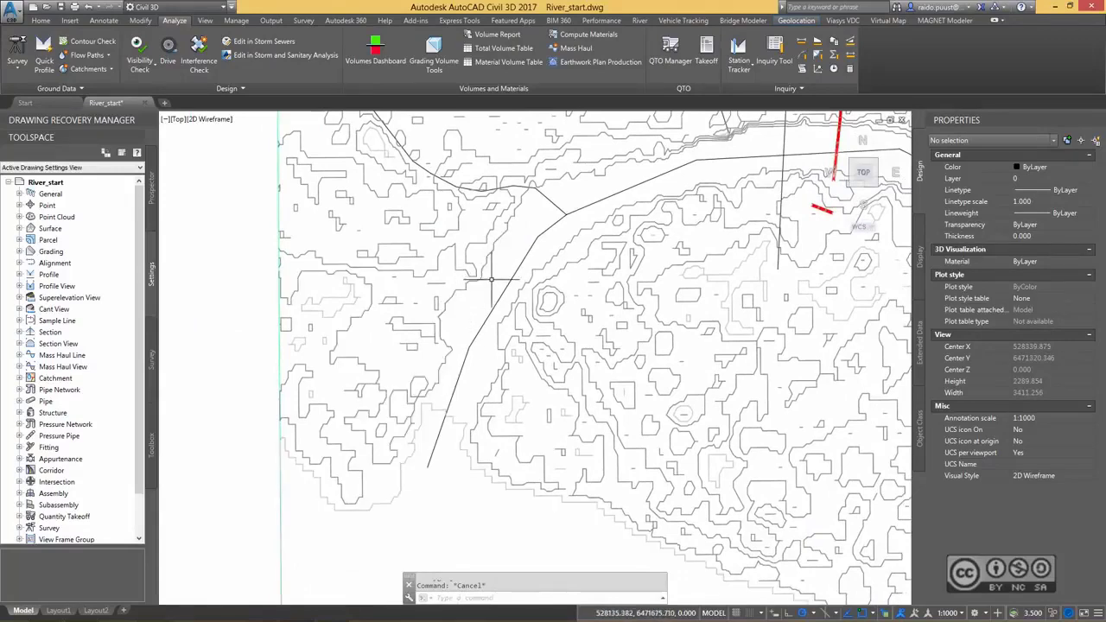
scroll(518, 246, up, 2)
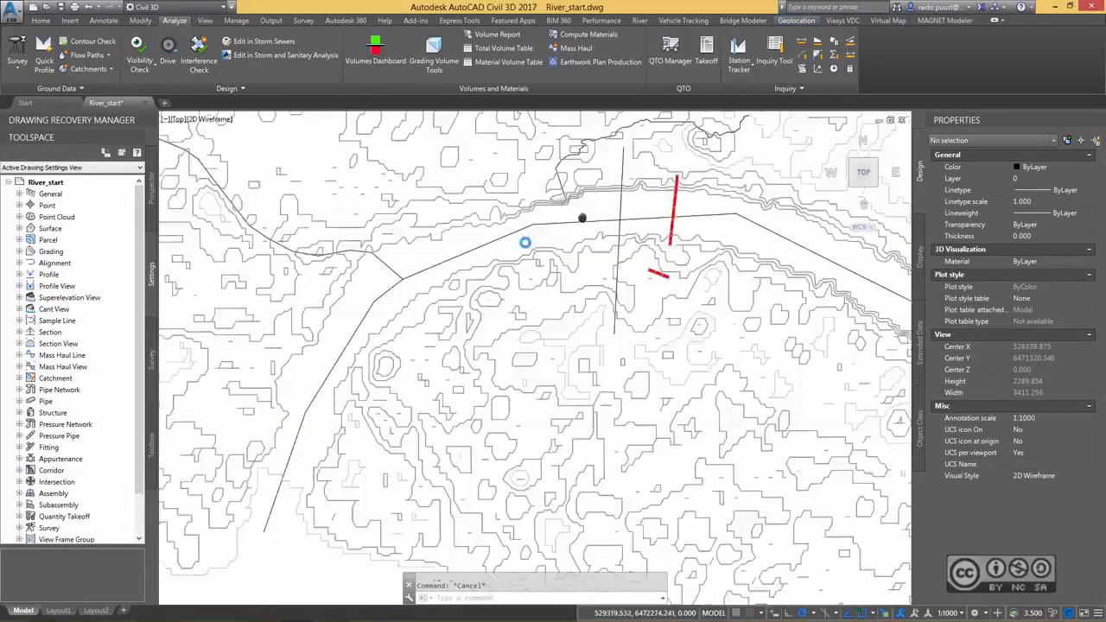
middle_drag(742, 283, 575, 240)
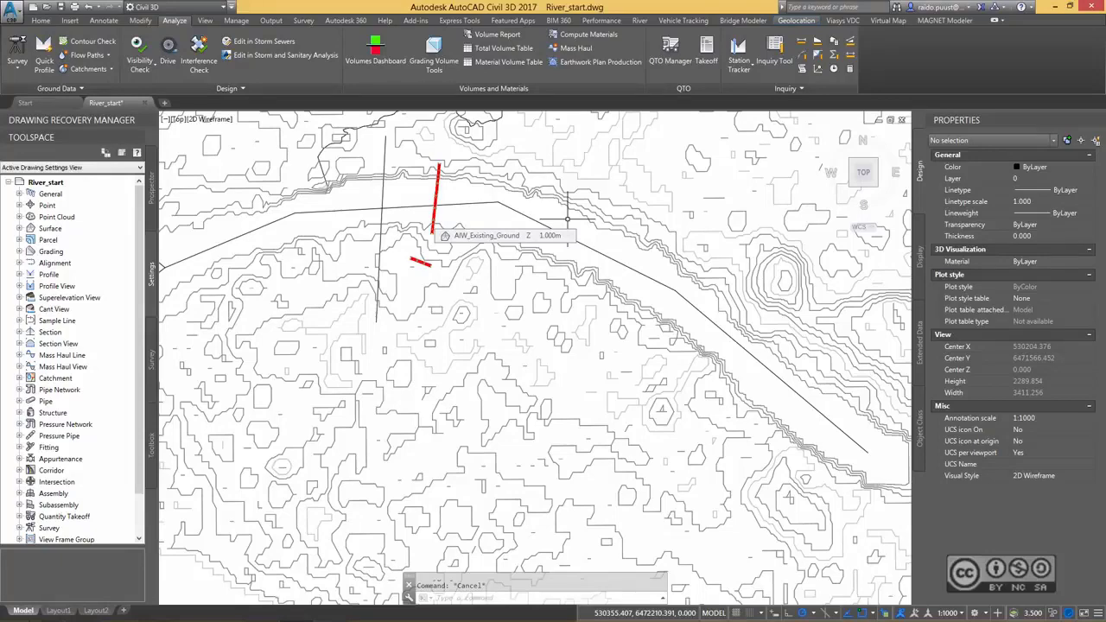
scroll(567, 218, up, 6)
text(pl)
key(Return)
click(746, 228)
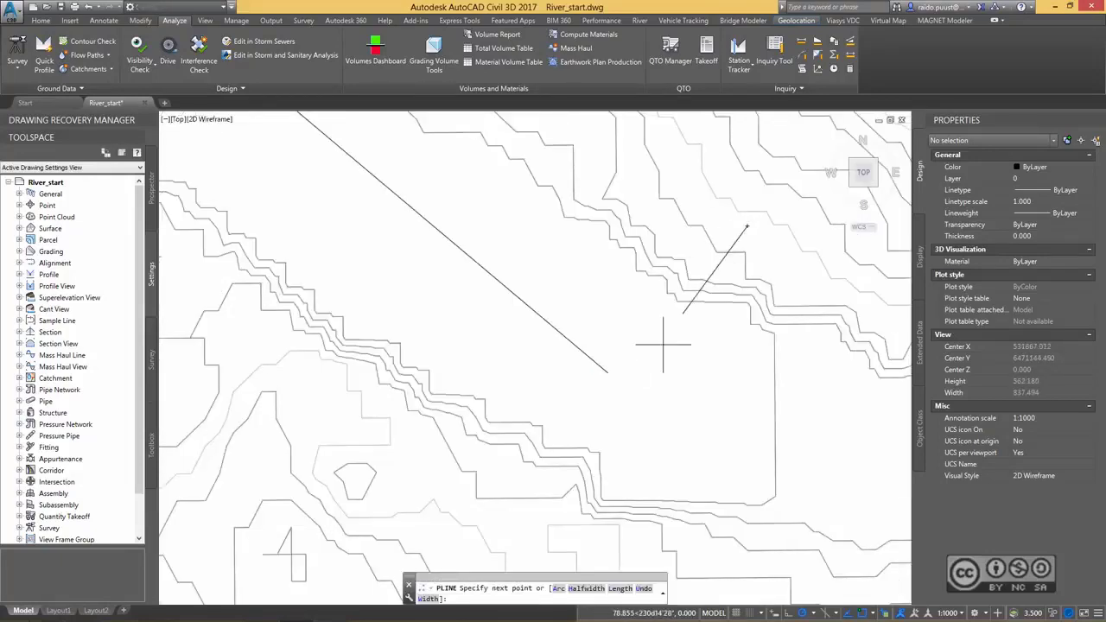
click(442, 529)
key(Escape)
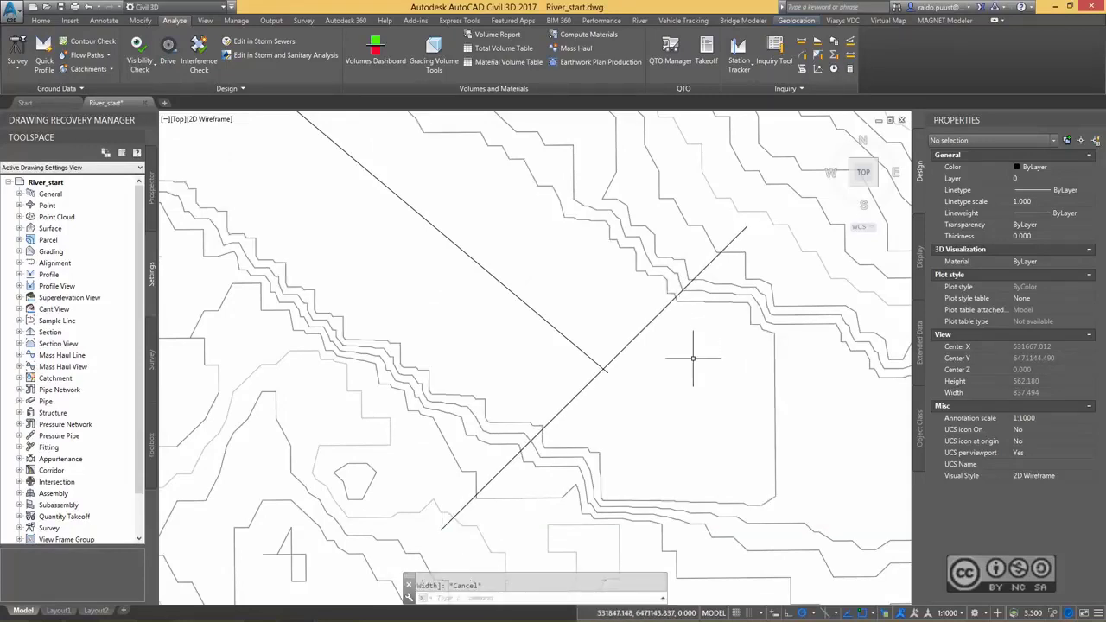
Break the extracted bank contour polyline where the crossing polyline meets the northern bank.
text(br)
key(Return)
click(676, 298)
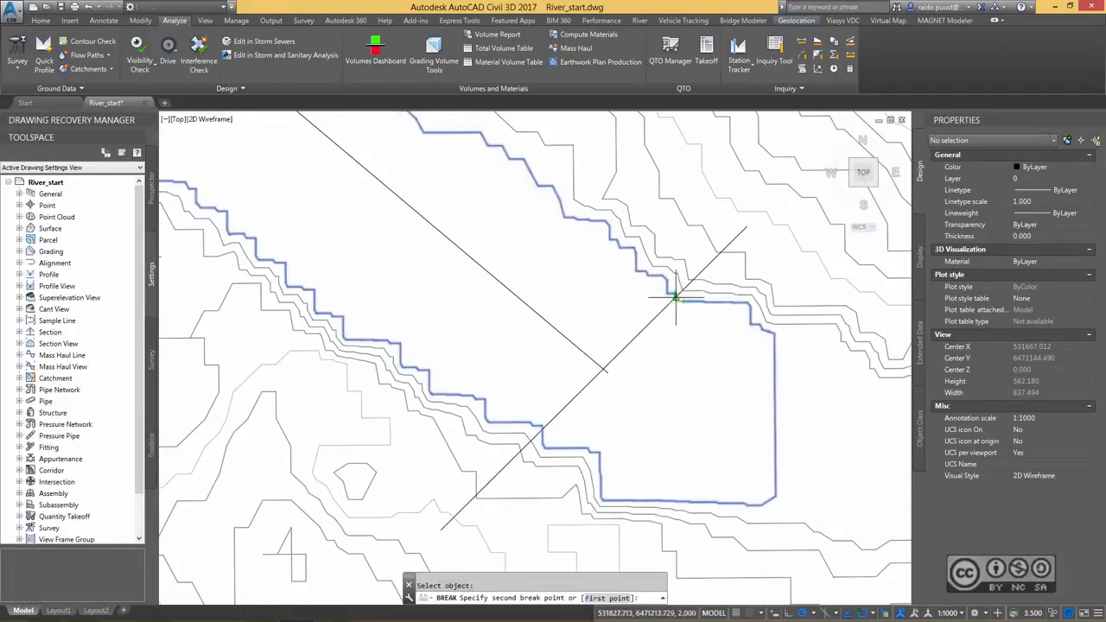
click(685, 302)
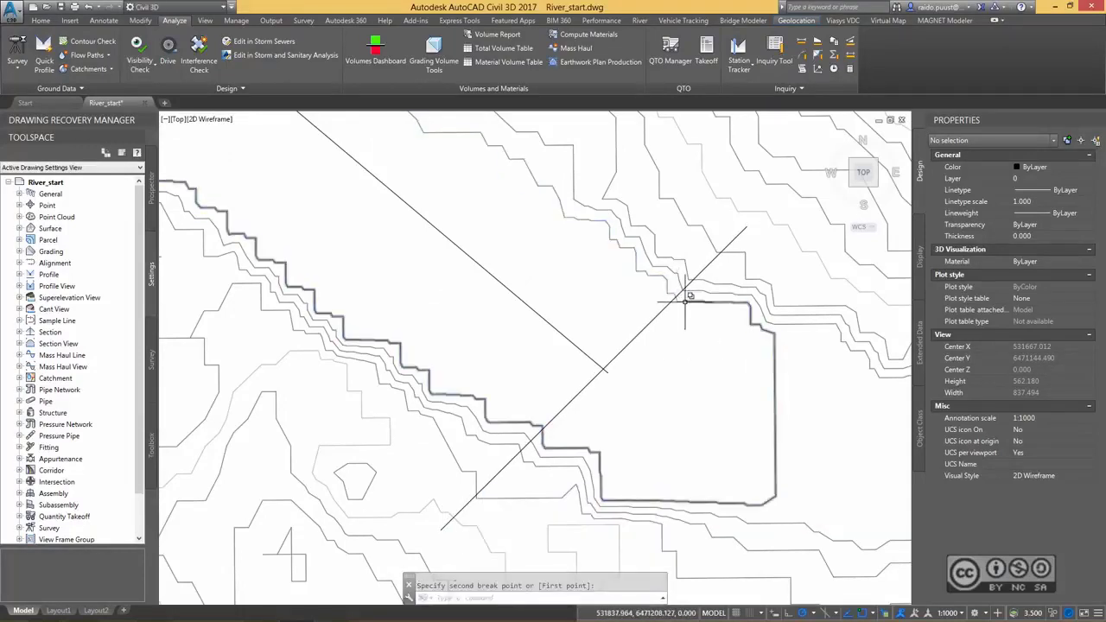
Break the bank contour where the crossing polyline meets the southern bank, and erase the piece east of it.
click(563, 441)
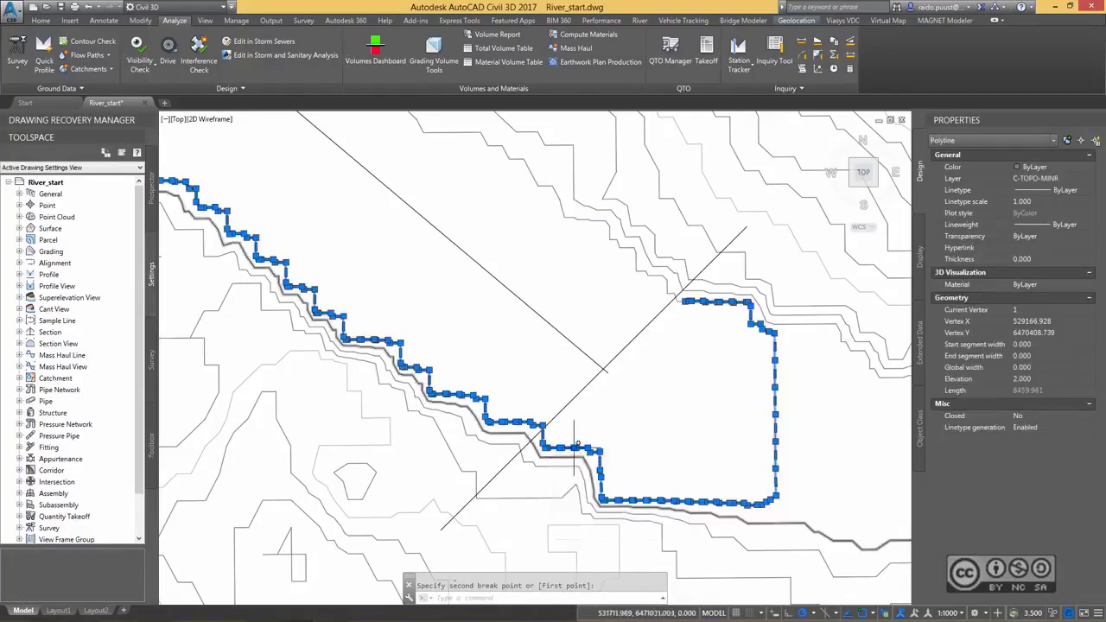
key(Escape)
click(558, 449)
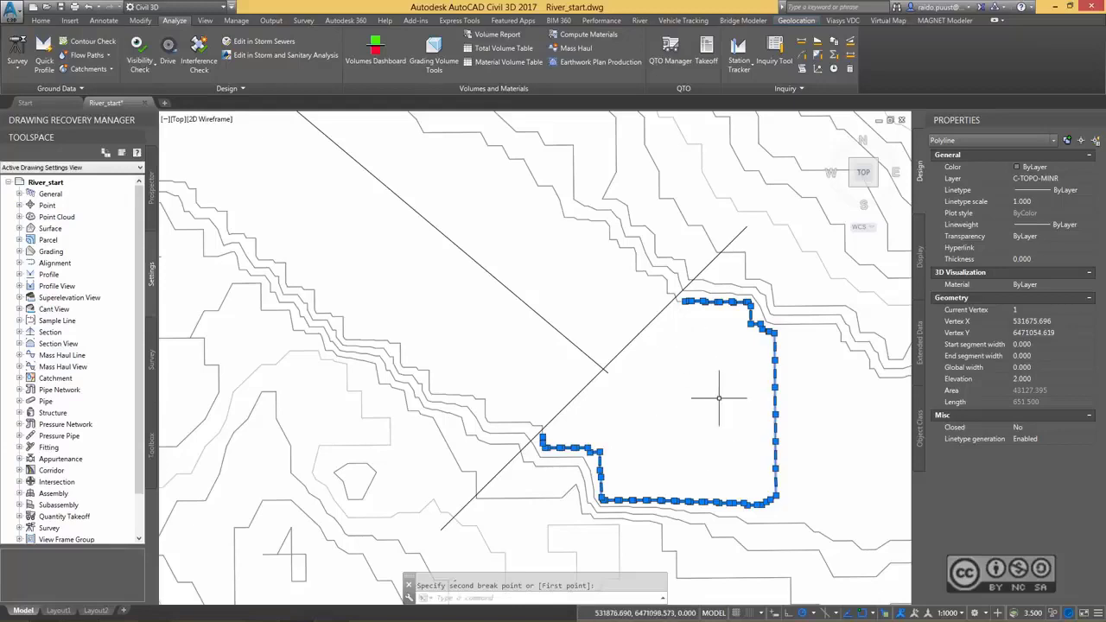
click(748, 405)
click(775, 374)
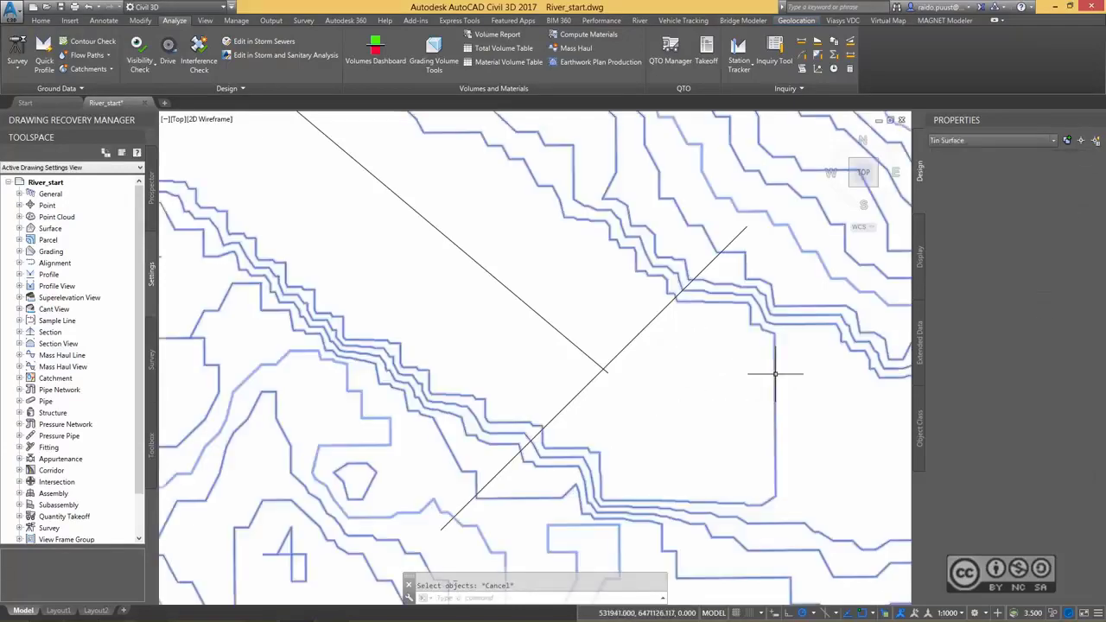
middle_drag(690, 338, 704, 352)
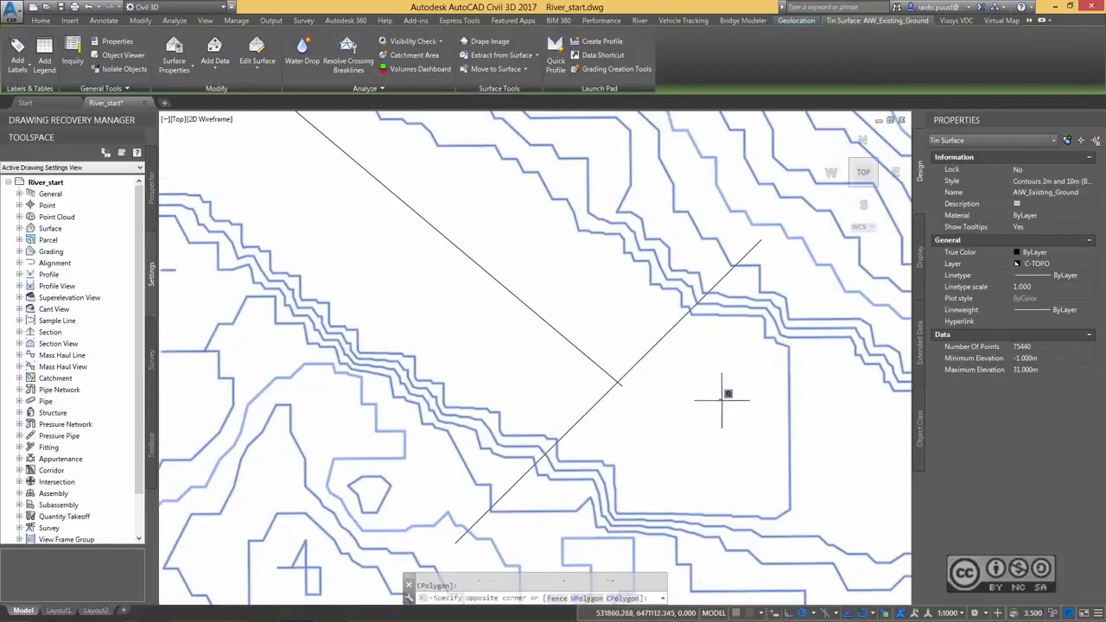
key(Escape)
Set the colour of the northern and southern riverbank contour polylines to Red.
click(663, 282)
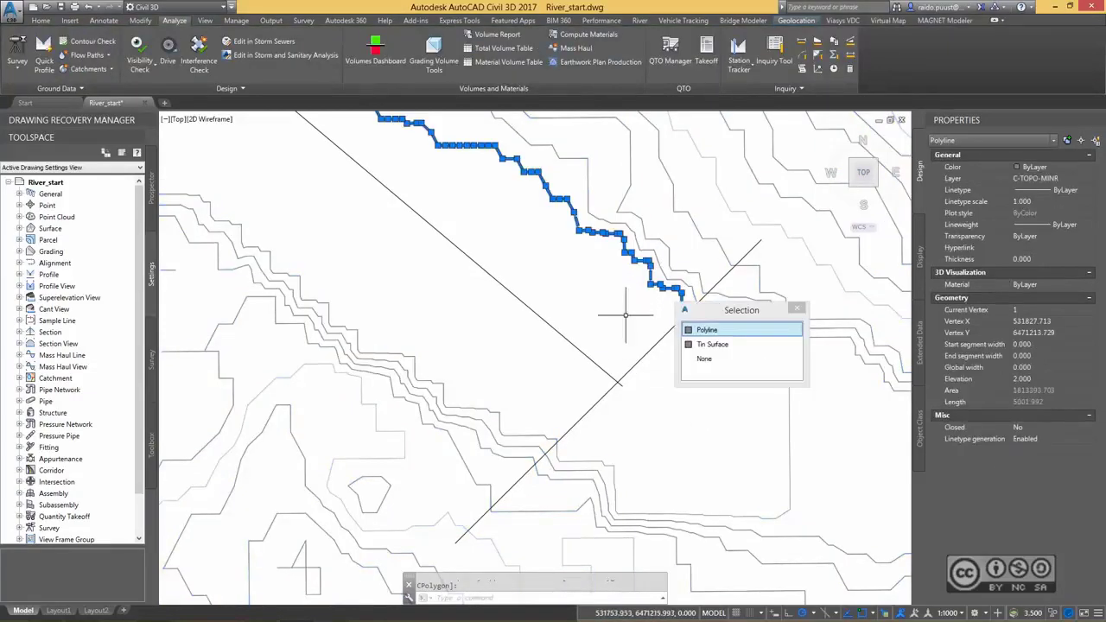
click(682, 323)
middle_drag(685, 412, 729, 437)
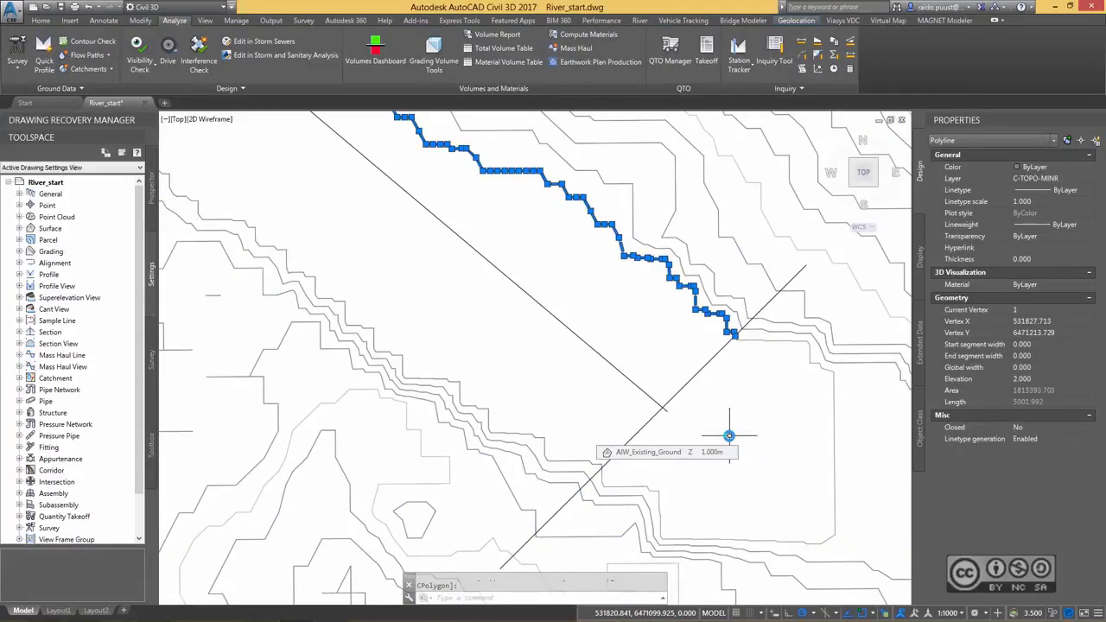
click(1092, 167)
click(1038, 201)
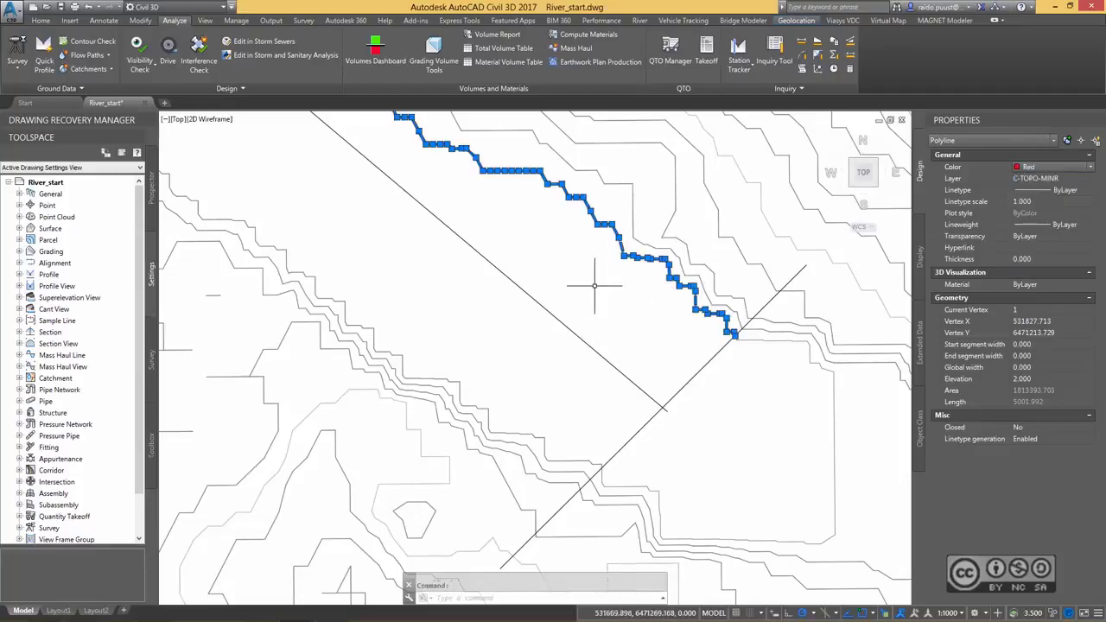
key(Escape)
click(598, 465)
click(627, 505)
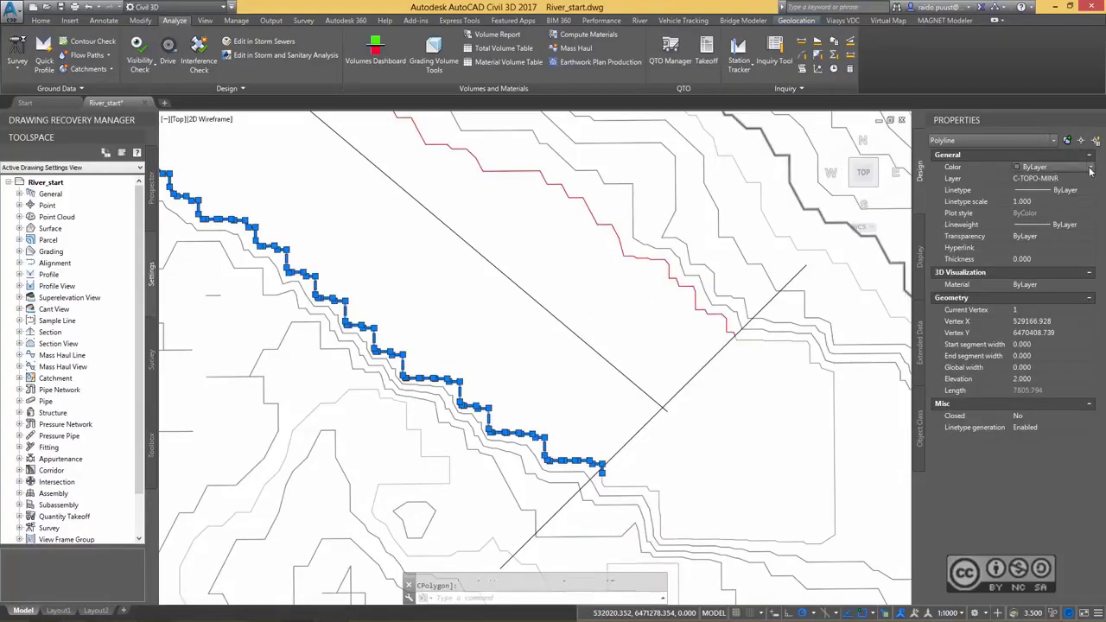
key(Escape)
Remove the stray end vertex of the red northern bank polyline just southwest of the tributary junction.
scroll(432, 251, down, 5)
scroll(570, 266, up, 2)
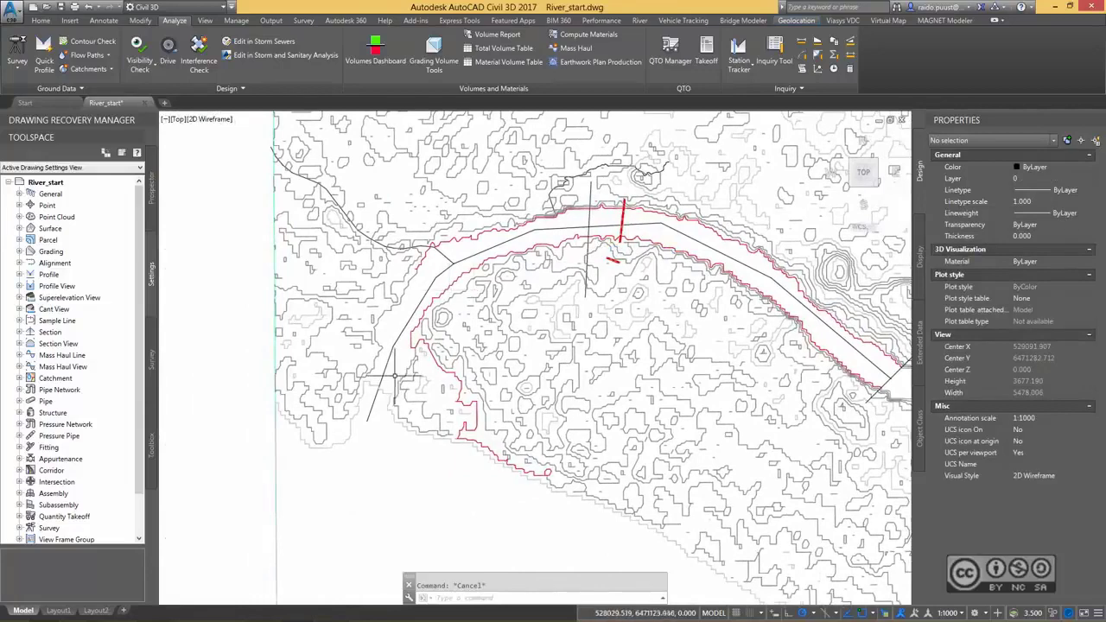
scroll(529, 319, up, 4)
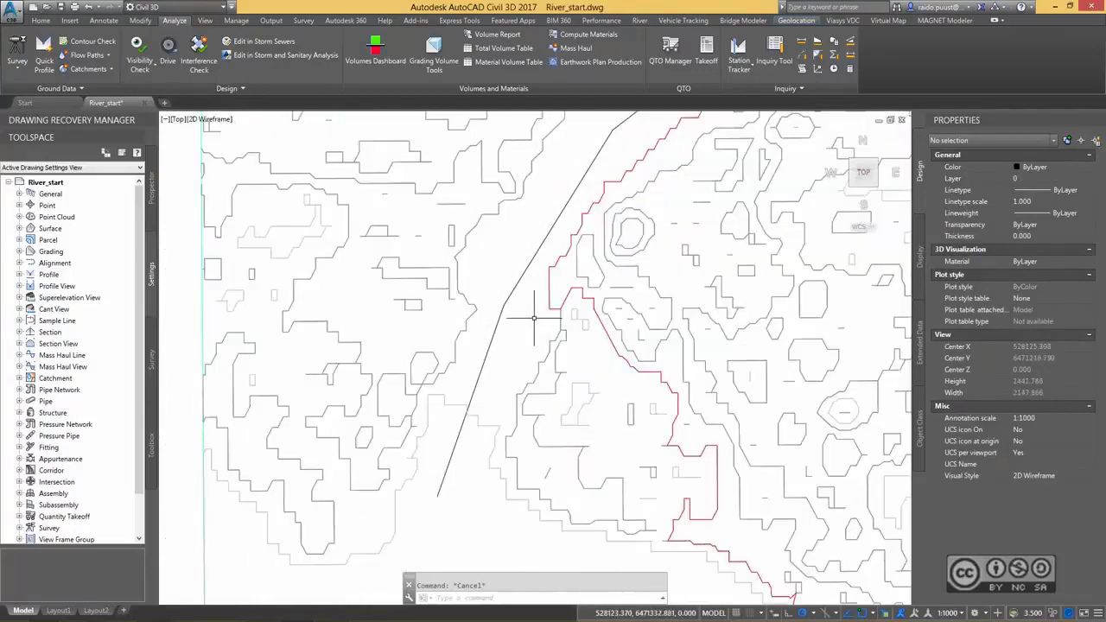
scroll(534, 318, up, 2)
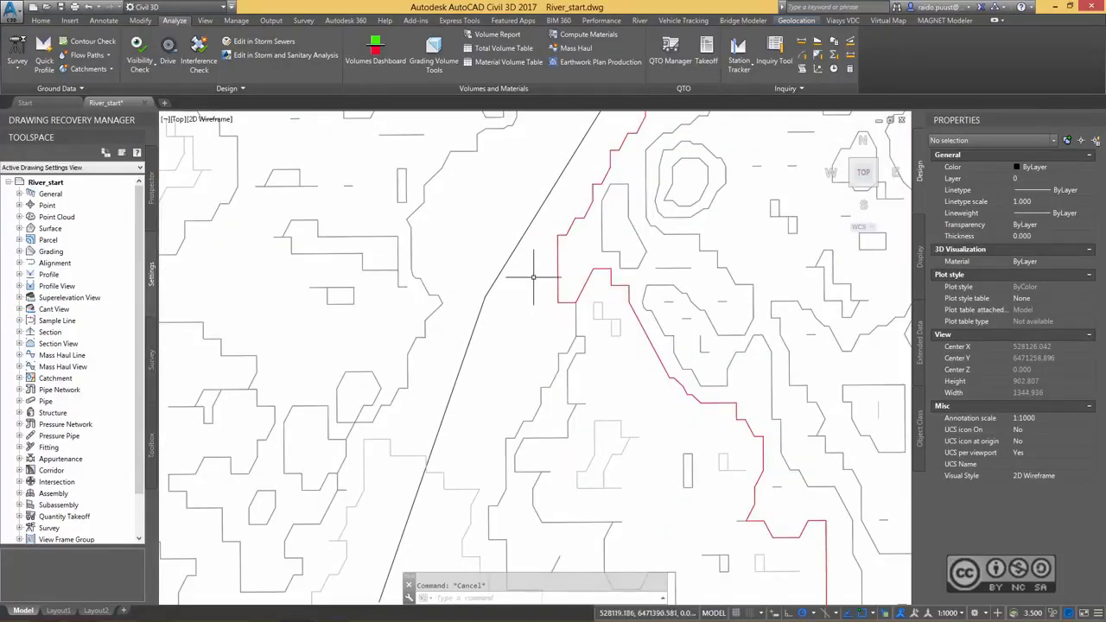
middle_drag(533, 277, 512, 420)
middle_drag(560, 173, 523, 313)
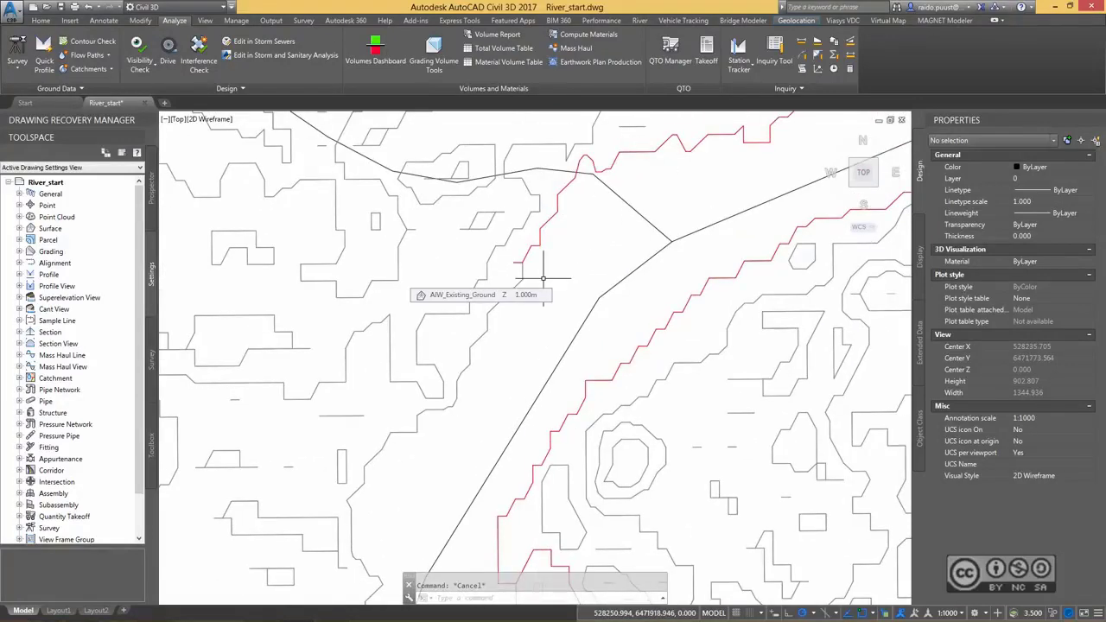
scroll(543, 278, up, 8)
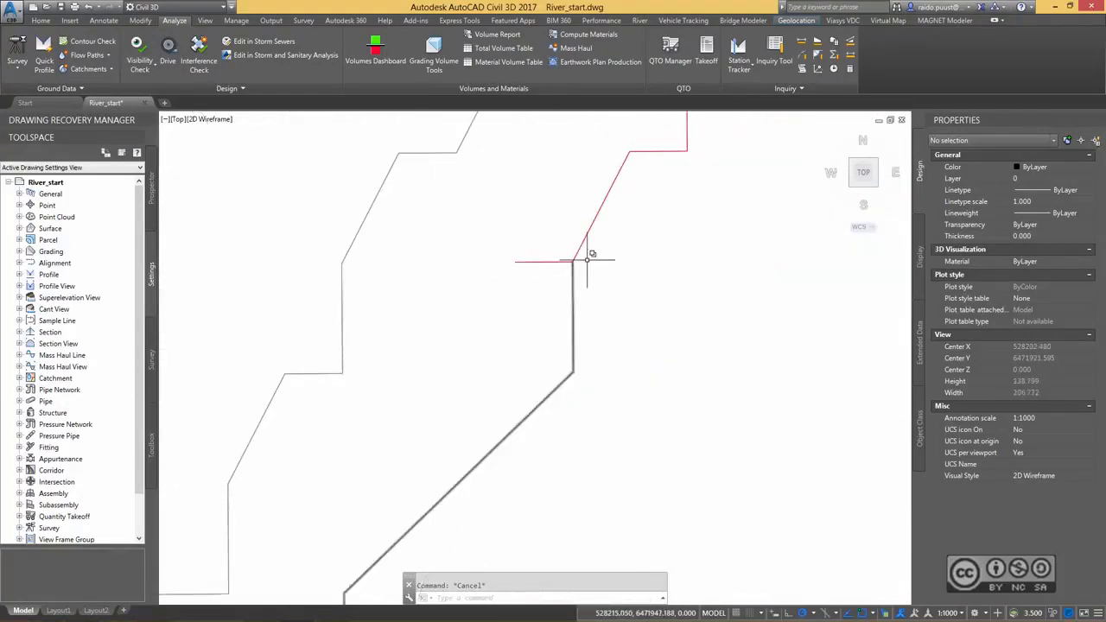
scroll(588, 259, up, 5)
click(527, 246)
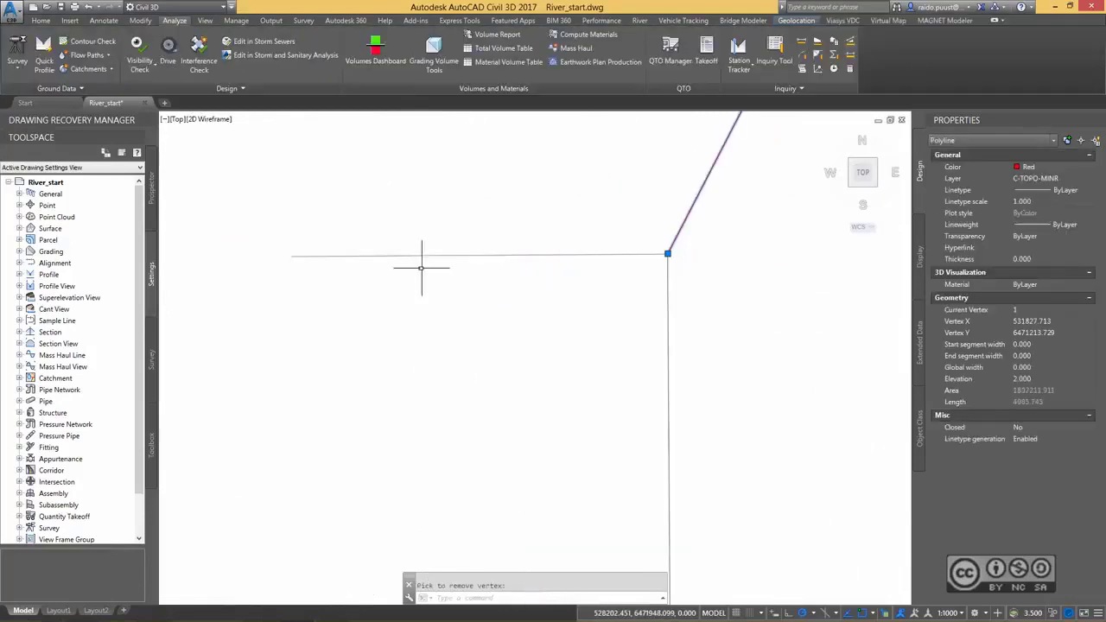
Stretch the northern bank polyline's end vertex away from the contour corner and snap it back onto that corner.
click(667, 253)
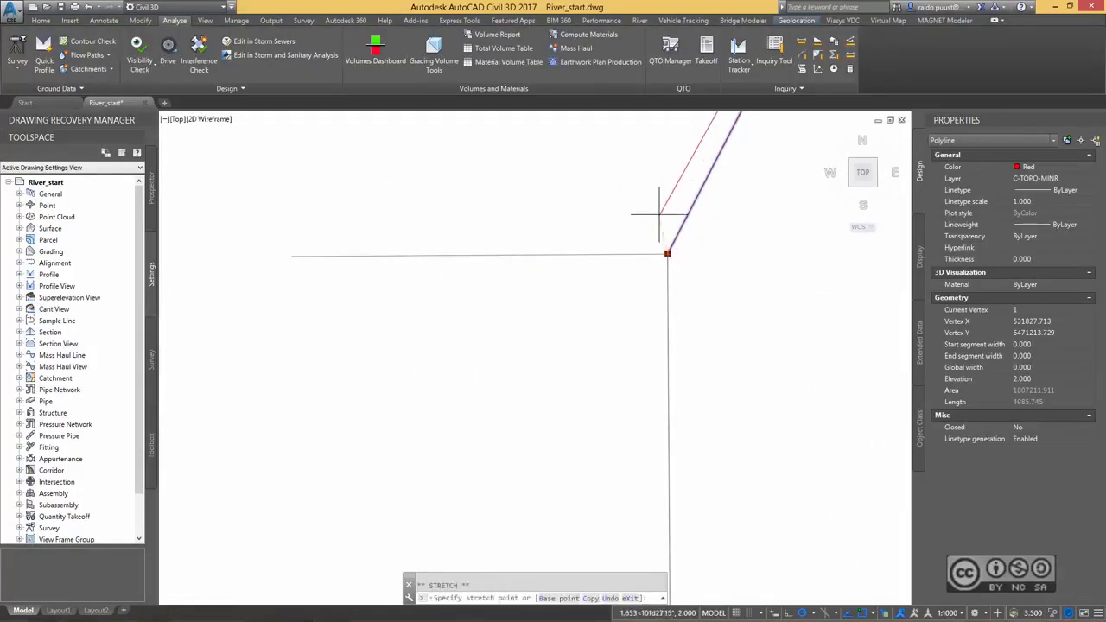
click(647, 214)
click(646, 213)
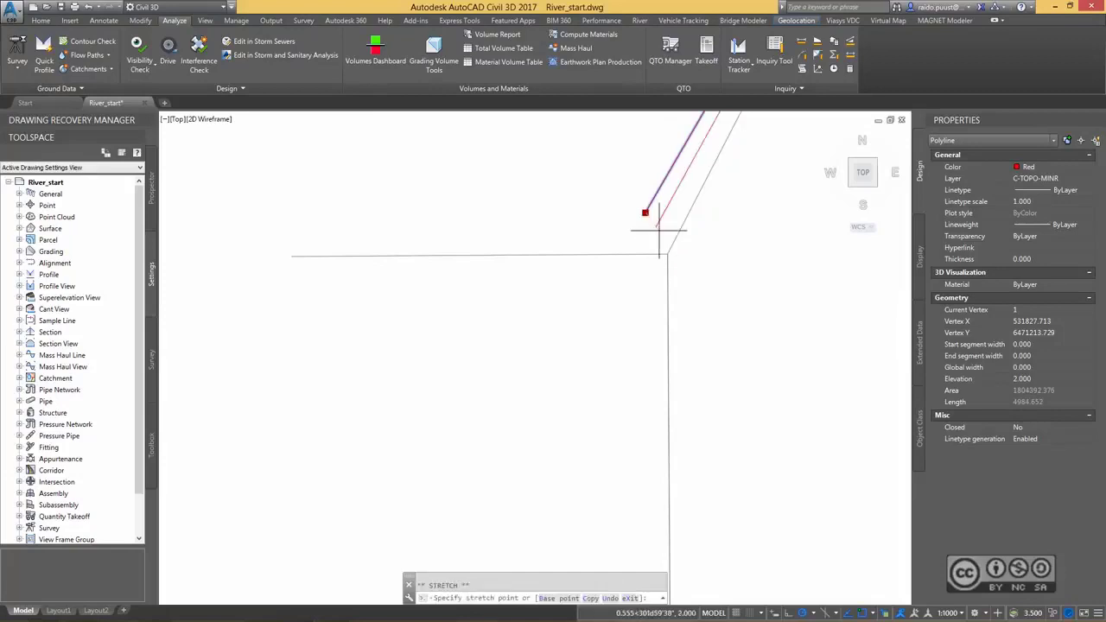
click(668, 253)
key(Escape)
Set the colour of the adjoining contour polyline that continues southwest along the western bank to Red.
click(667, 292)
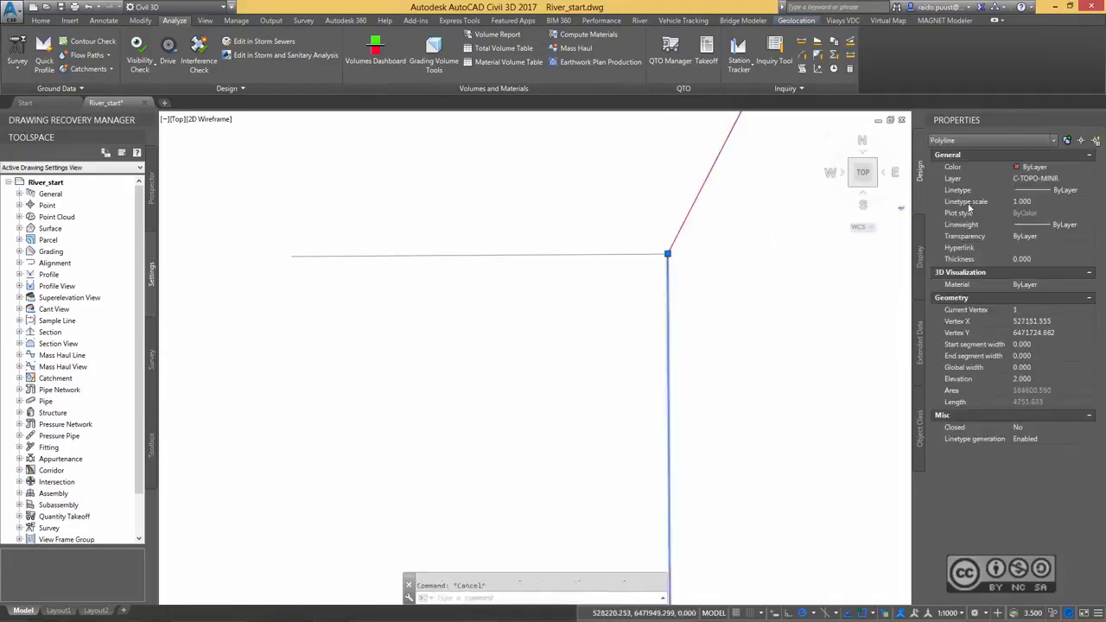
click(1077, 169)
click(1089, 168)
click(1045, 198)
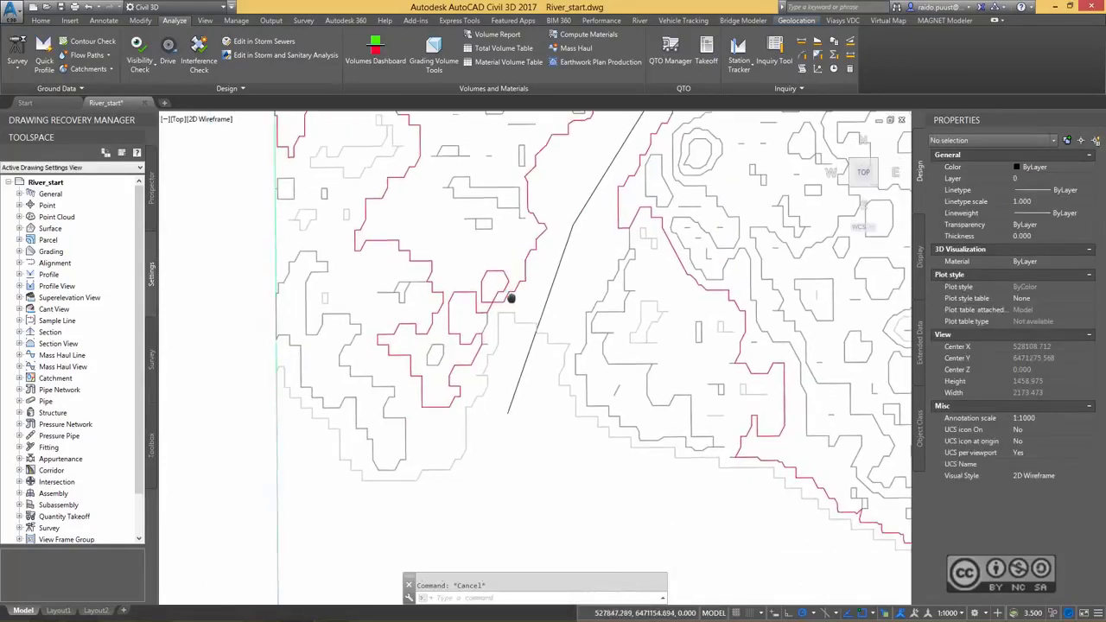
scroll(497, 308, up, 8)
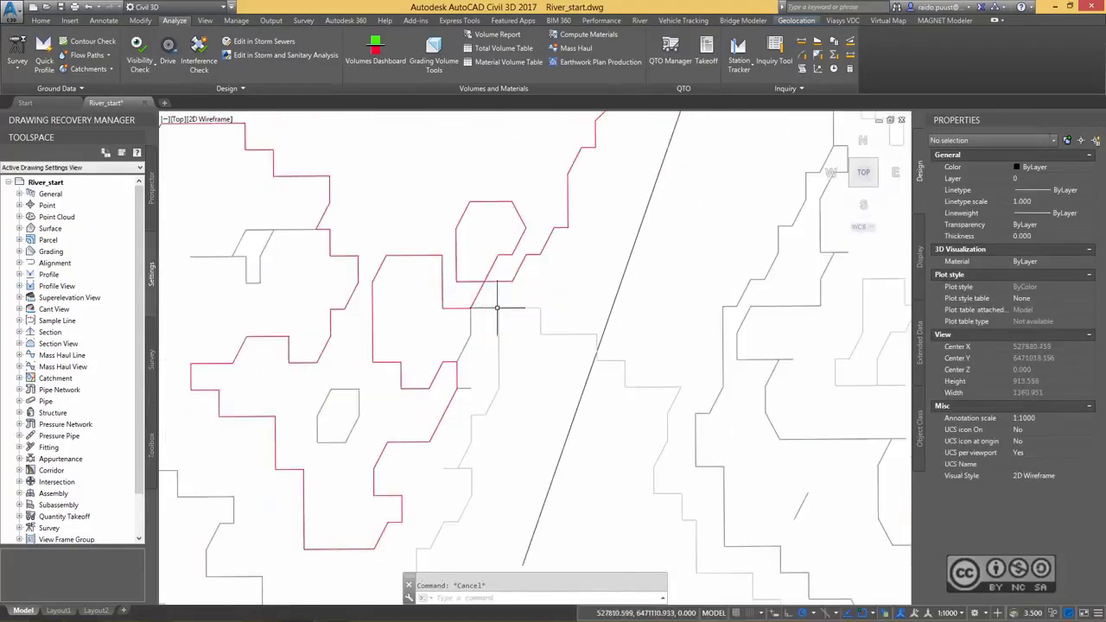
scroll(495, 298, down, 5)
scroll(519, 303, up, 2)
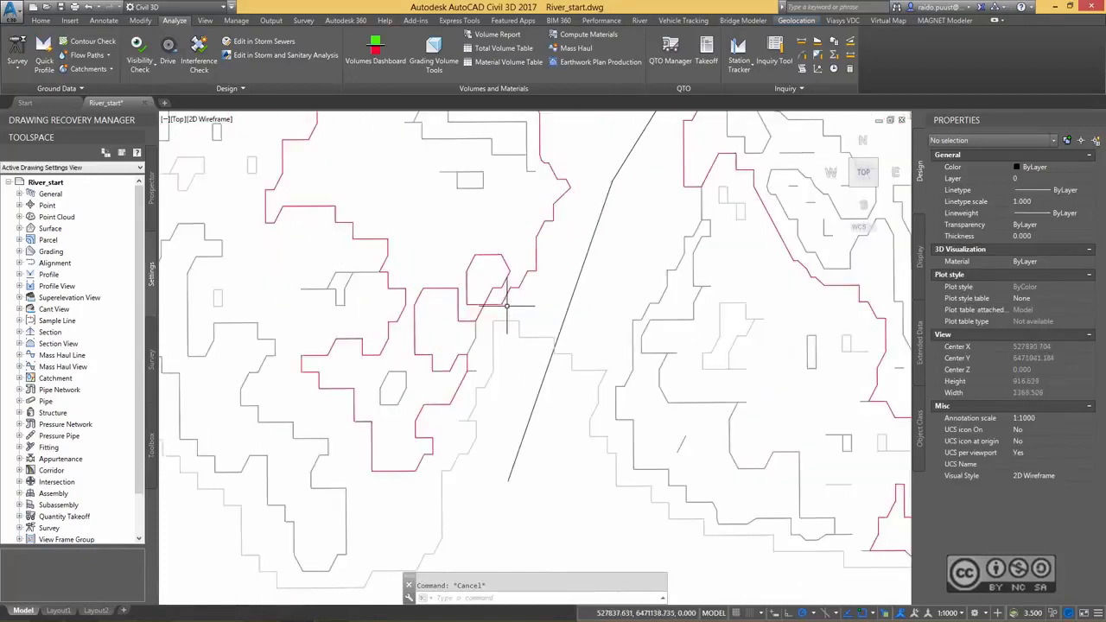
Draw a temporary straight polyline across the river's southwestern end, from the red western bank contour to the eastern bank contour.
middle_drag(552, 318, 574, 327)
scroll(563, 328, up, 2)
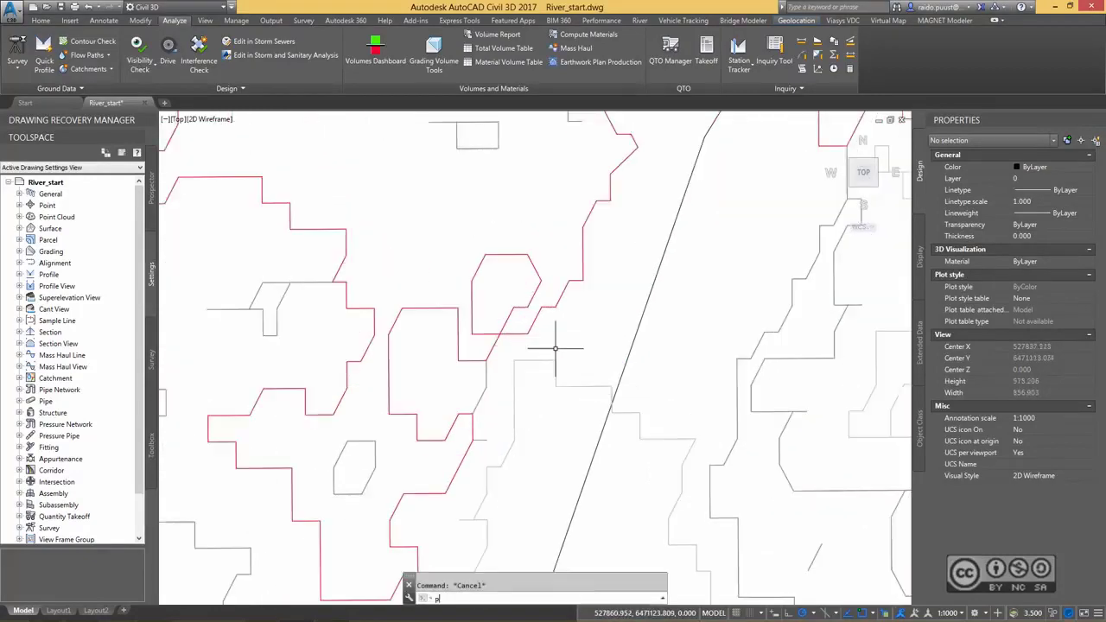
text(pl)
key(Return)
click(520, 324)
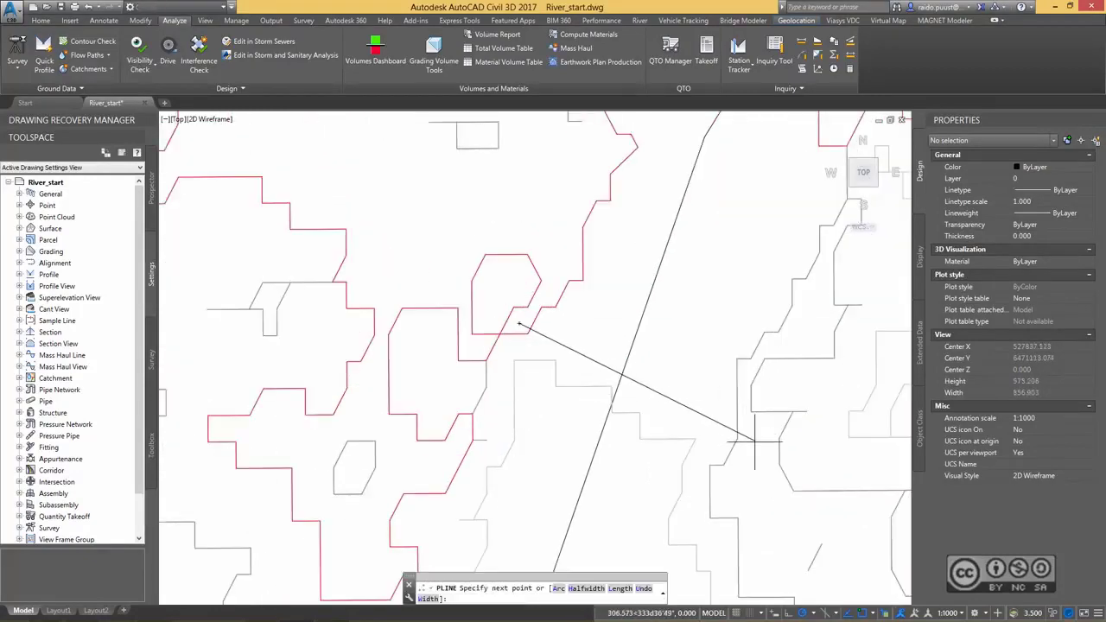
click(760, 464)
key(Escape)
key(Escape)
Break the western and eastern bank contours where the temporary line crosses them, and erase that line.
text(br)
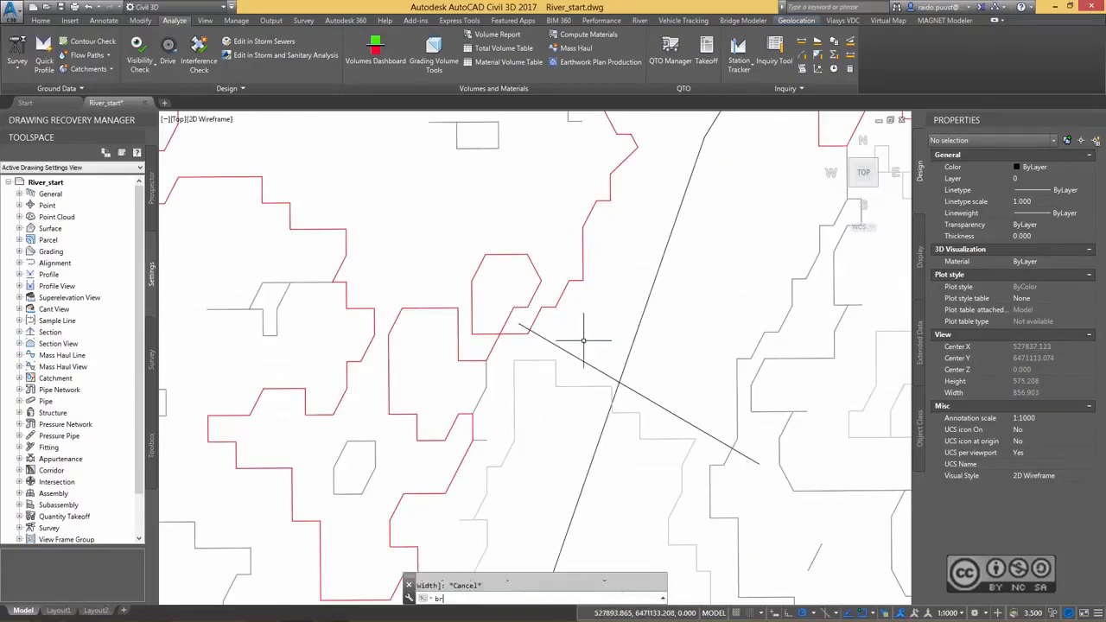
key(Return)
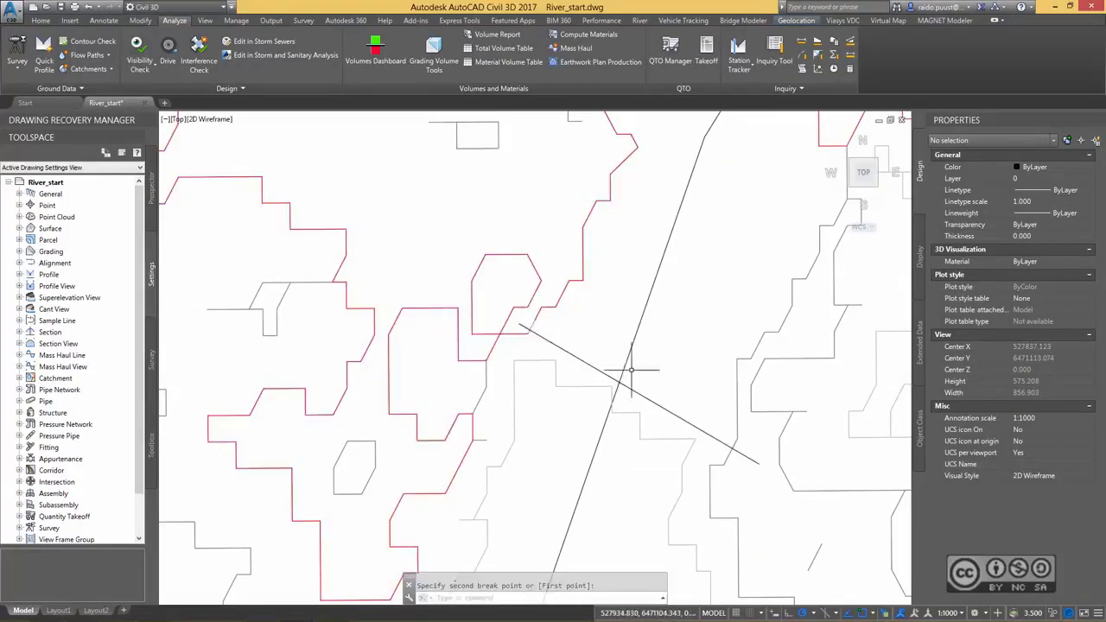
middle_drag(712, 468, 619, 377)
click(619, 377)
key(Return)
click(635, 372)
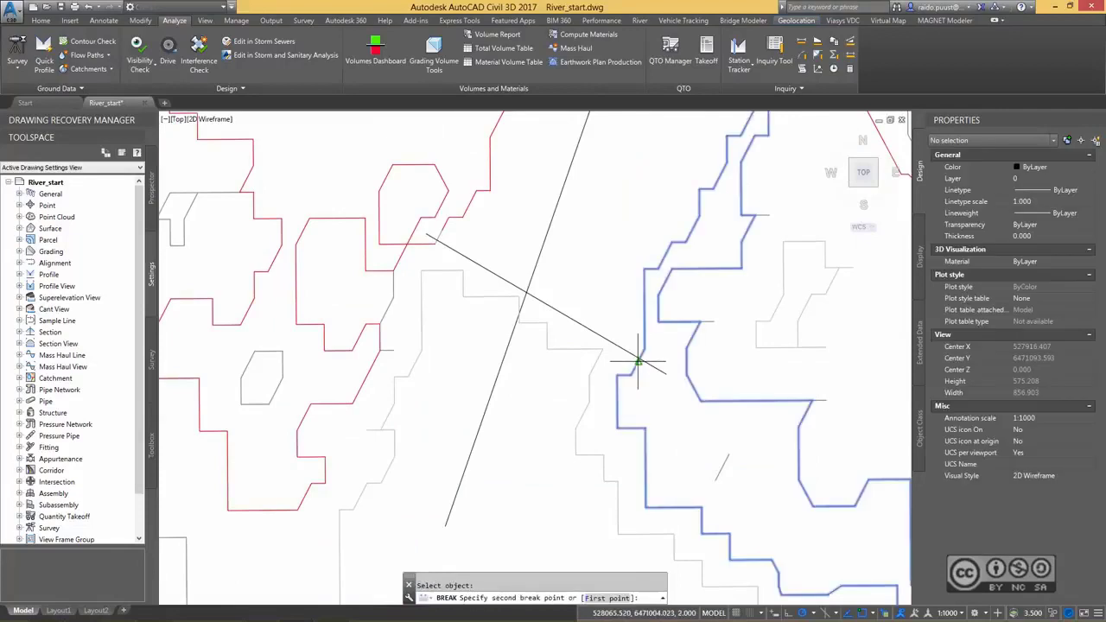
click(639, 360)
click(623, 349)
key(Delete)
Set the colour of the cut-off contour southwest of the western bank's break to ByLayer.
click(379, 268)
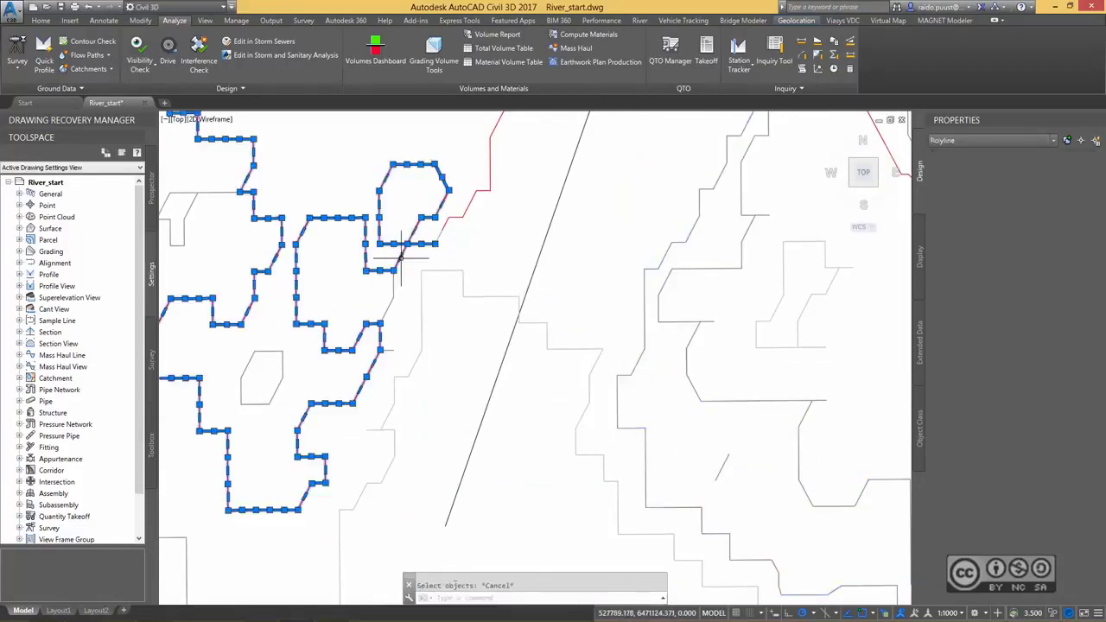
click(1070, 167)
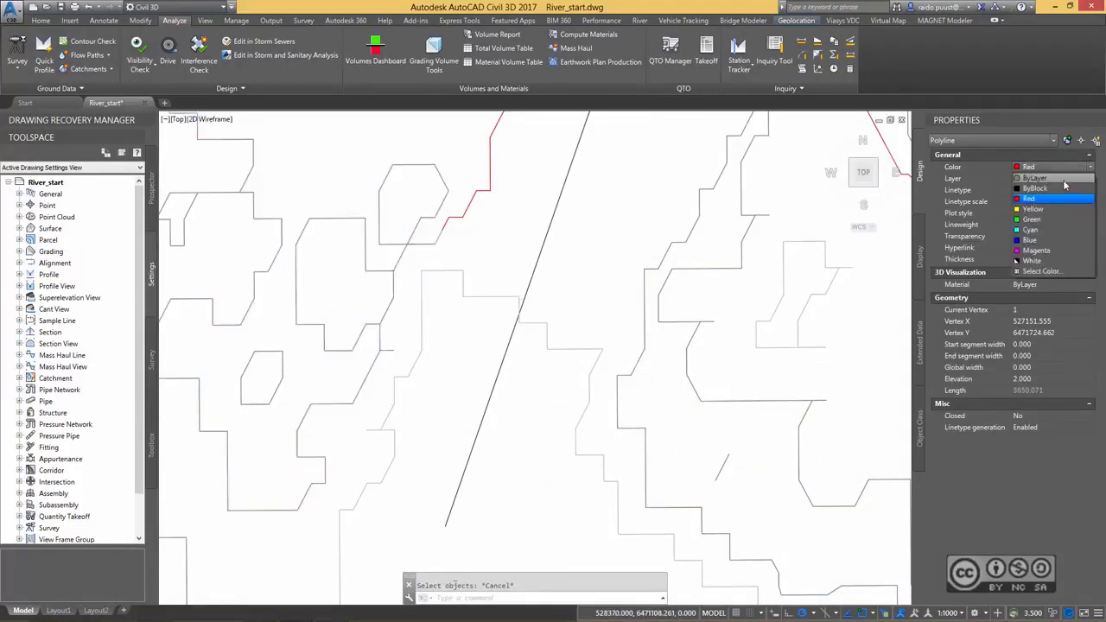
click(1063, 180)
scroll(543, 224, down, 3)
key(Escape)
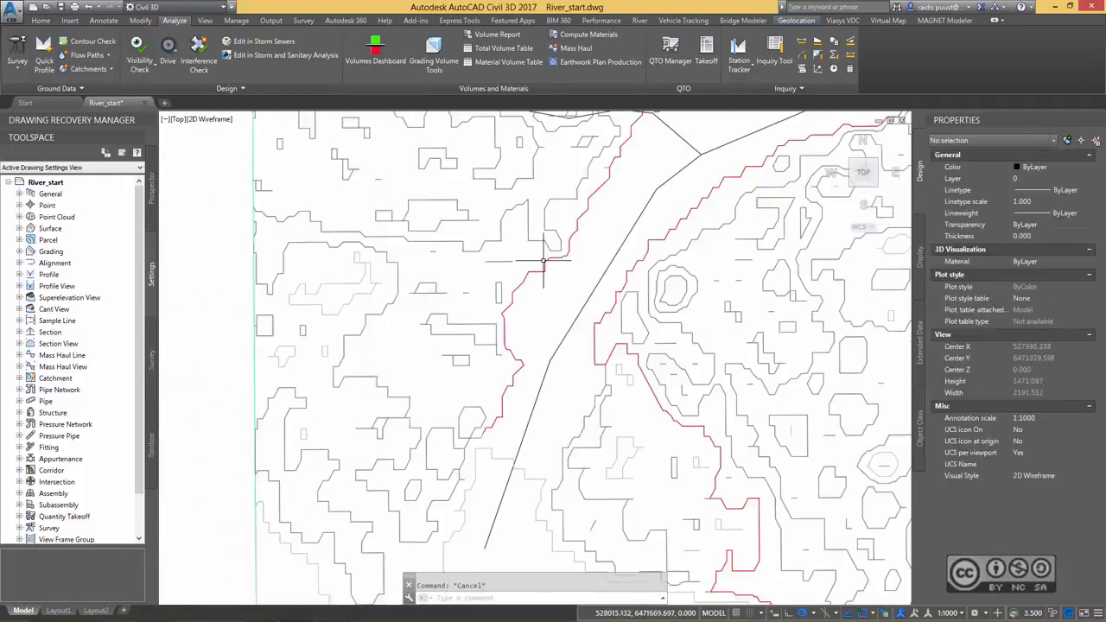
Join the two adjoining red polylines of the northwestern bank into one and check its course along the river.
click(603, 238)
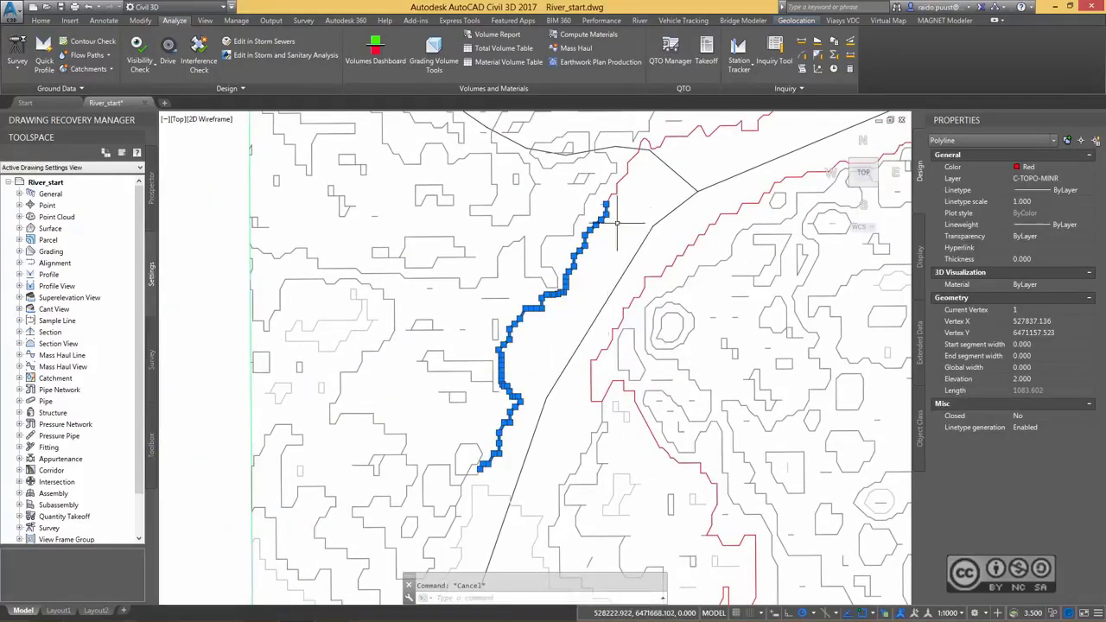
scroll(615, 204, up, 4)
right_click(603, 229)
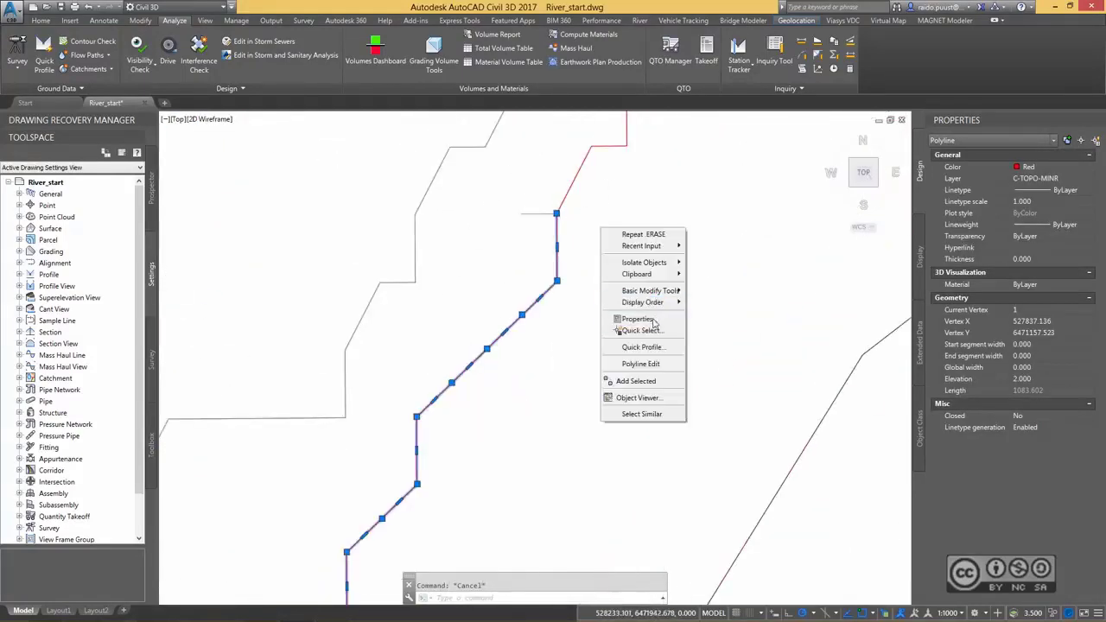
click(614, 173)
key(Escape)
text(PE)
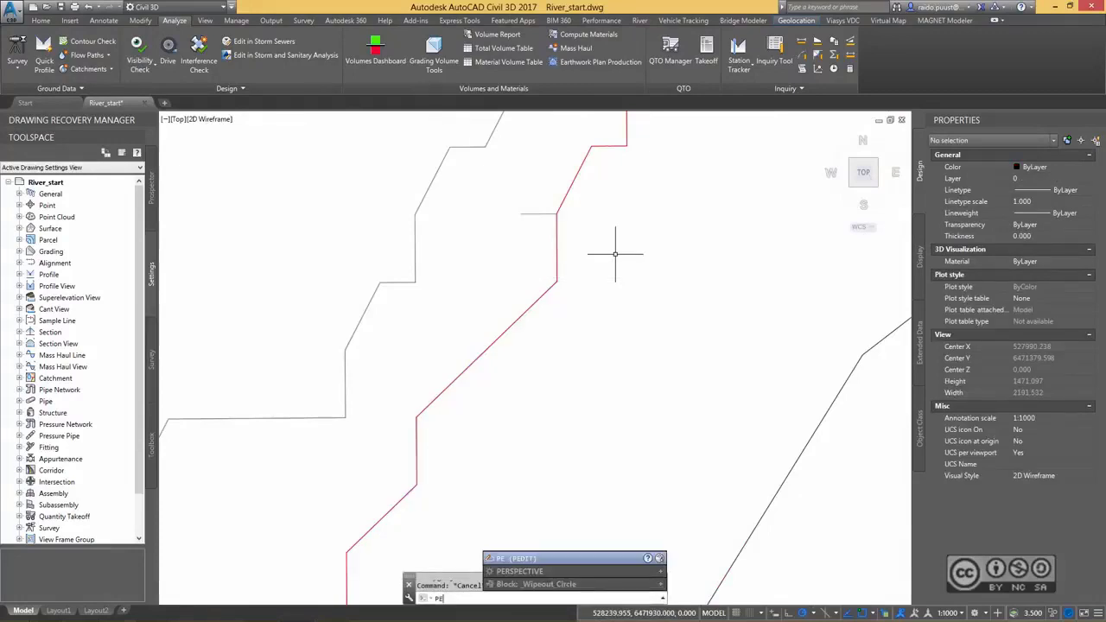
key(Return)
click(558, 254)
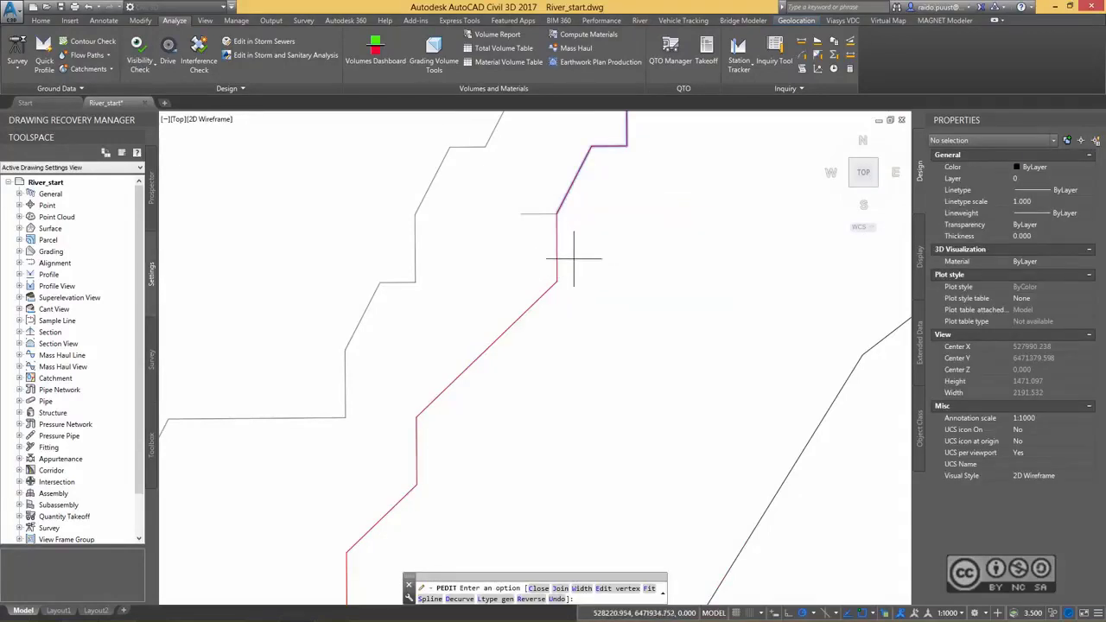
key(Escape)
click(570, 251)
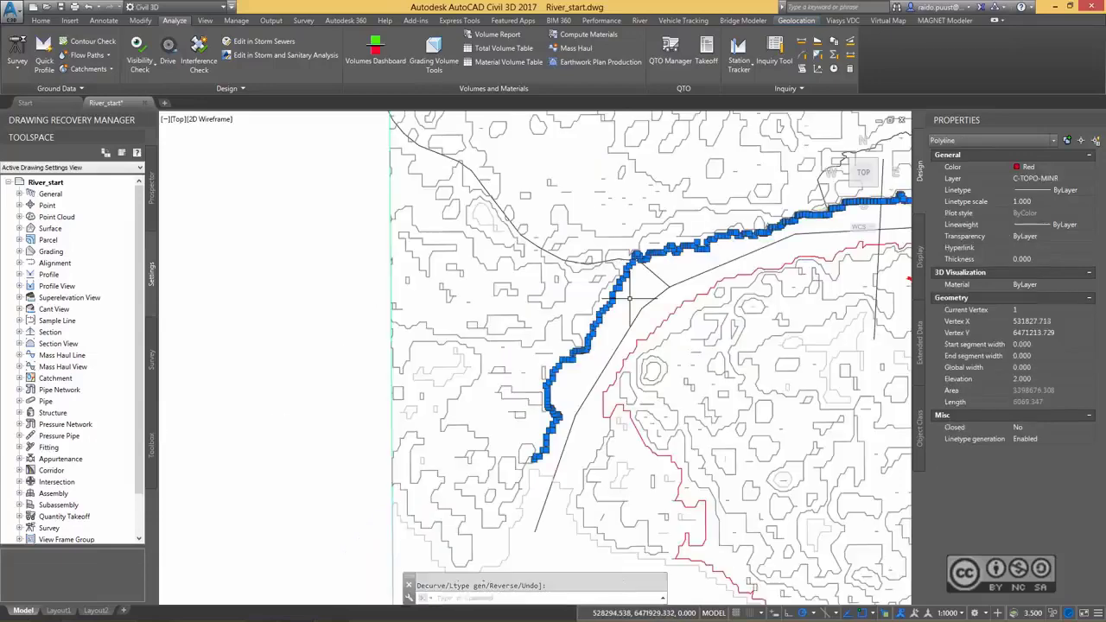
mouse_move(650, 291)
middle_down()
mouse_move(347, 297)
mouse_move(271, 270)
middle_up()
middle_drag(708, 319, 662, 294)
scroll(648, 281, down, 2)
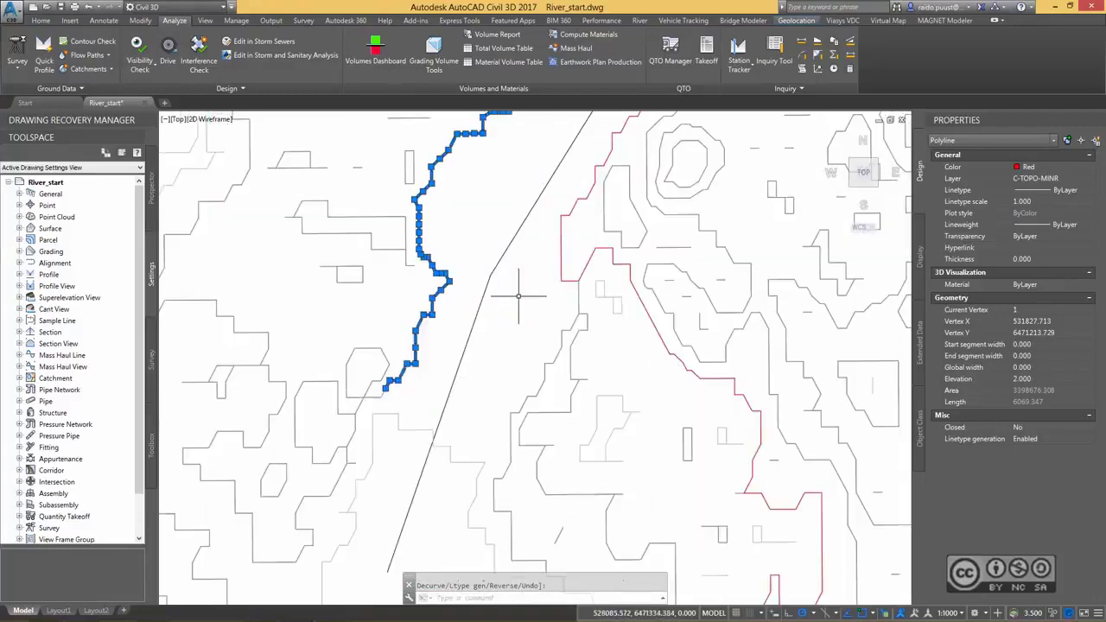
middle_drag(518, 296, 605, 317)
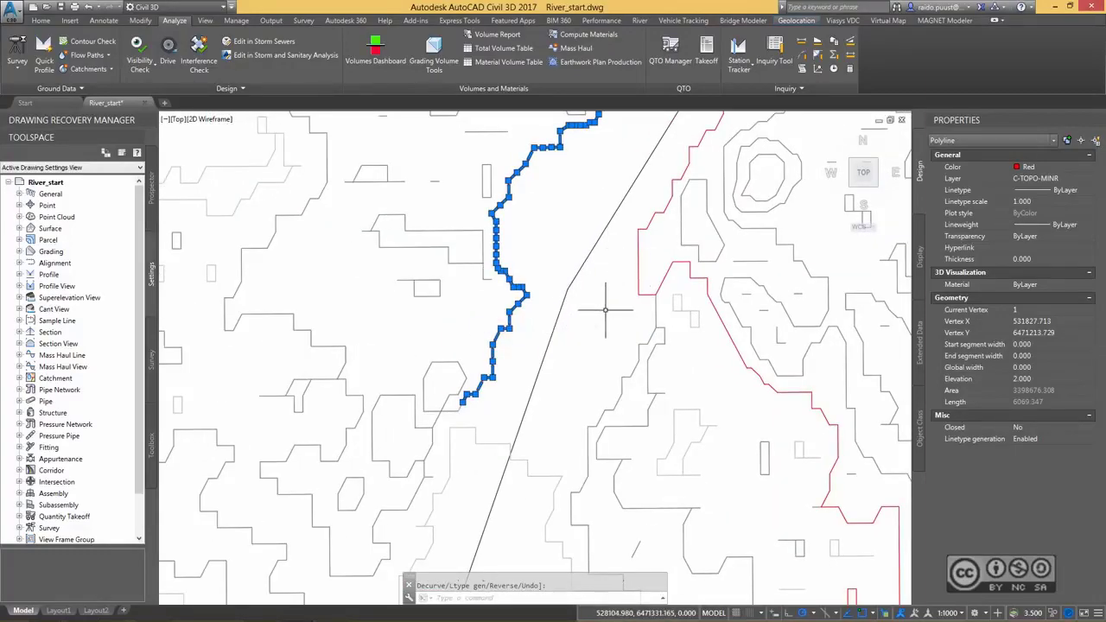
Break the looping contour south of the red eastern bank just below its upper corner, separating the river-side part from the loop.
click(638, 275)
click(664, 323)
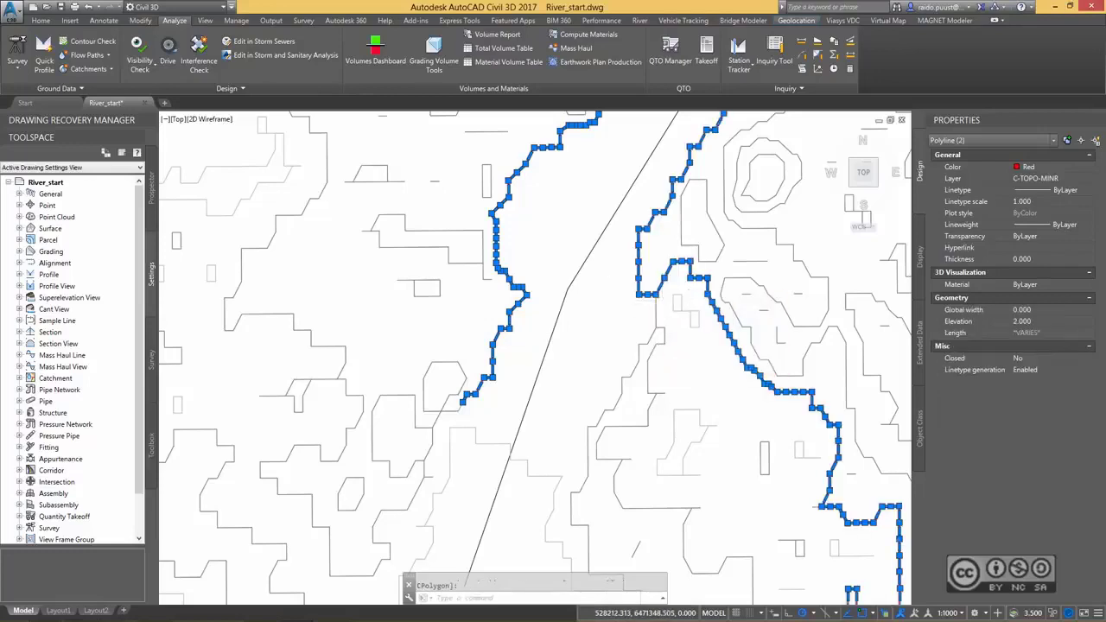
scroll(662, 300, up, 4)
click(653, 248)
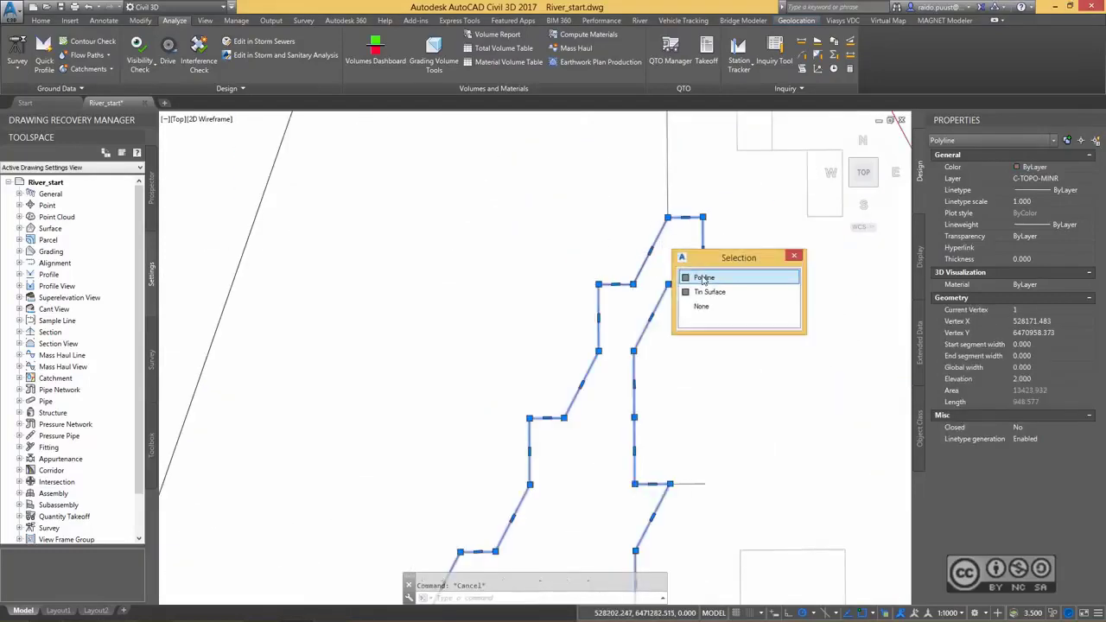
click(704, 279)
click(650, 253)
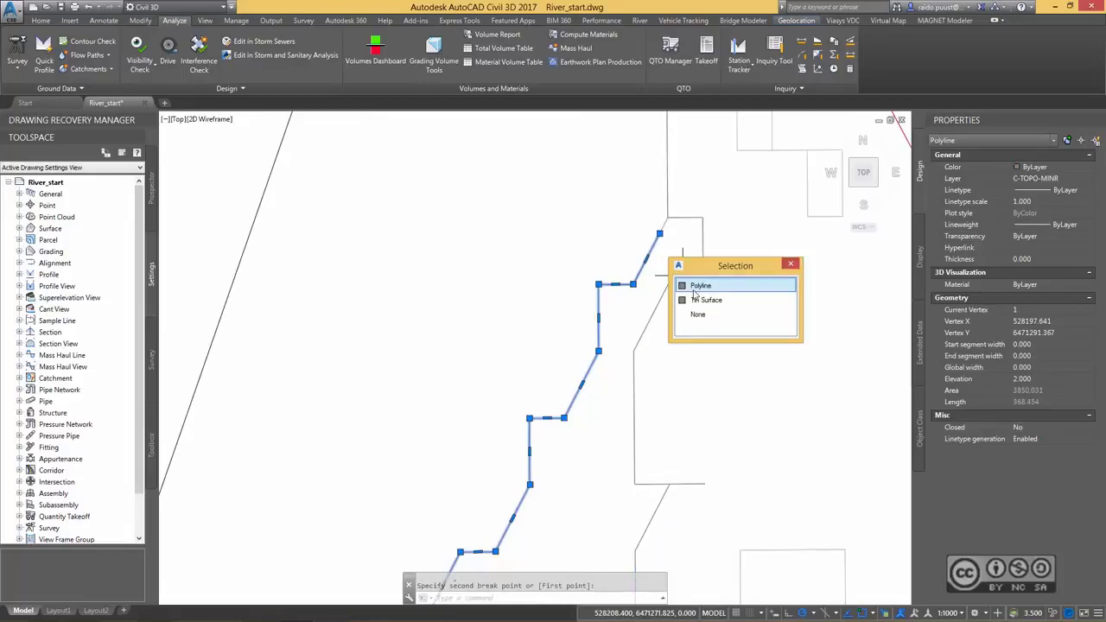
click(693, 286)
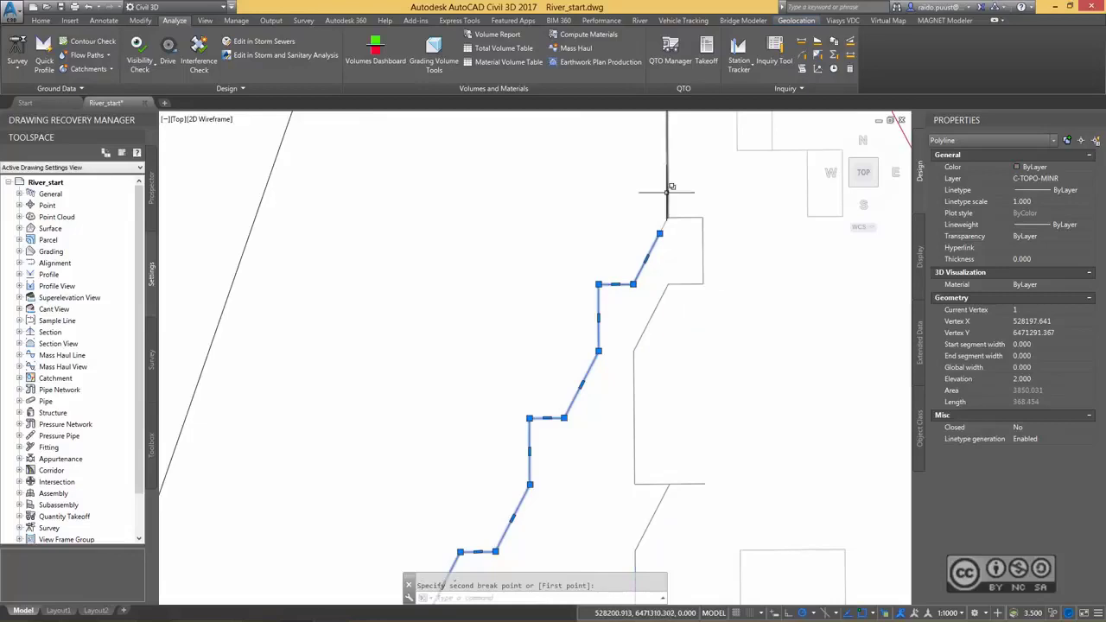
Set the colour of the river-side contour piece and the short vertical link above it to Red.
click(667, 193)
click(729, 242)
middle_drag(728, 255, 680, 361)
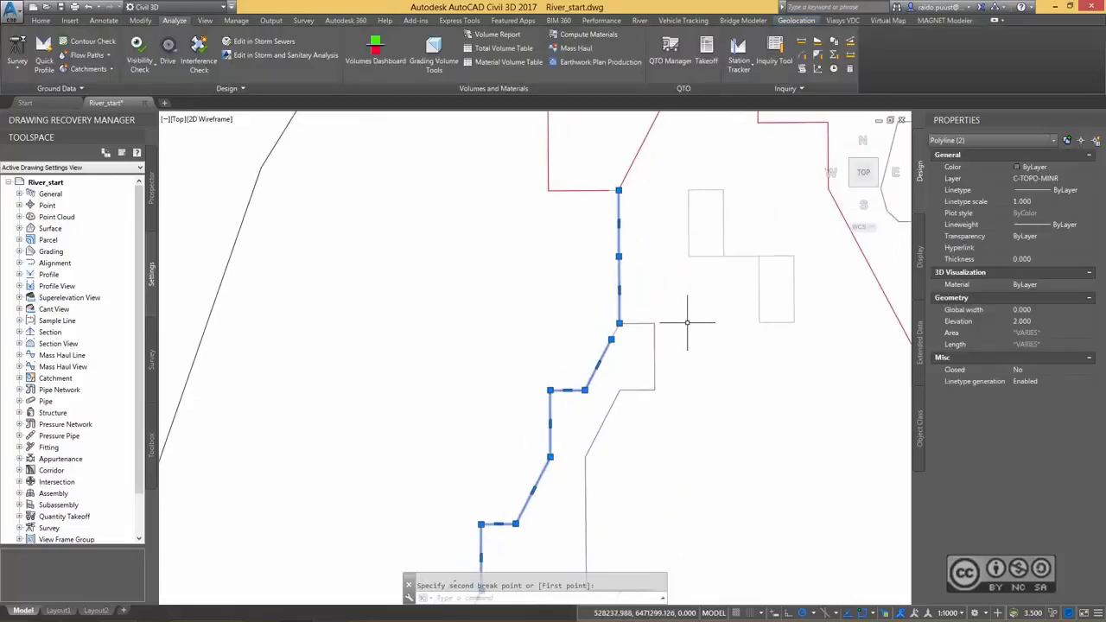
middle_drag(688, 322, 692, 428)
click(1046, 167)
click(1092, 167)
click(1038, 199)
key(Escape)
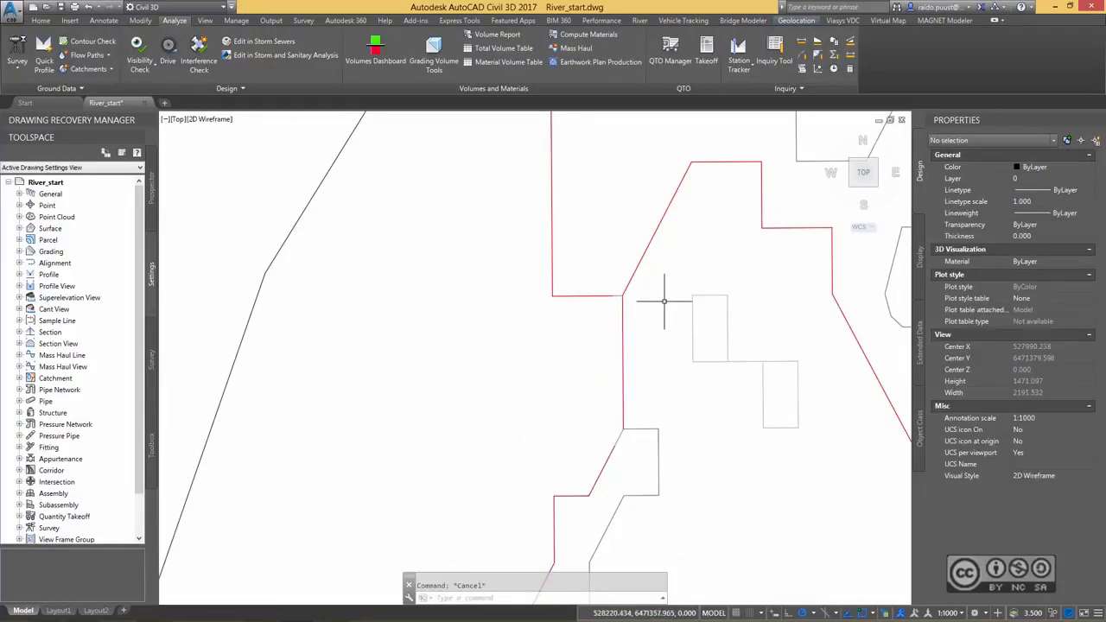
Stretch the upper end vertex of the red river-side contour onto the lower end of the vertical link.
middle_drag(586, 452, 627, 268)
click(656, 265)
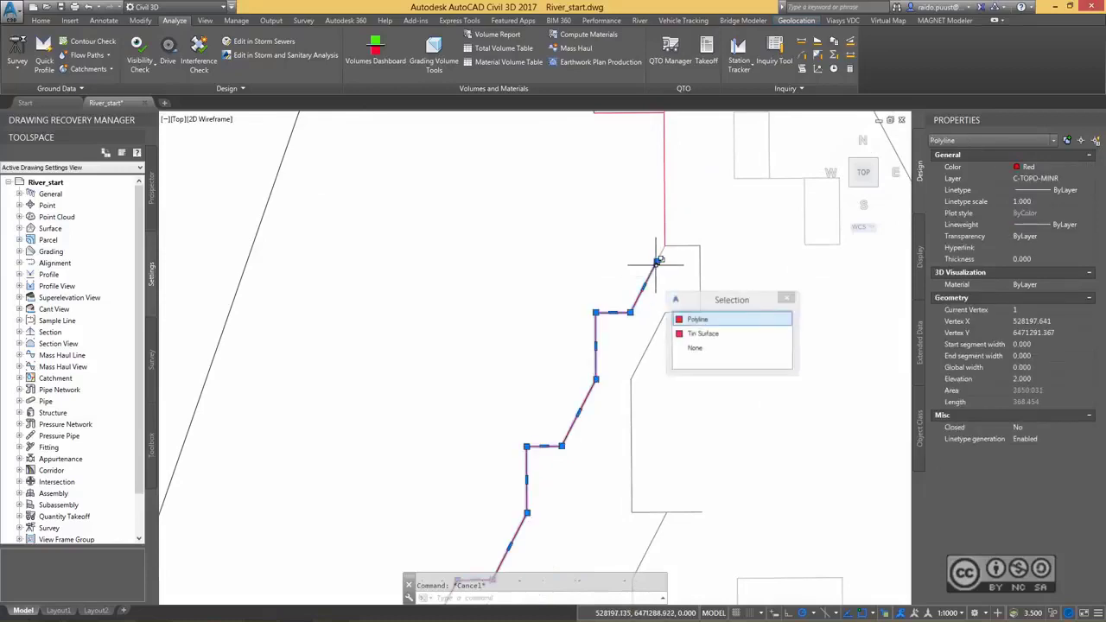
click(657, 263)
click(664, 247)
key(Escape)
Detach the inland branch from the eastern bank polyline at the corner and join the bank's three red pieces into one polyline.
middle_drag(685, 192, 667, 331)
click(615, 253)
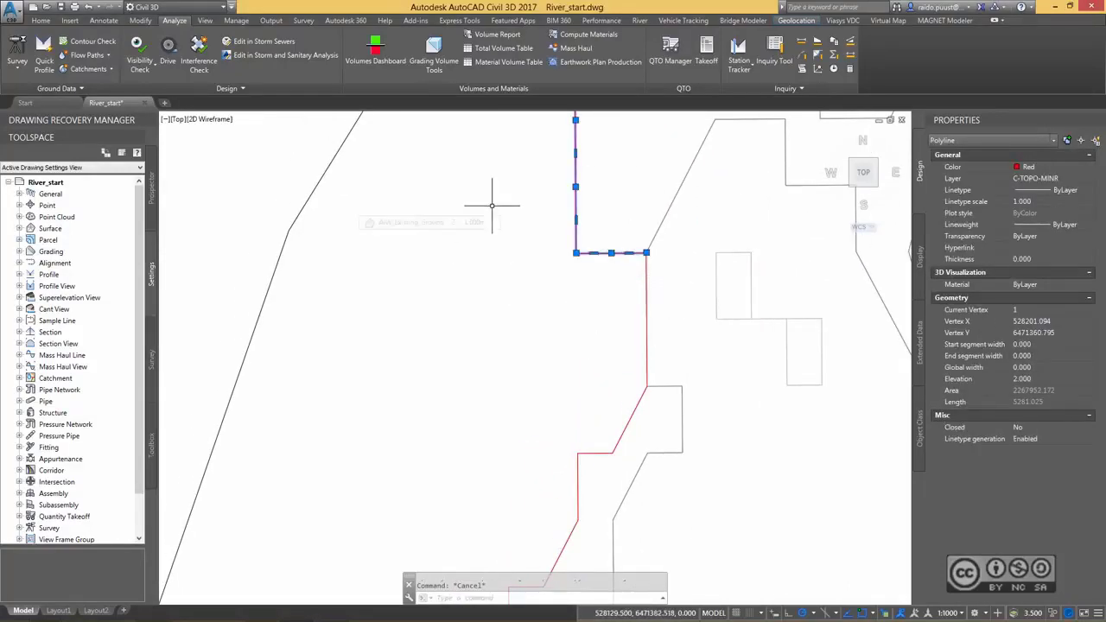
text(pe)
key(Return)
click(561, 592)
click(648, 338)
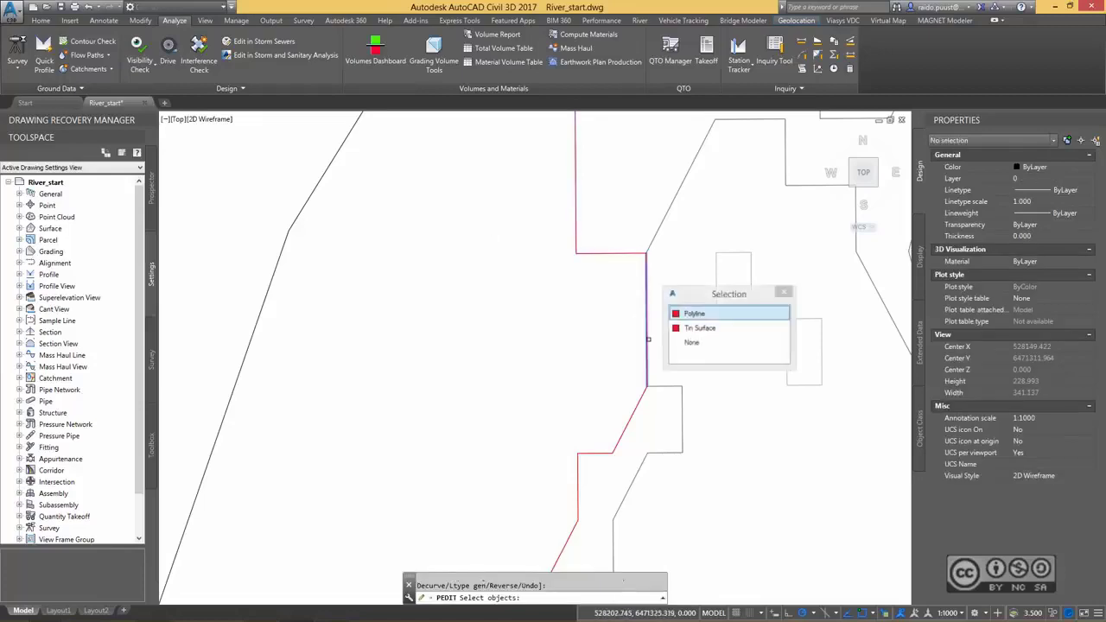
click(704, 316)
click(630, 420)
click(693, 469)
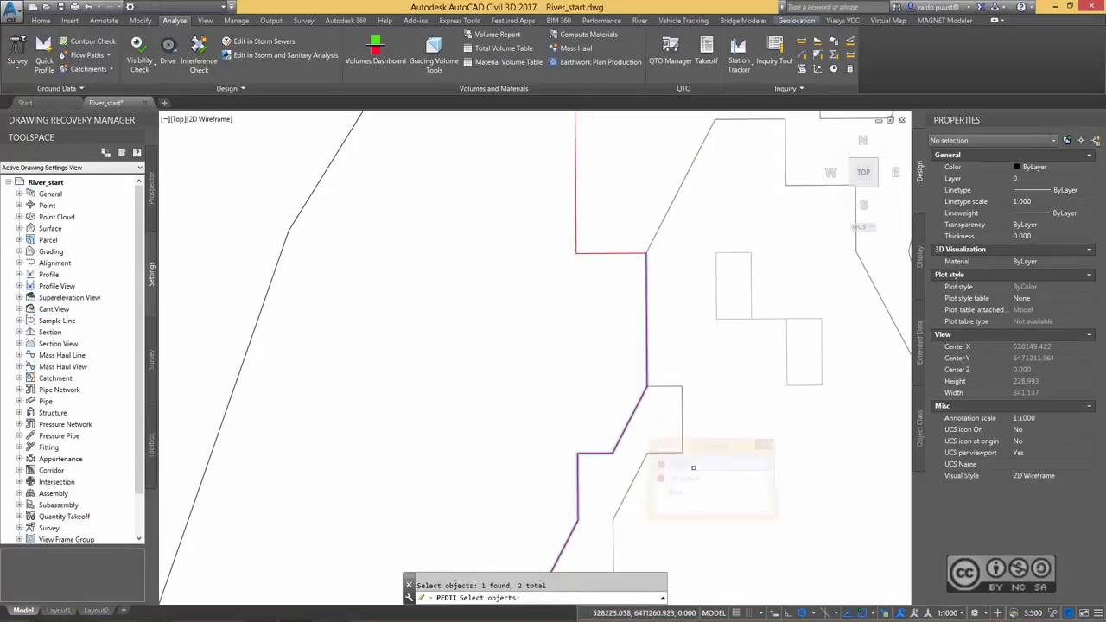
key(Return)
Inspect the joined eastern bank polyline along its full length and compare the course of both red banks along the river.
scroll(553, 307, down, 4)
scroll(569, 289, down, 3)
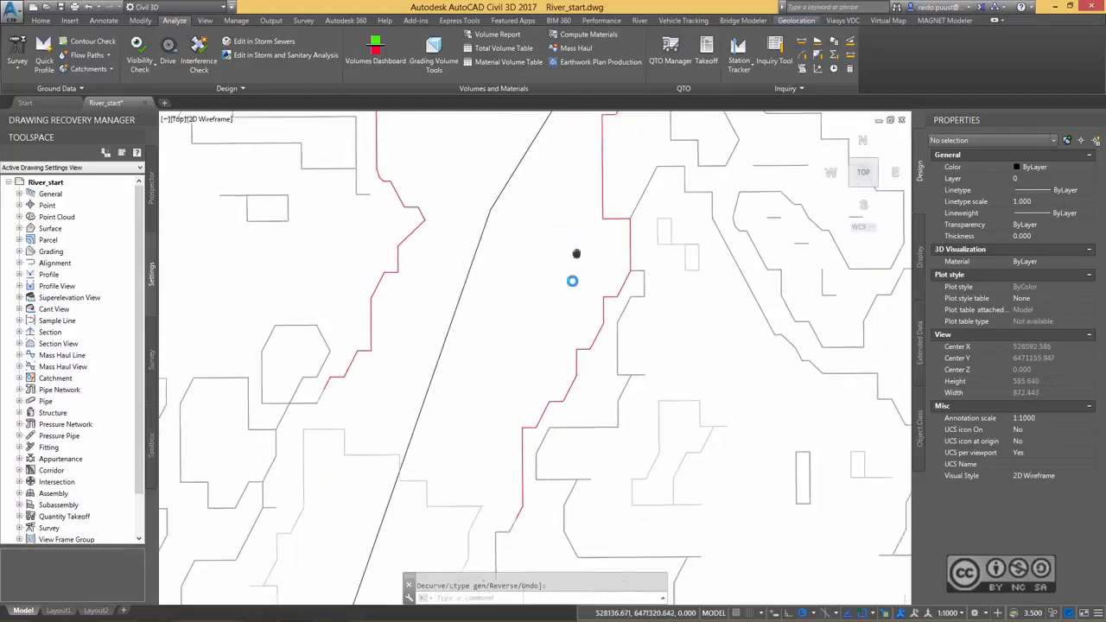
click(592, 223)
scroll(561, 283, down, 2)
scroll(561, 283, down, 2)
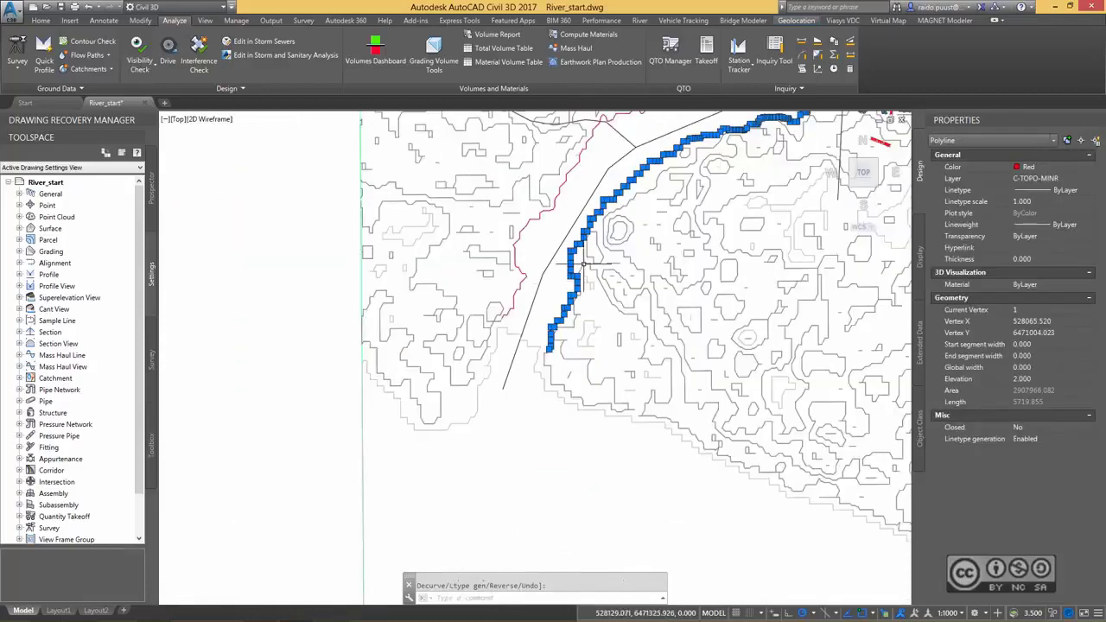
middle_drag(683, 230, 303, 306)
middle_drag(681, 378, 530, 328)
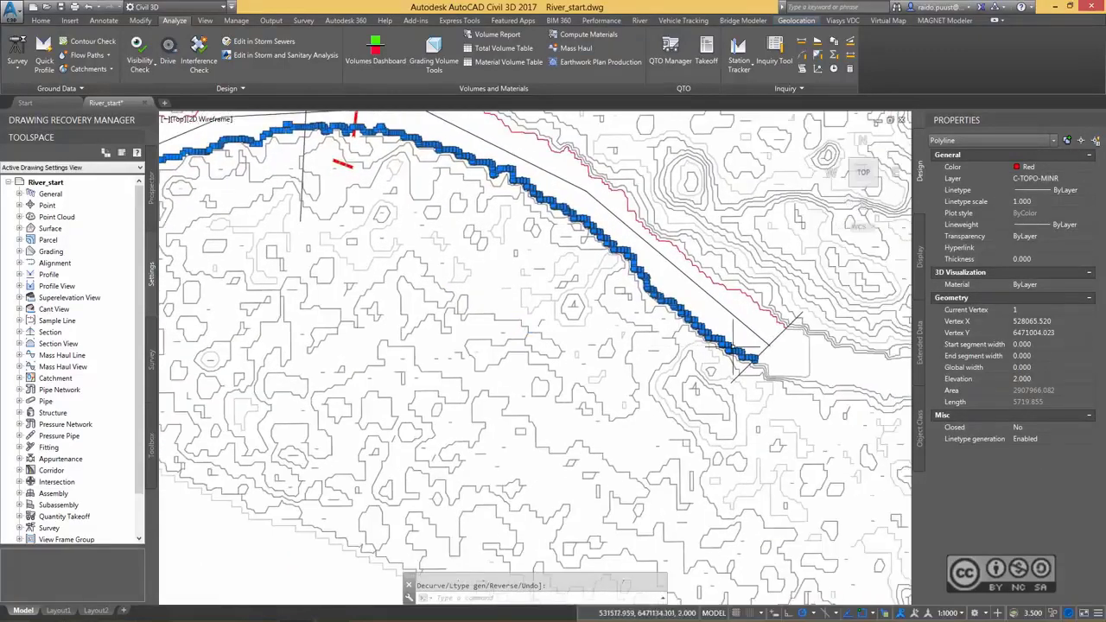
middle_drag(710, 312, 891, 349)
middle_drag(448, 297, 614, 340)
key(Escape)
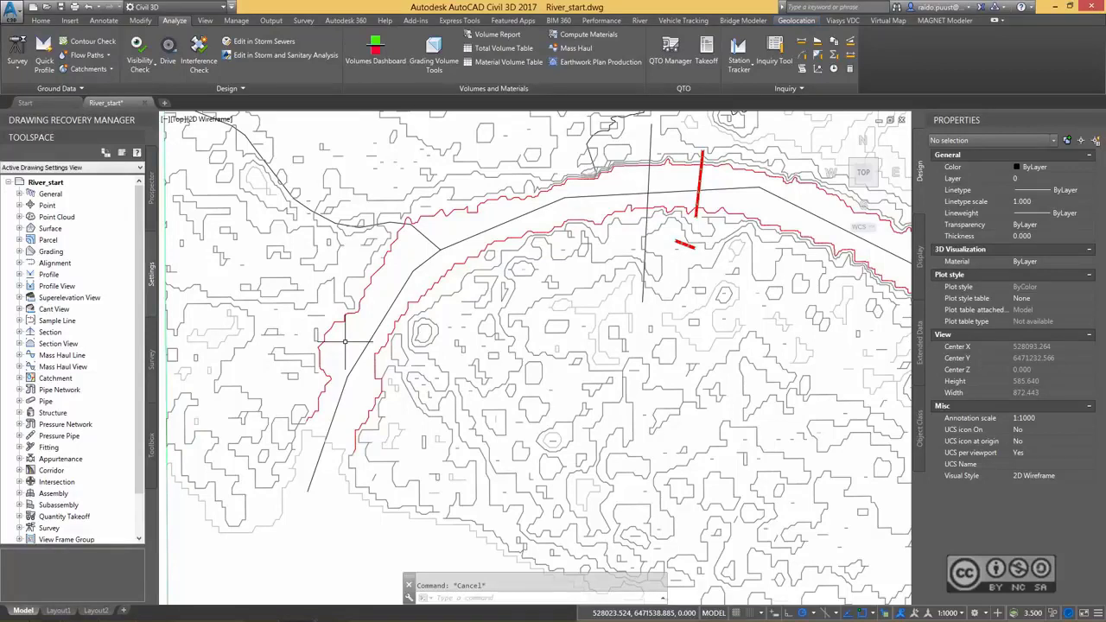
double_click(346, 342)
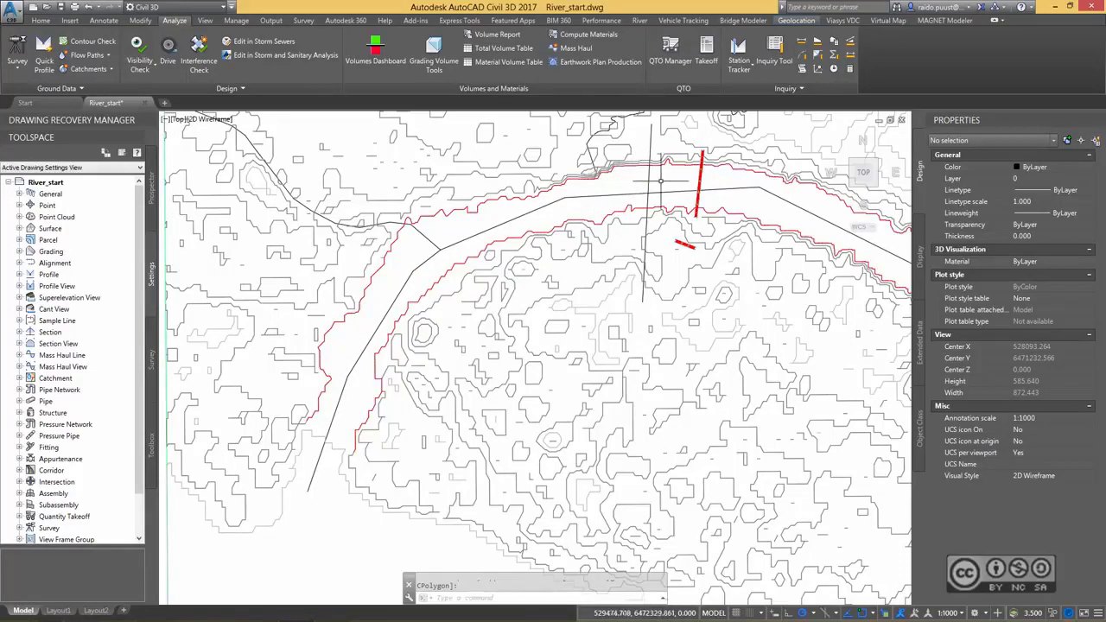
middle_drag(764, 209, 455, 201)
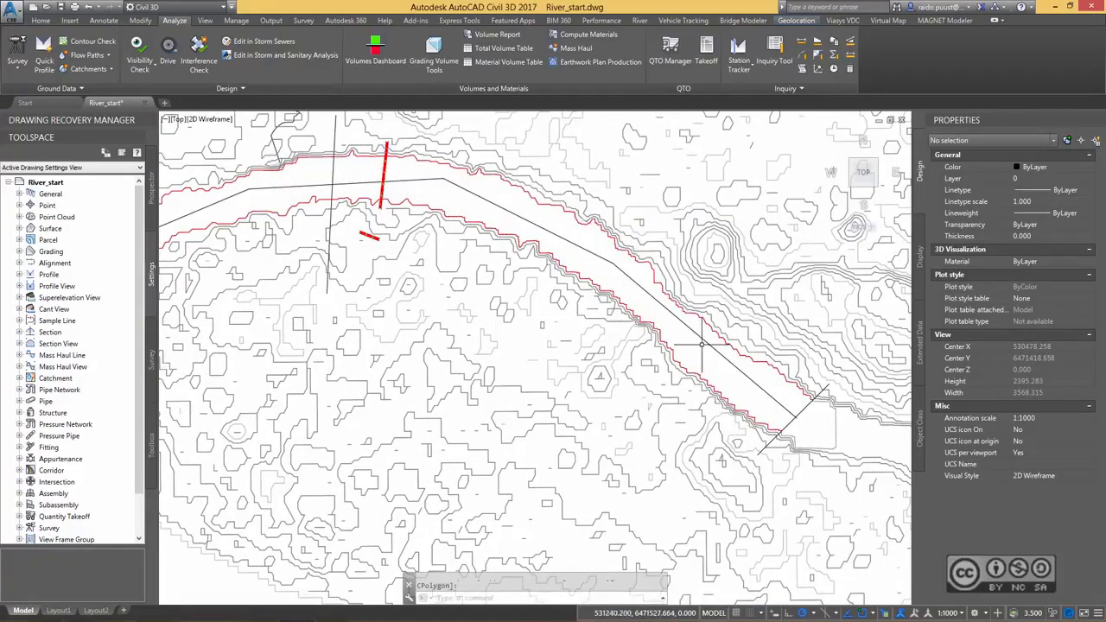
Add a vertex at the midpoint of the river line's last southeastern segment and stretch it about 49 units towards the southern bank.
scroll(711, 353, up, 3)
middle_drag(752, 369, 607, 278)
click(605, 279)
mouse_move(705, 364)
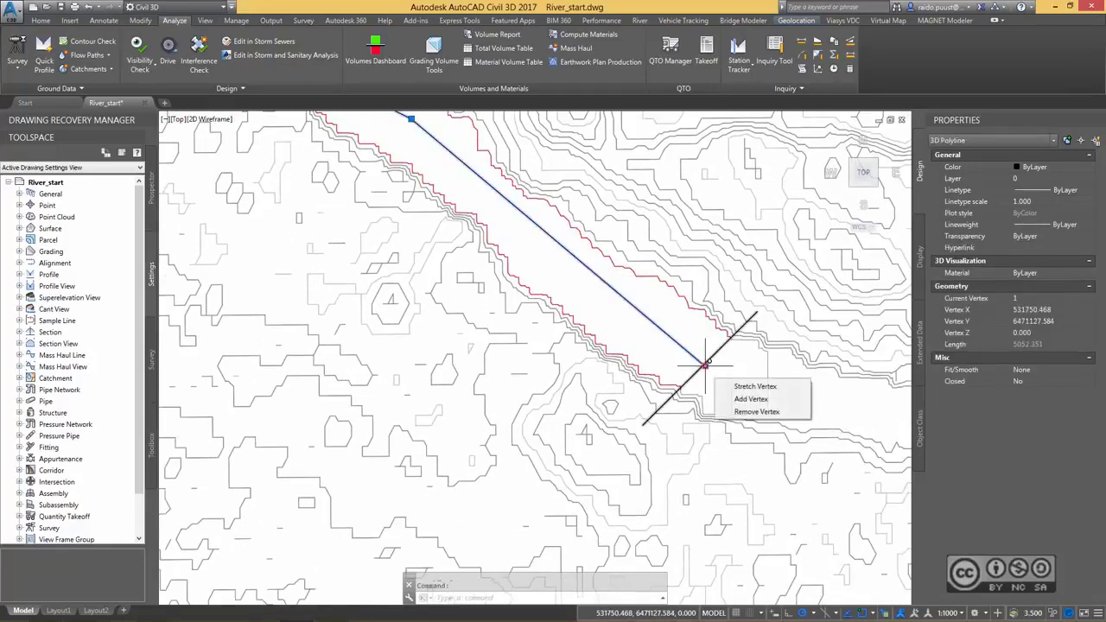
middle_drag(652, 320, 736, 366)
mouse_move(789, 408)
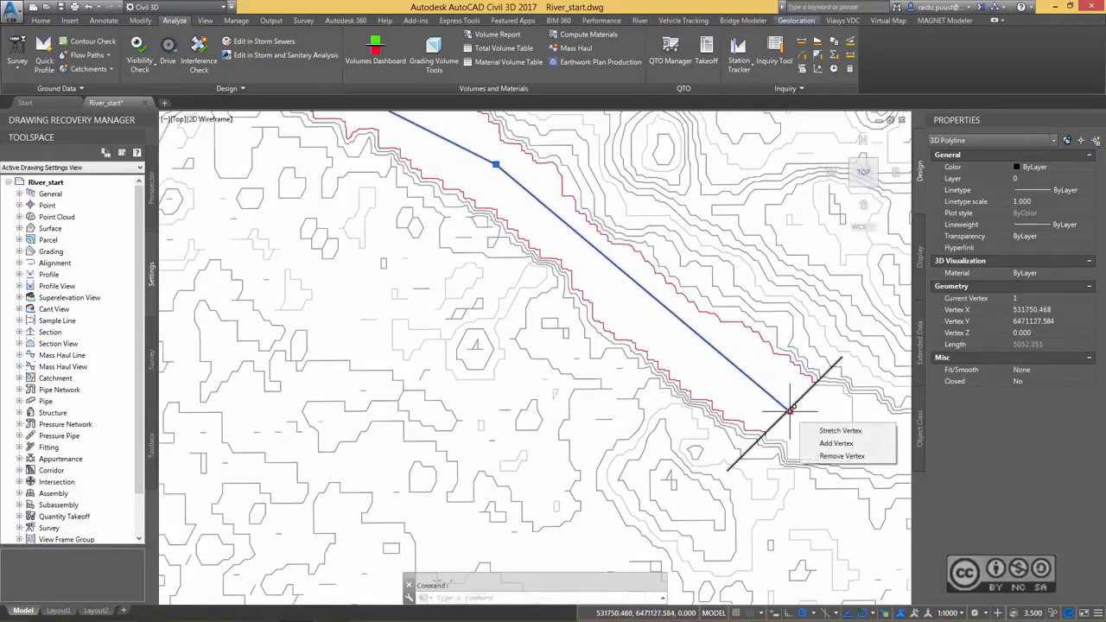
click(836, 443)
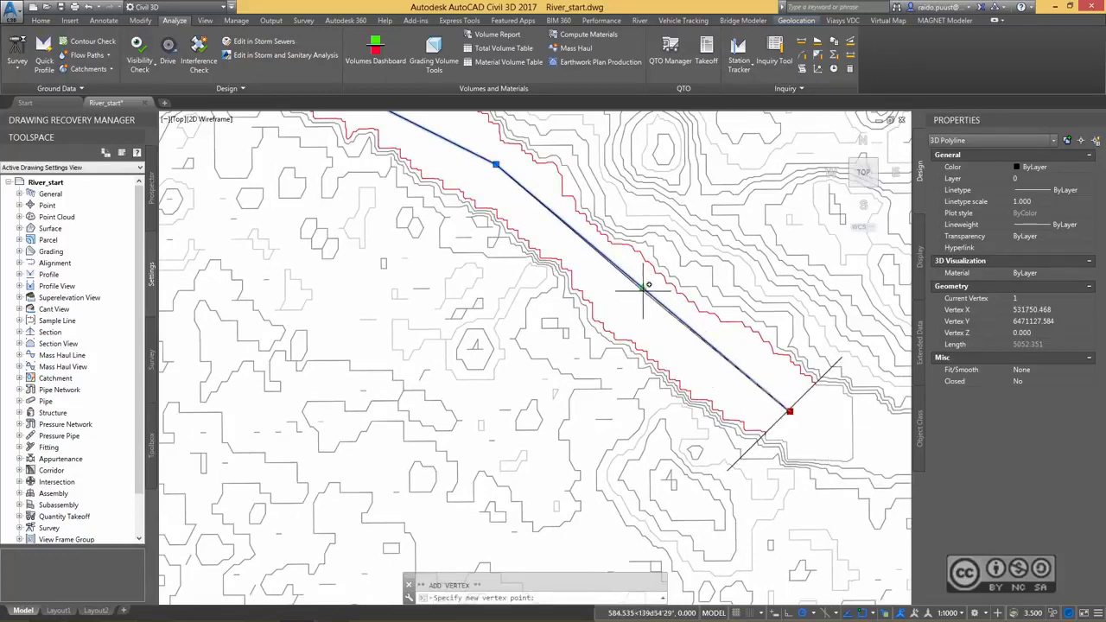
click(643, 289)
click(643, 288)
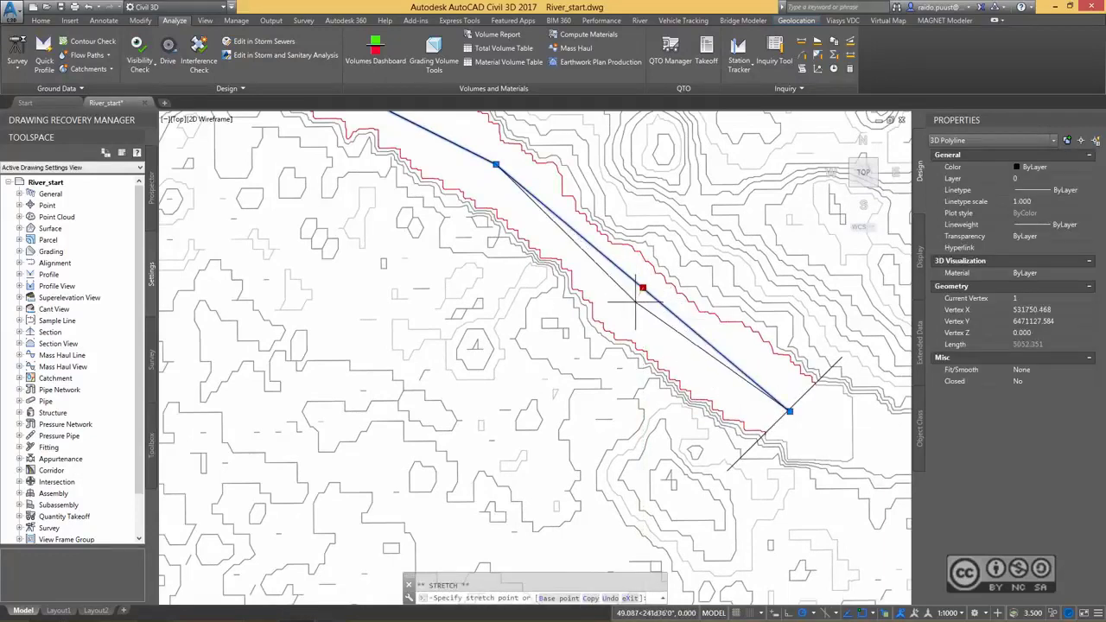
click(636, 302)
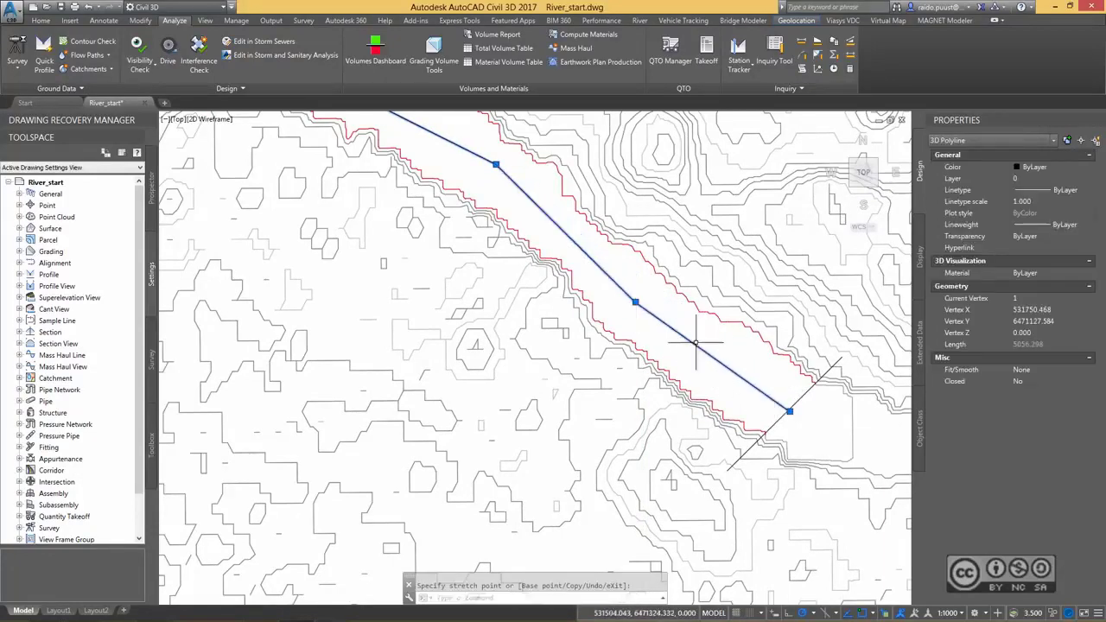
Stretch the river line's southeastern bend vertex about 22 units south and add a vertex midway along the adjoining segment to the northwest.
middle_drag(625, 260, 821, 410)
click(692, 314)
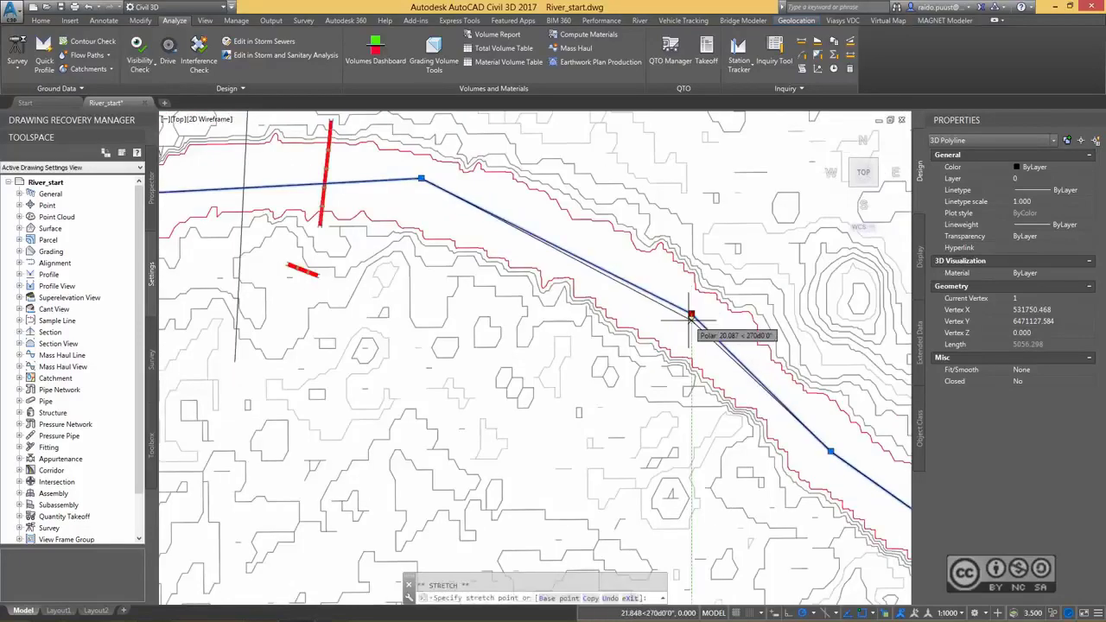
click(691, 321)
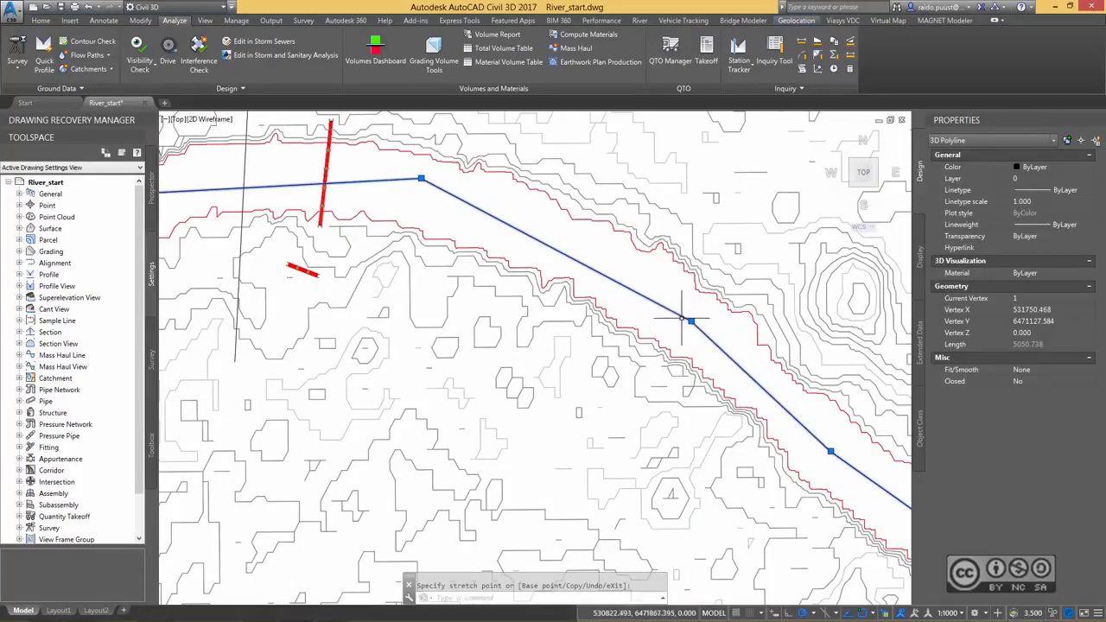
mouse_move(691, 321)
click(734, 354)
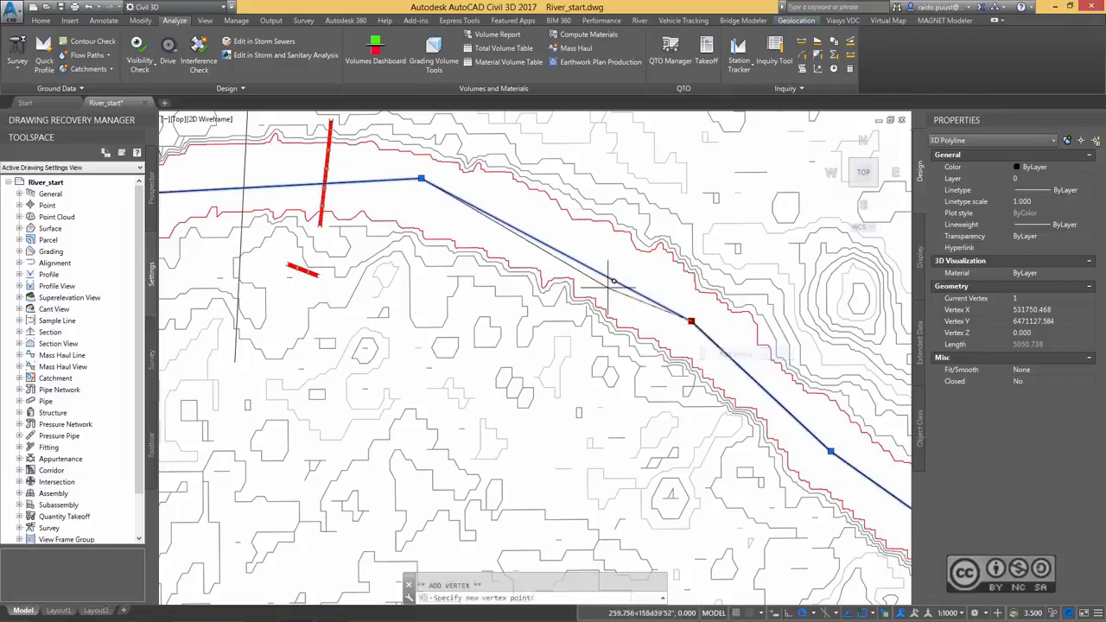
click(578, 251)
middle_drag(579, 251, 758, 302)
Add a midpoint vertex on the segment east of the red crossing line and stretch that segment's western vertex slightly towards the southern bank.
mouse_move(758, 303)
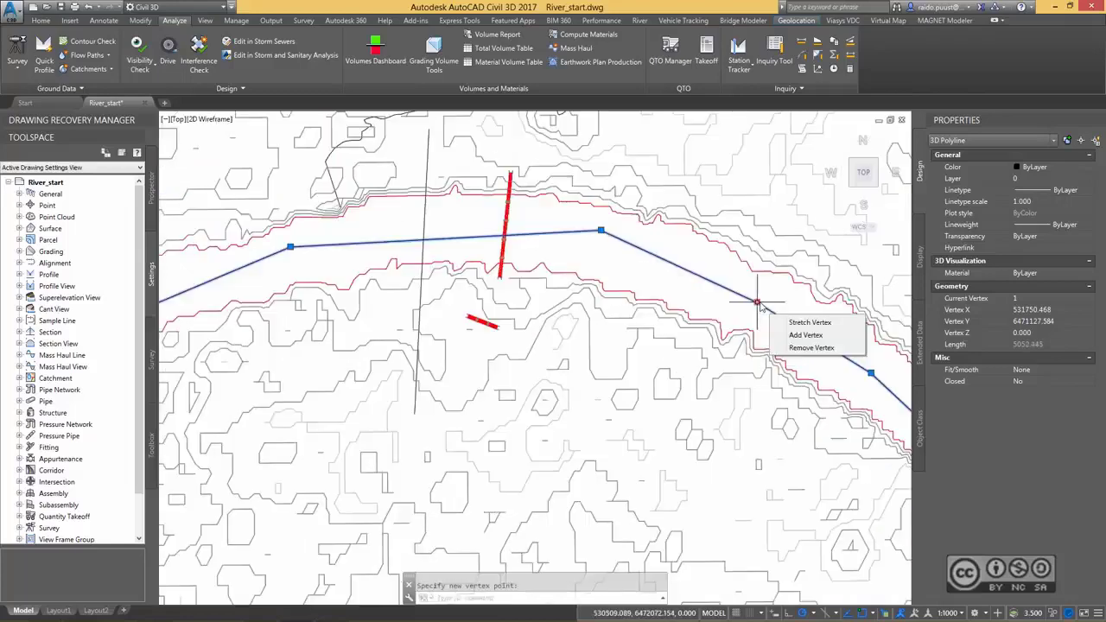
click(800, 335)
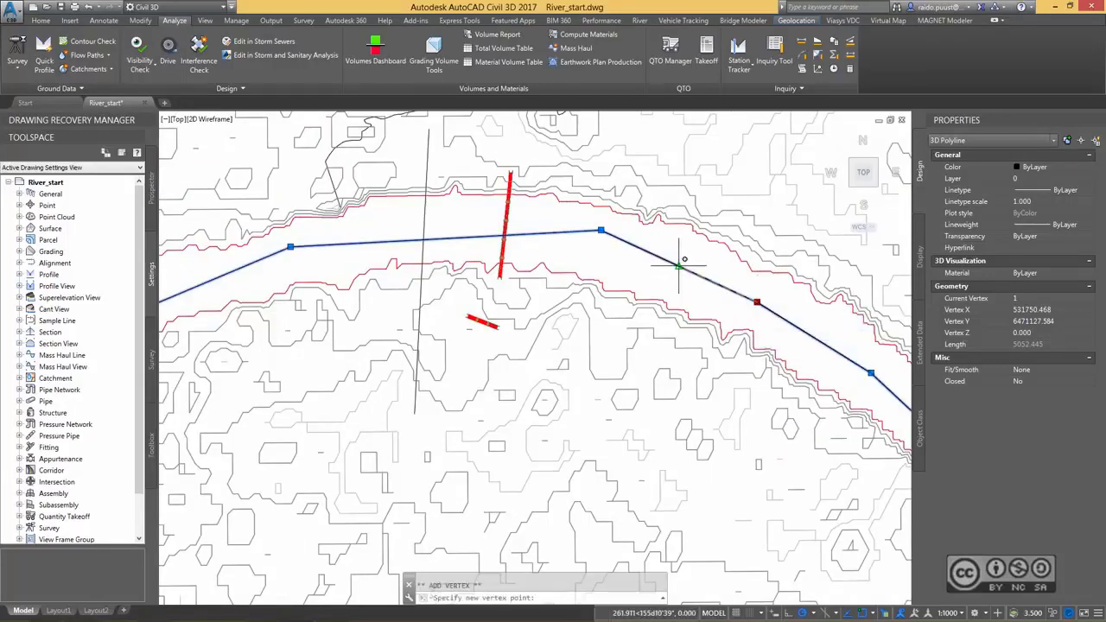
click(680, 266)
click(601, 231)
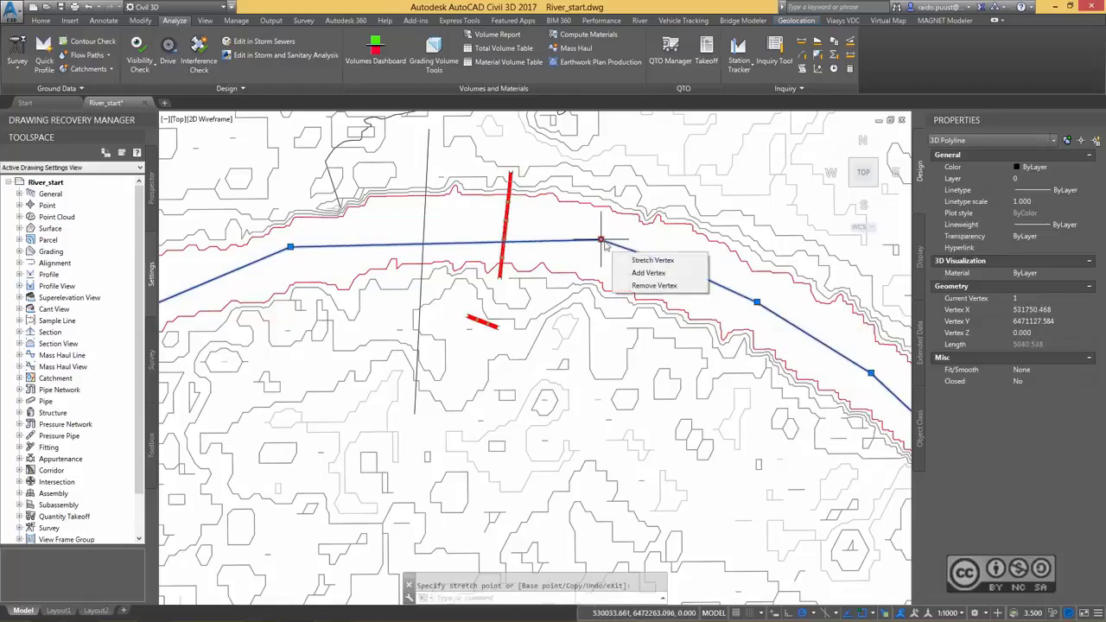
Add two mid-channel vertices to the river line, one between the red crossing line and the vertical line, one west of the vertical line.
click(646, 273)
click(470, 227)
middle_drag(471, 228, 679, 229)
mouse_move(681, 230)
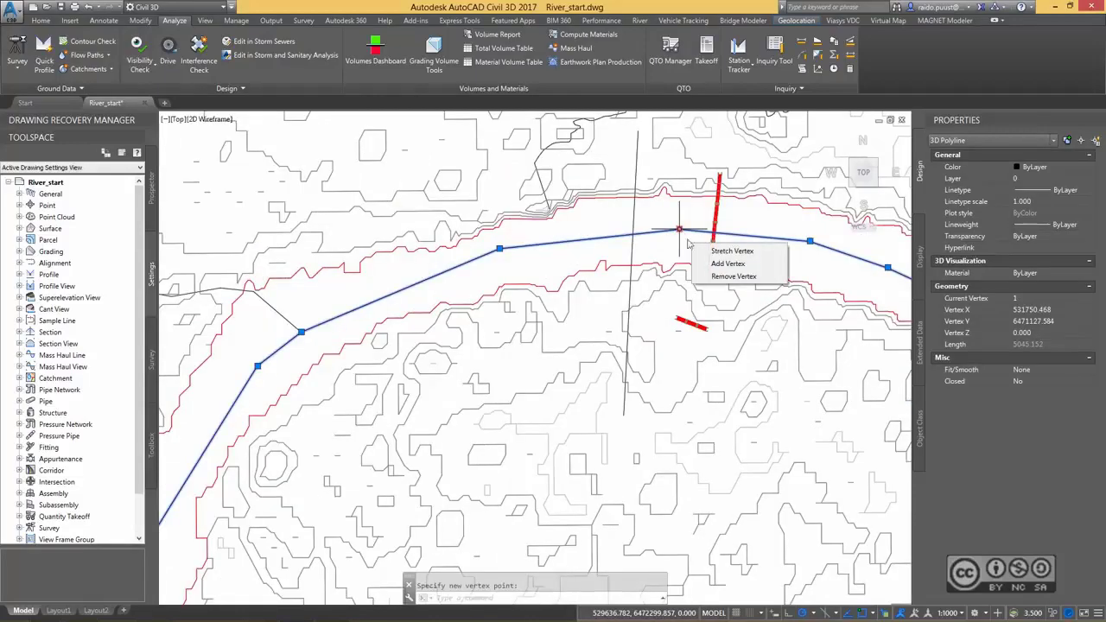
click(728, 264)
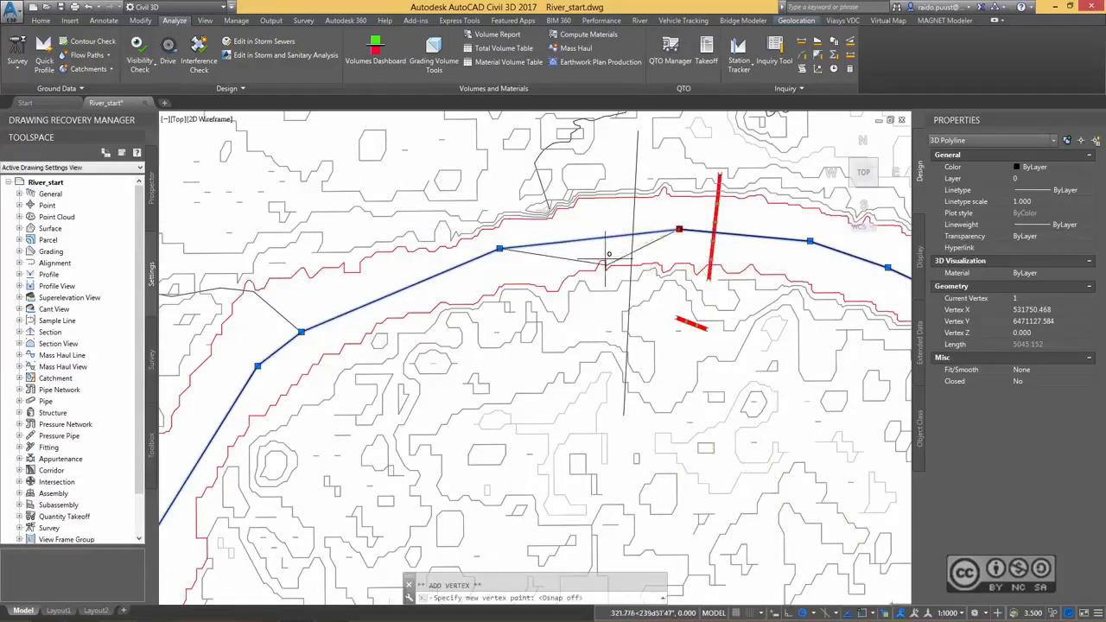
click(598, 229)
Stretch the next river line vertex to the west slightly southwards and add a mid-channel vertex between it and the tributary junction.
middle_drag(506, 250, 592, 212)
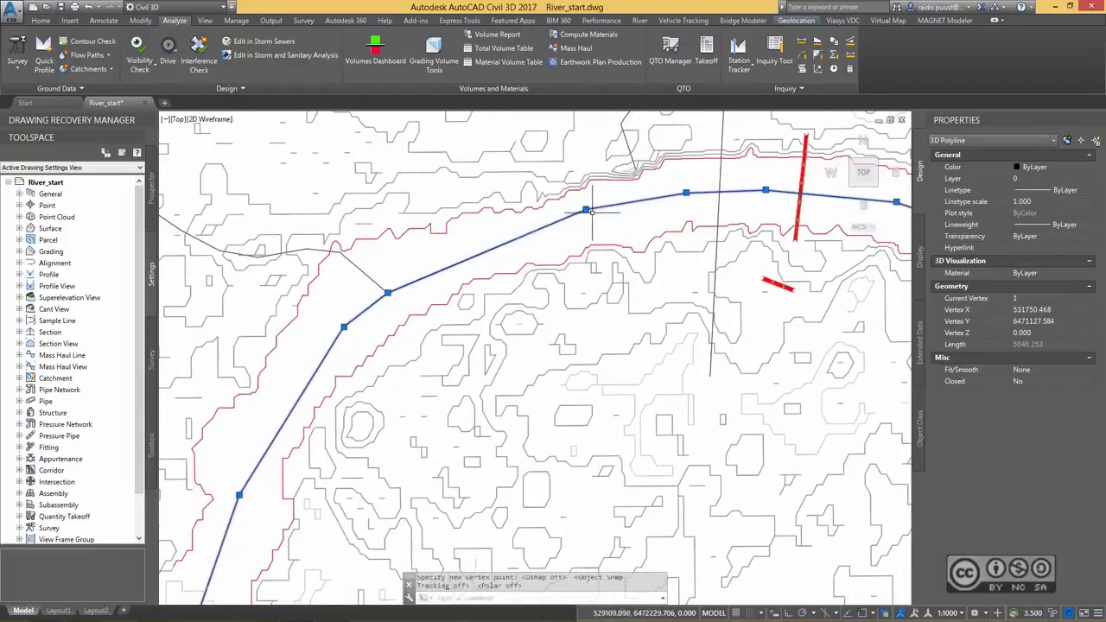
click(586, 210)
middle_drag(527, 240, 579, 182)
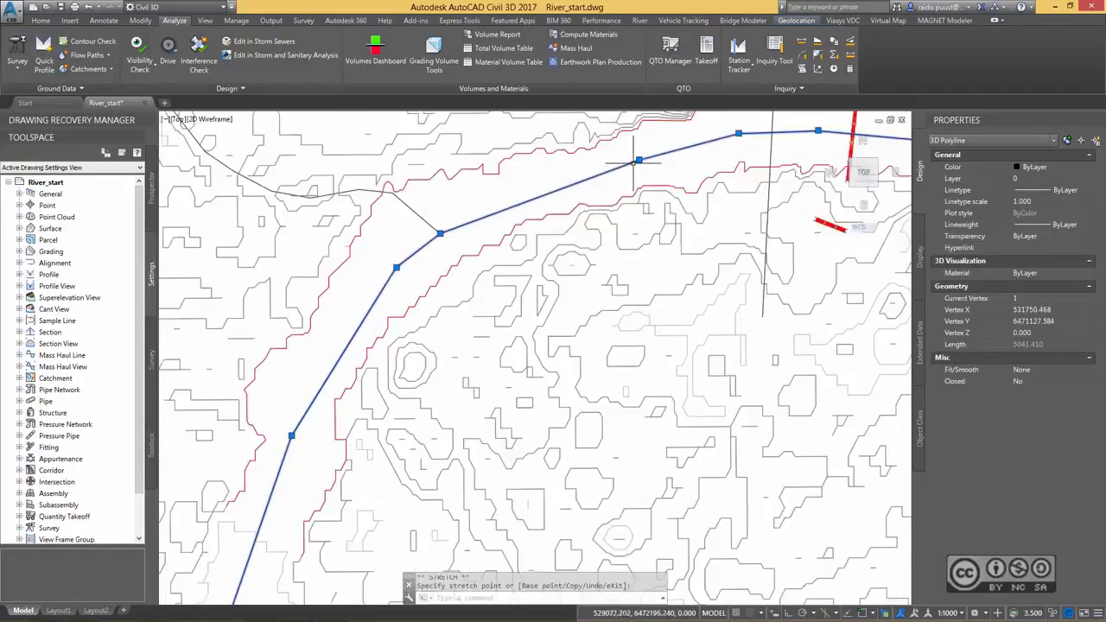
key(ctrl)
click(541, 187)
middle_drag(440, 233, 545, 209)
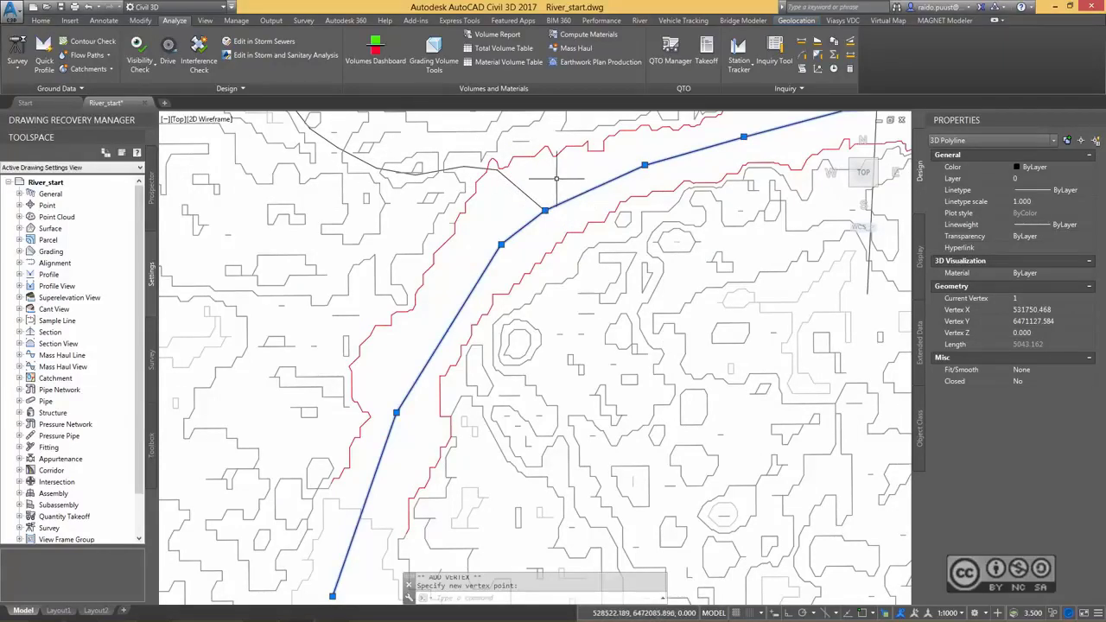
Stretch the tributary junction vertex of the river line about 41 units northwest and shift the next vertex downstream slightly west.
middle_drag(415, 163, 452, 233)
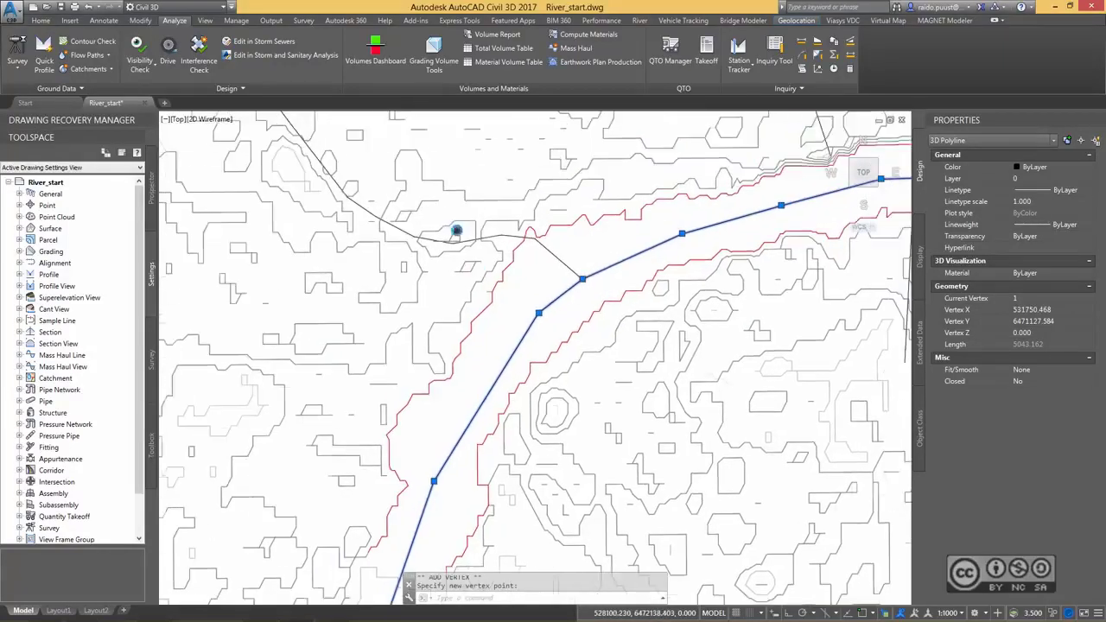
click(582, 279)
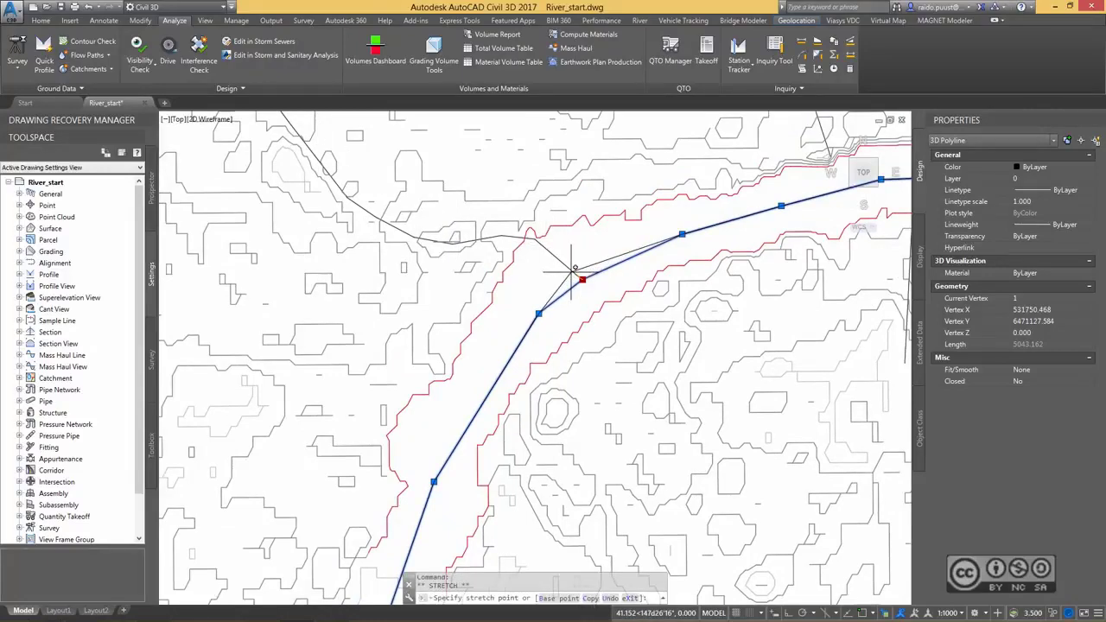
click(573, 272)
middle_drag(539, 312, 632, 154)
click(579, 261)
click(570, 261)
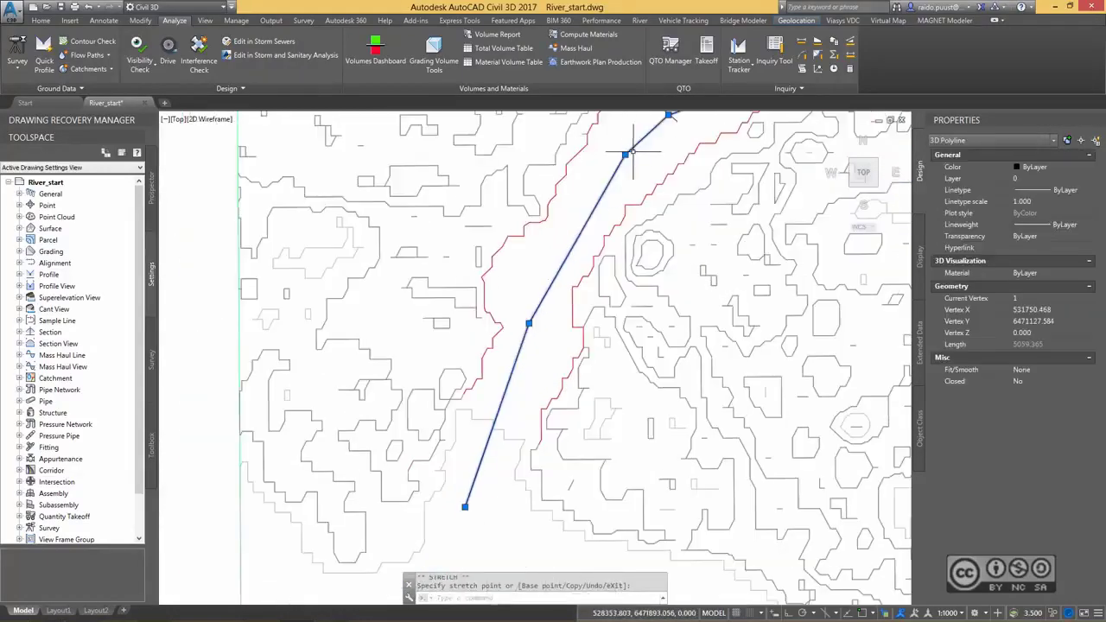
Add a mid-channel vertex on the segment below the tributary bend and stretch the following vertex slightly southeast.
mouse_move(624, 154)
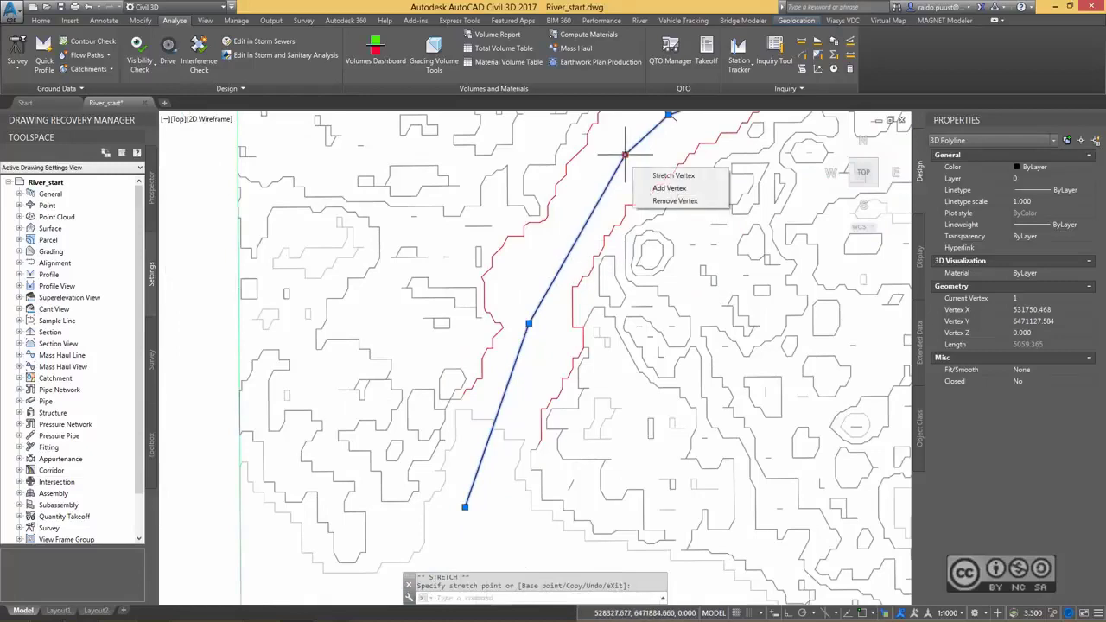
click(667, 189)
click(568, 237)
click(529, 323)
click(536, 332)
middle_drag(535, 332, 544, 217)
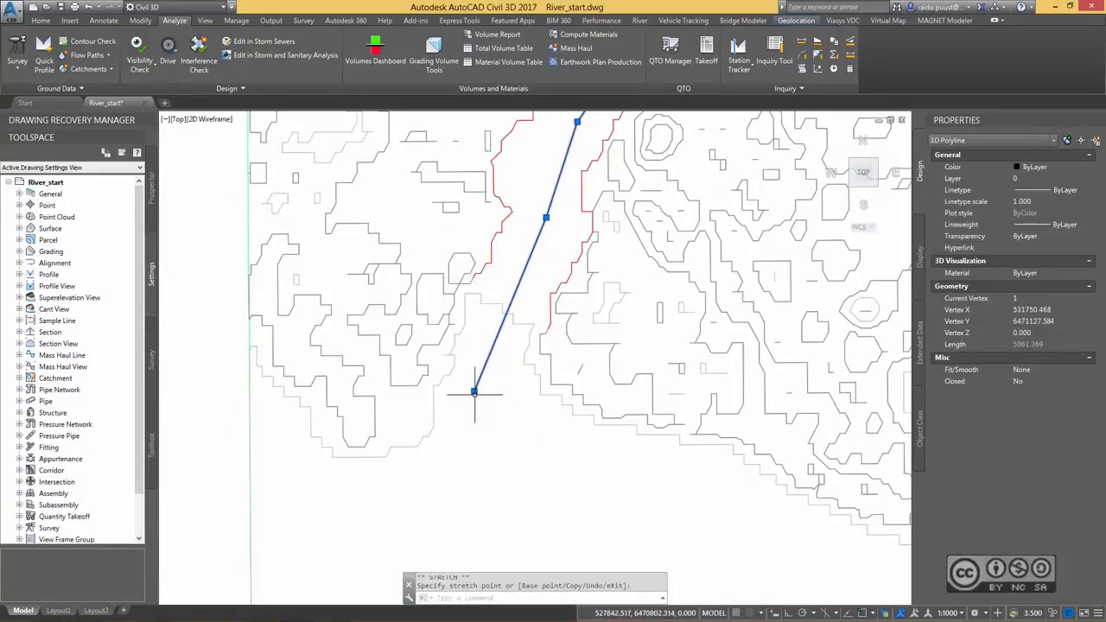
Stretch the river line's southern end vertex north to the middle between the lower ends of the red banks and deselect the line.
click(474, 392)
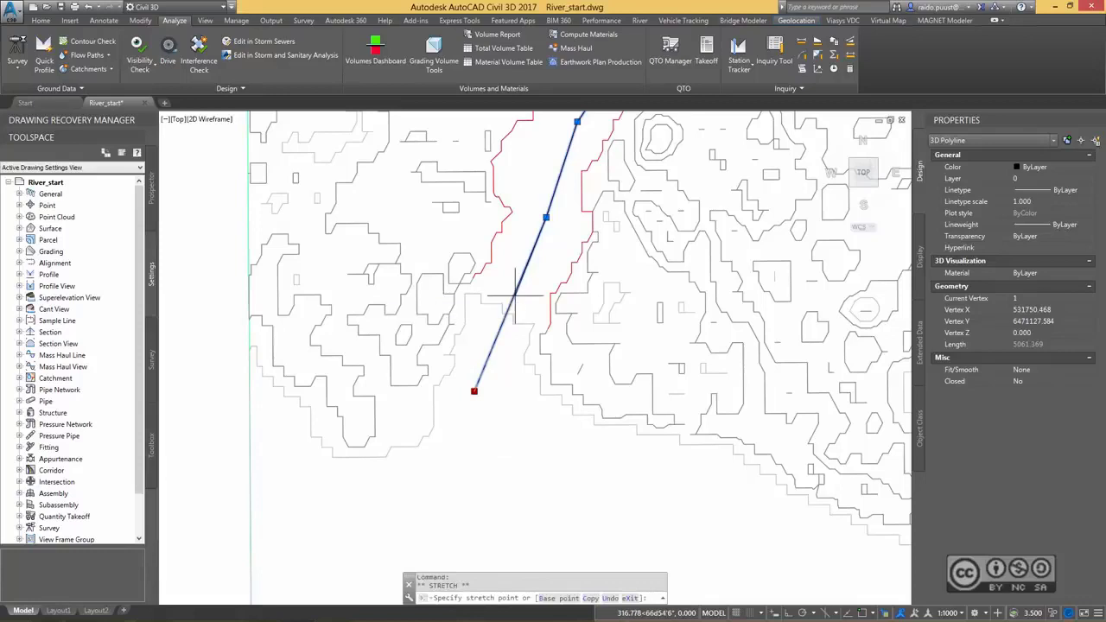
scroll(515, 296, up, 4)
click(509, 304)
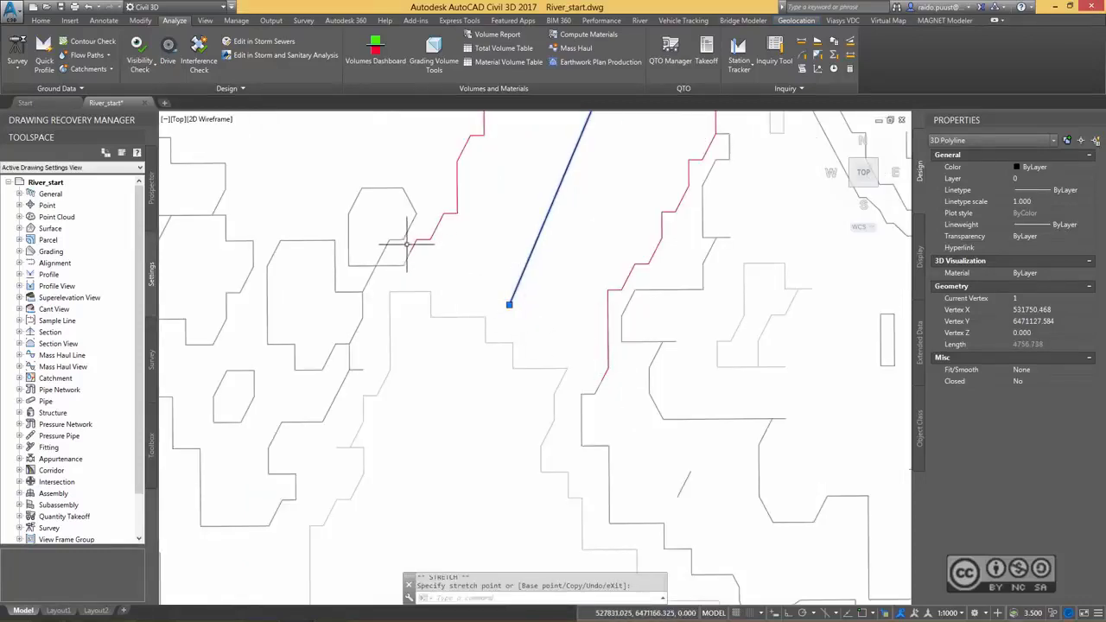
middle_drag(511, 298, 526, 312)
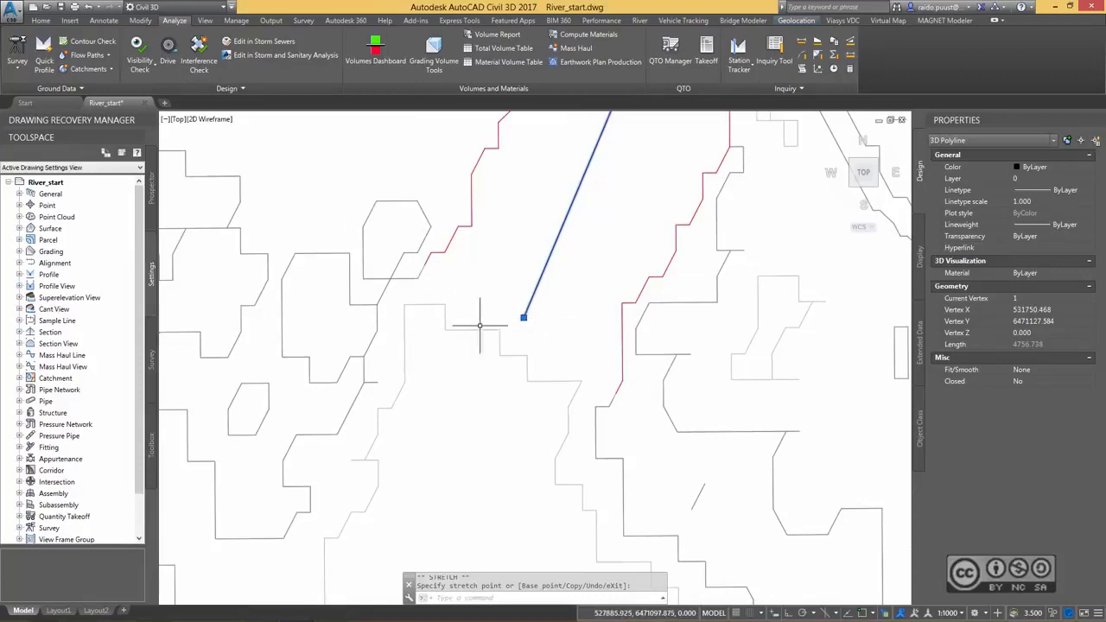
click(526, 310)
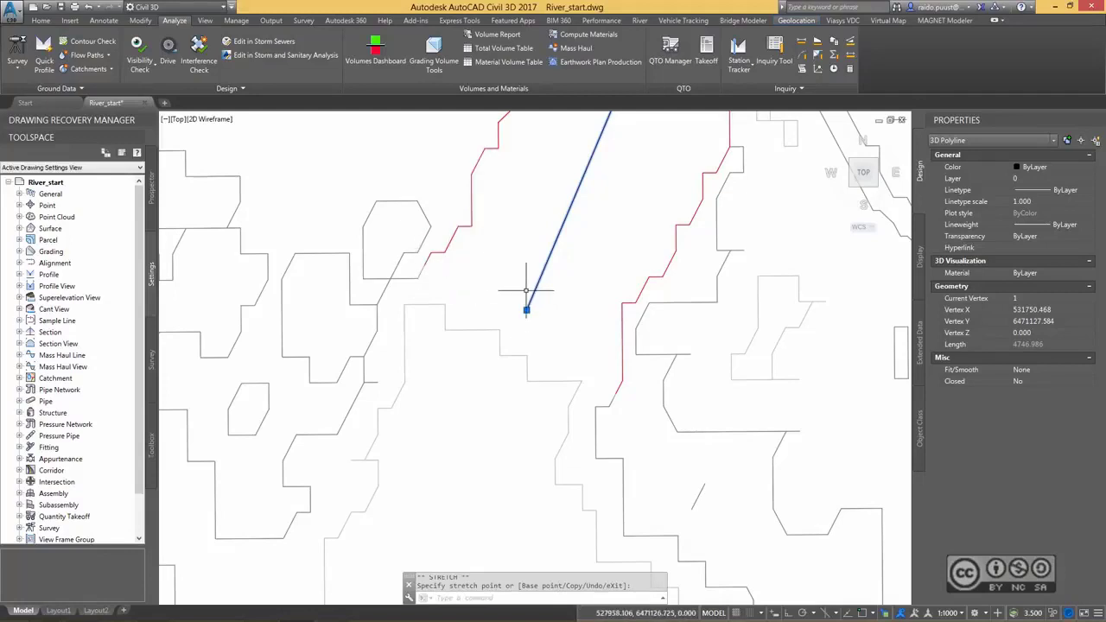
scroll(545, 250, down, 2)
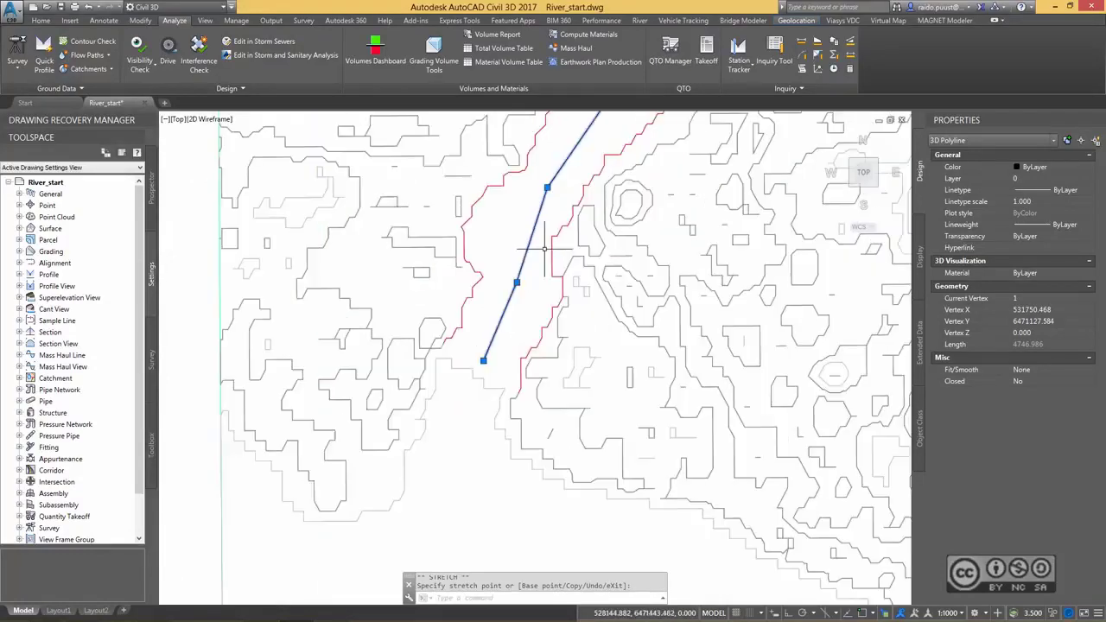
scroll(433, 311, up, 2)
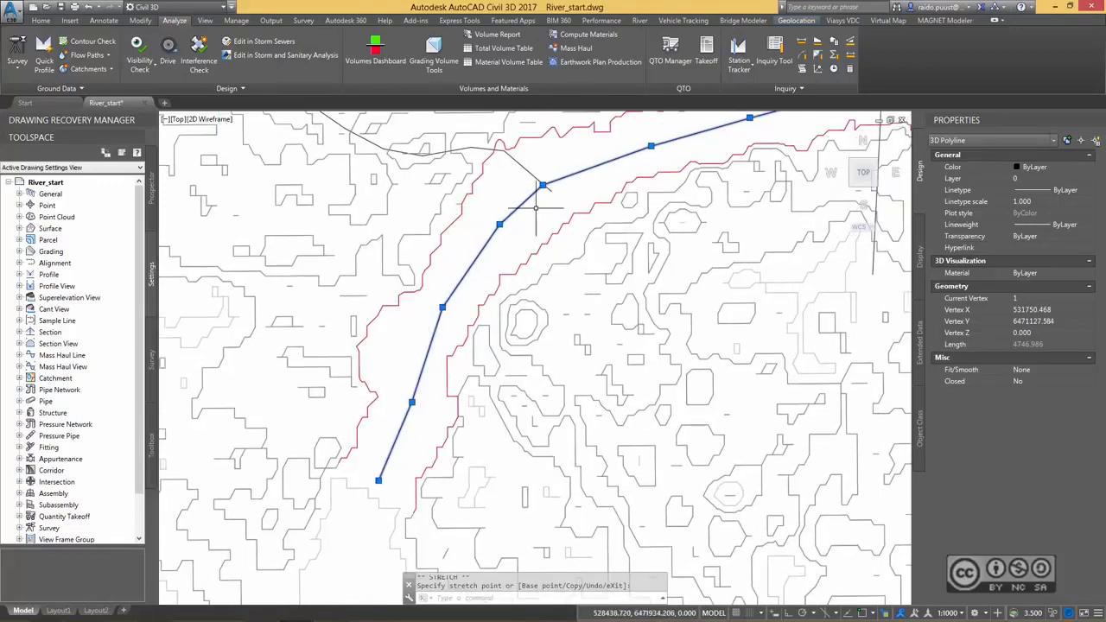
scroll(605, 242, down, 4)
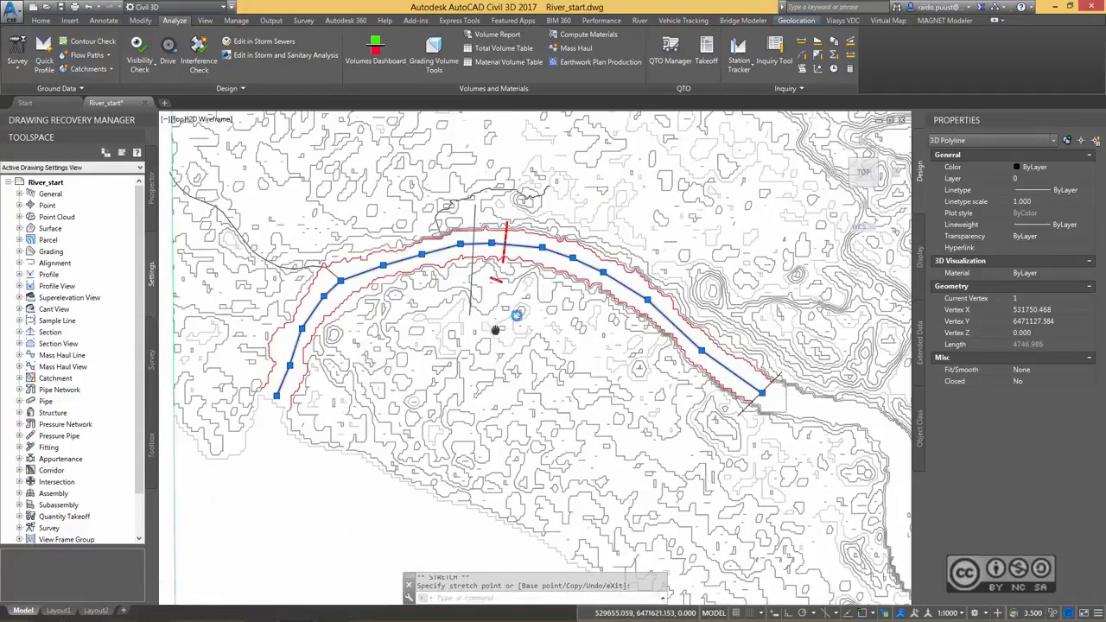
middle_drag(495, 329, 524, 285)
key(Escape)
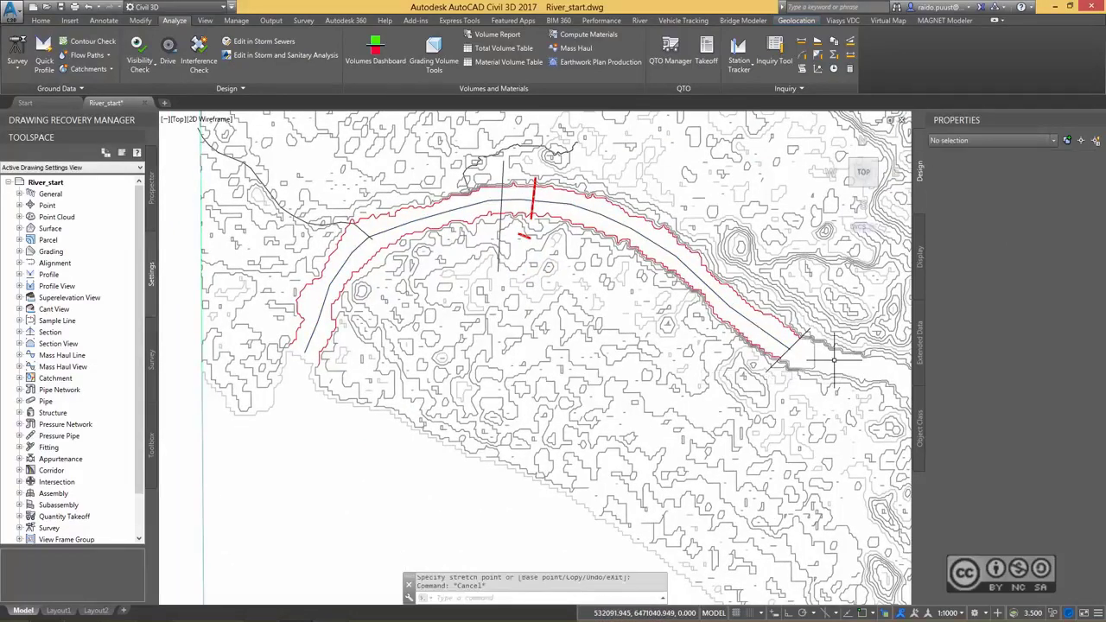
Save the drawing as River_demo.dwg and delete the vertical 2D polyline crossing the river beside the red crossing line.
click(12, 7)
click(41, 150)
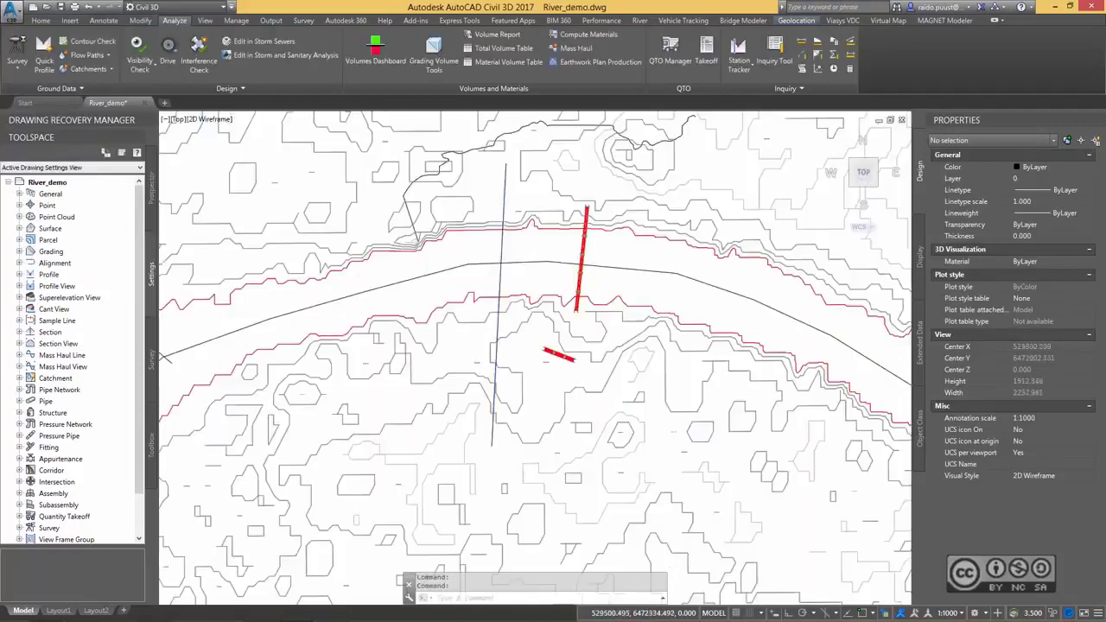
click(502, 251)
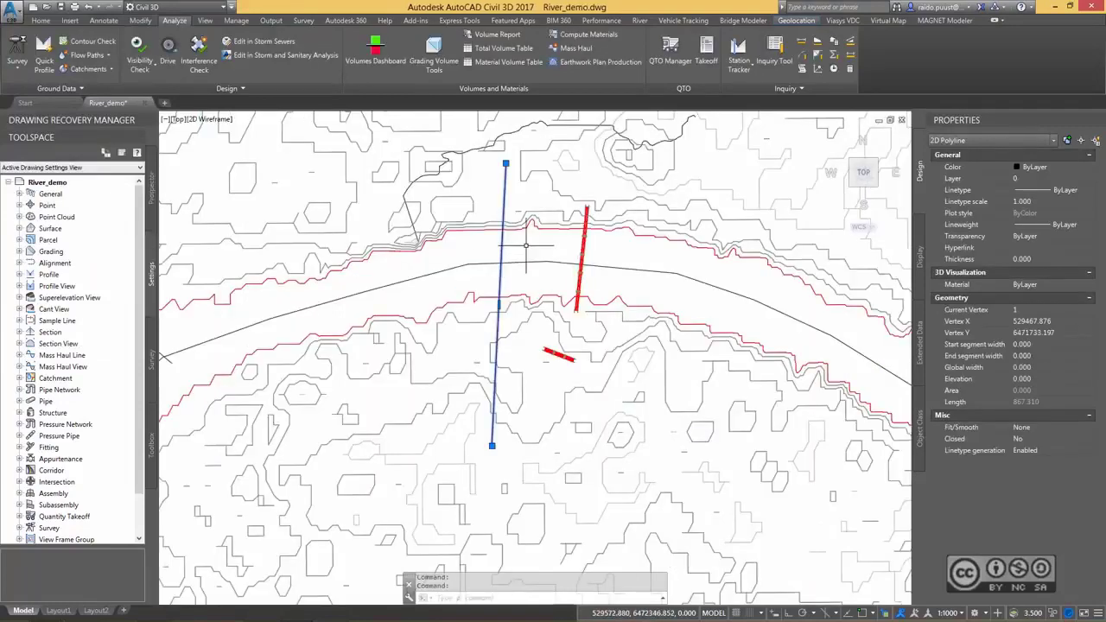
key(Delete)
click(525, 246)
scroll(540, 258, down, 2)
middle_drag(573, 259, 527, 248)
scroll(530, 247, down, 2)
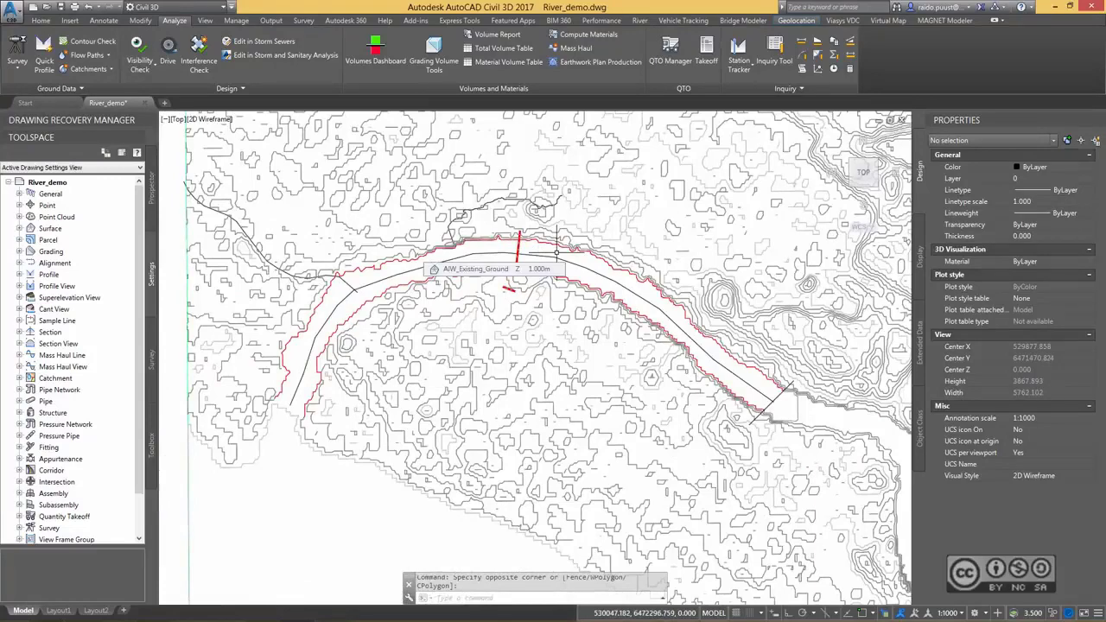
Open the river module's Section Elevation Data Source settings and set the status of all elevation layers to Ignore.
click(640, 21)
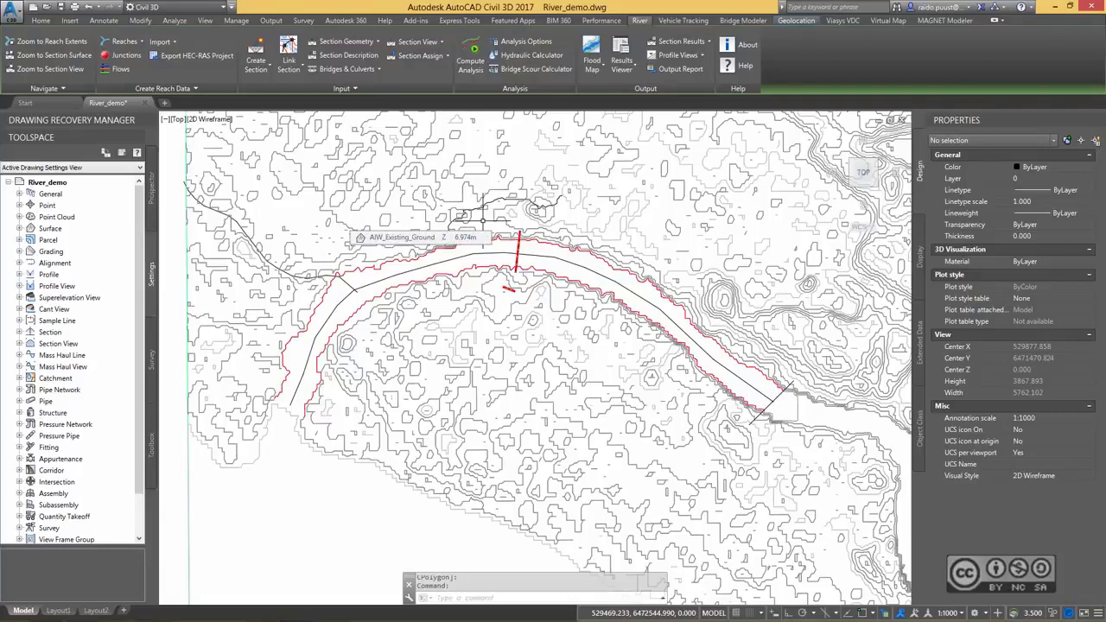
click(254, 69)
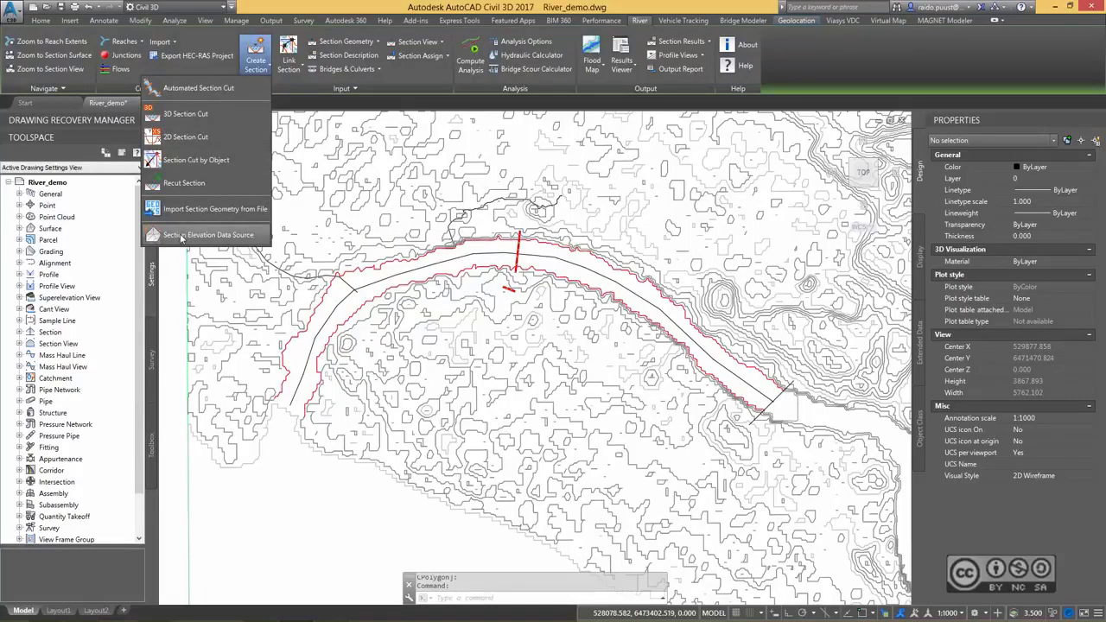
click(183, 235)
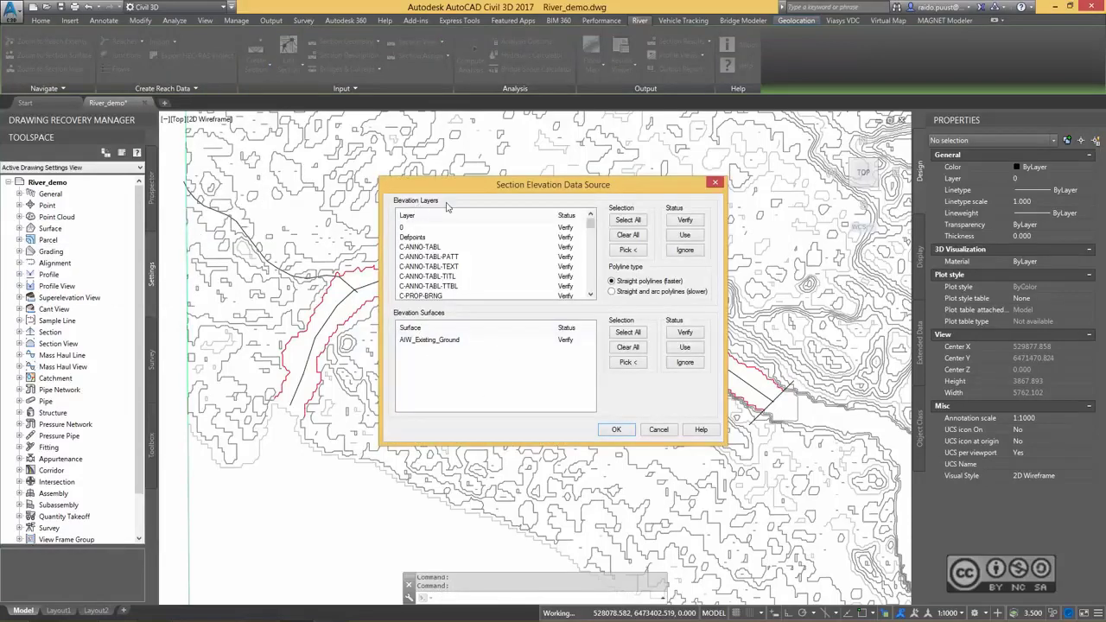
drag(460, 190, 615, 197)
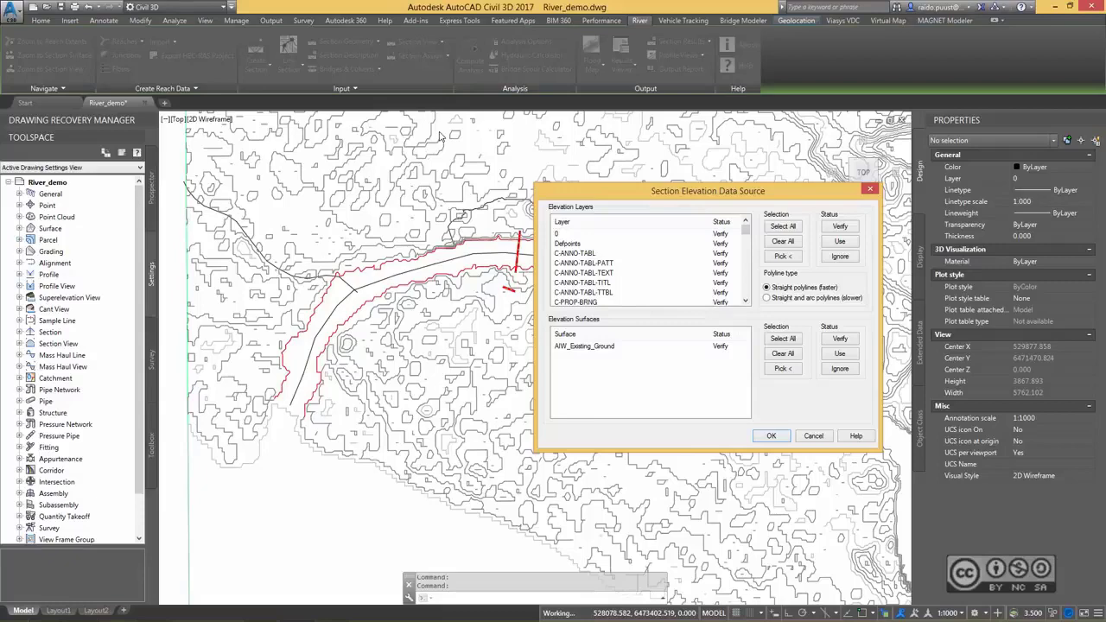
click(569, 236)
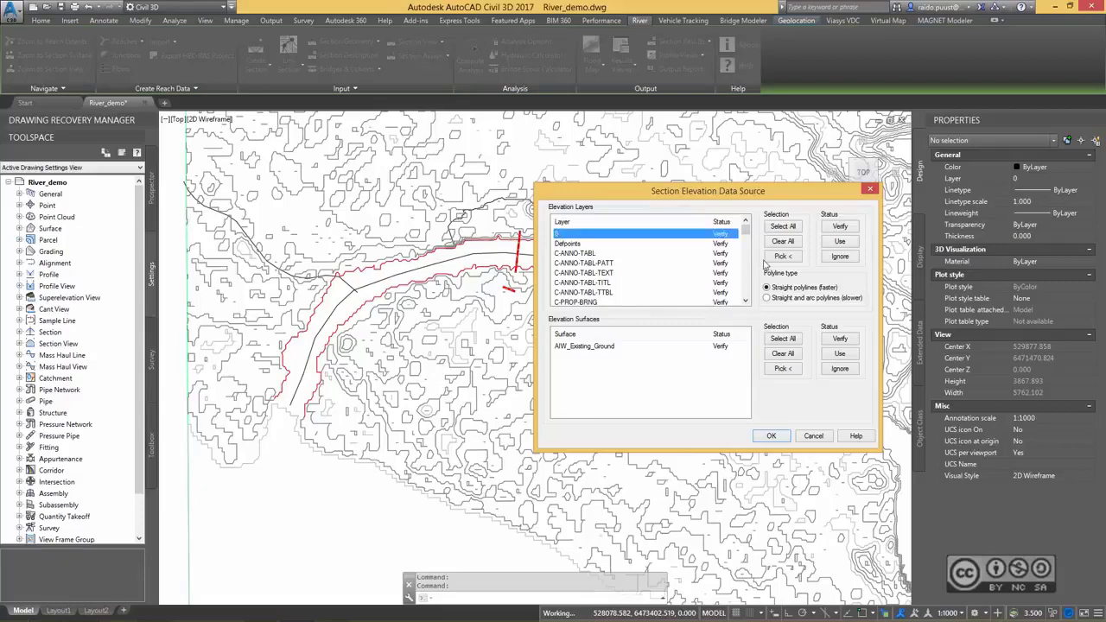
drag(749, 234, 746, 296)
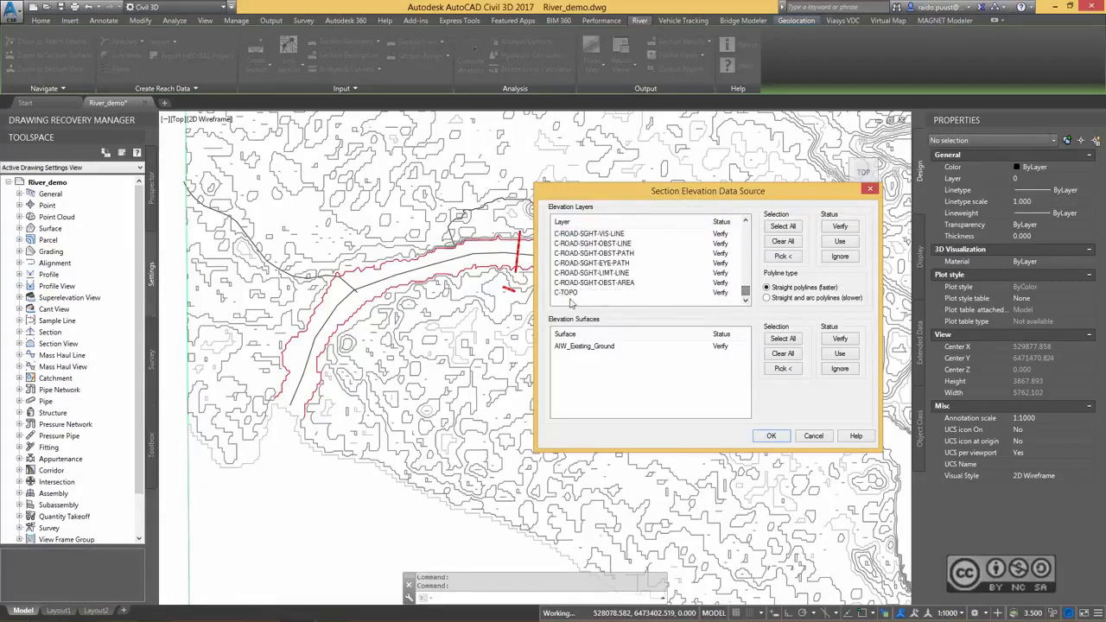
click(789, 228)
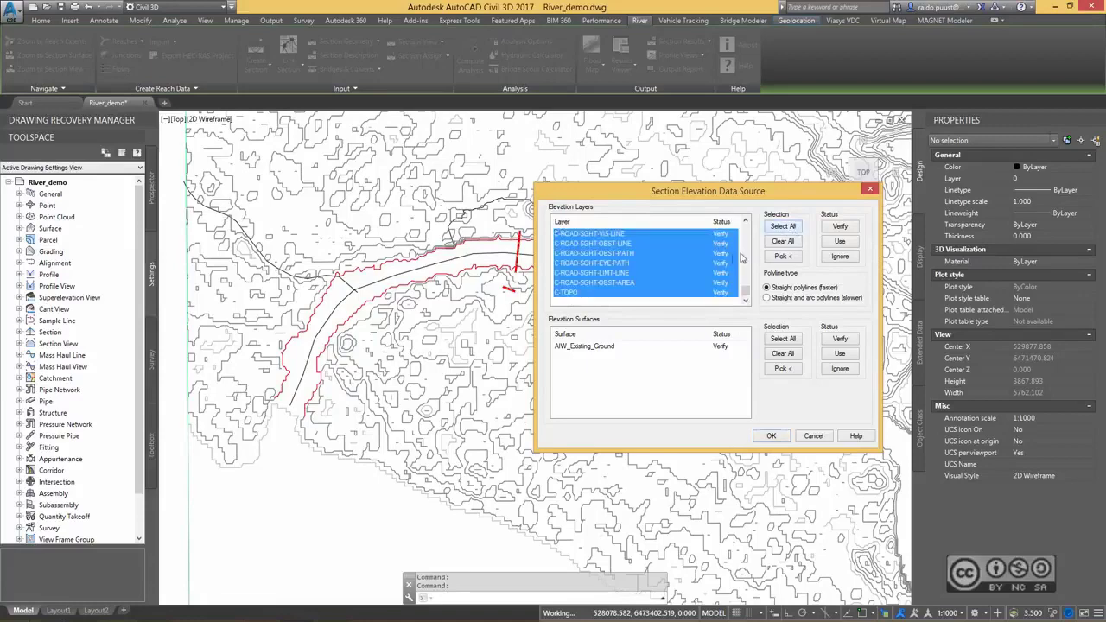
click(844, 257)
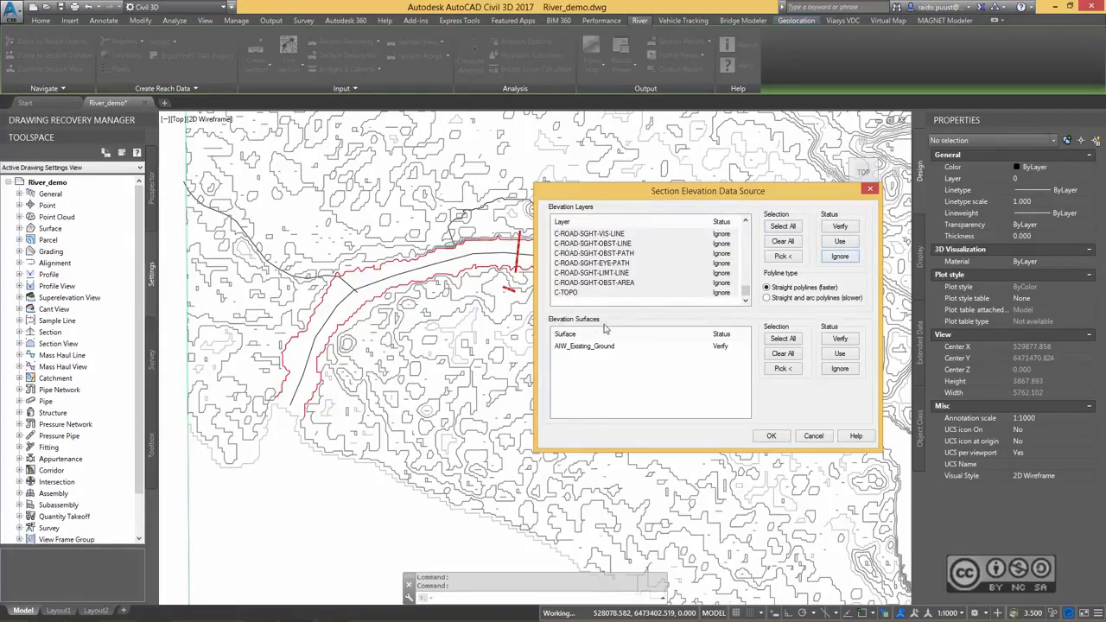
Set the AIW_Existing_Ground elevation surface to Use and accept the section elevation data source settings.
click(589, 347)
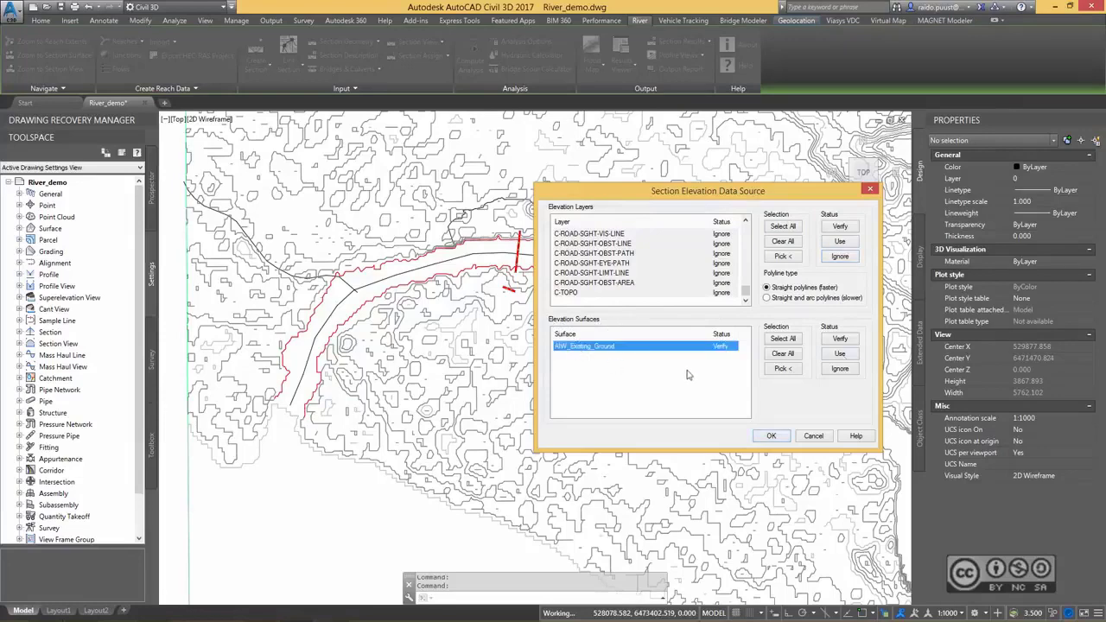
click(842, 356)
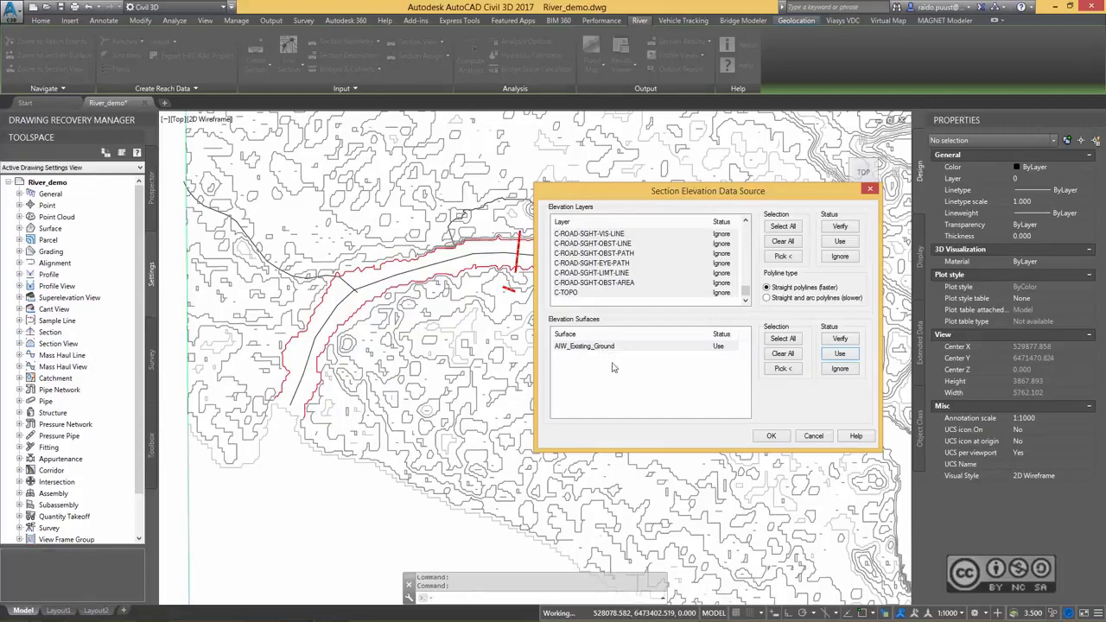
click(772, 436)
click(363, 199)
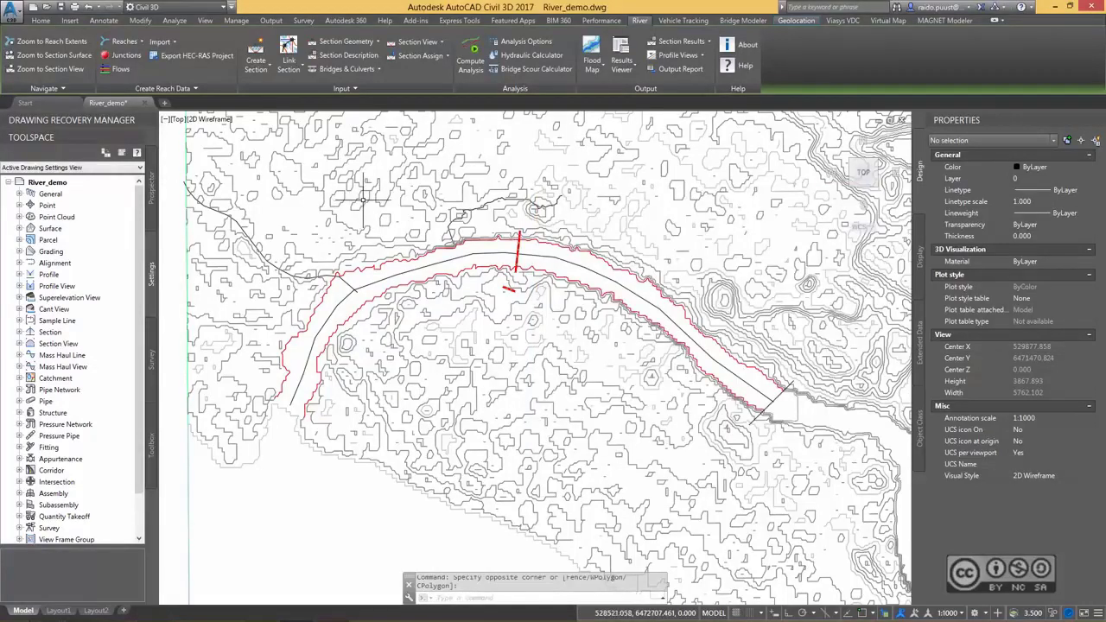
Start an Automated Section Cut and pick the river line near its southern, downstream end as the river centerline.
click(256, 69)
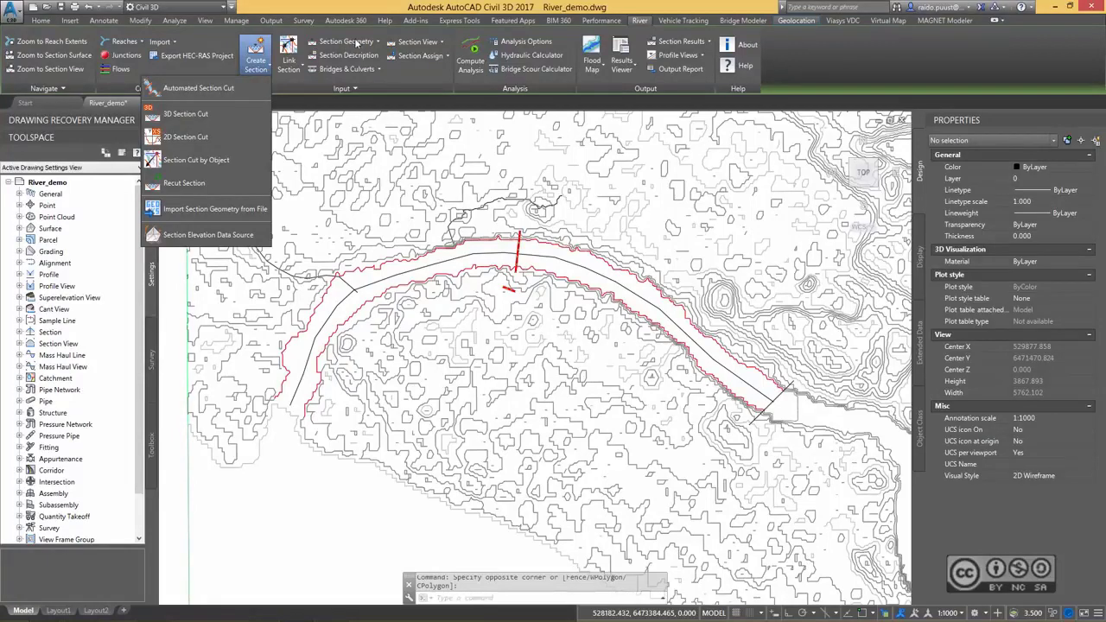
click(205, 89)
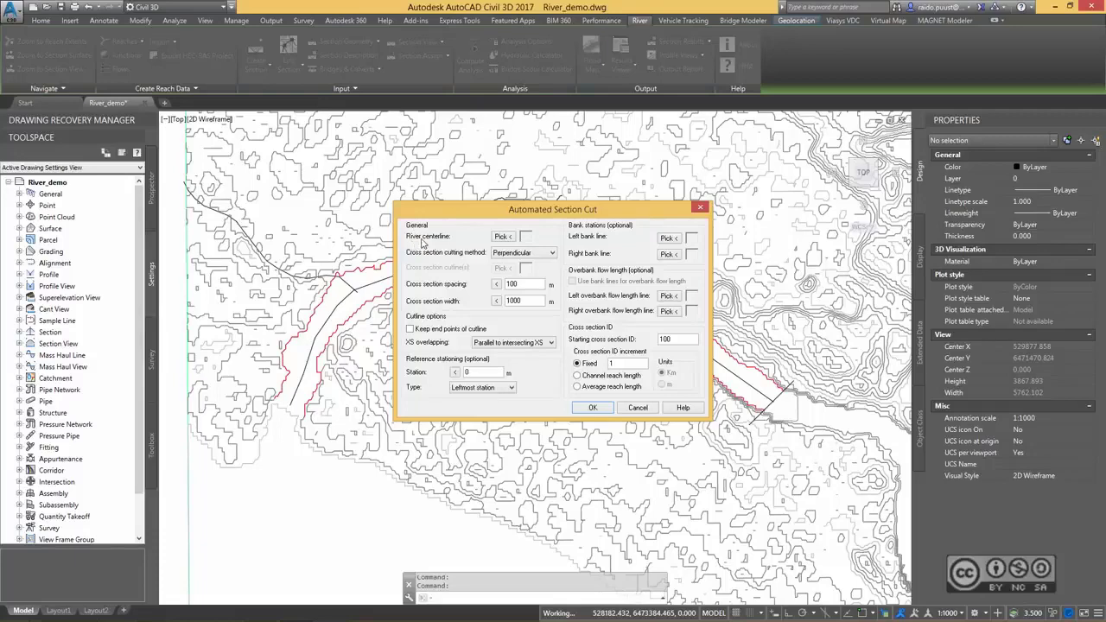
click(503, 236)
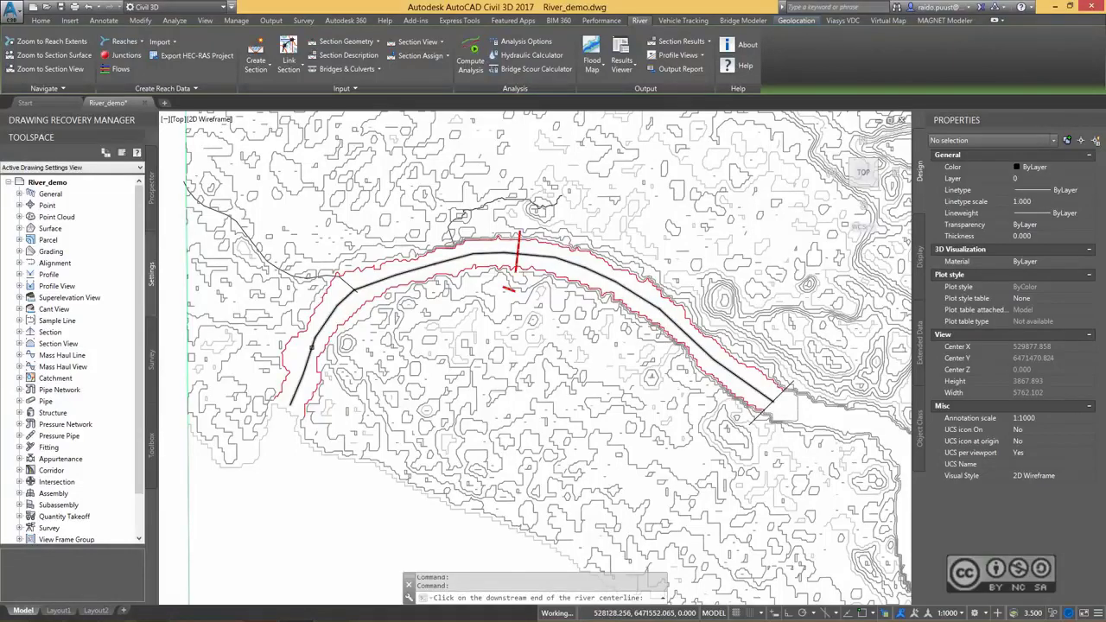
click(311, 354)
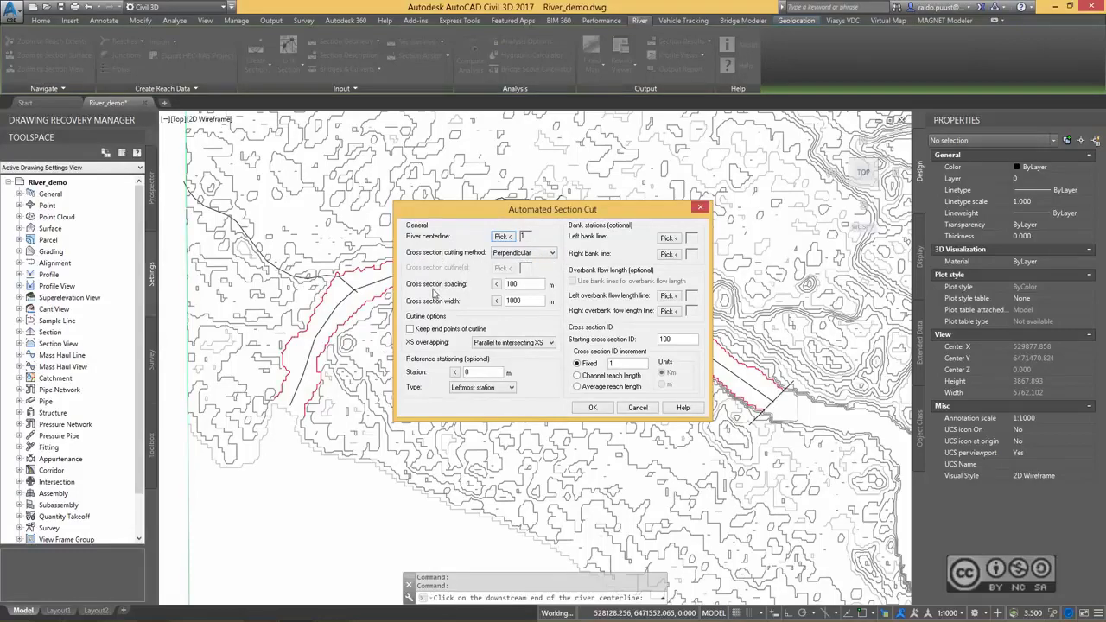
click(523, 283)
Assign the eastern red polyline as left bank line and the western one as right bank line, picking each near its downstream end.
click(668, 239)
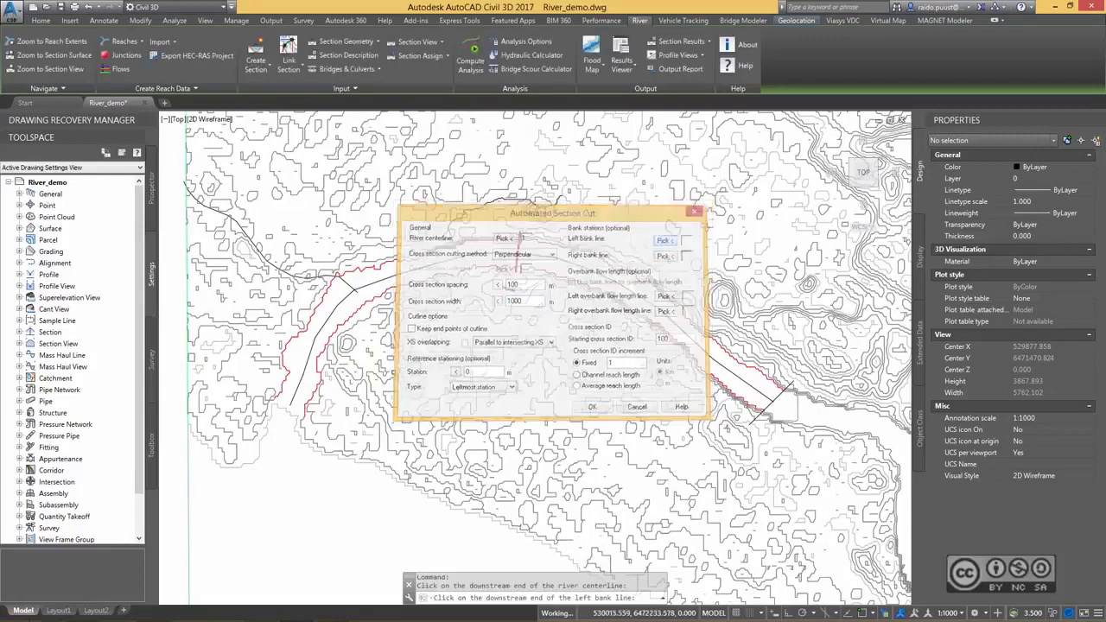
scroll(300, 402, up, 4)
click(331, 378)
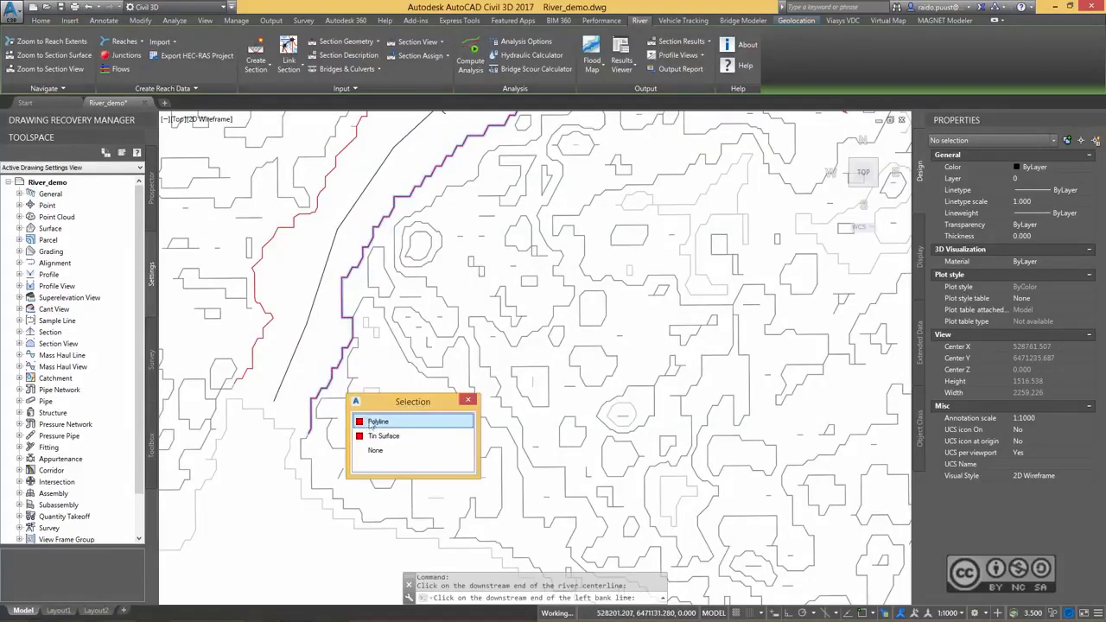
click(372, 421)
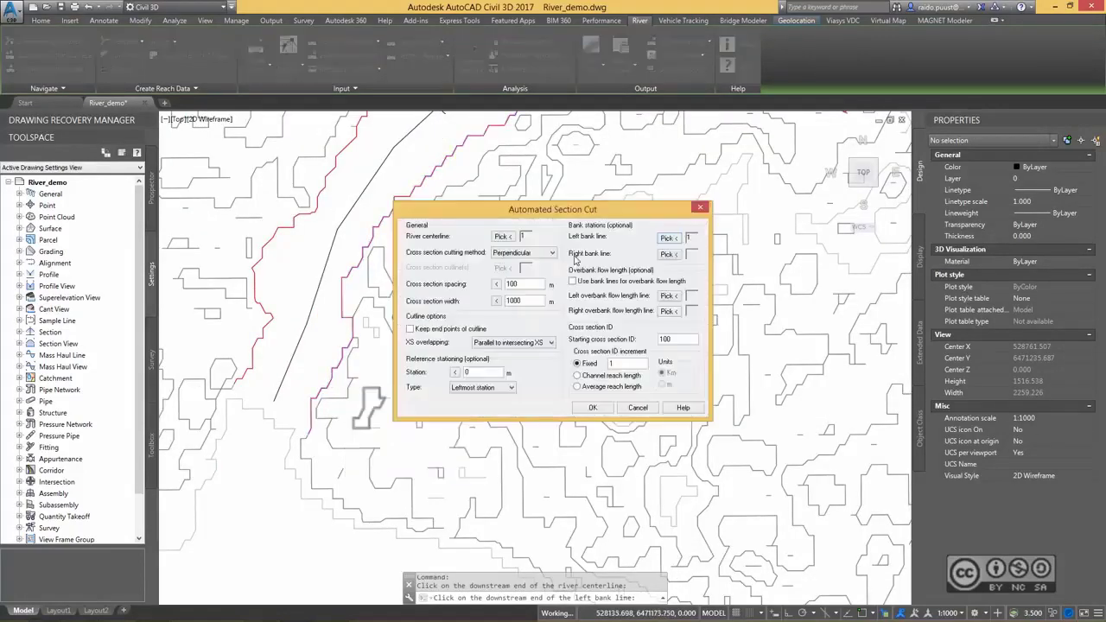
click(668, 254)
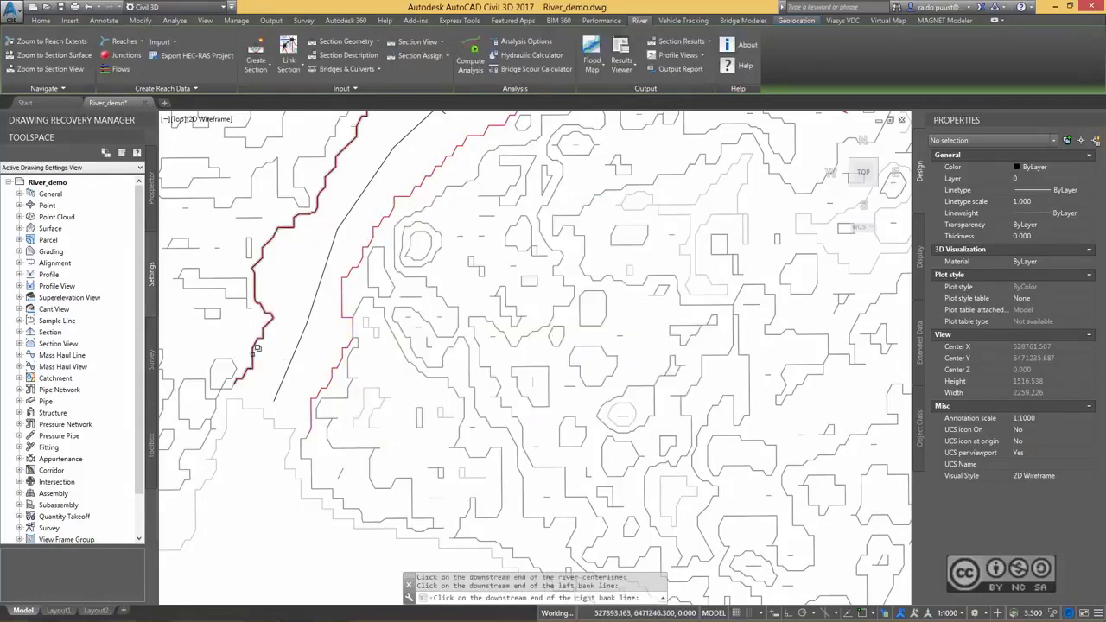
click(256, 347)
click(298, 398)
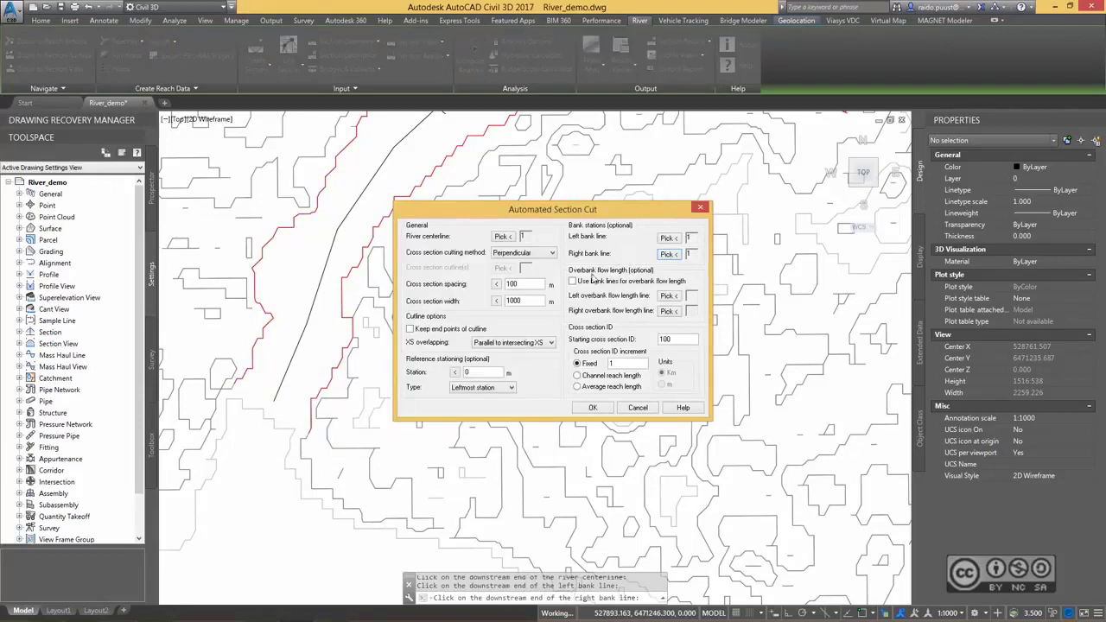
Use the bank lines for overbank flow length and generate perpendicular cross sections 1000 m wide at 100 m spacing.
click(574, 282)
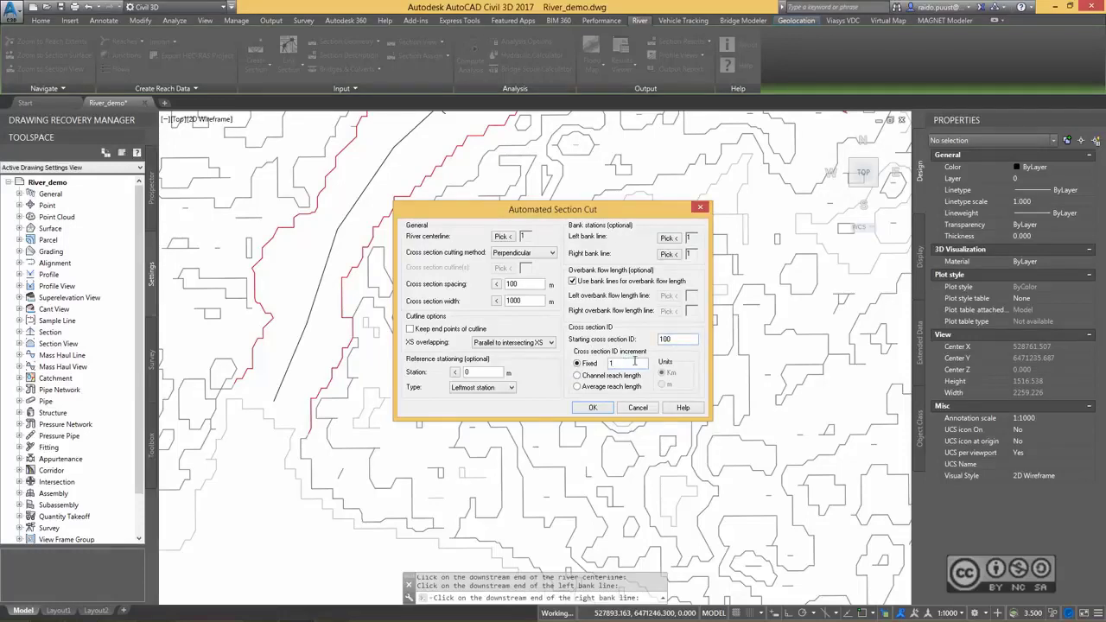
click(593, 407)
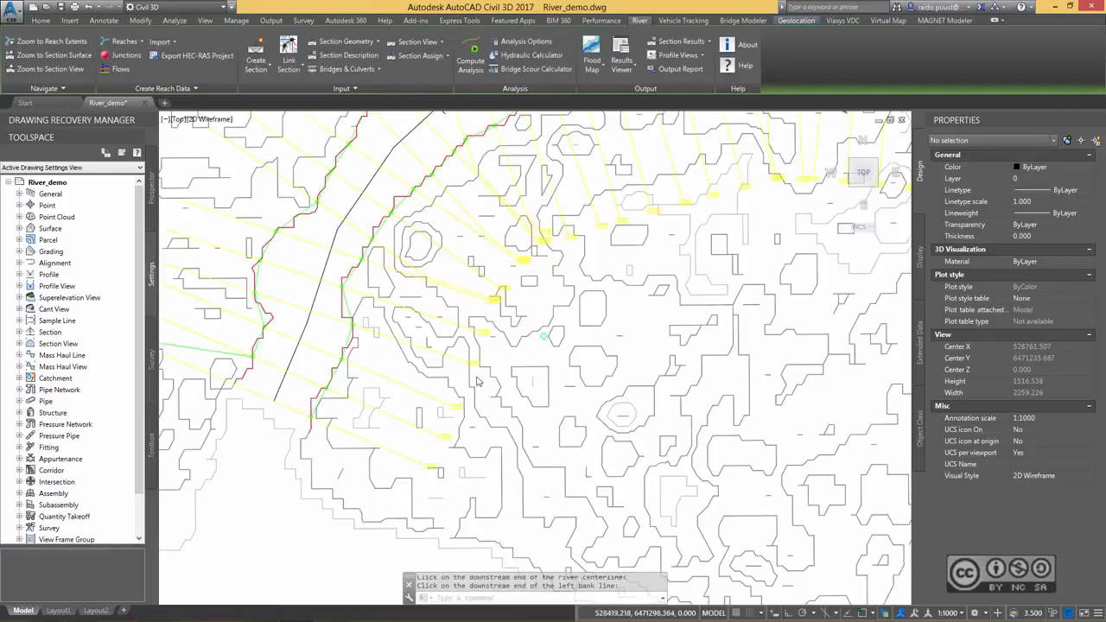
Examine the cross sections along the whole river and the green bank station lines around its downstream end.
drag(625, 309, 608, 355)
scroll(560, 398, down, 2)
mouse_move(608, 355)
middle_down()
mouse_move(560, 397)
mouse_move(274, 367)
middle_up()
scroll(605, 261, up, 2)
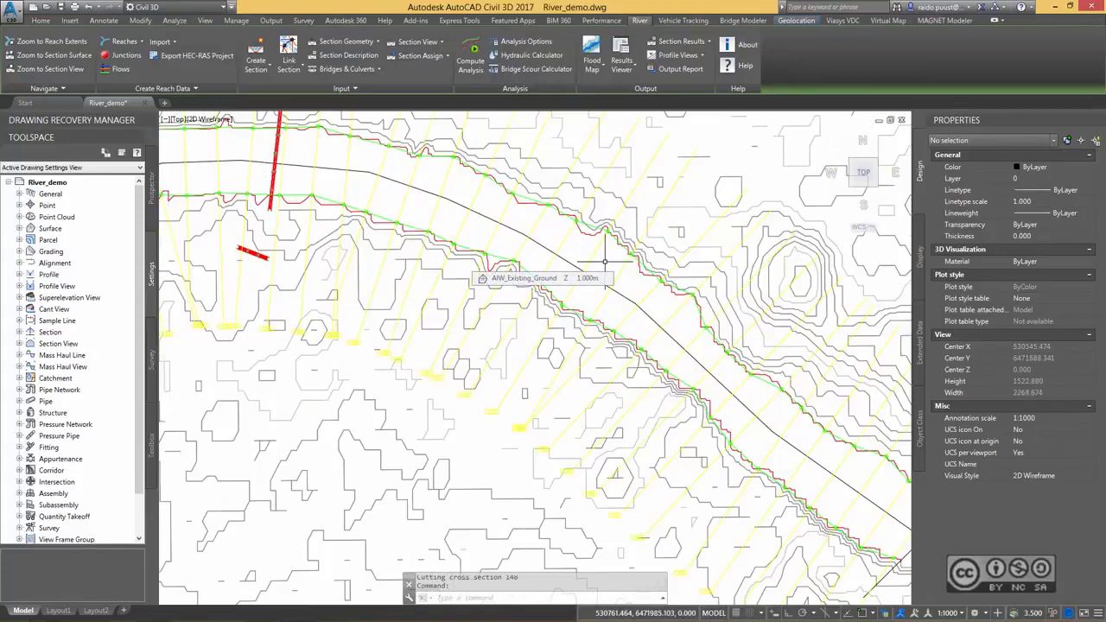
scroll(821, 259, down, 4)
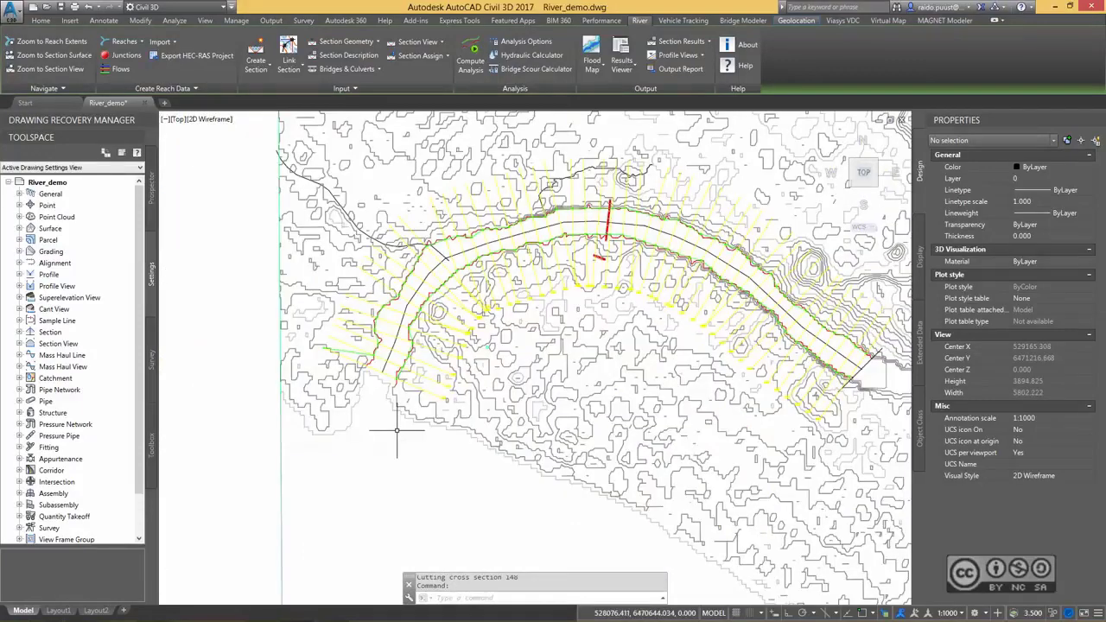
scroll(372, 394, up, 4)
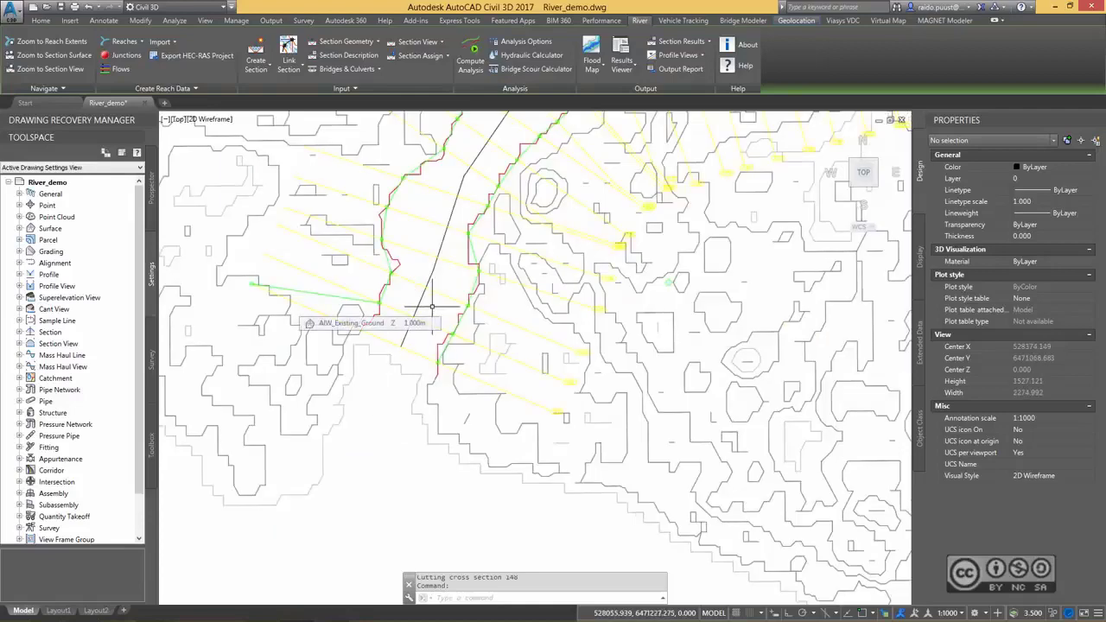
mouse_move(418, 328)
middle_down()
mouse_move(473, 376)
mouse_move(503, 379)
middle_up()
scroll(431, 347, up, 2)
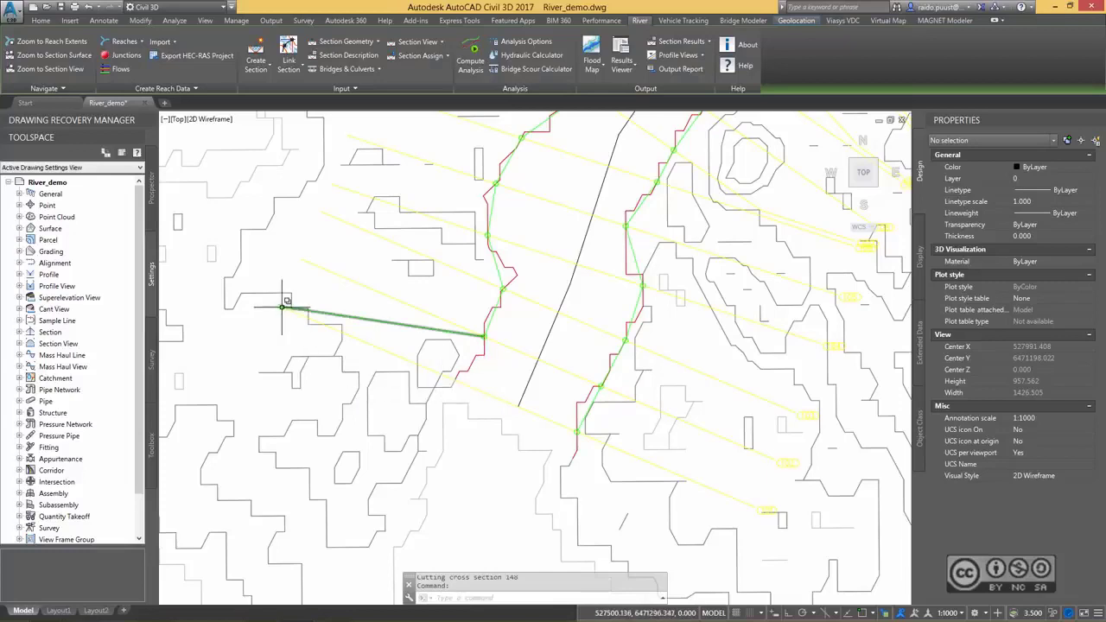
scroll(435, 353, up, 3)
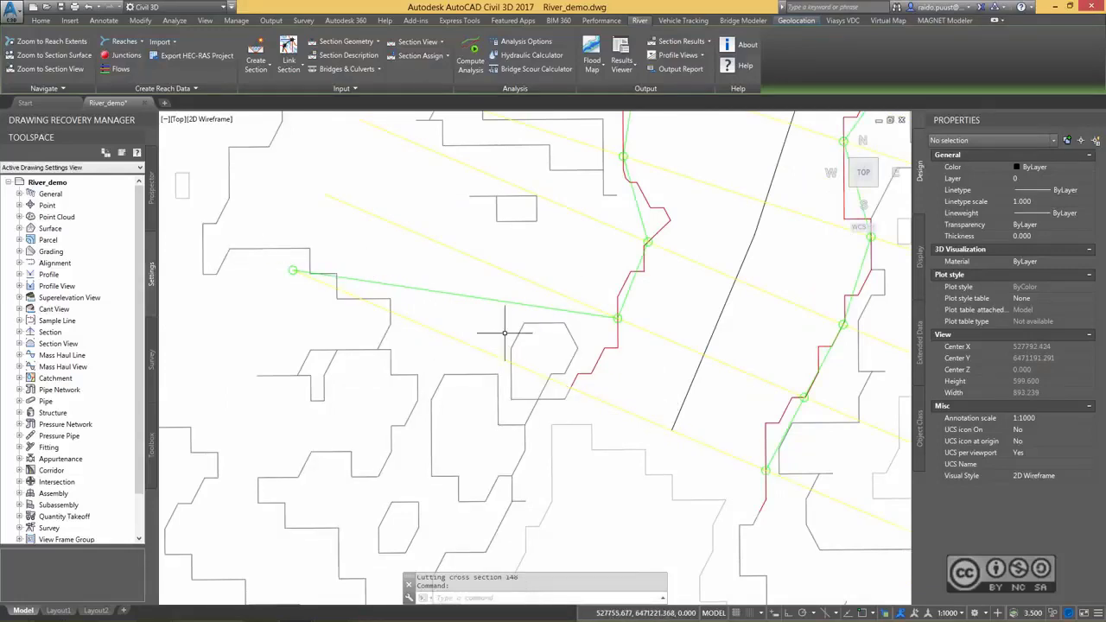
scroll(658, 395, down, 1)
middle_drag(658, 395, 567, 360)
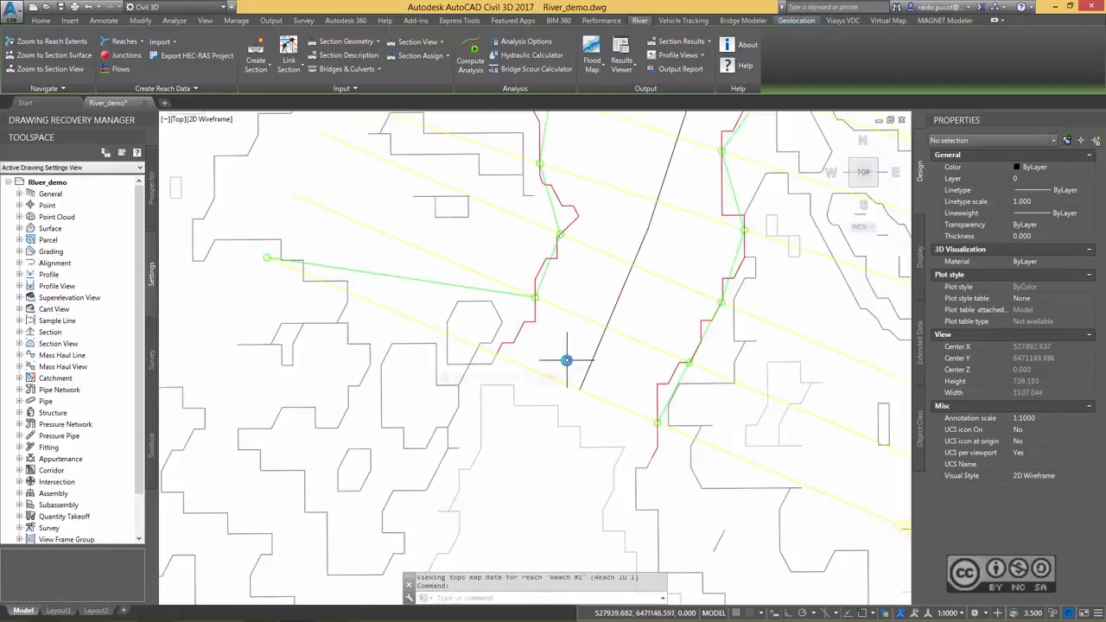
Open the Section Description of the southernmost cross section and move the window clear of the section plot.
click(559, 380)
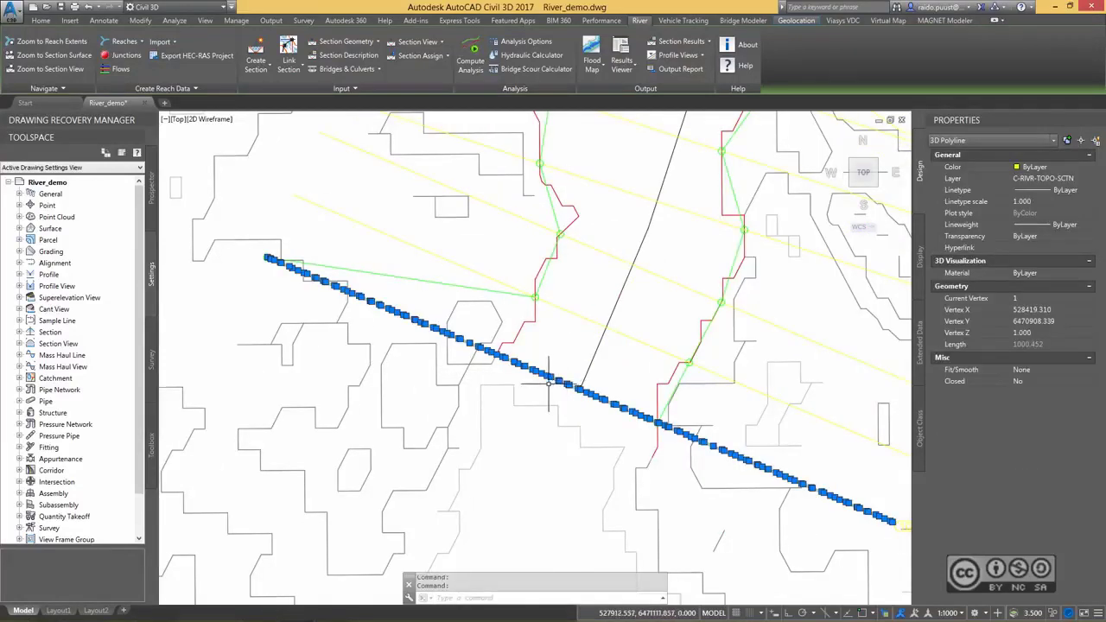
right_click(563, 330)
mouse_move(597, 494)
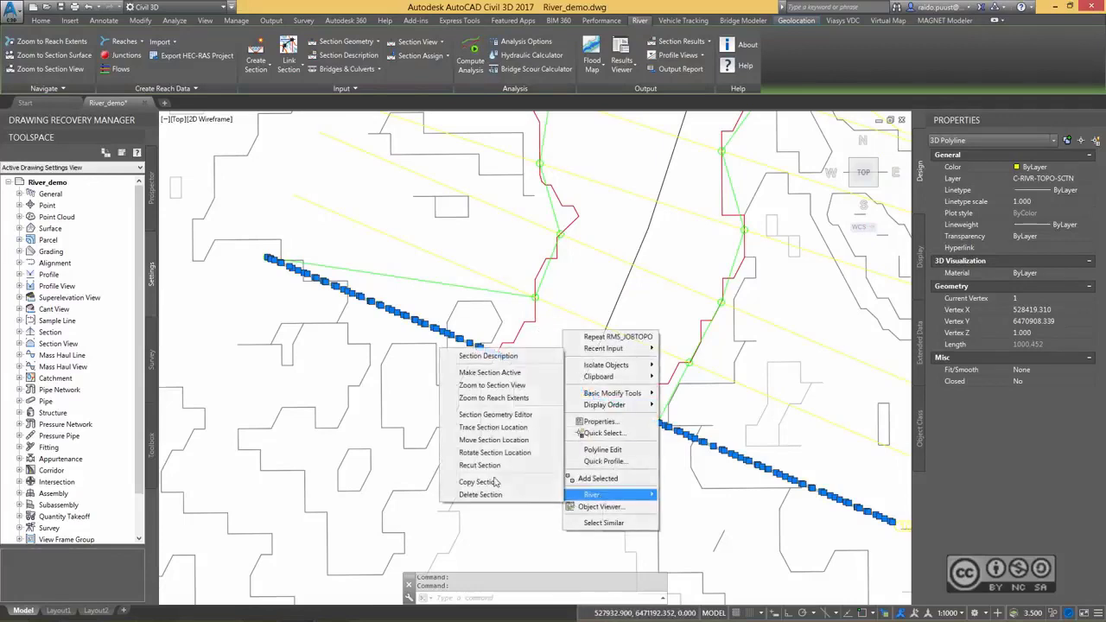
click(489, 358)
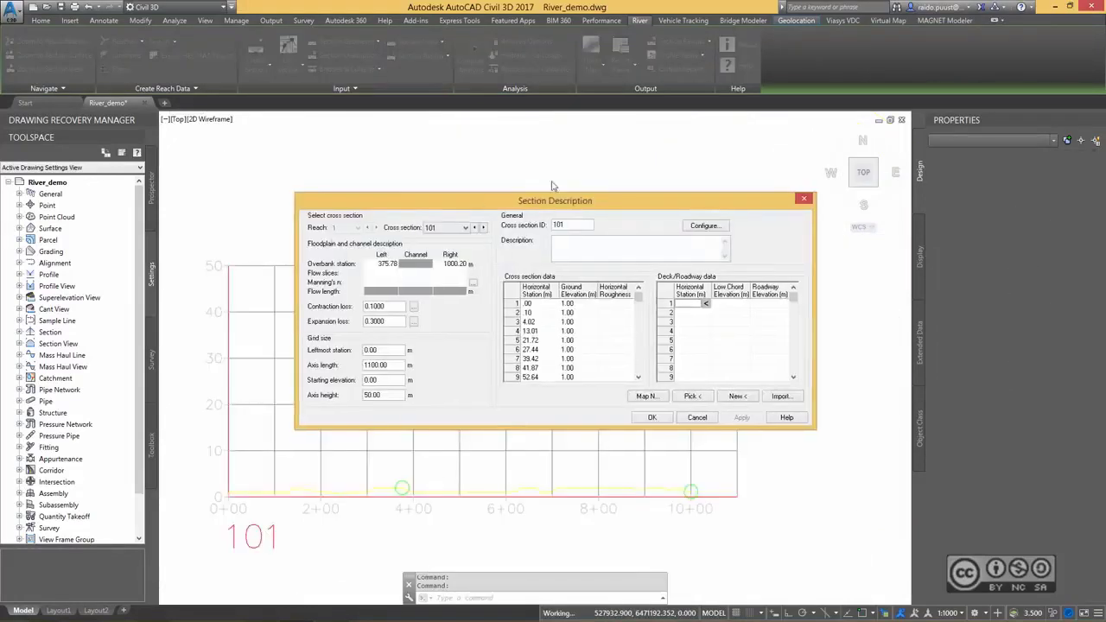
drag(474, 203, 573, 175)
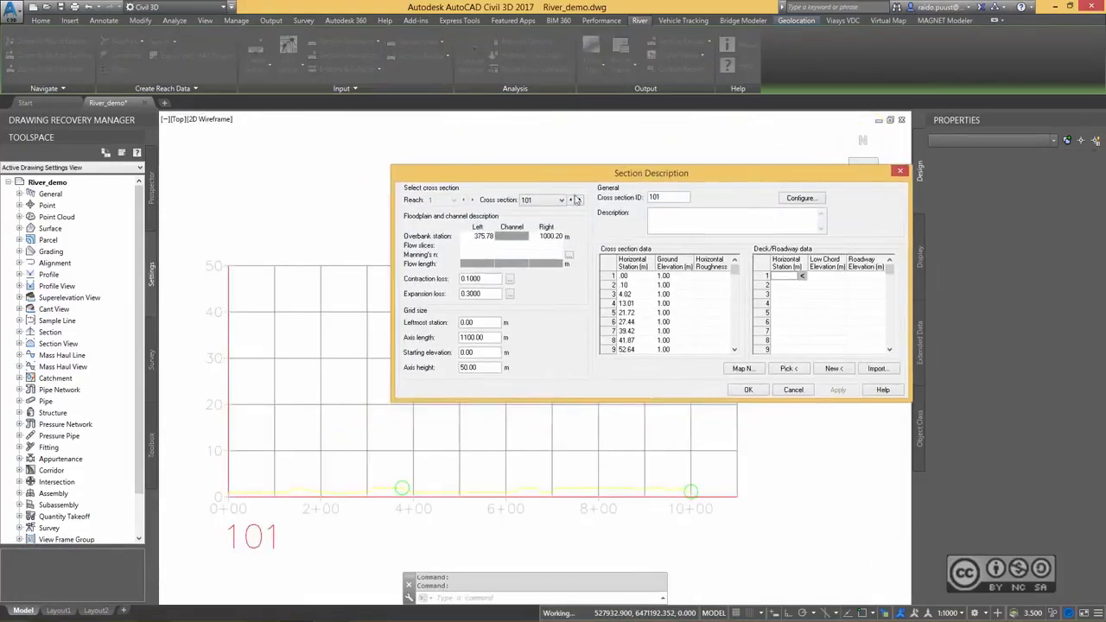
Pick a new right overbank station for cross section 101 at 633.44 m, where the channel rises past 6+00, and apply it.
click(546, 236)
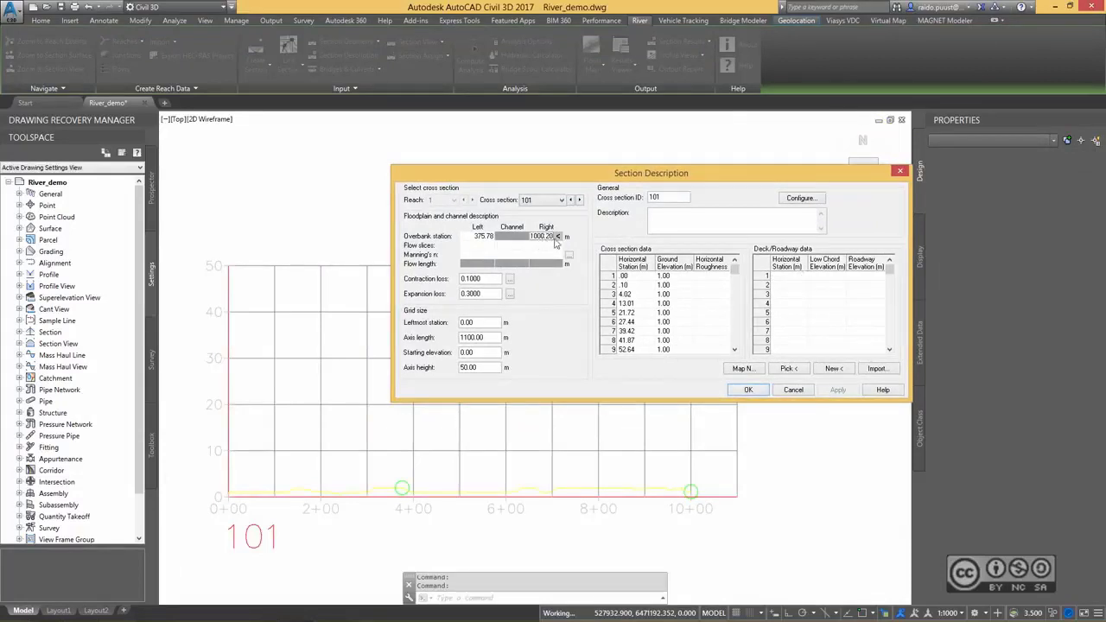
click(558, 236)
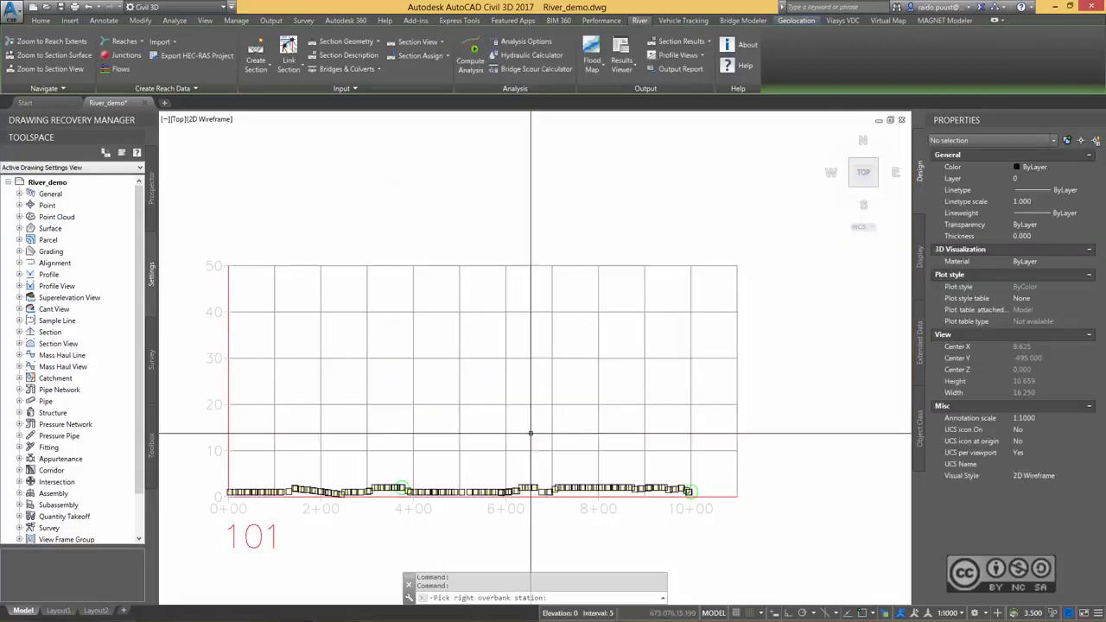
scroll(519, 472, up, 2)
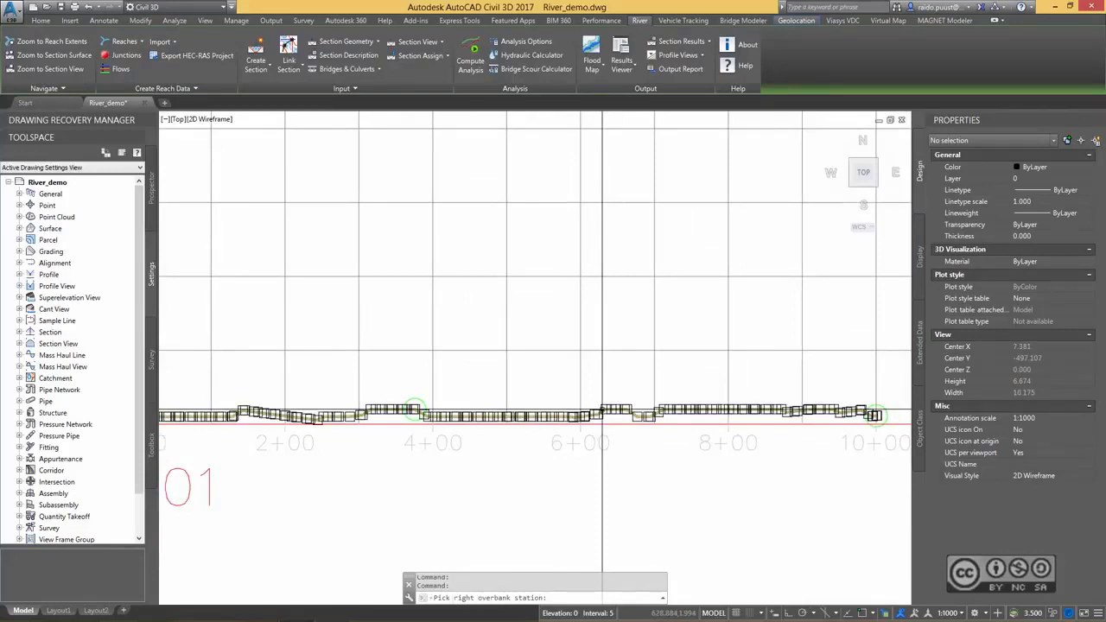
scroll(603, 410, up, 1)
middle_drag(580, 388, 719, 365)
scroll(626, 368, up, 1)
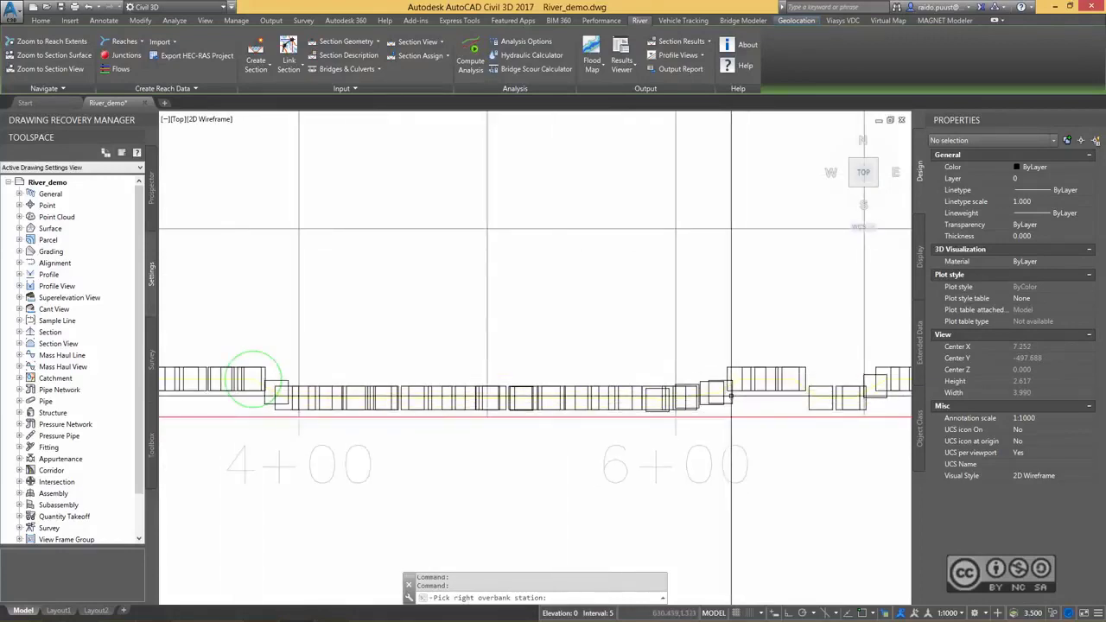
click(731, 396)
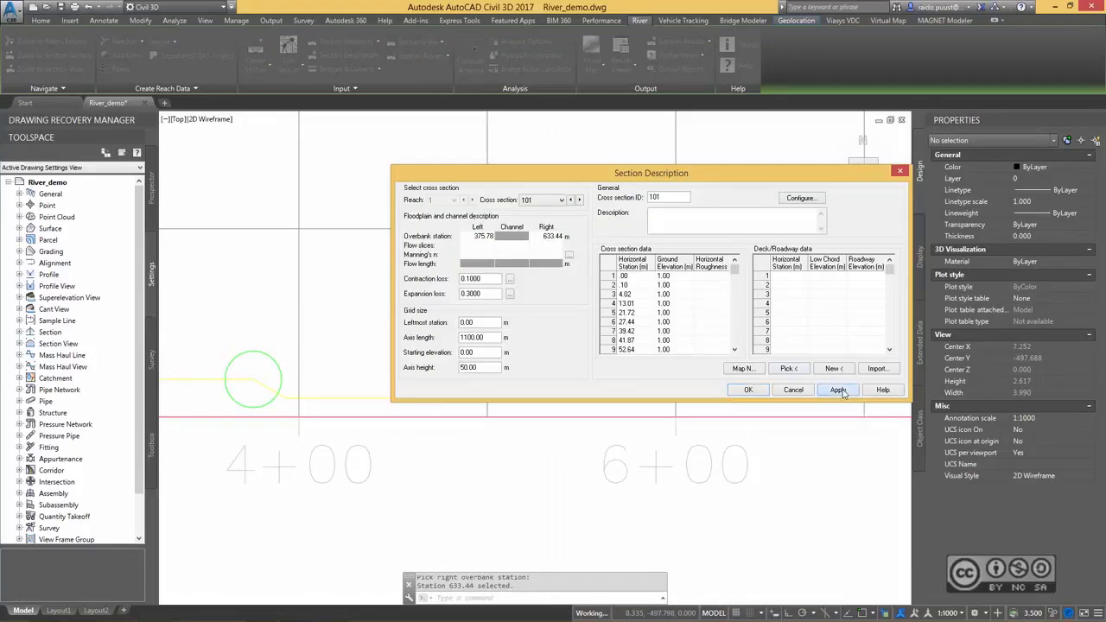
click(843, 392)
click(748, 390)
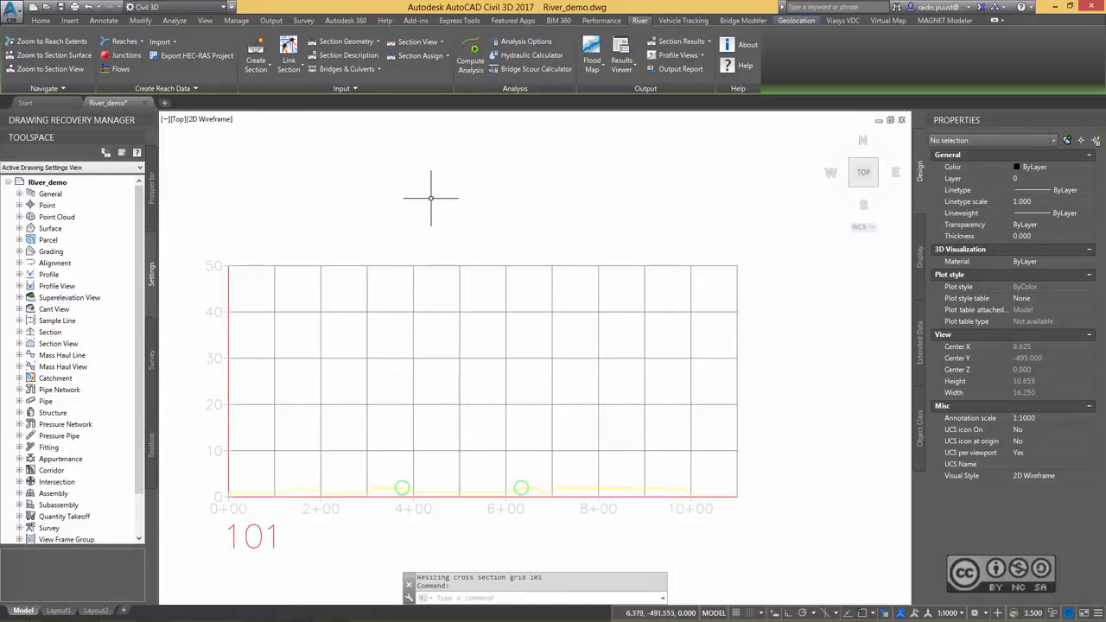
Return to the reach extents and examine the bank station lines at the southernmost cross sections.
click(45, 43)
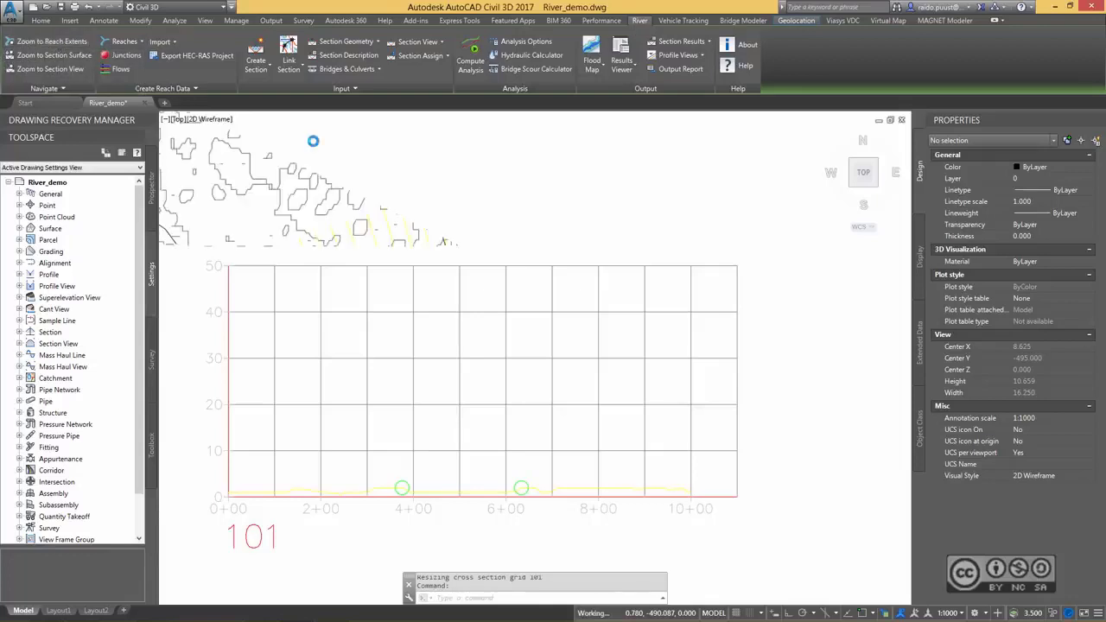
middle_drag(459, 334, 496, 348)
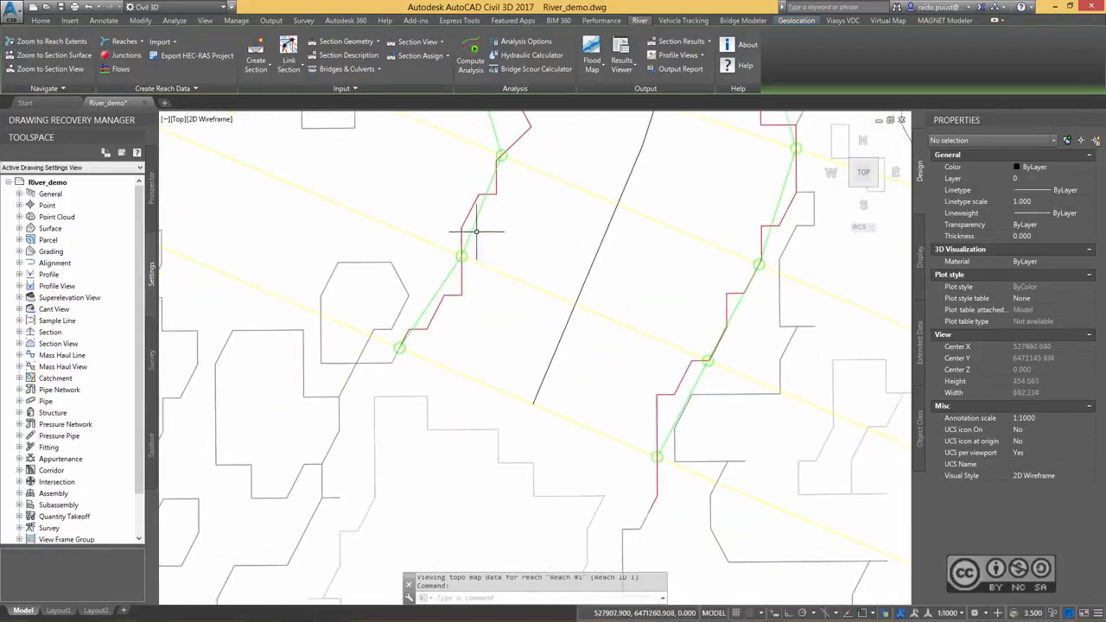
scroll(526, 200, down, 4)
mouse_move(543, 178)
middle_down()
mouse_move(529, 234)
mouse_move(499, 264)
middle_up()
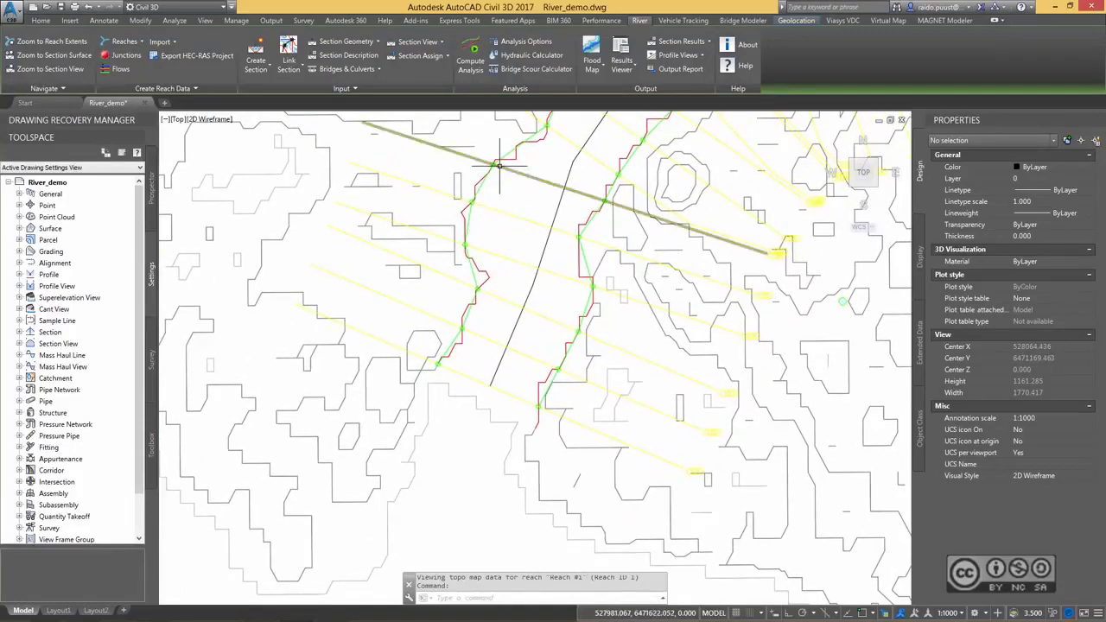
mouse_move(479, 350)
middle_down()
mouse_move(493, 354)
mouse_move(441, 339)
middle_up()
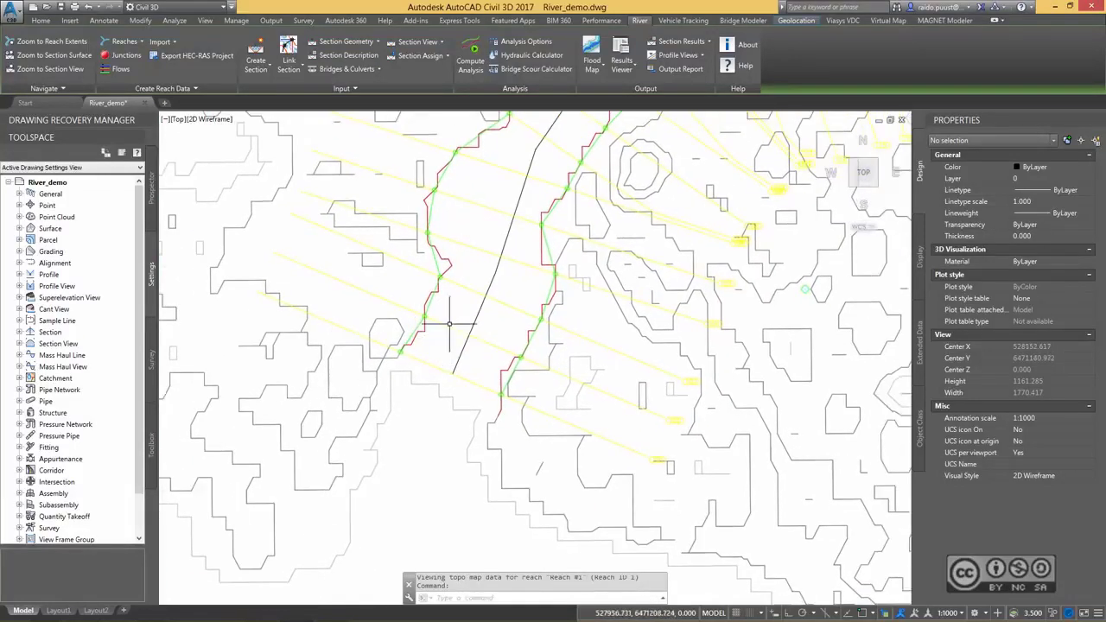
scroll(447, 326, up, 2)
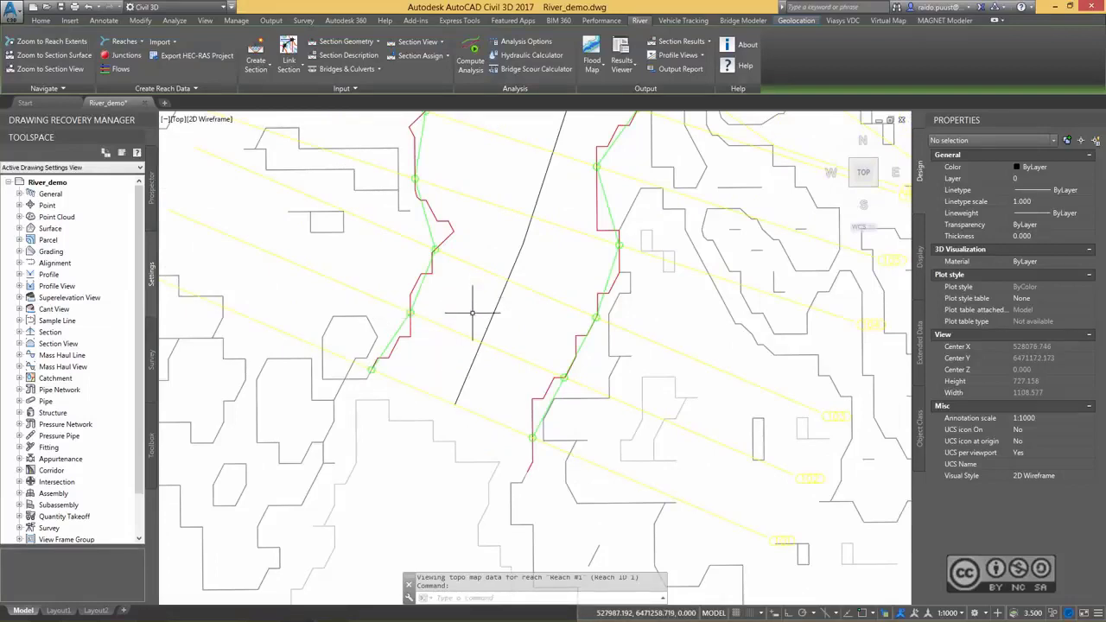
Examine the bank station lines from the southernmost cross sections along the river to the eastern end of the reach.
middle_drag(491, 242, 454, 317)
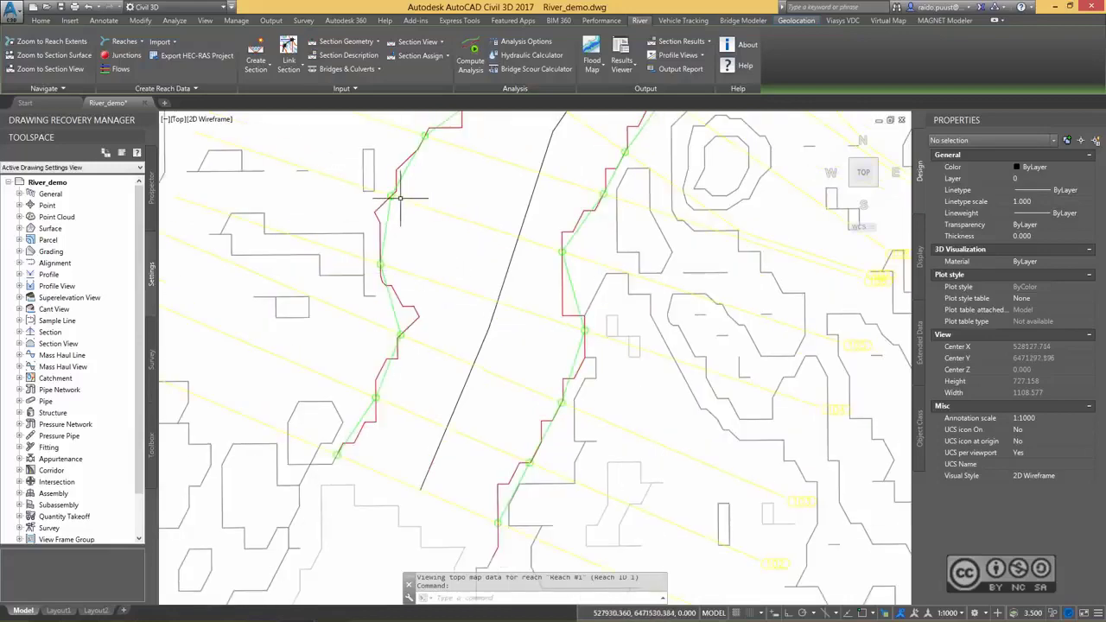
scroll(464, 203, down, 5)
mouse_move(842, 156)
middle_down()
mouse_move(718, 215)
mouse_move(416, 152)
middle_up()
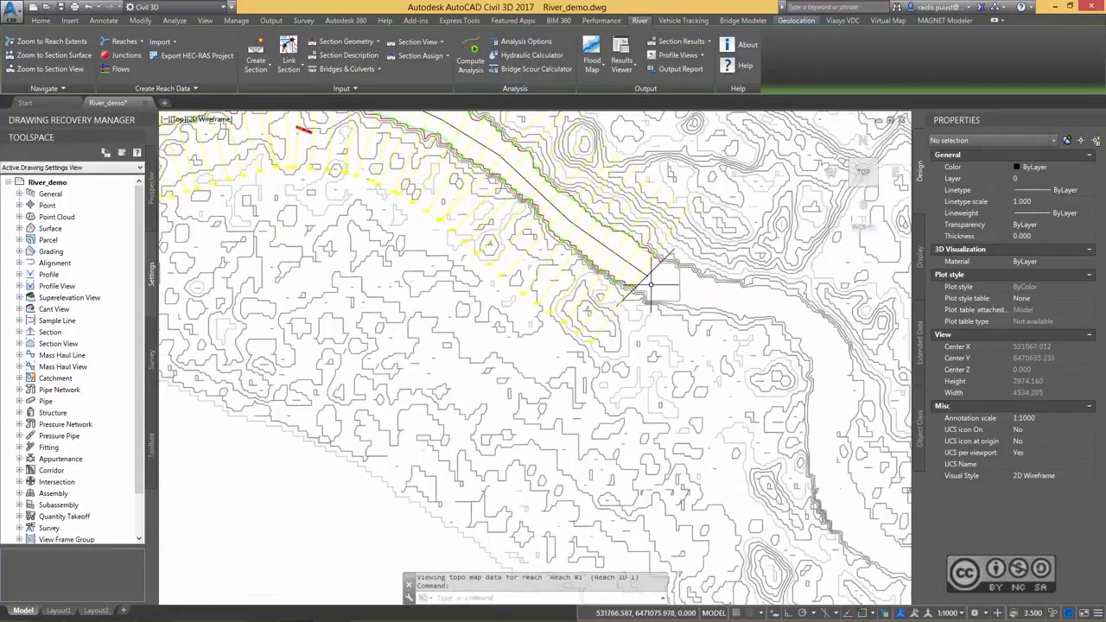
scroll(659, 279, up, 6)
scroll(617, 239, down, 1)
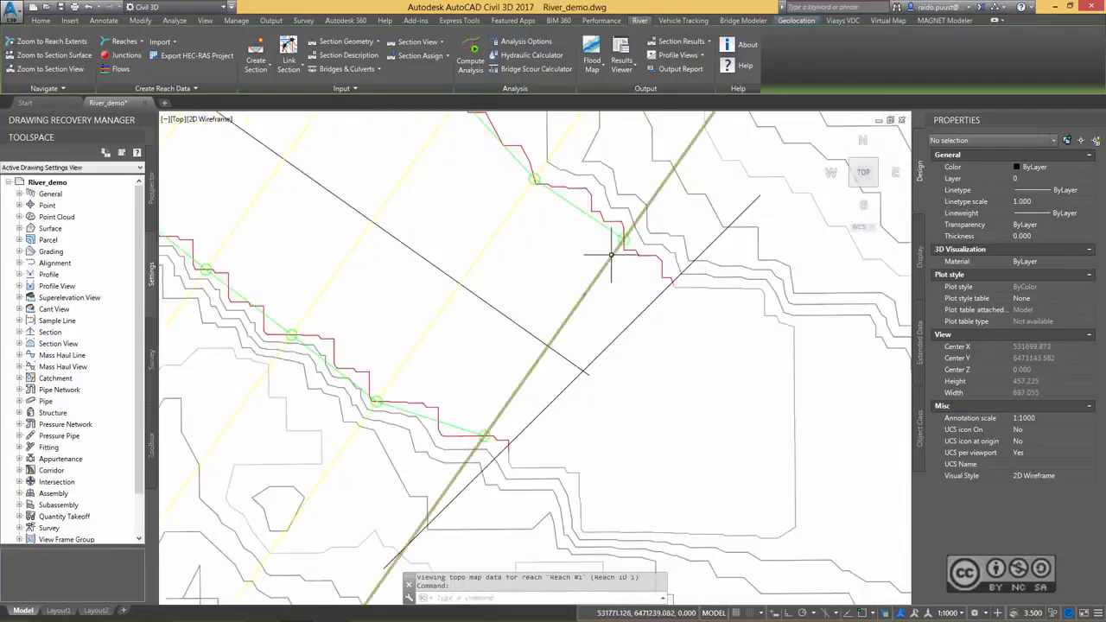
scroll(554, 269, down, 1)
scroll(553, 269, down, 3)
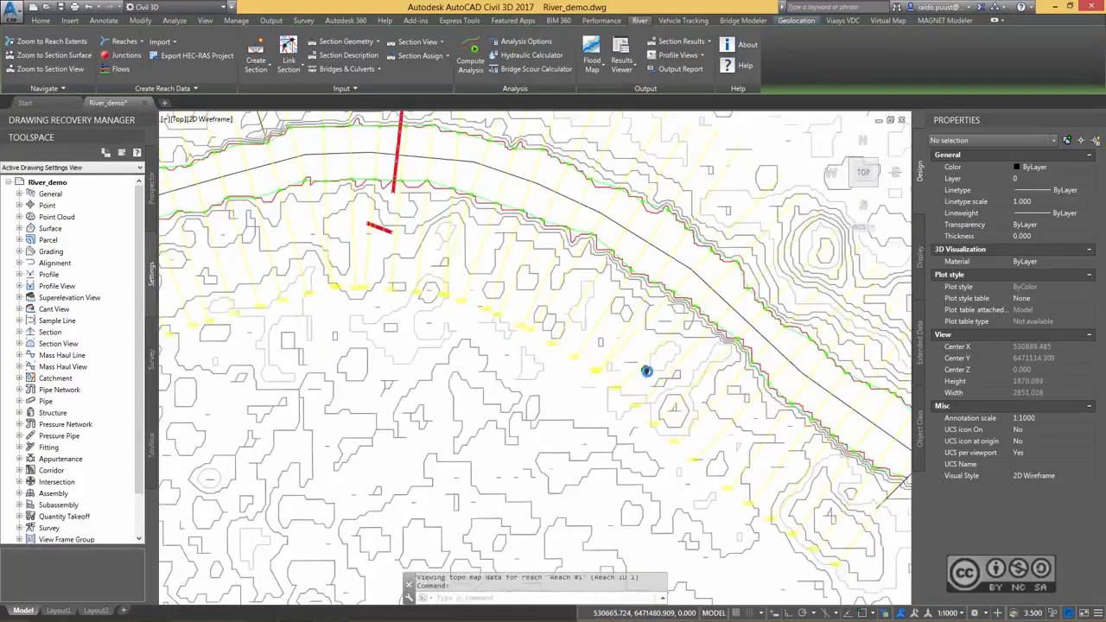
scroll(506, 307, down, 1)
scroll(505, 307, up, 1)
scroll(488, 290, up, 1)
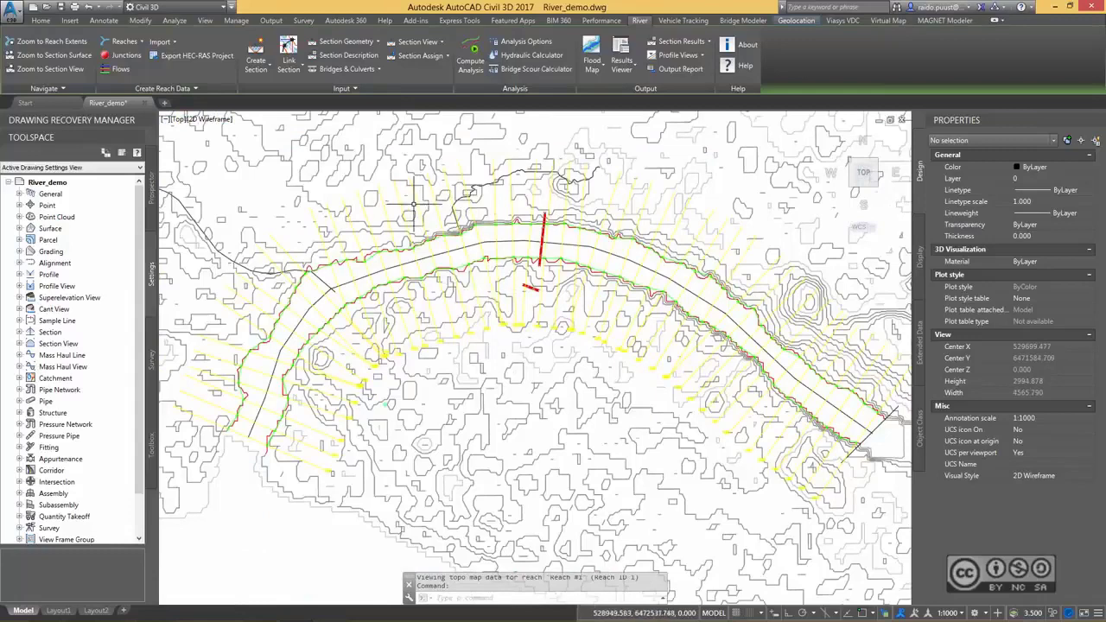
Review cross sections 101 and 123 in the Section Description and close it without applying changes.
click(350, 57)
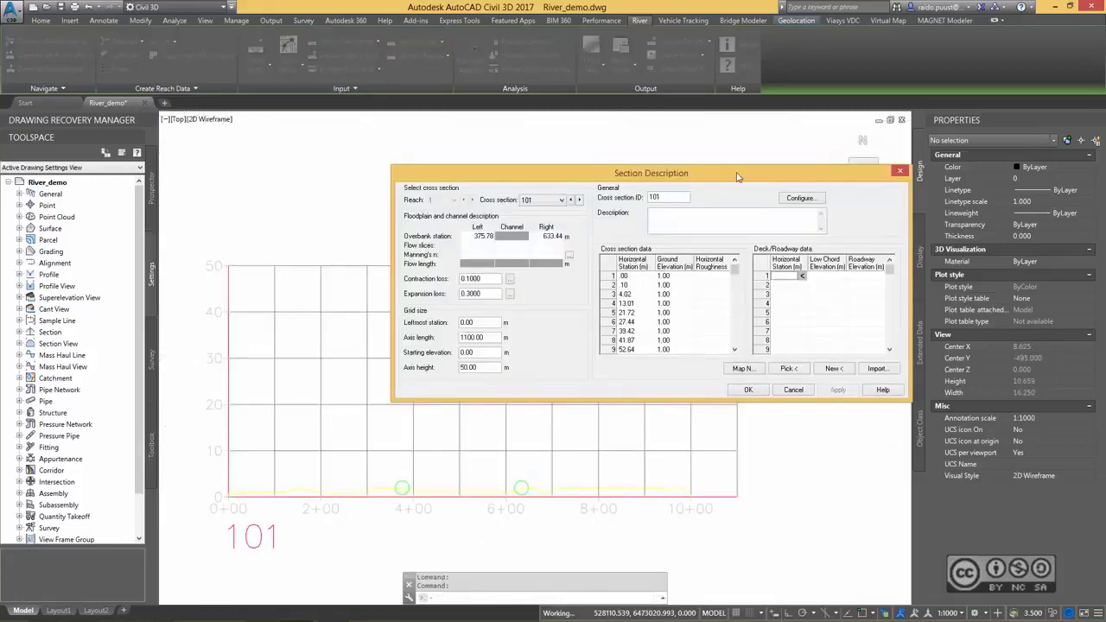
click(561, 201)
mouse_move(561, 230)
mouse_down()
mouse_move(566, 325)
mouse_move(564, 226)
mouse_move(559, 272)
mouse_up()
click(531, 286)
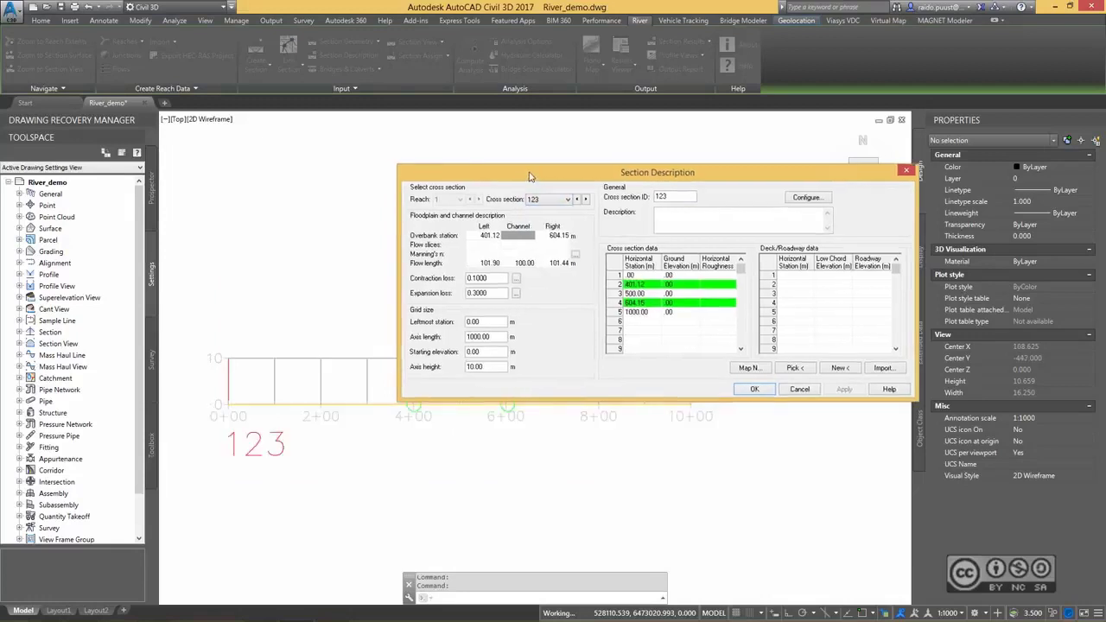
drag(525, 183, 439, 128)
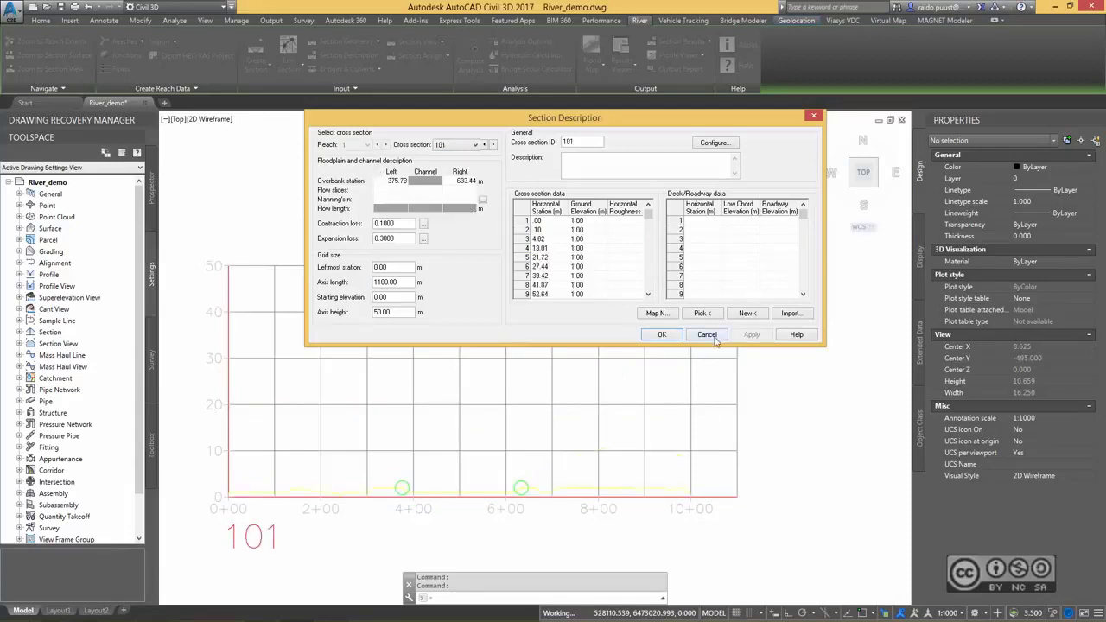
click(714, 340)
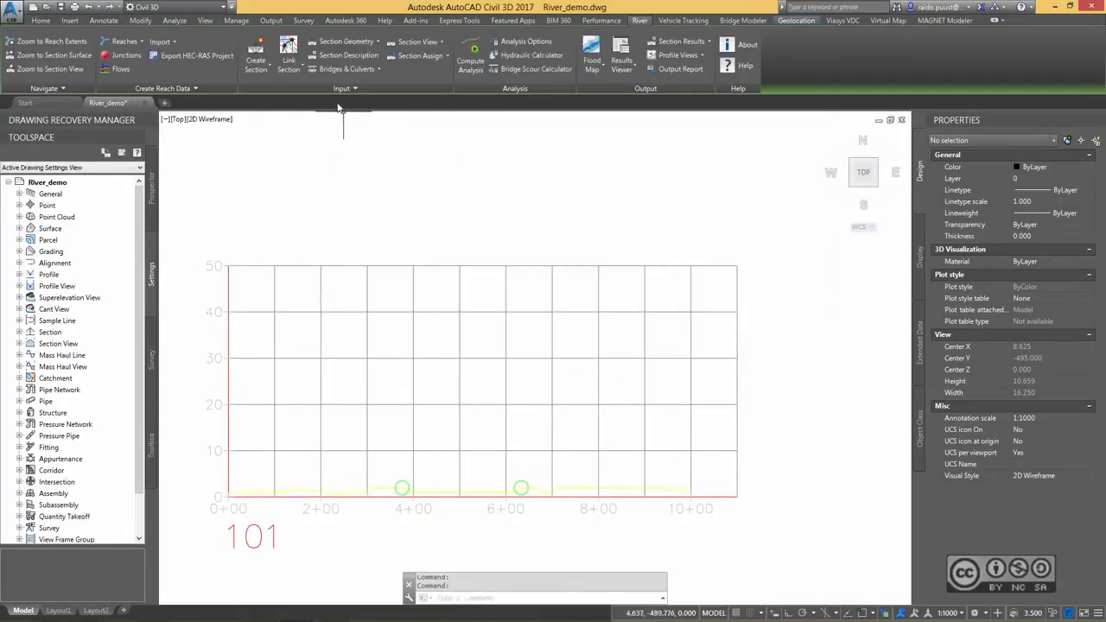
Set the default Manning's roughness to 0.05 for the left overbank, 0.035 for the channel and 0.05 for the right overbank.
click(436, 56)
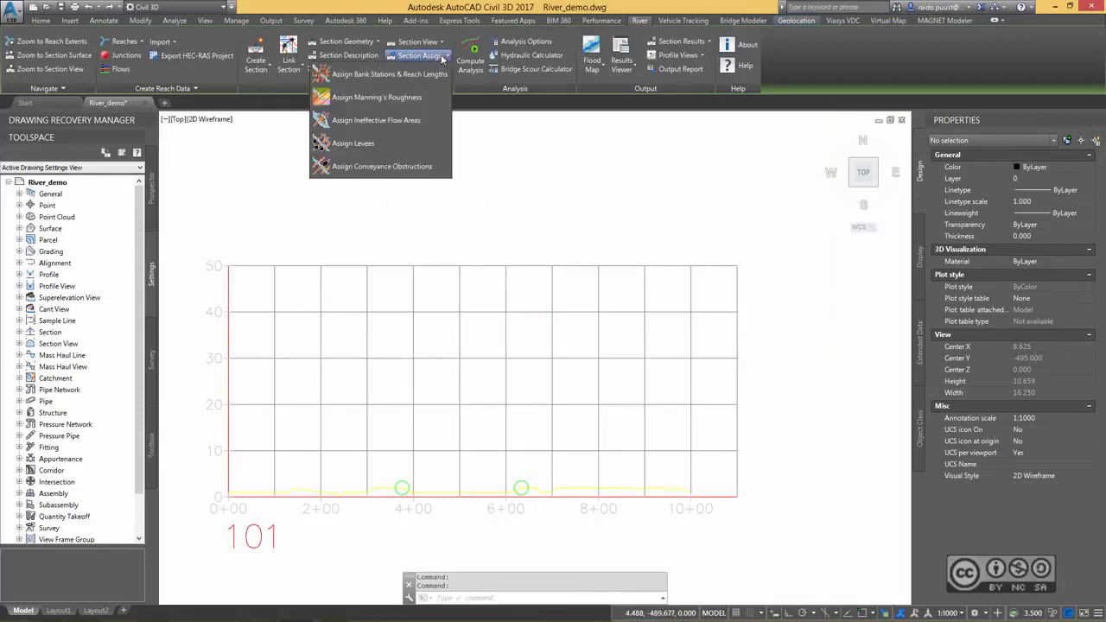
click(380, 98)
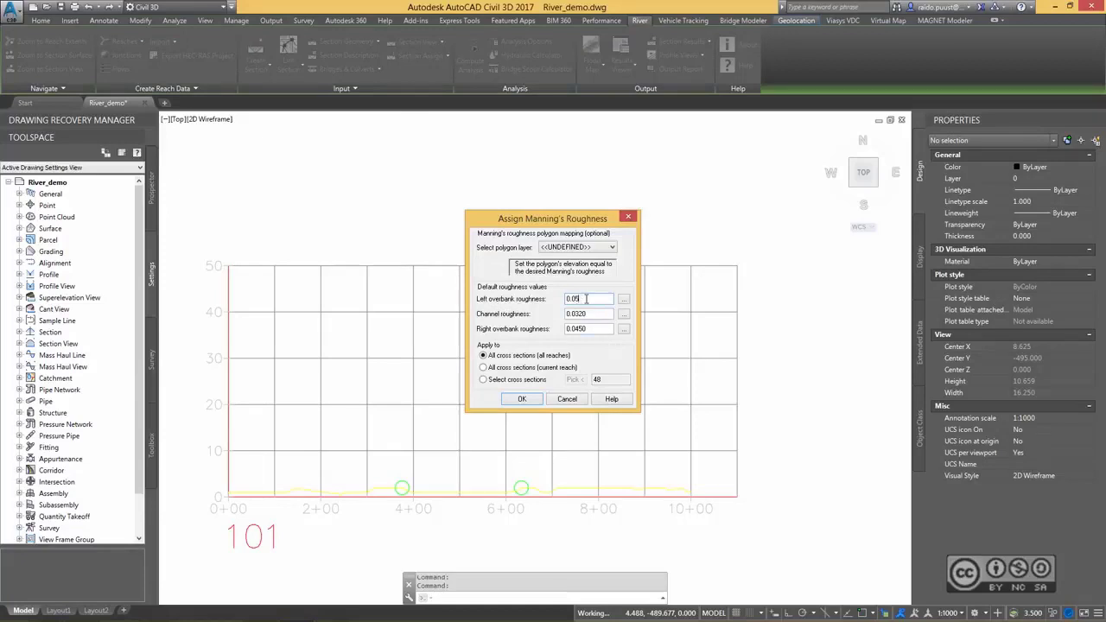
drag(578, 329, 599, 313)
text(55)
click(588, 299)
Consult the Manning's n table for natural streams and assign the roughness values to all cross sections in all reaches.
click(624, 300)
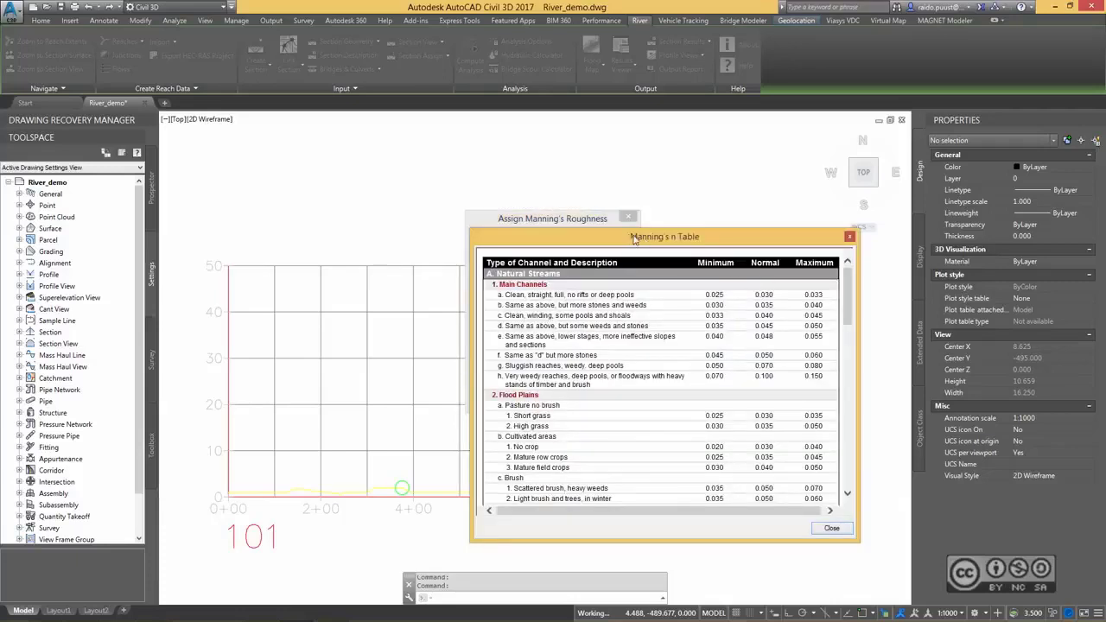
drag(606, 242, 633, 242)
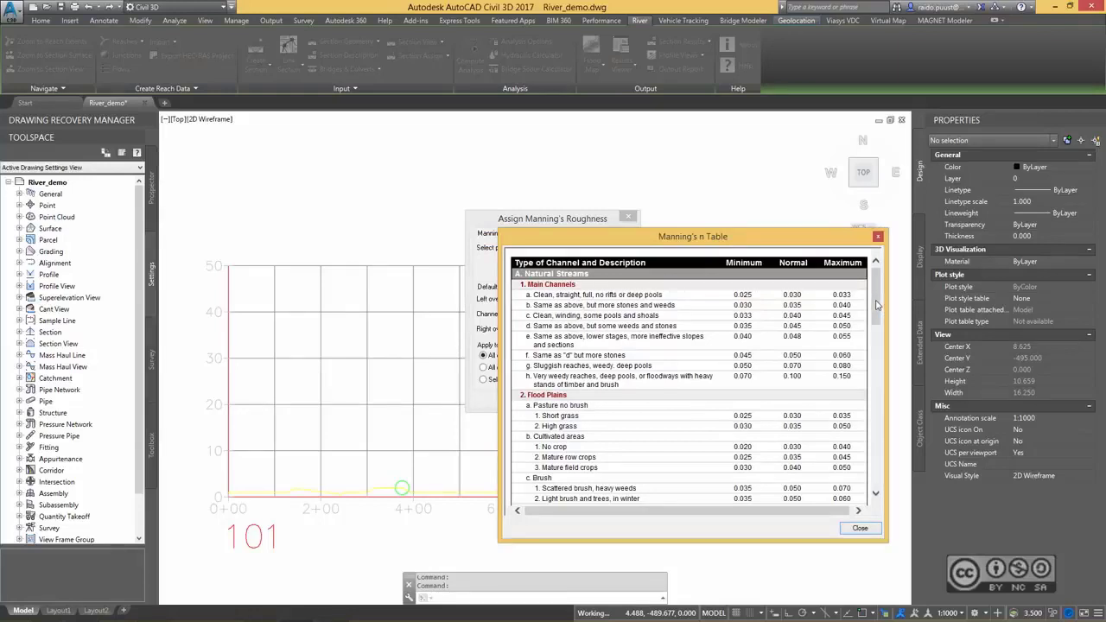
click(860, 528)
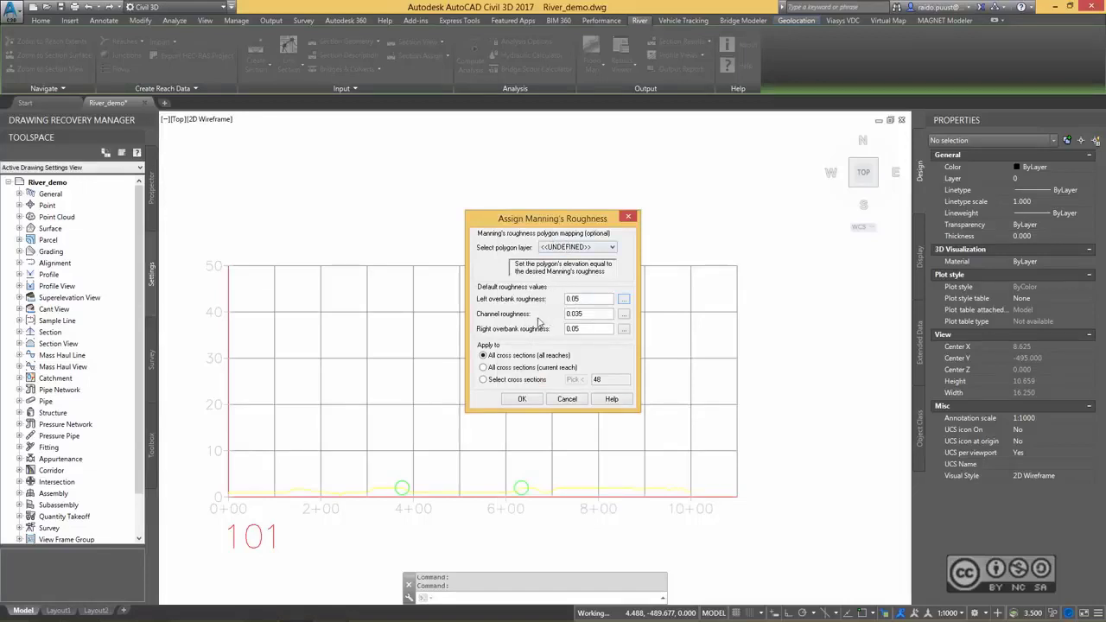
click(522, 399)
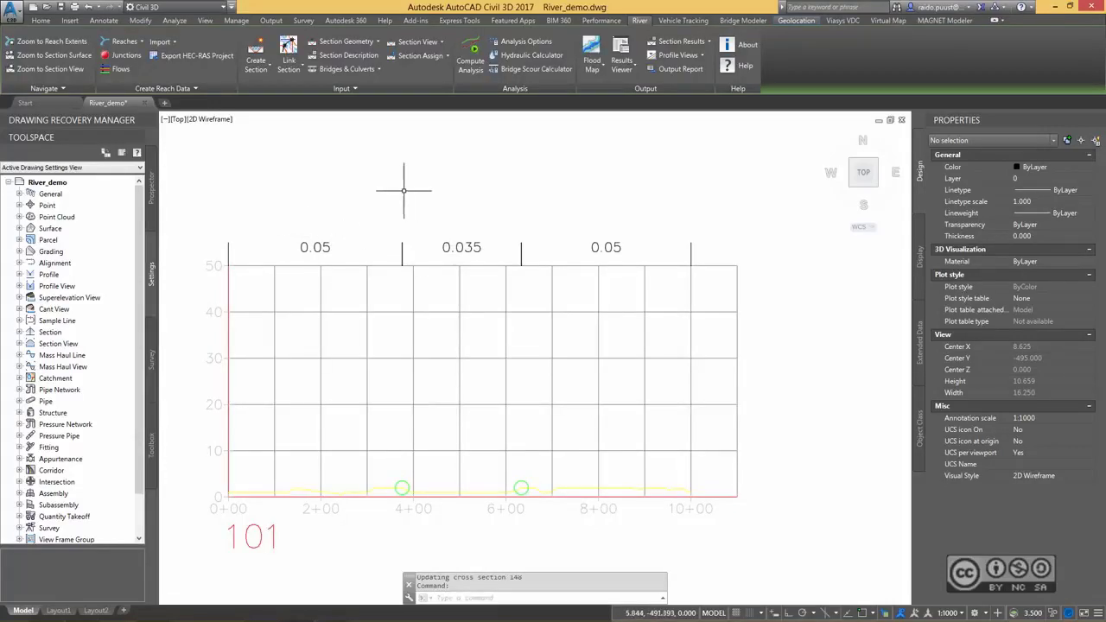
Return to the reach extents and name flow profiles 1 to 3 Minimum Flow, Average Flow and Maximum Flow.
click(54, 42)
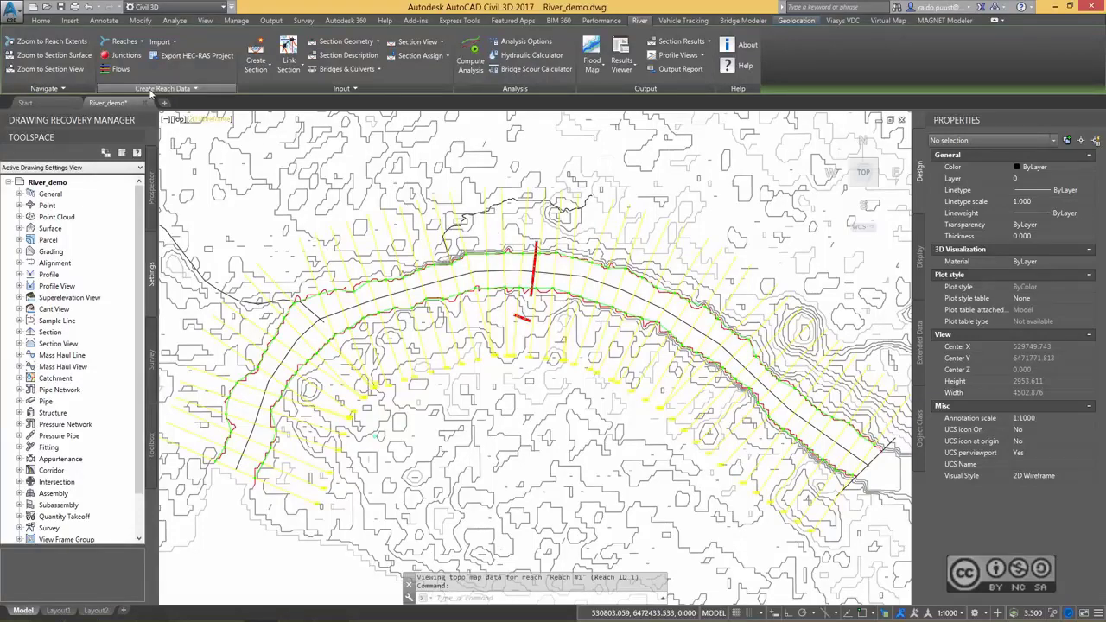
click(119, 69)
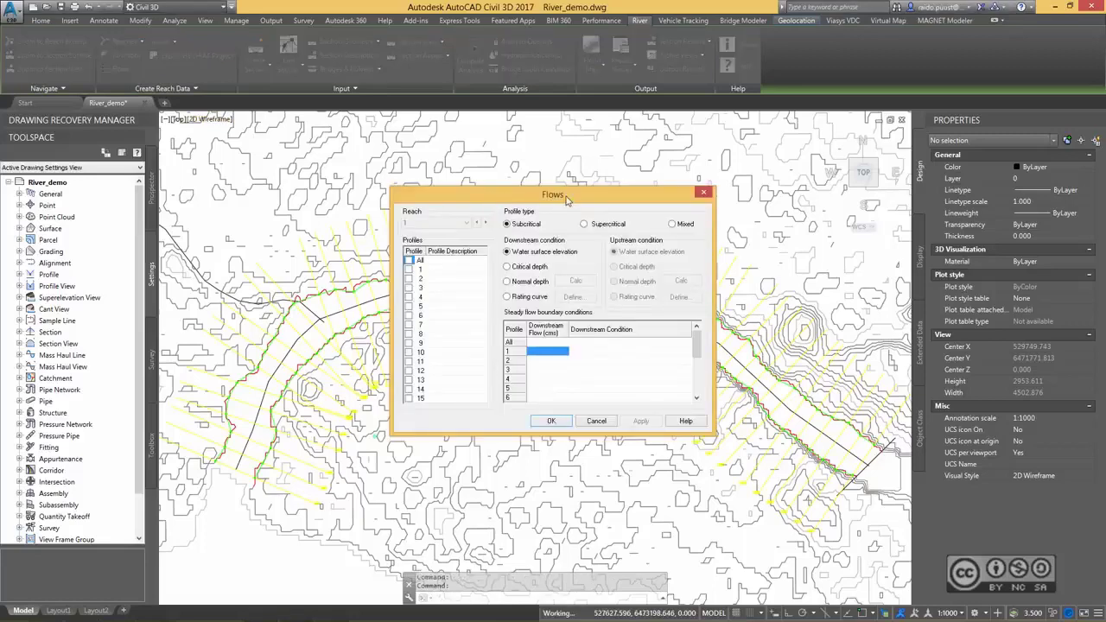
click(445, 271)
click(441, 270)
click(453, 279)
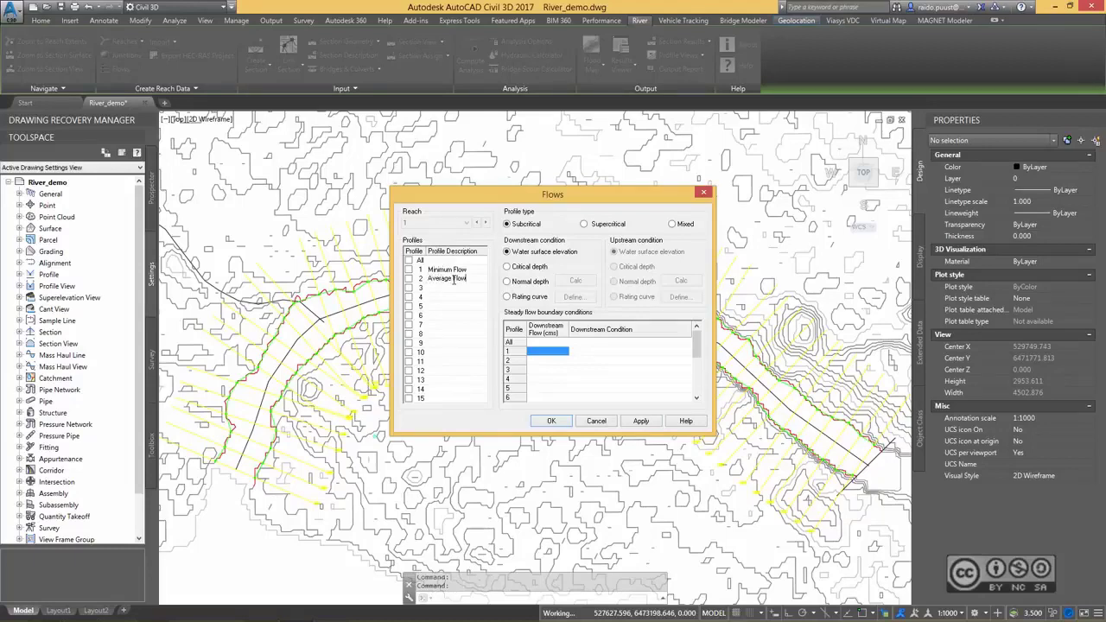
click(451, 289)
text(Maximum Flow)
key(Return)
Give profile 1 a downstream flow of 3.50 cms with critical depth as its downstream condition.
click(542, 355)
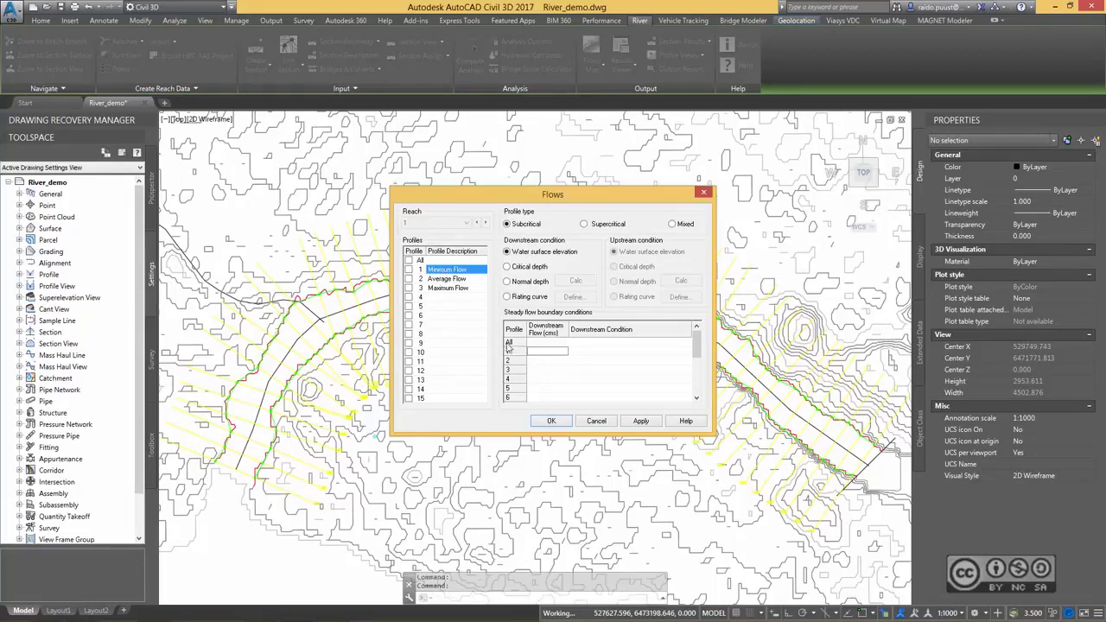
click(547, 352)
click(548, 360)
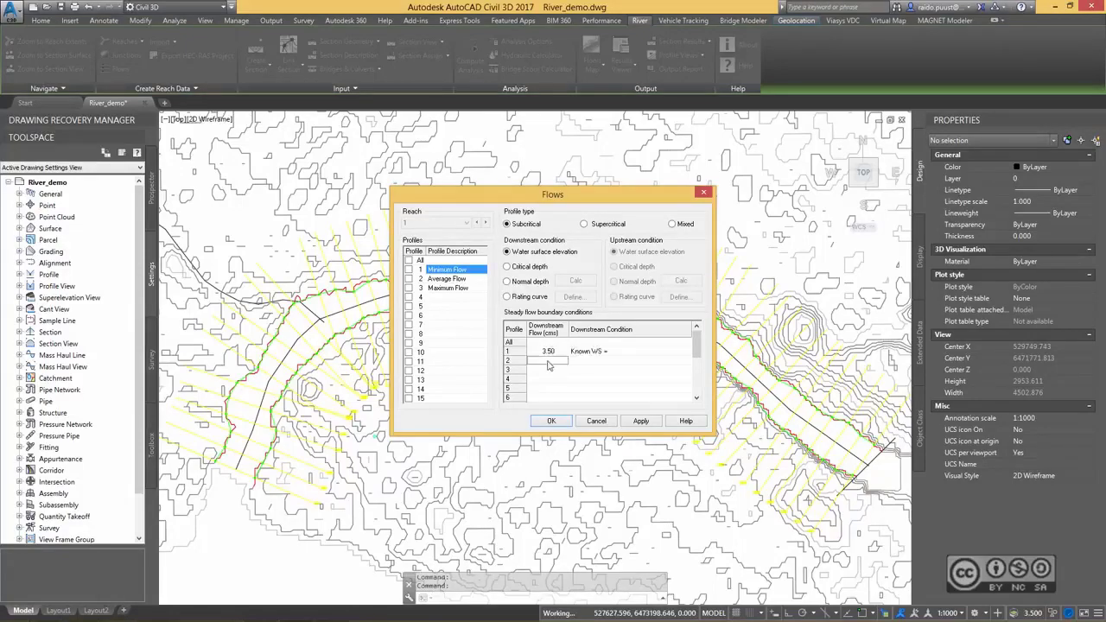
click(554, 351)
click(521, 268)
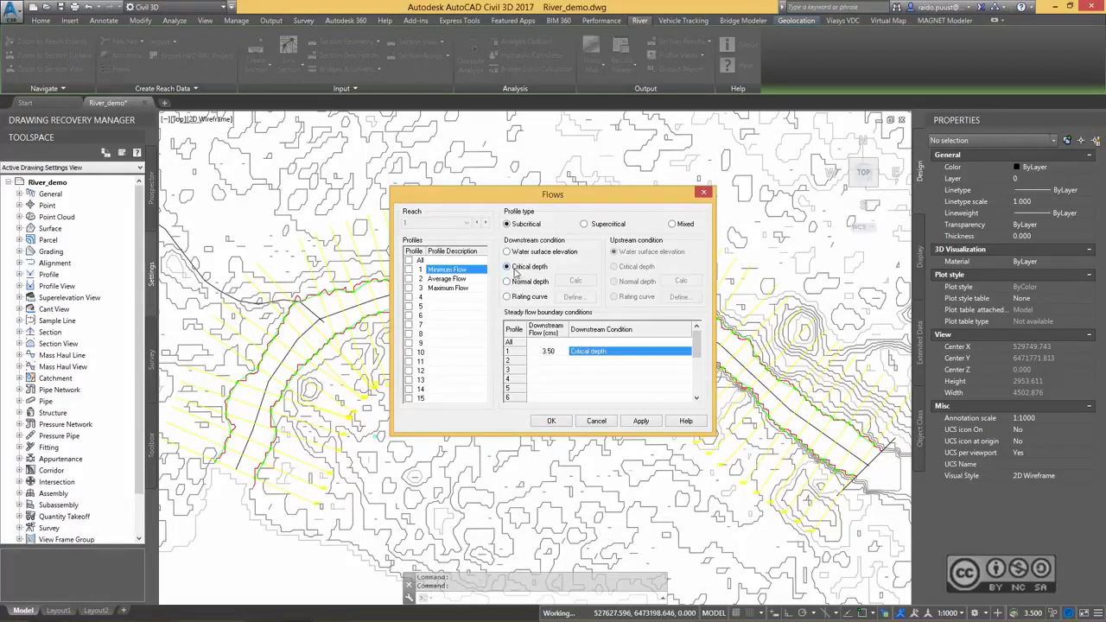
Give profile 2 a downstream flow of 60 cms with critical depth as its downstream condition.
click(554, 377)
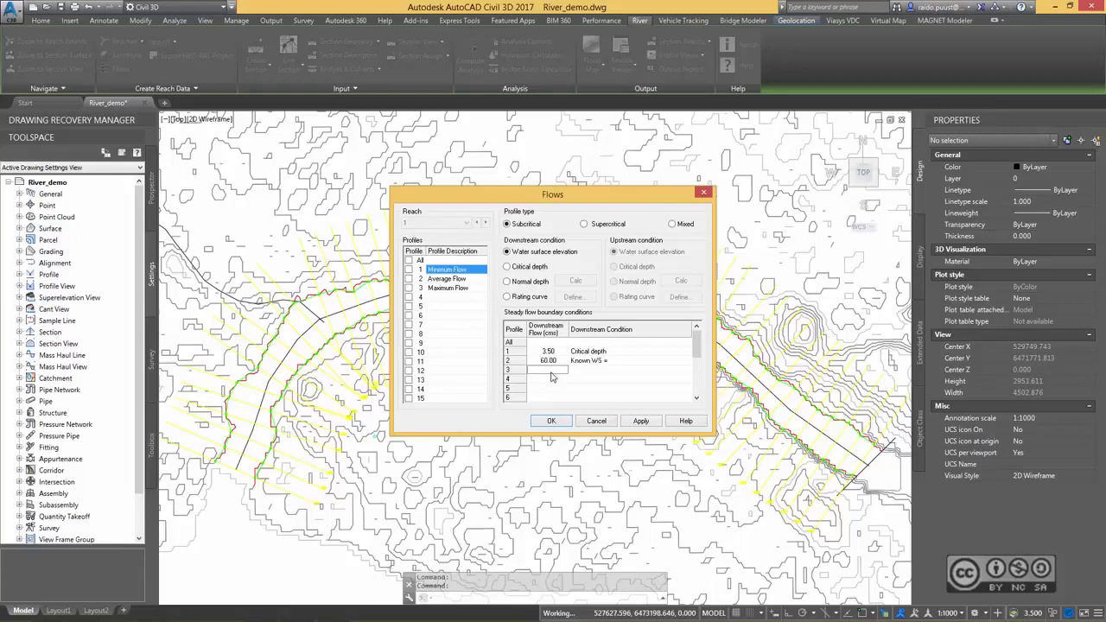
click(552, 362)
click(524, 267)
Give profile 3 a downstream flow of 900 cms with critical depth as its downstream condition.
click(554, 370)
text(900)
key(Return)
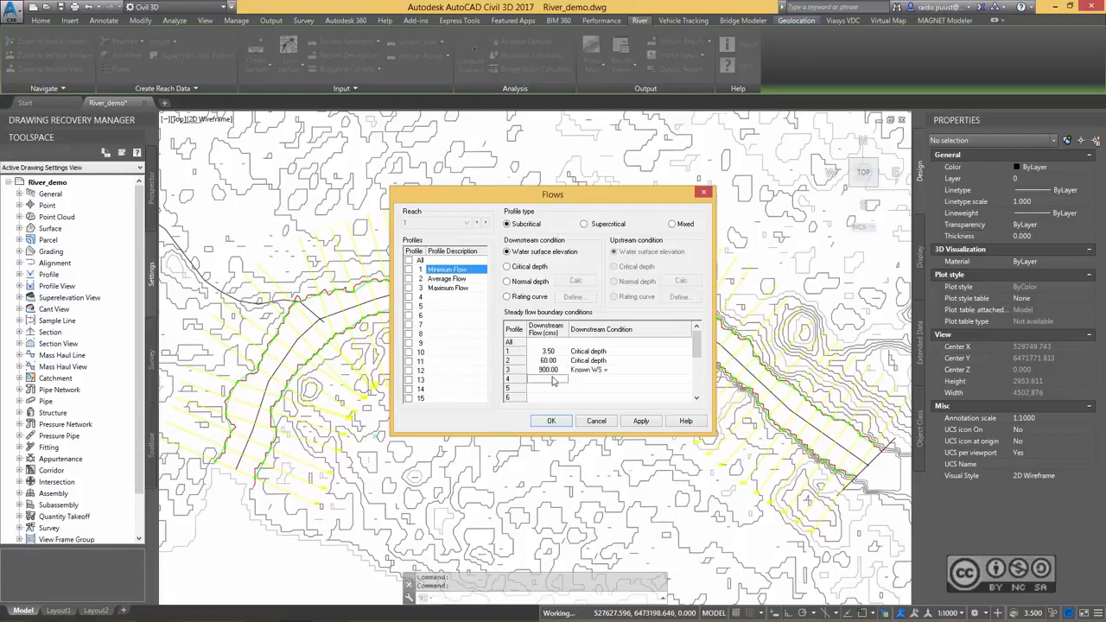
click(549, 374)
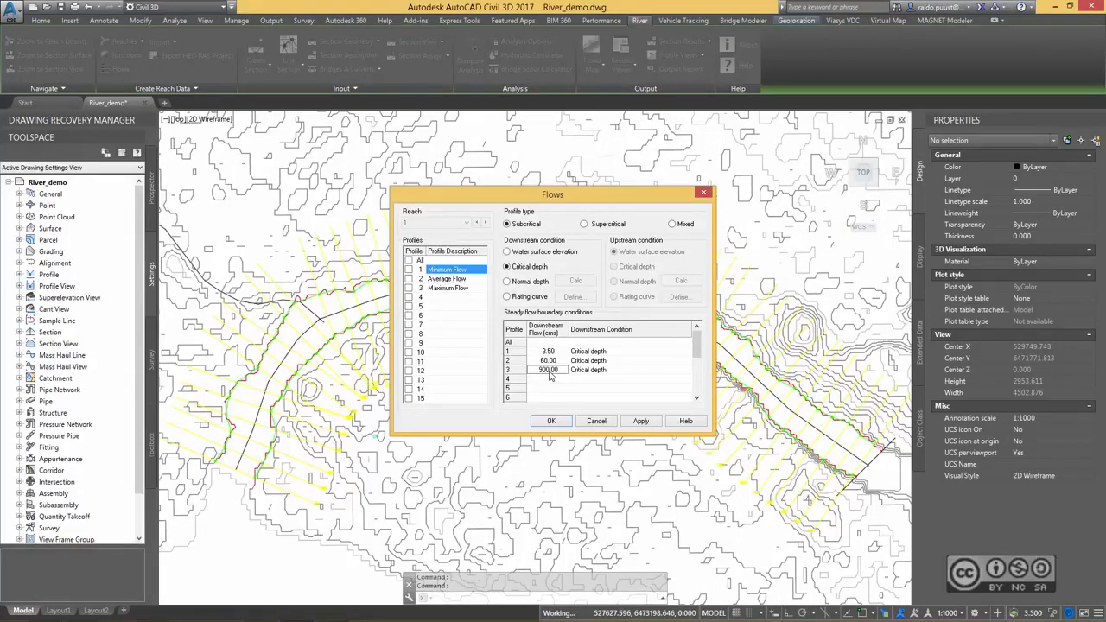
Apply the flow settings and compute the HEC-RAS steady flow analysis for all three profiles.
click(640, 421)
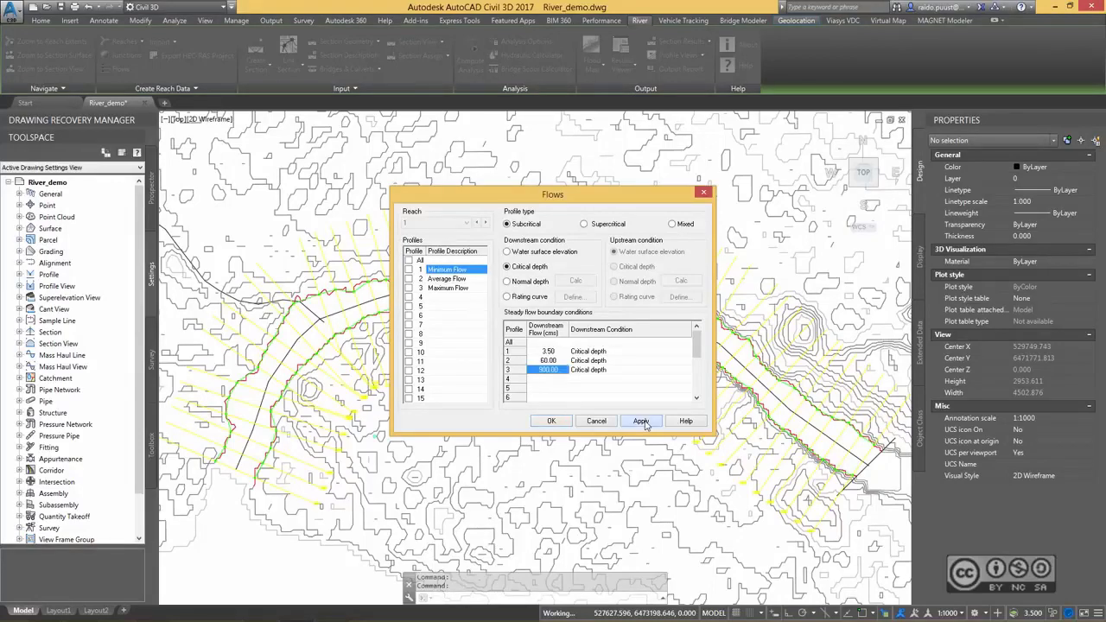
click(552, 421)
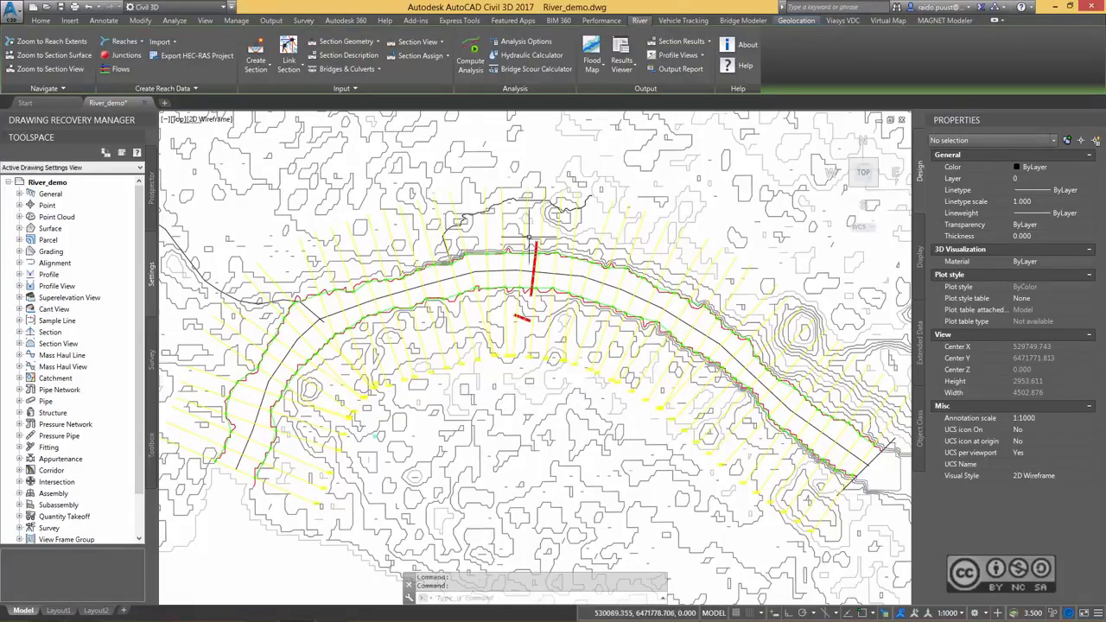
click(472, 60)
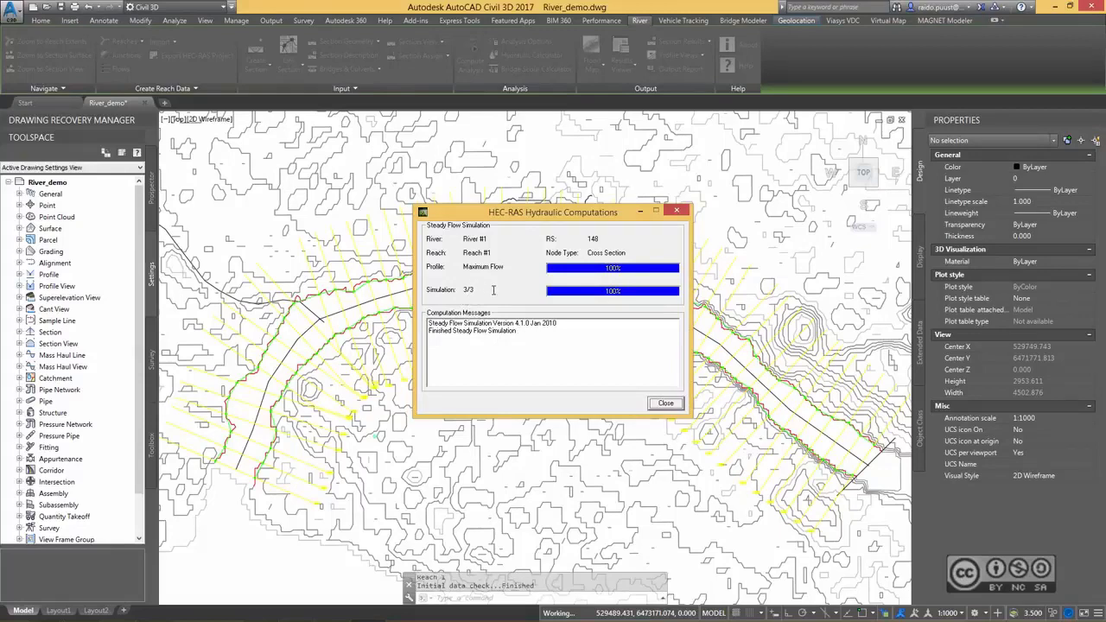
click(666, 404)
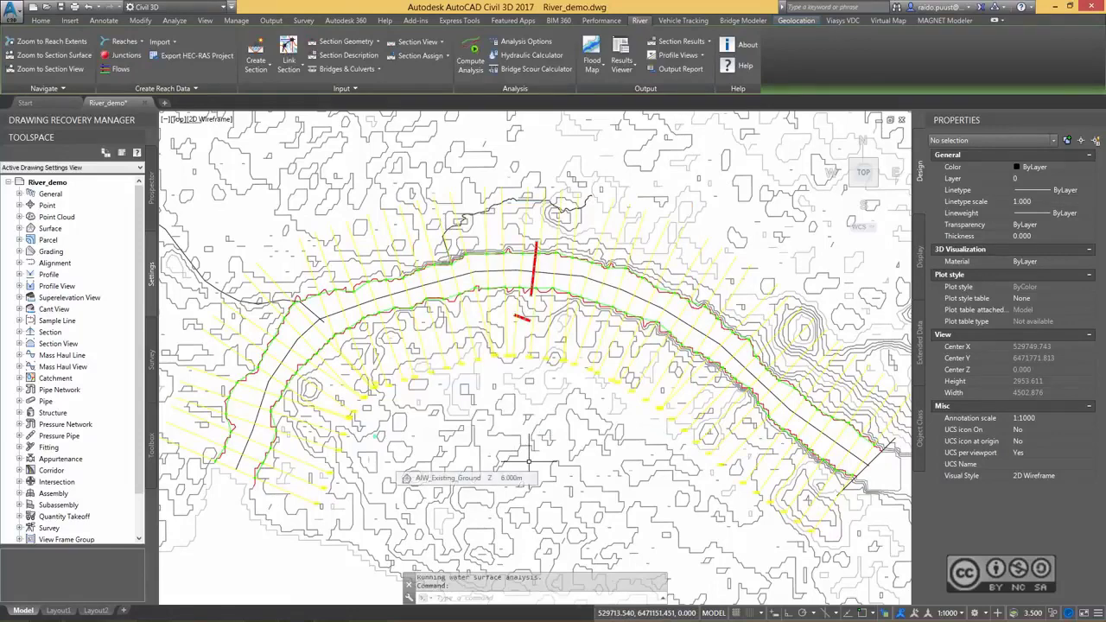
click(550, 147)
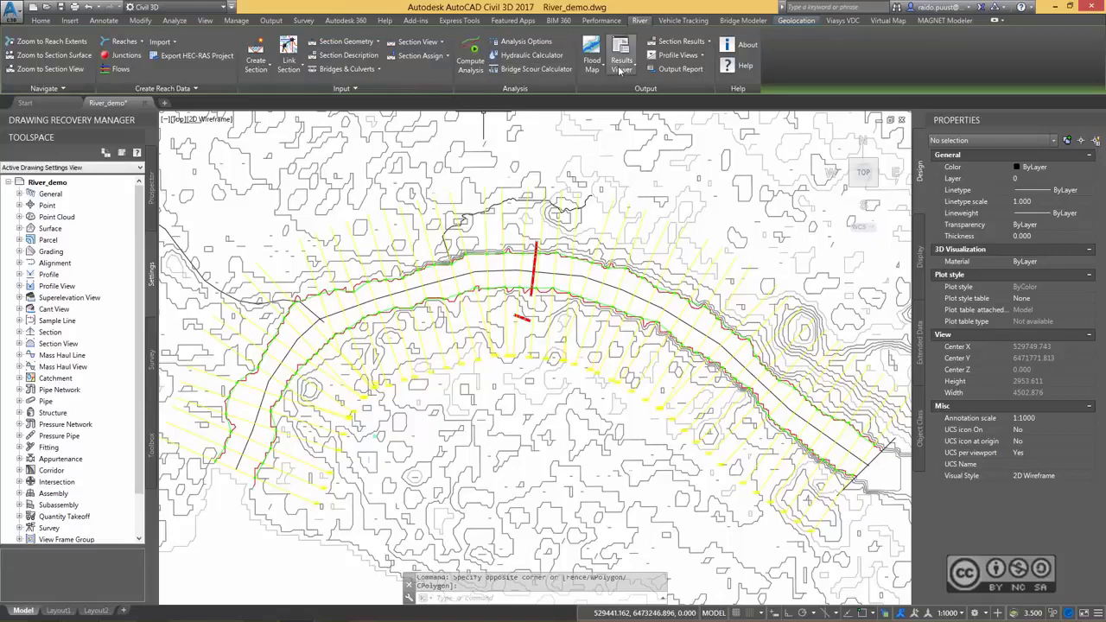
Set up new section results that include analyzed profiles 1, 2 and 3.
click(681, 41)
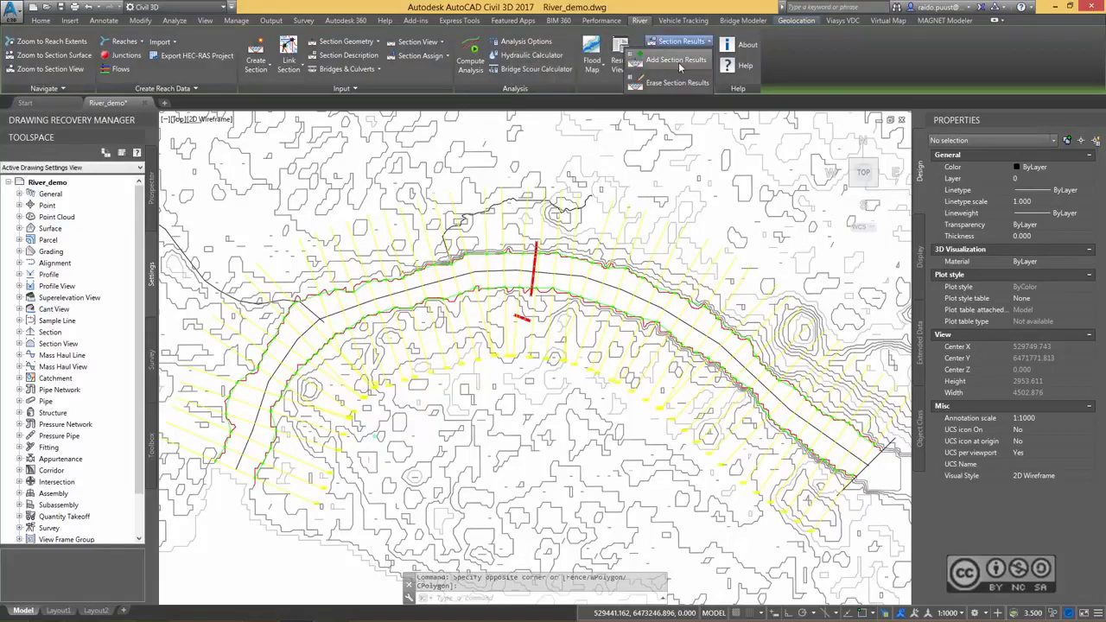
click(678, 62)
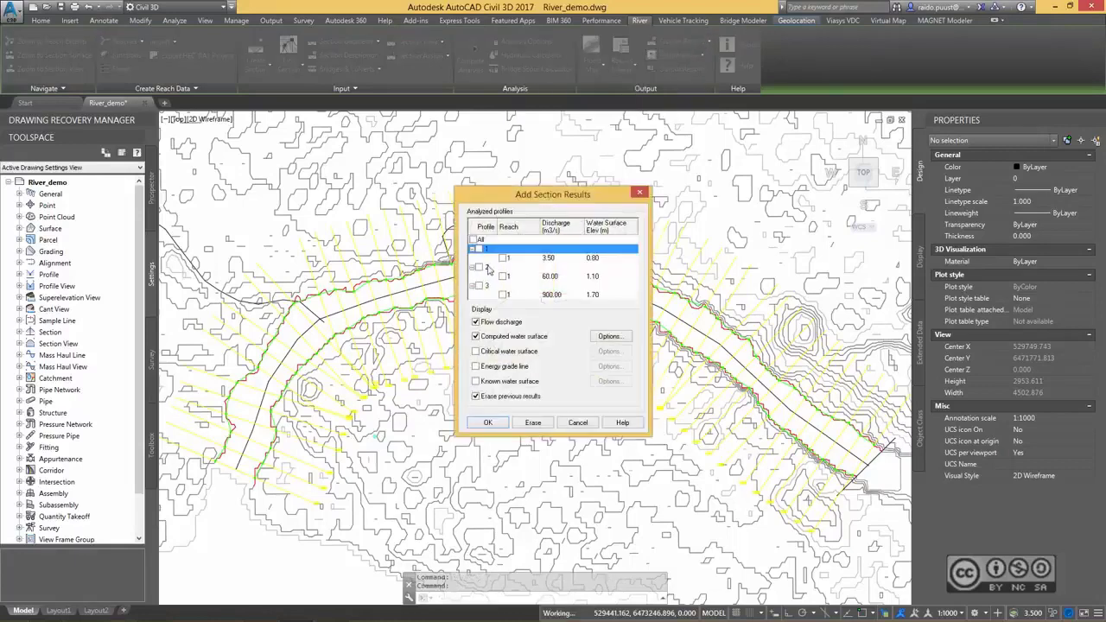
click(479, 249)
click(480, 267)
click(480, 285)
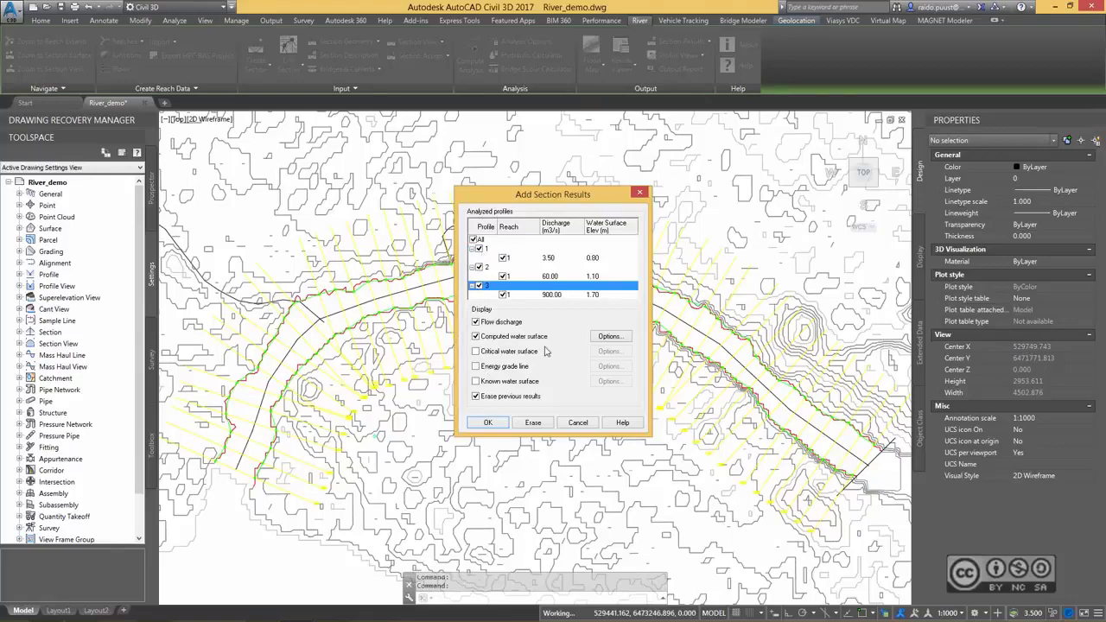
Set profile 1's computed water surface colour to green in the section results.
click(518, 249)
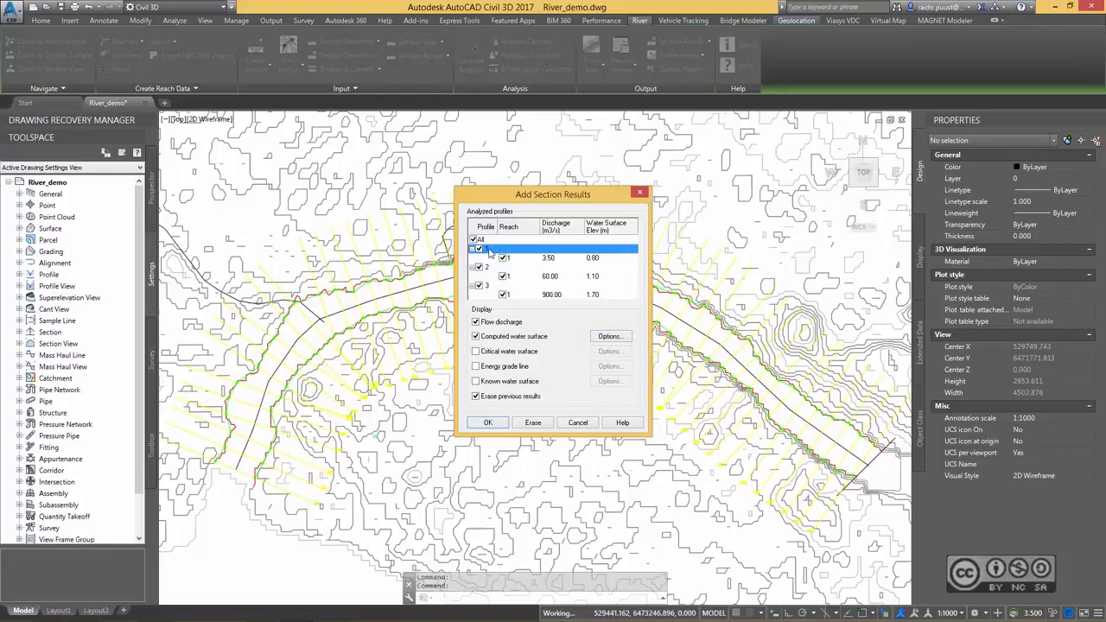
click(615, 337)
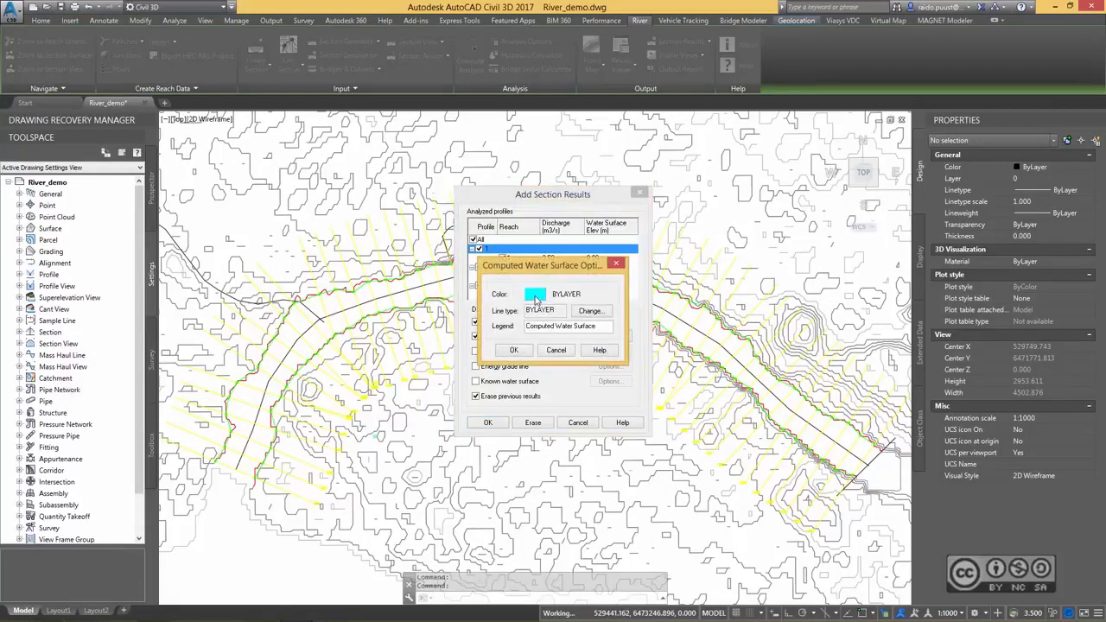
click(536, 296)
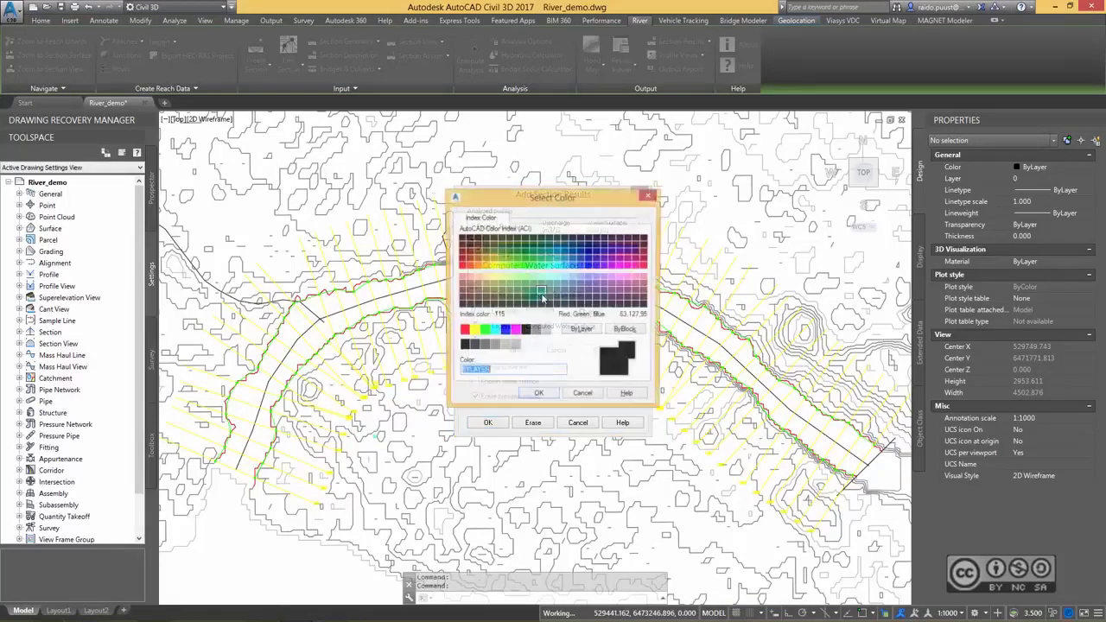
click(485, 331)
click(538, 395)
click(519, 354)
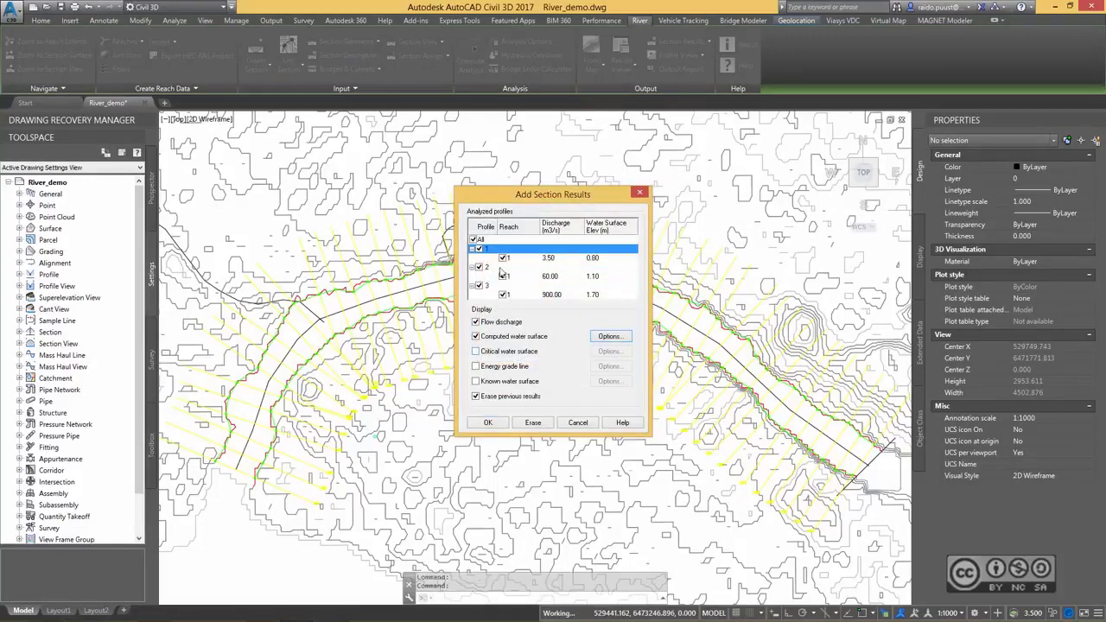
Set profile 2's computed water surface colour to blue in the section results.
click(499, 268)
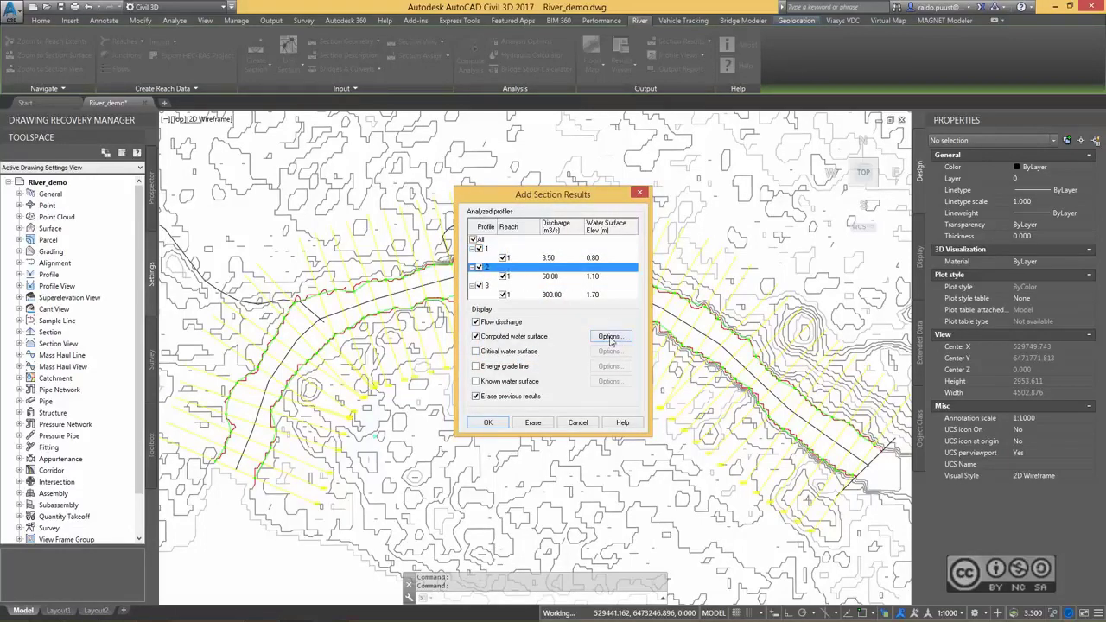
click(610, 337)
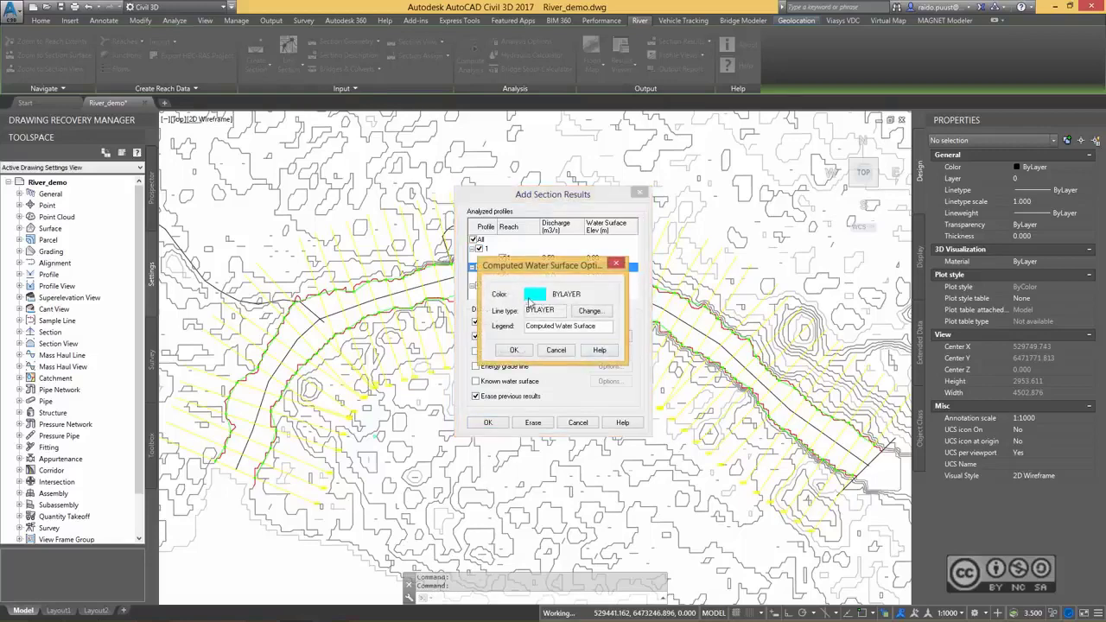
click(519, 350)
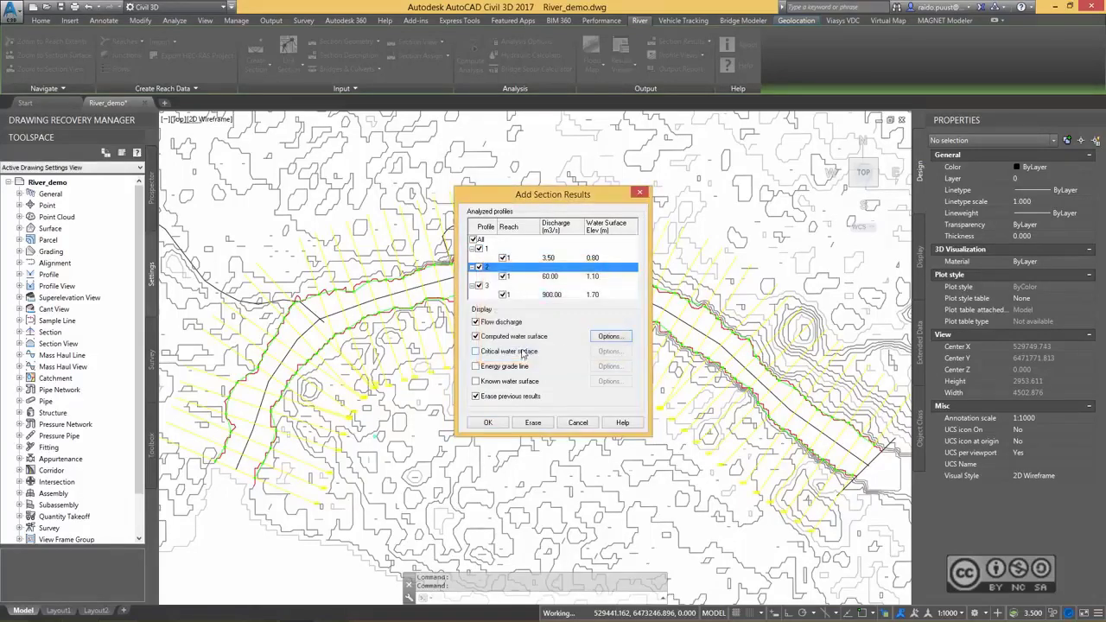
Set profile 3's computed water surface colour to red and add the results to the cross sections.
click(494, 286)
click(610, 337)
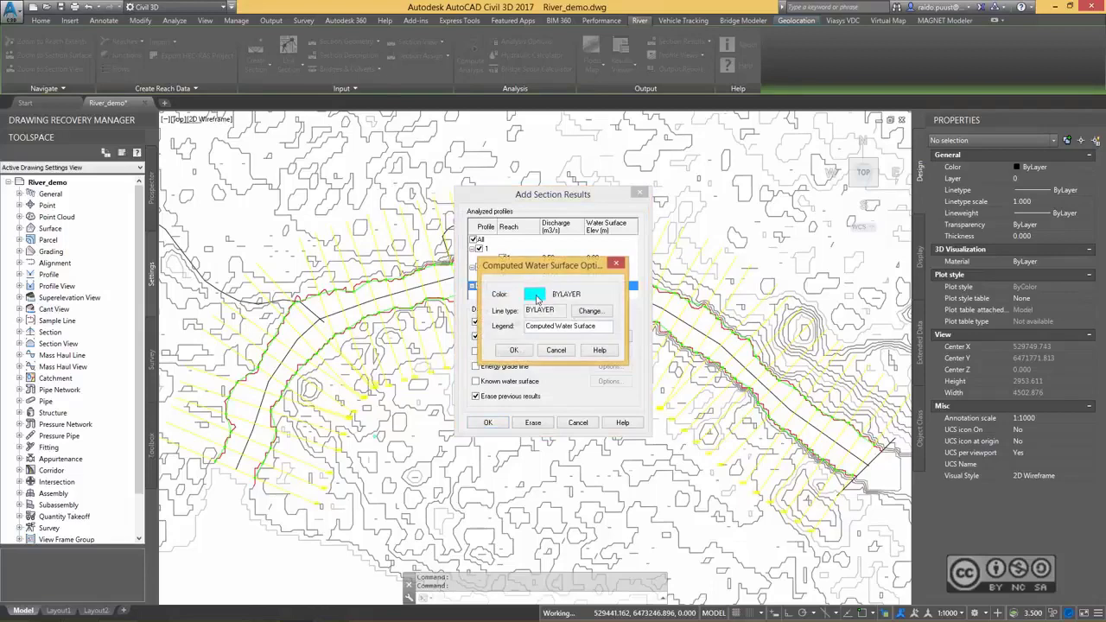
click(536, 298)
click(467, 327)
click(530, 395)
click(513, 350)
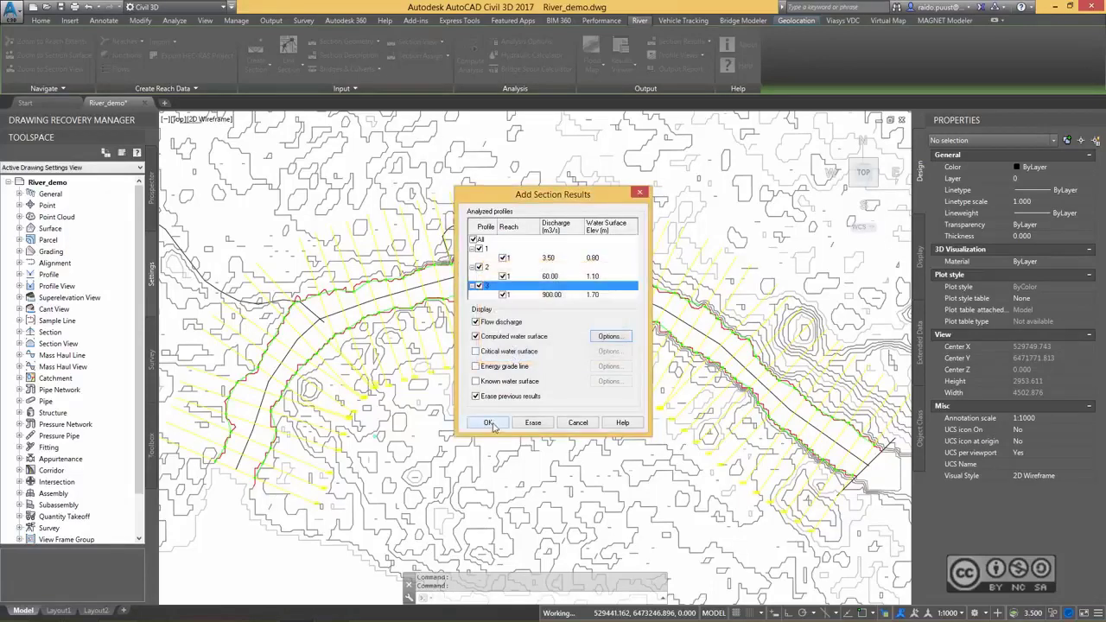
click(489, 422)
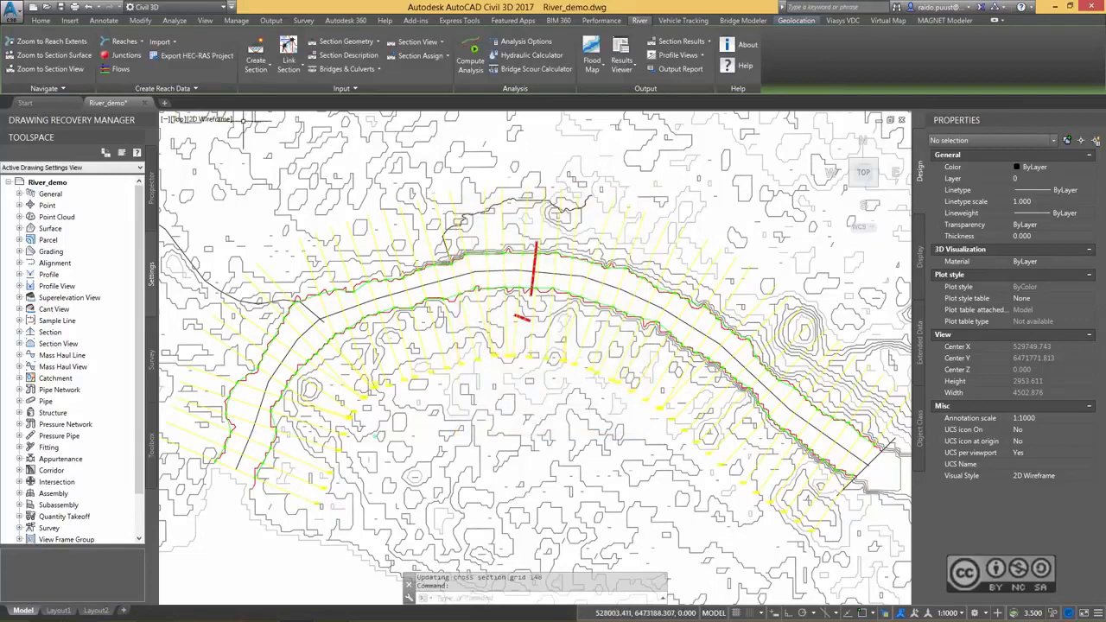
Zoom to the section view of cross section 108 and examine its water surface lines and flow legend.
click(52, 69)
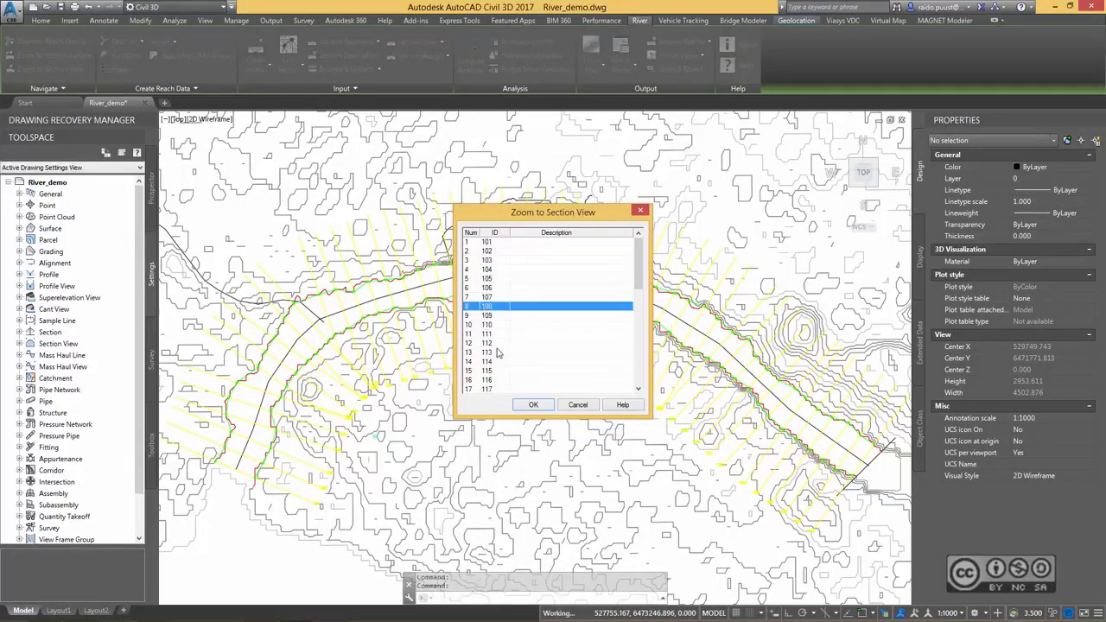
click(535, 407)
scroll(469, 371, up, 5)
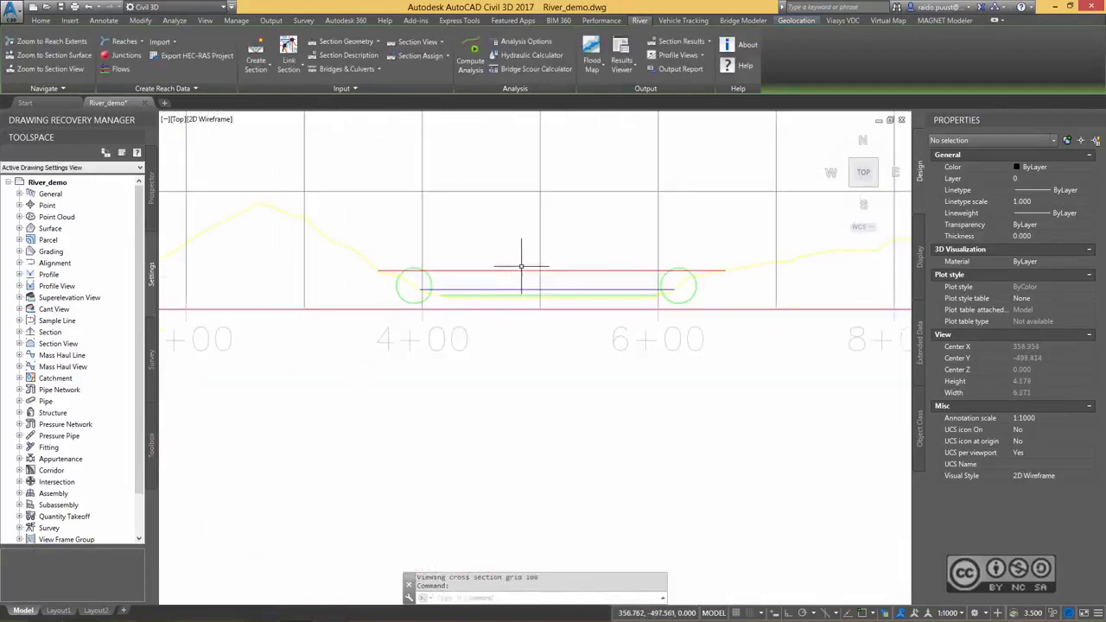
middle_drag(514, 239, 484, 256)
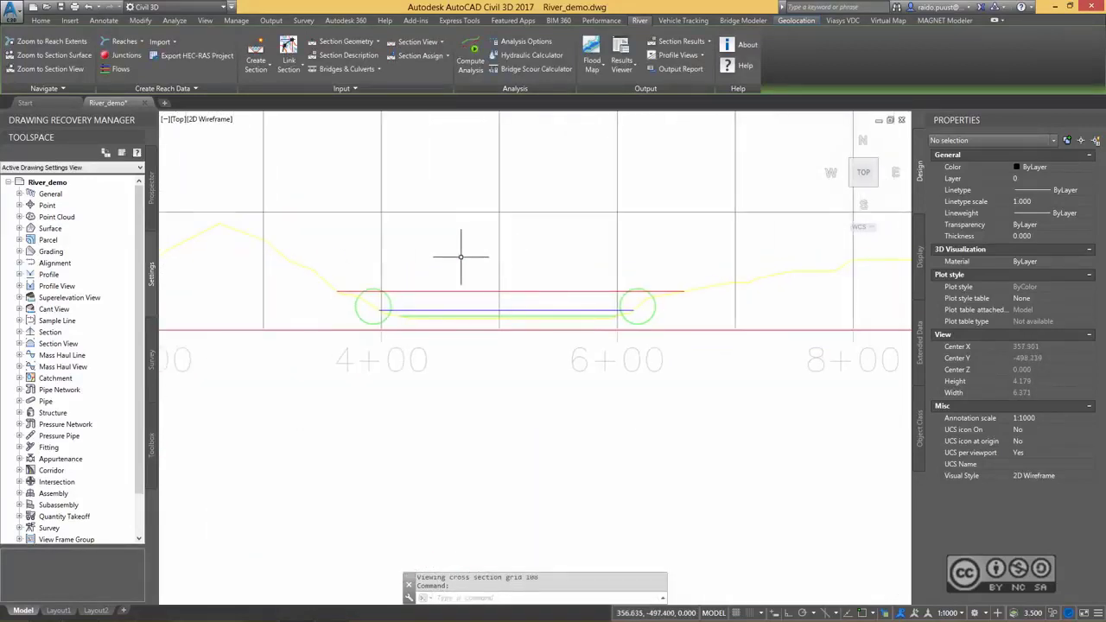
scroll(452, 230, down, 8)
click(468, 494)
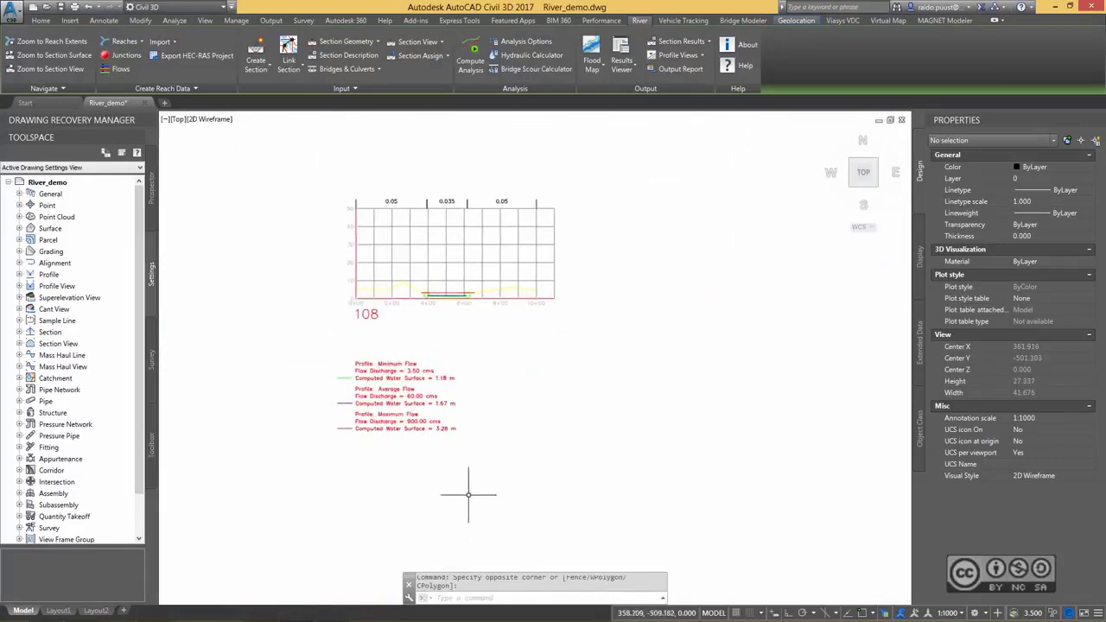
scroll(444, 395, up, 4)
scroll(456, 365, down, 4)
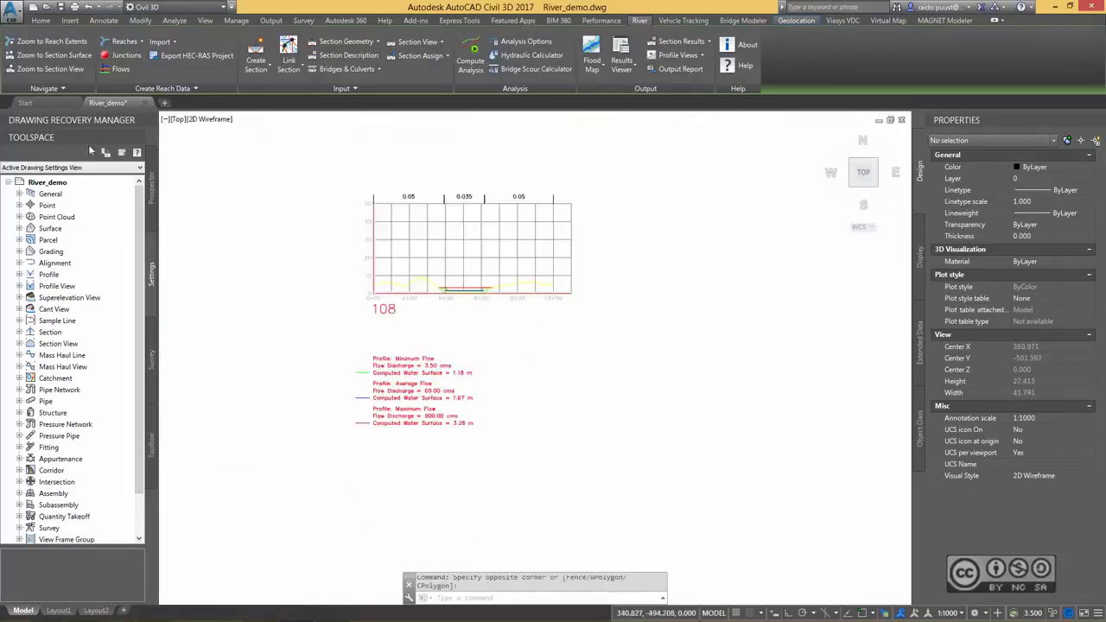
Return to the reach extents and set up a floodplain map that includes profiles 1, 2 and 3.
click(52, 42)
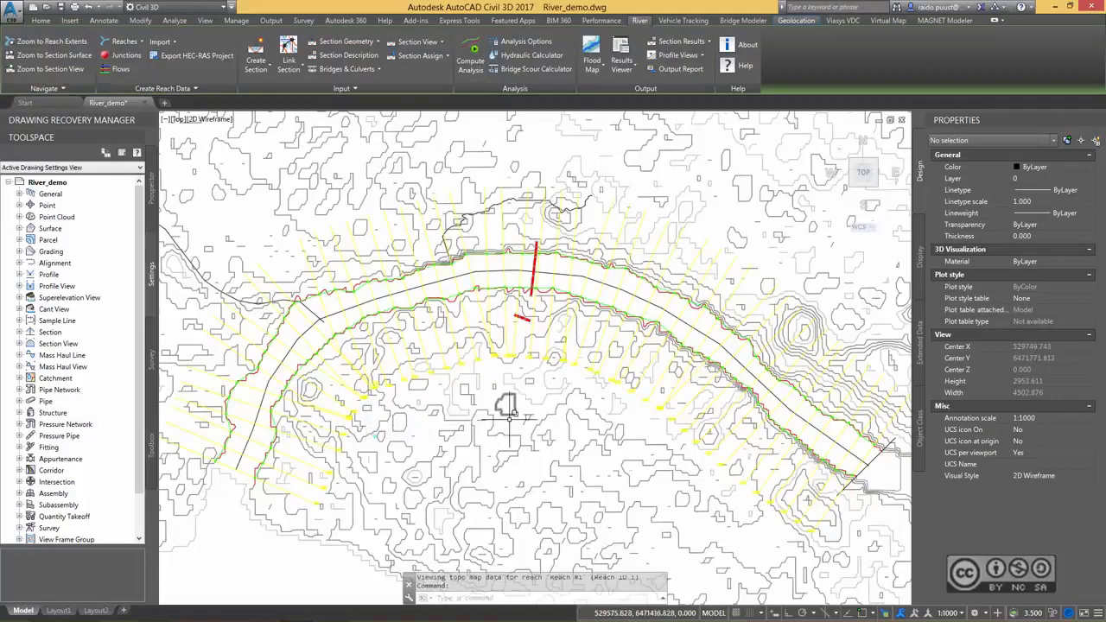
click(592, 71)
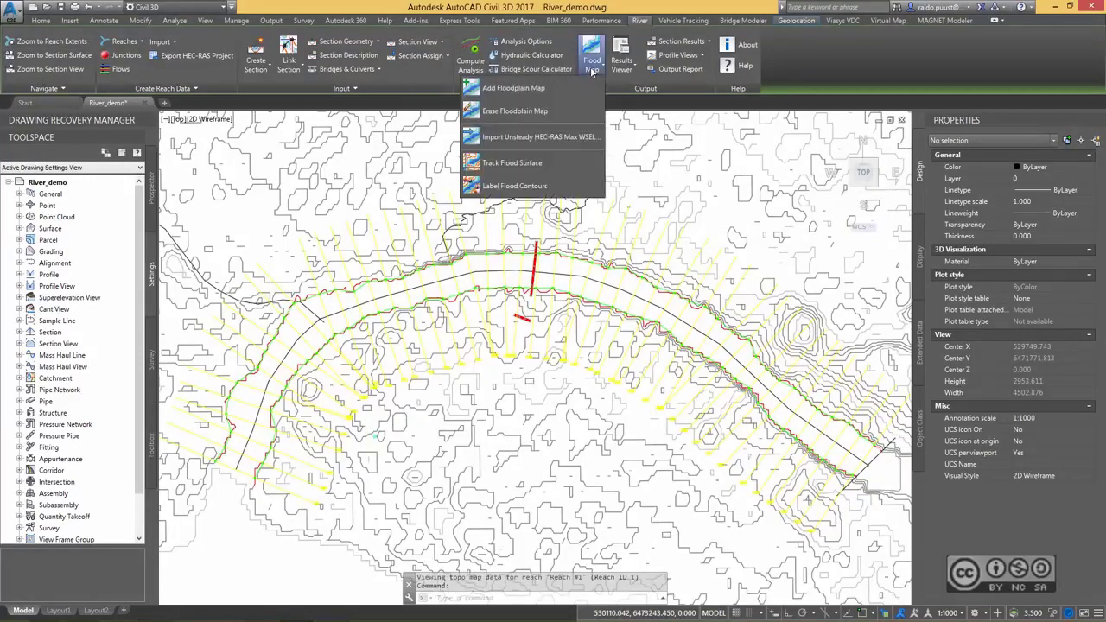
click(511, 88)
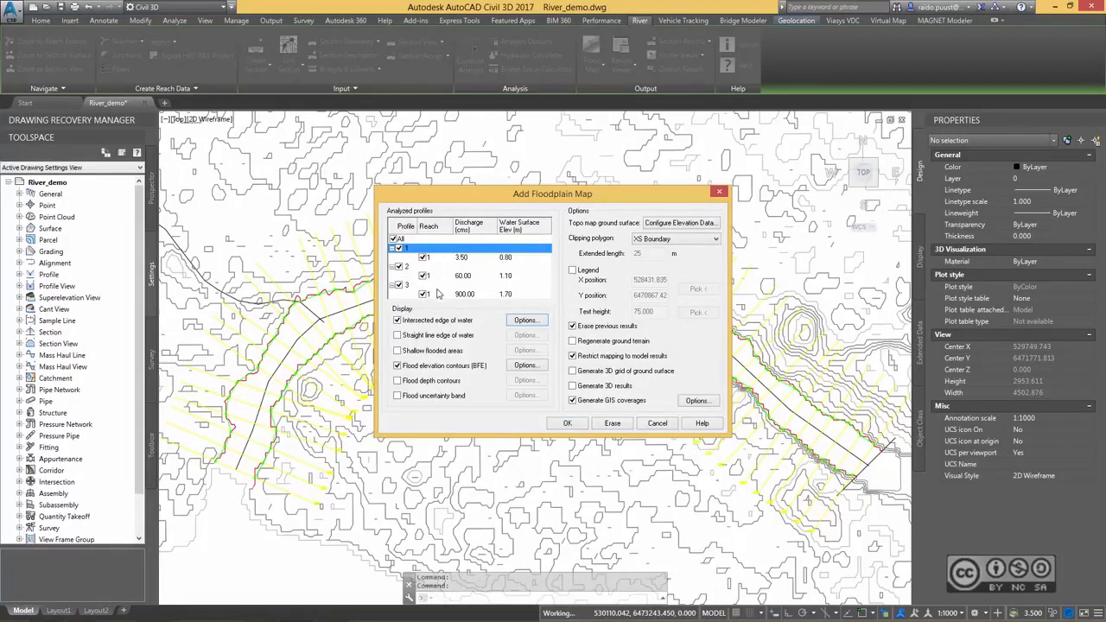
Fill profile 1's intersected edge of water with a SOLID hatch pattern.
click(534, 323)
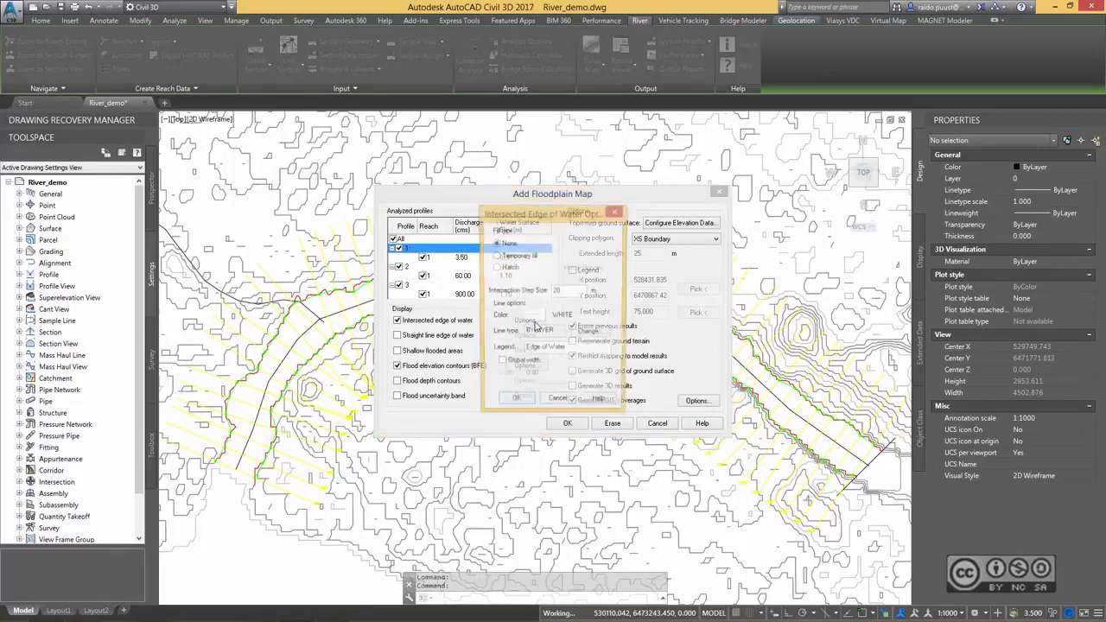
click(496, 267)
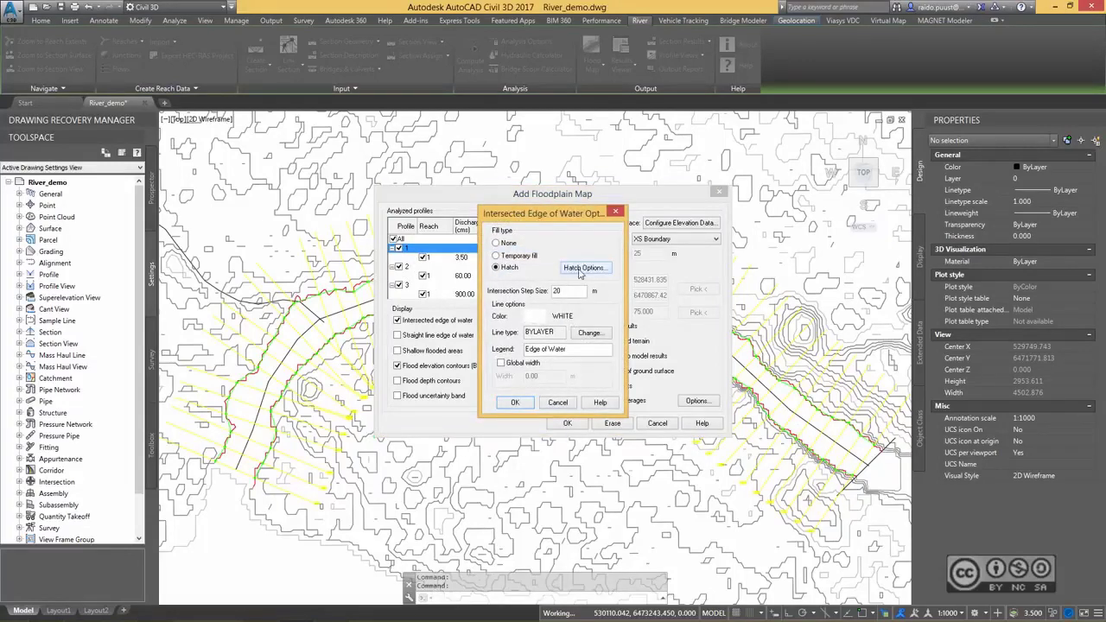
click(583, 267)
click(519, 287)
click(484, 256)
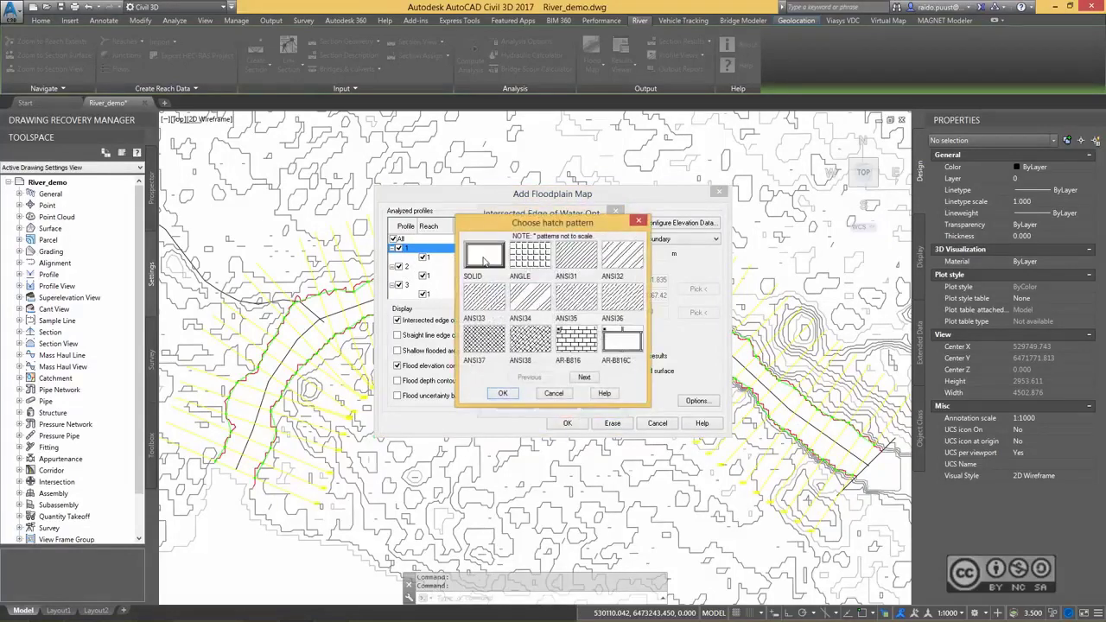
click(503, 393)
click(523, 335)
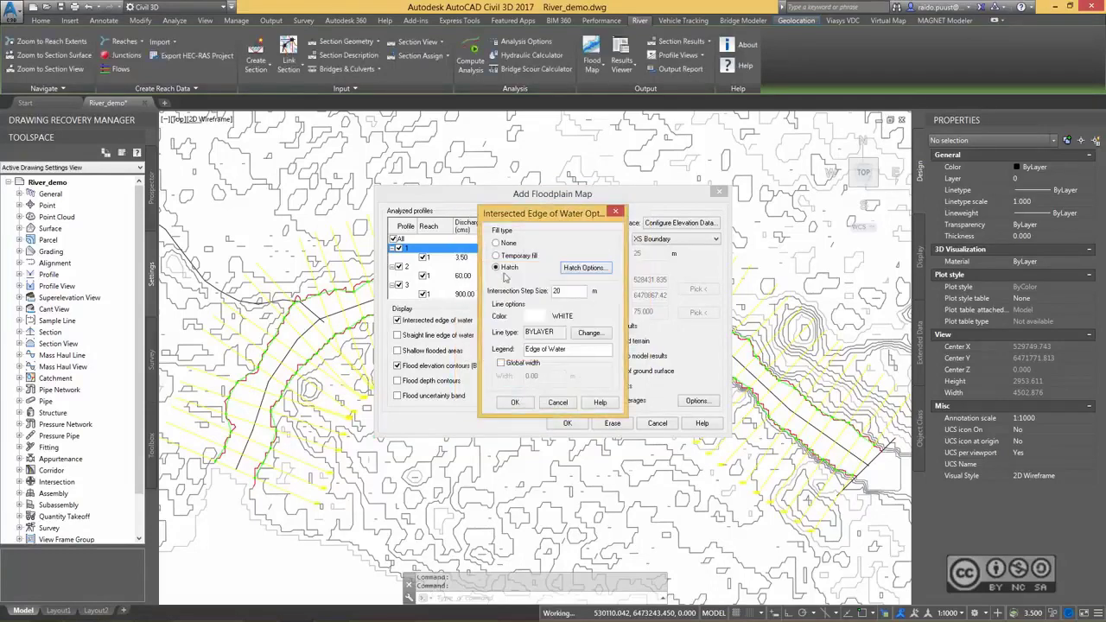
Set the line colour of profile 1's intersected edge of water to green.
click(534, 316)
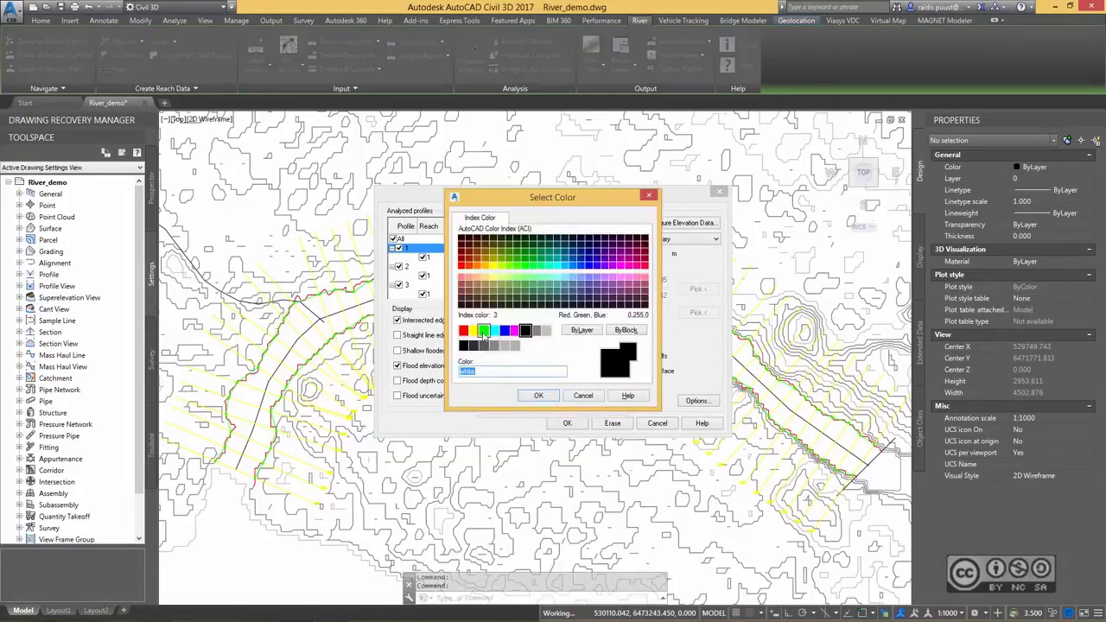
click(525, 331)
click(538, 395)
click(515, 401)
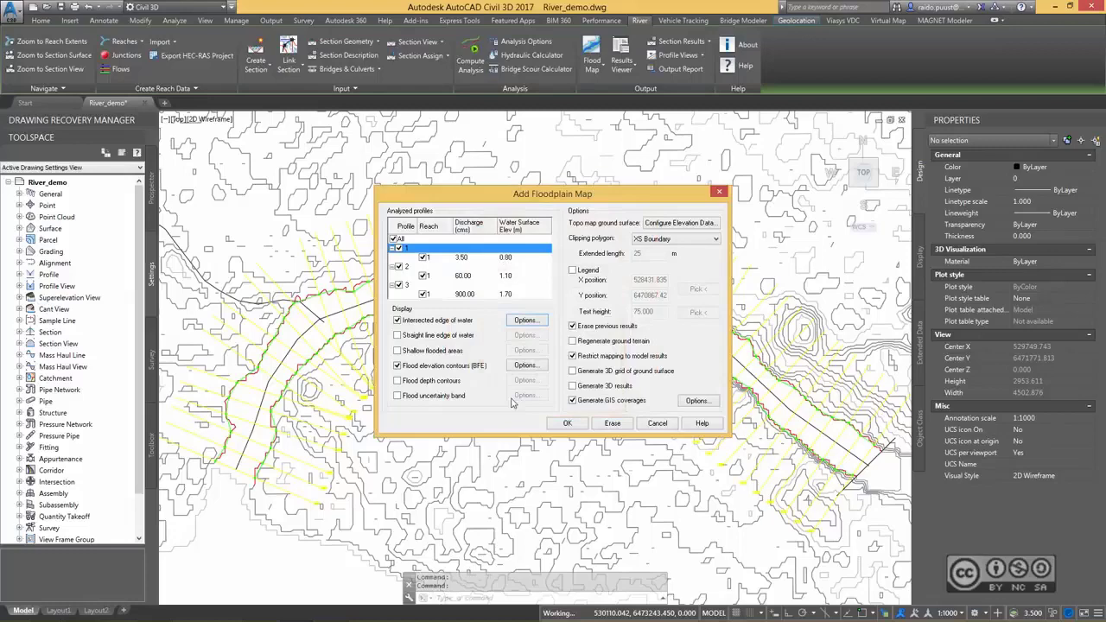
Keep a SOLID hatch fill for profile 2's intersected edge of water and set its line colour to cyan.
click(432, 267)
click(525, 321)
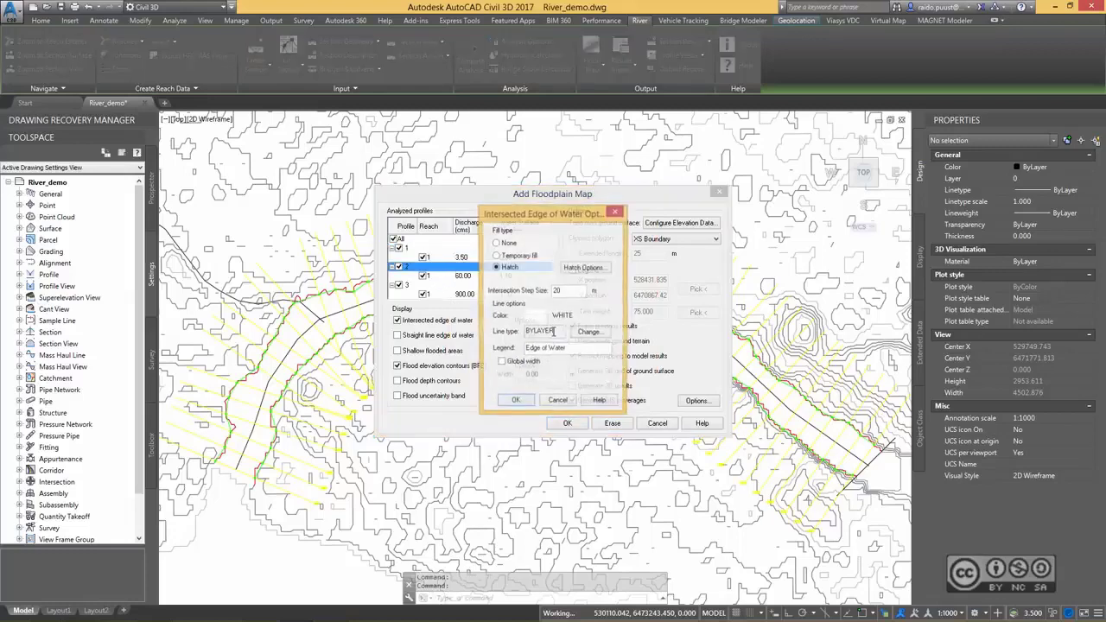
click(587, 270)
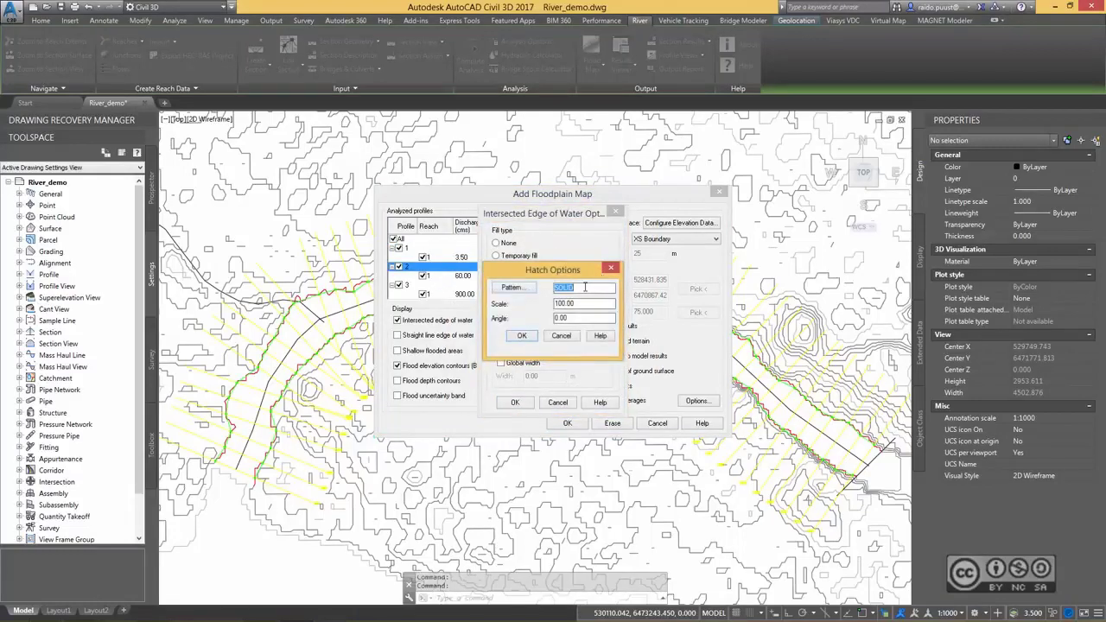
click(522, 335)
click(536, 319)
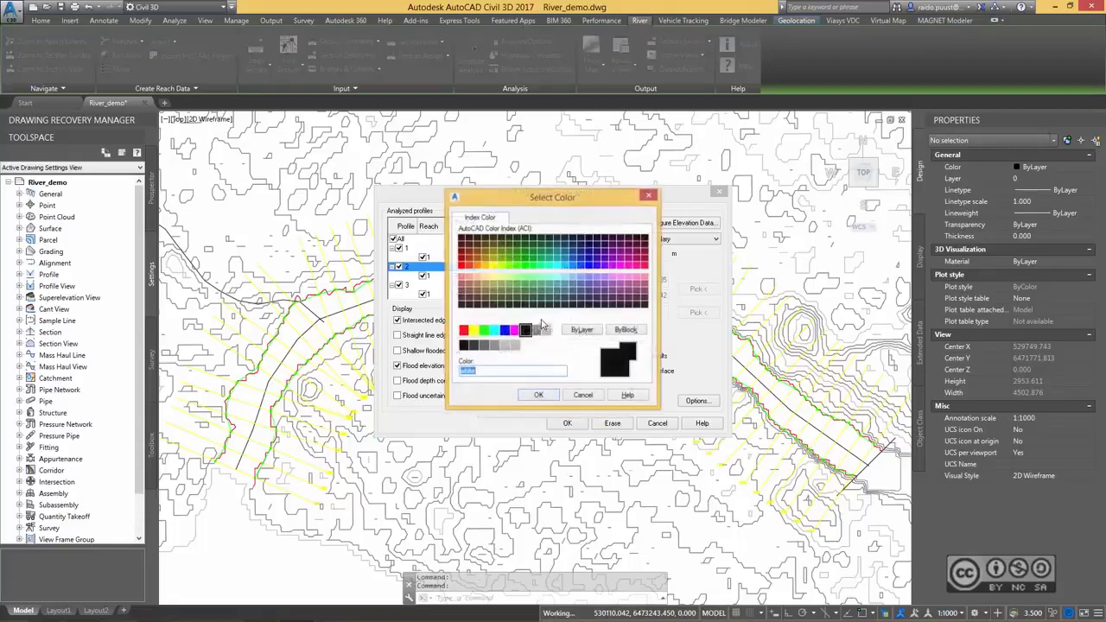
click(495, 334)
click(538, 395)
click(516, 400)
Set the line colour of profile 3's intersected edge of water to red.
click(443, 287)
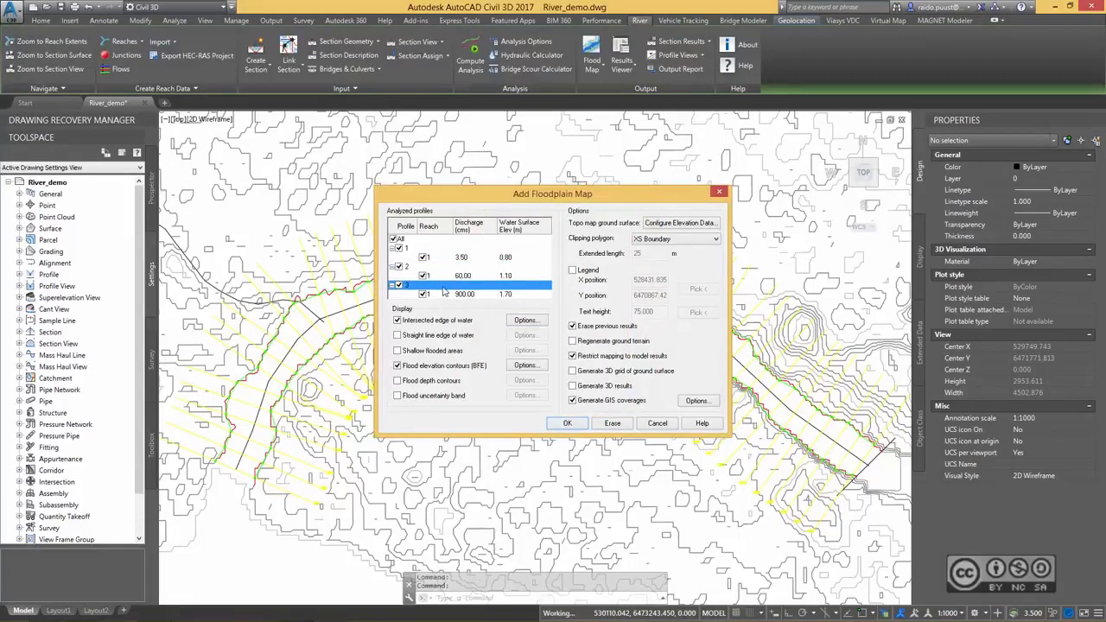
click(525, 320)
click(536, 320)
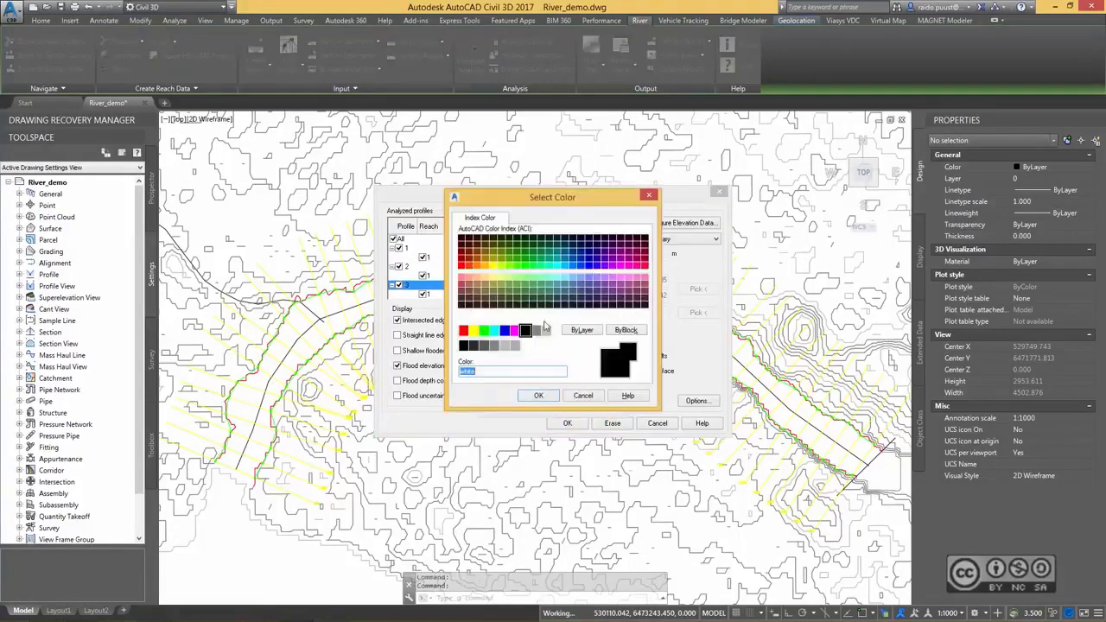
click(463, 330)
click(538, 395)
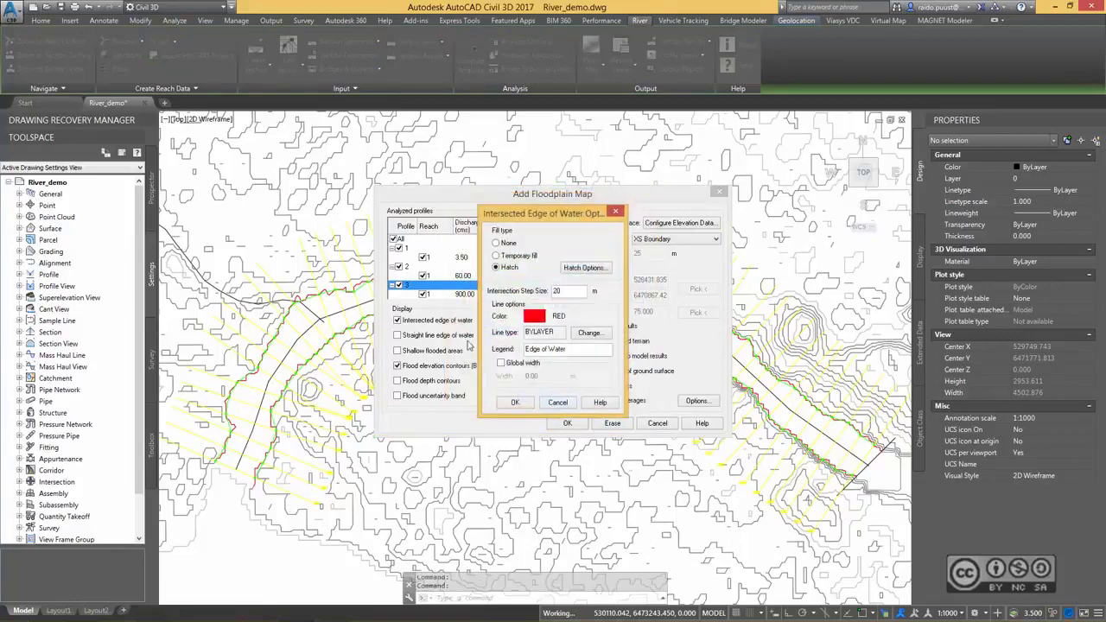
click(516, 401)
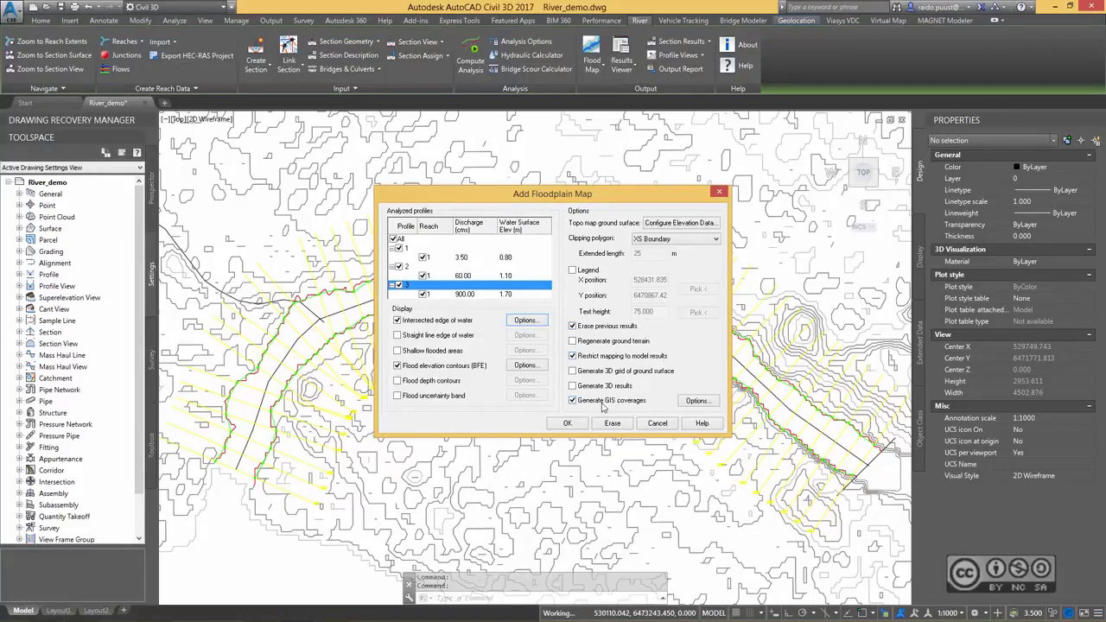
Add a legend at about X 527423.879, Y 6470185.11, southwest of the river bend, and generate the floodplain map with GIS coverages.
click(702, 403)
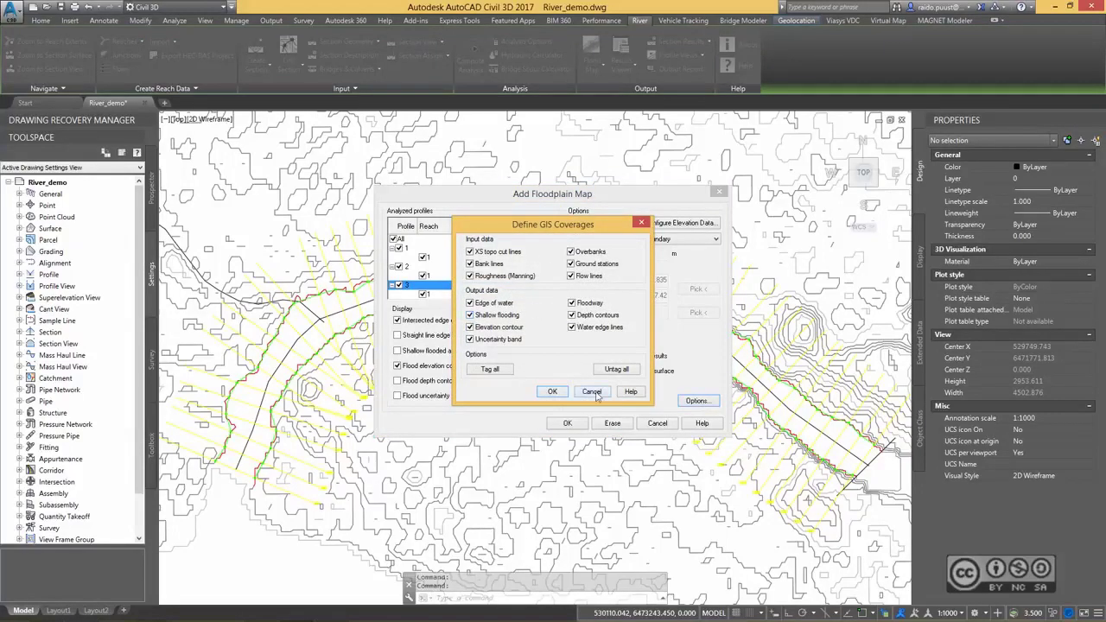
click(593, 393)
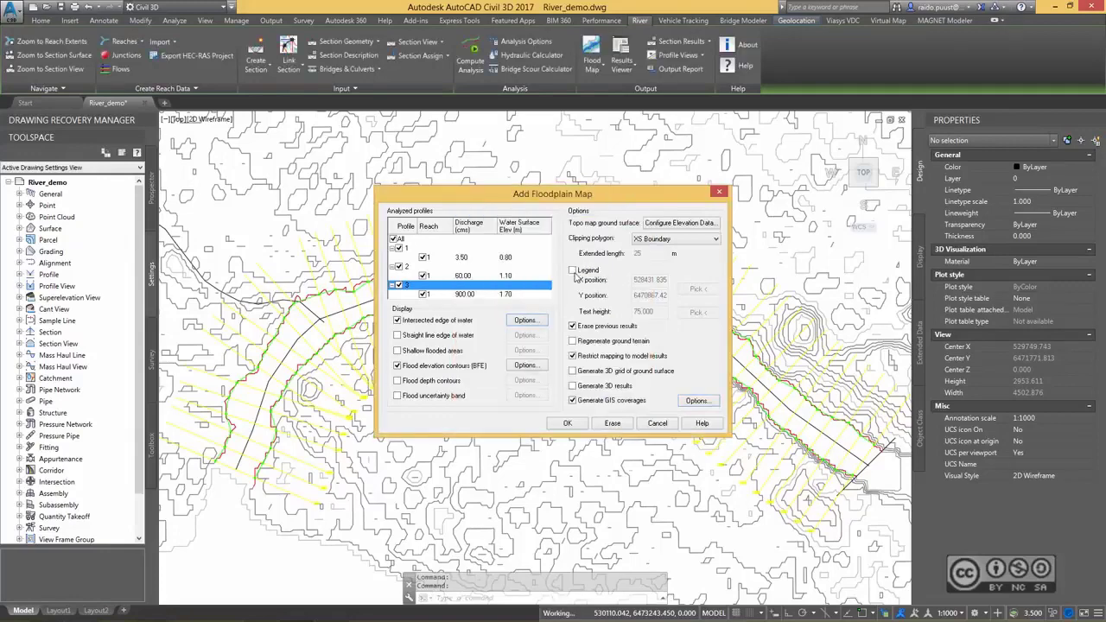
click(573, 272)
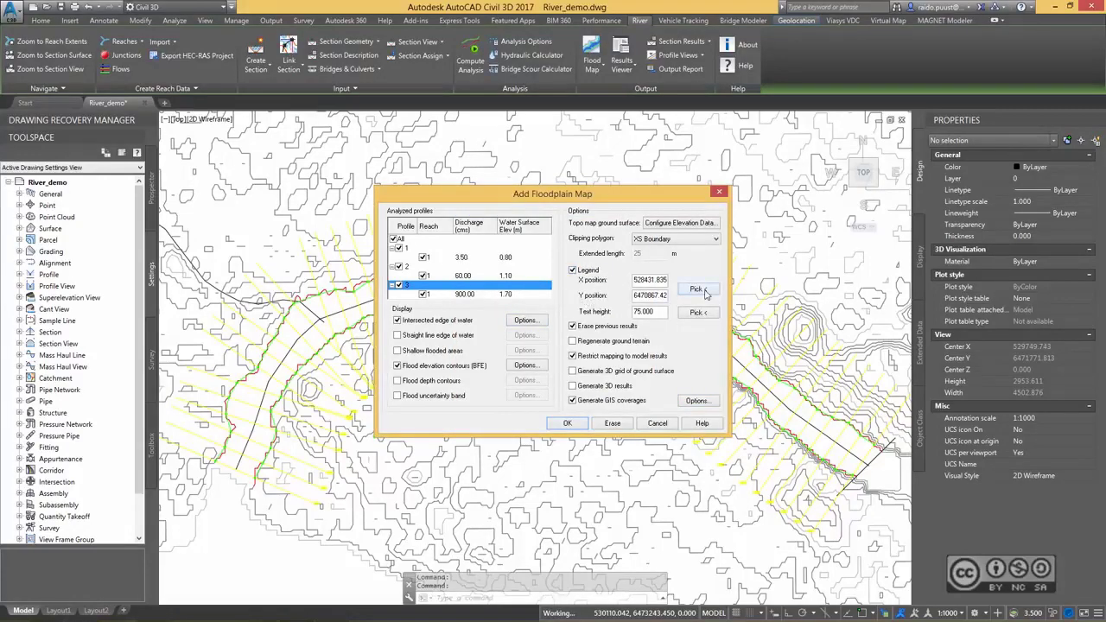
click(697, 289)
middle_drag(262, 586, 327, 380)
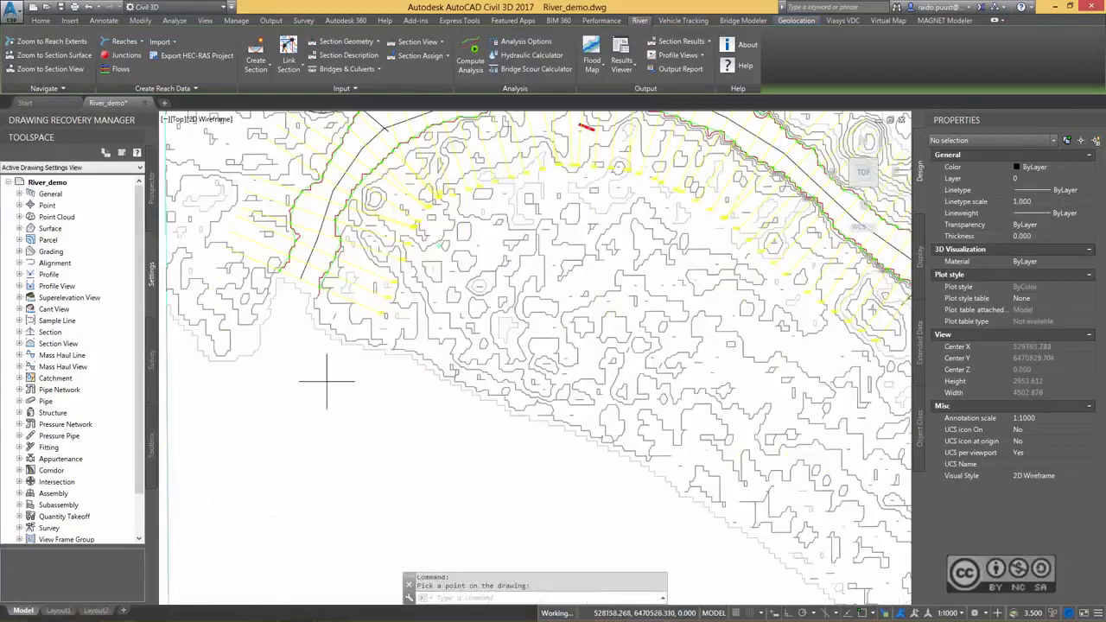
click(226, 446)
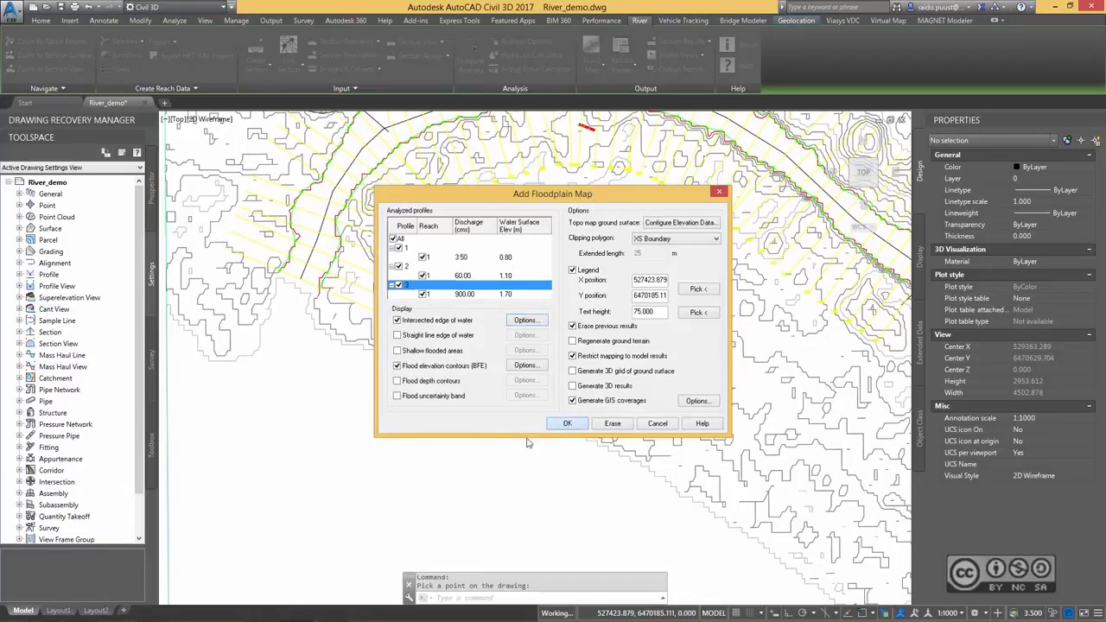
click(567, 423)
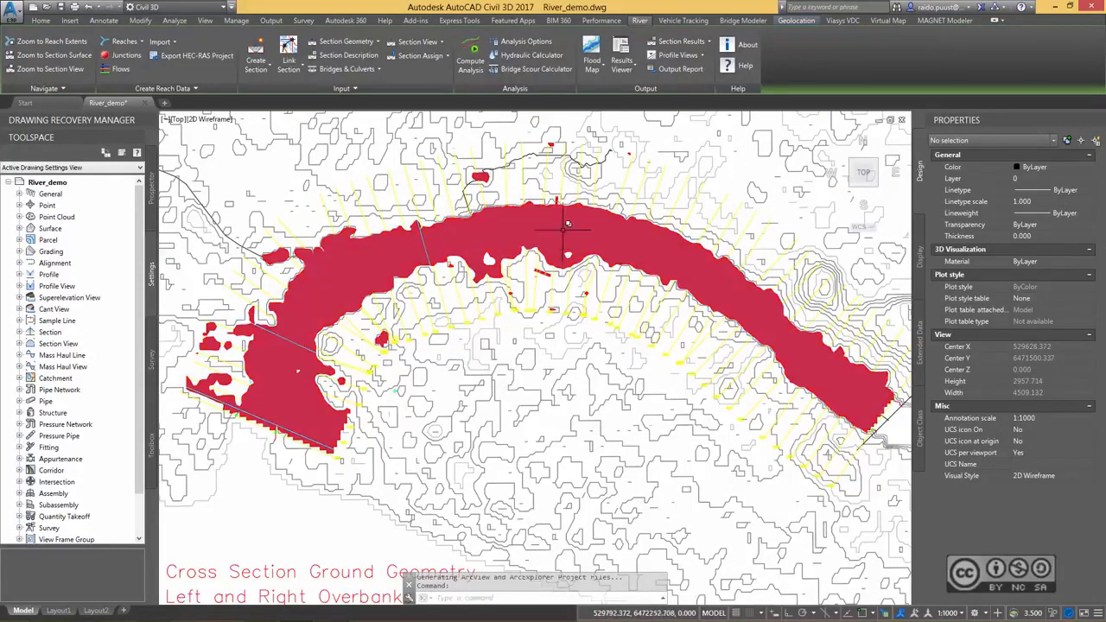
Hide the red floodplain hatch to expose the flood areas beneath it.
click(564, 224)
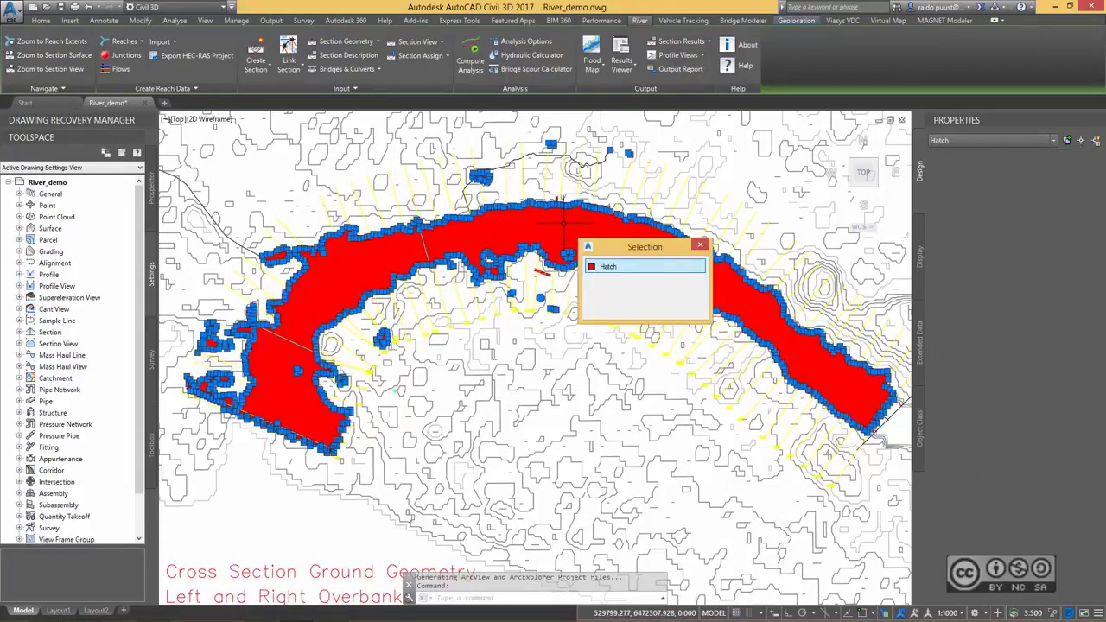
key(Return)
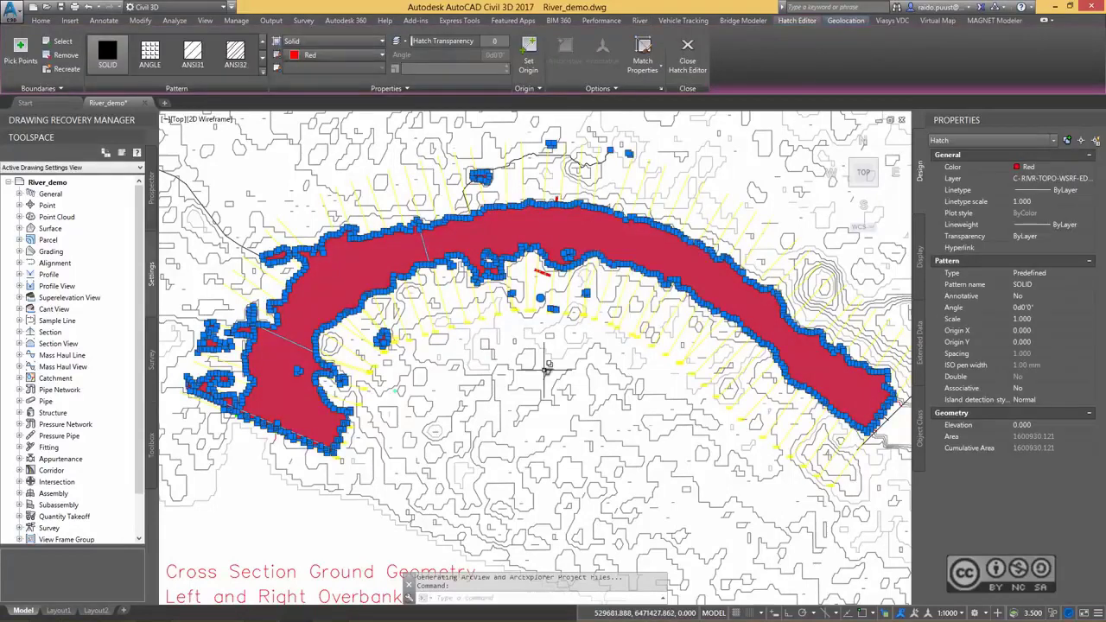
right_click(545, 363)
mouse_move(584, 403)
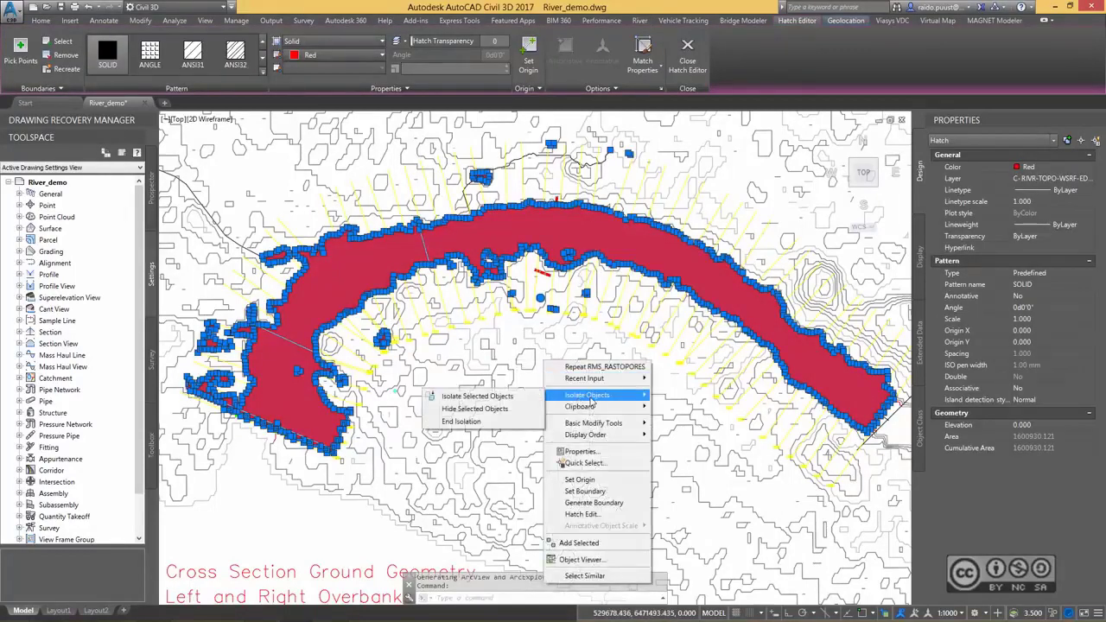
click(519, 410)
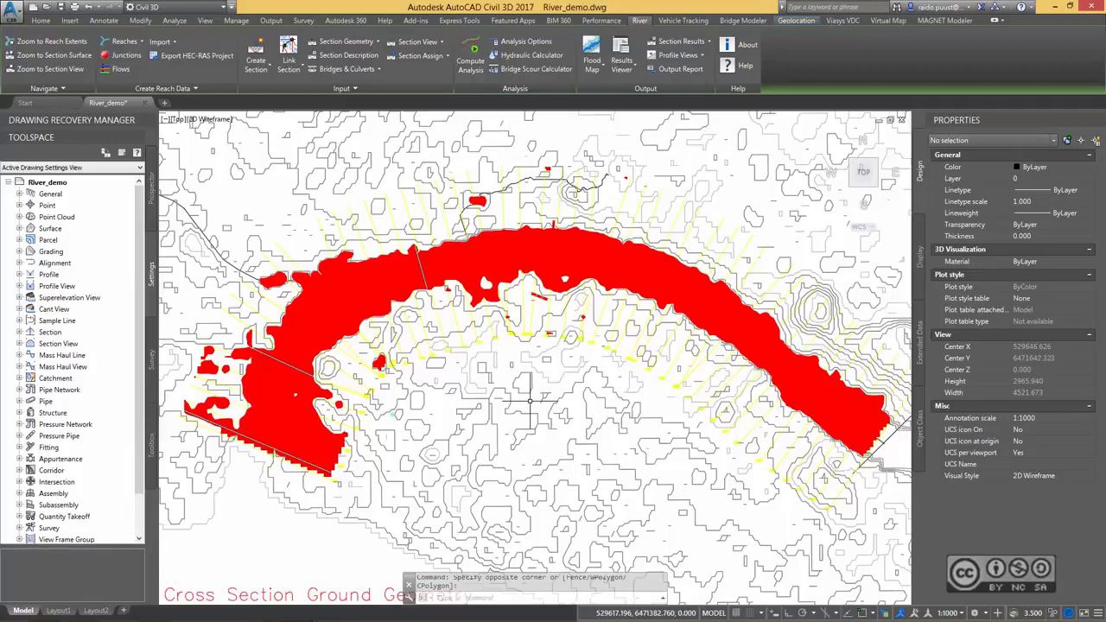
Start another floodplain map and exclude profiles 1 and 2, leaving only profile 3 included.
click(593, 69)
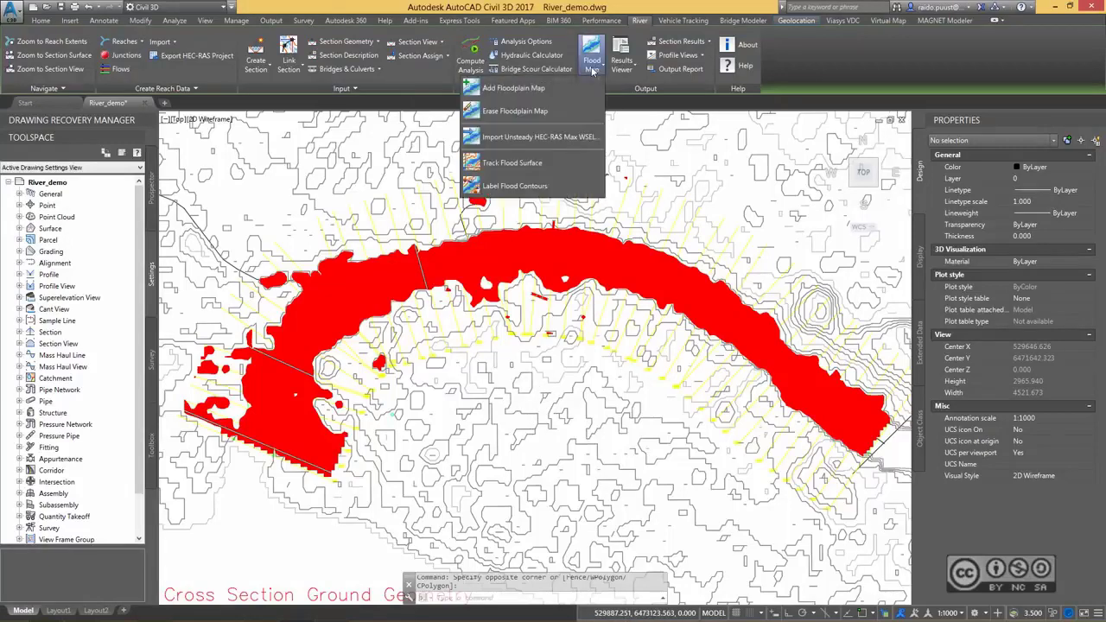
click(512, 88)
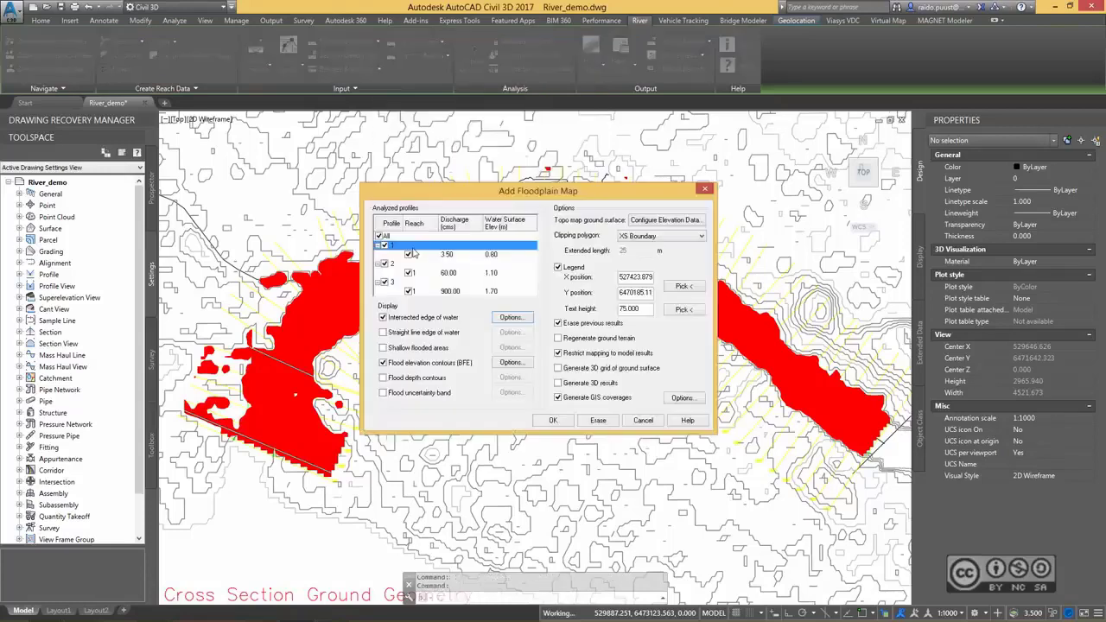
click(410, 254)
click(385, 265)
click(430, 284)
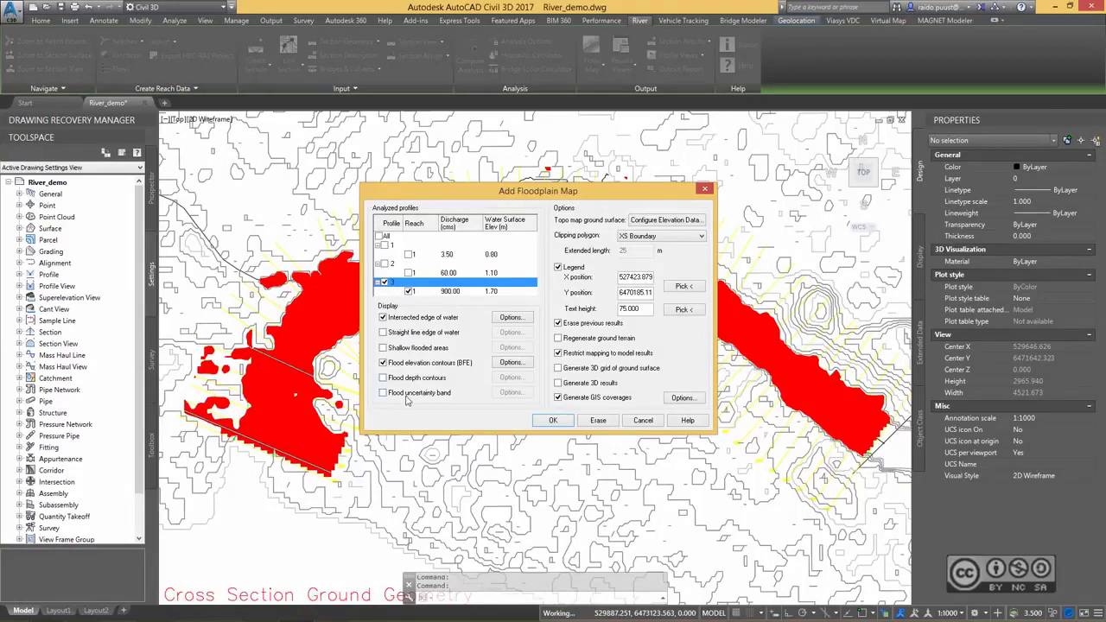
Enable a blue hatched flood uncertainty band with a 0.5 m elevation terrain error and generate the floodplain map.
click(383, 394)
click(512, 393)
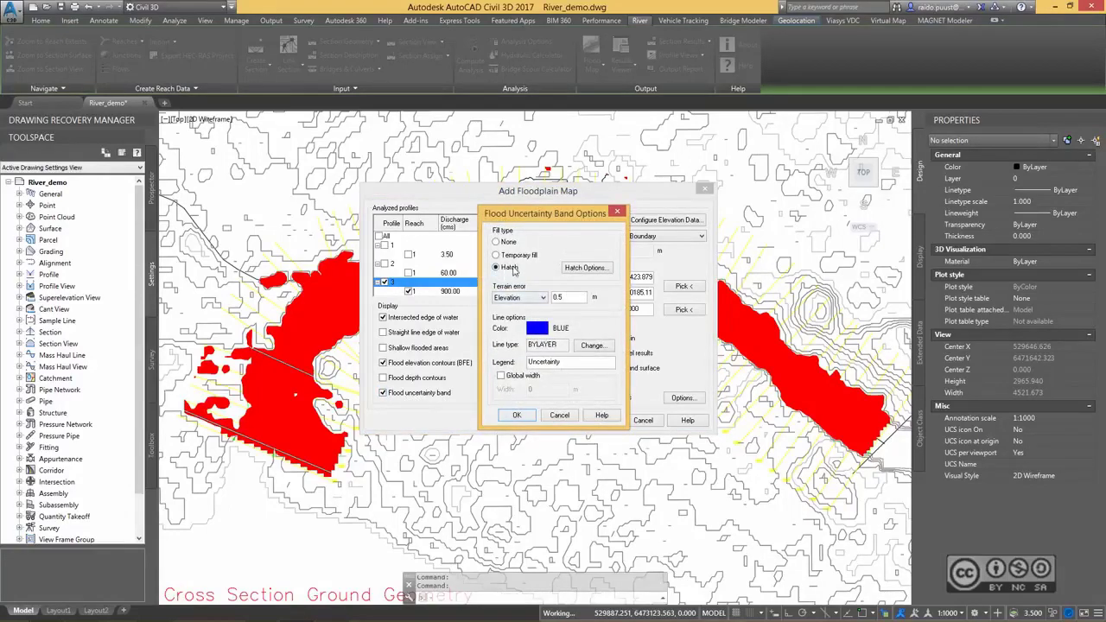
click(584, 269)
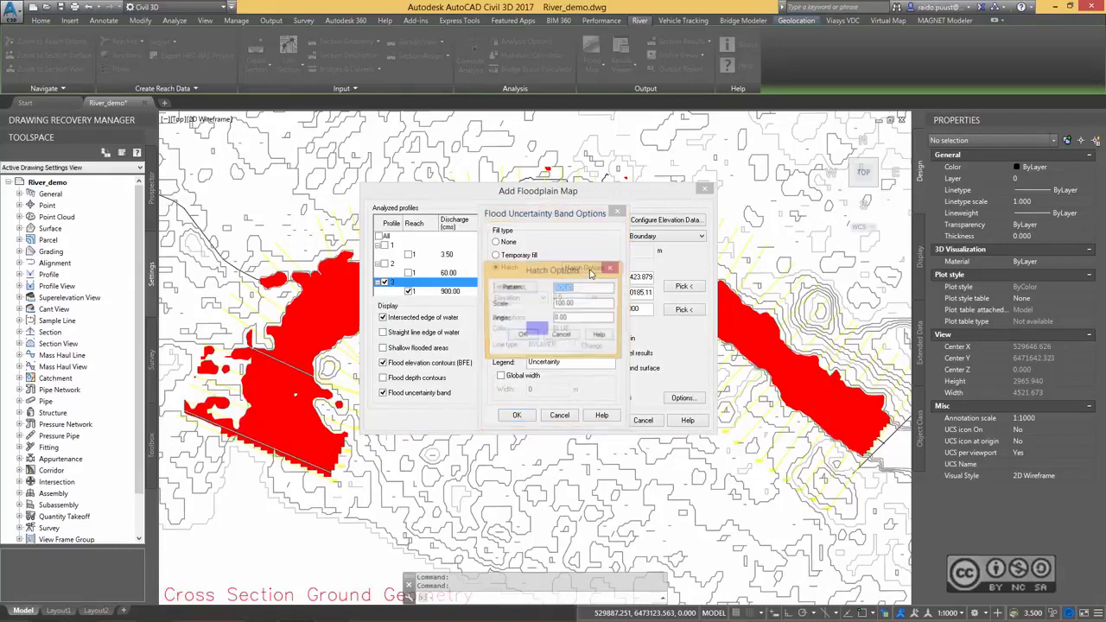
click(558, 344)
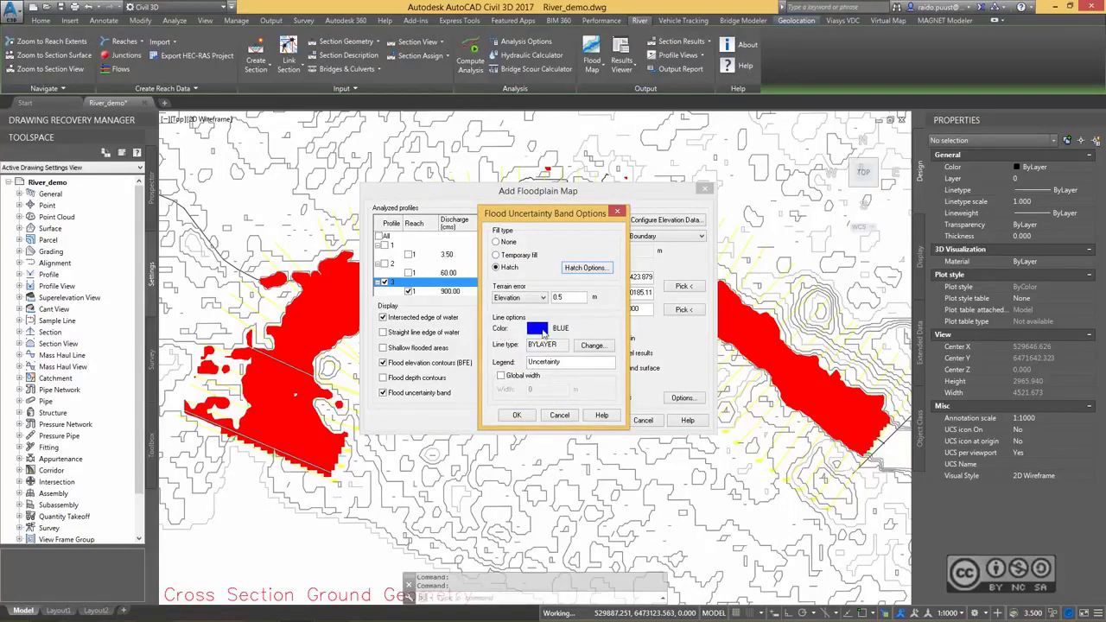
click(516, 415)
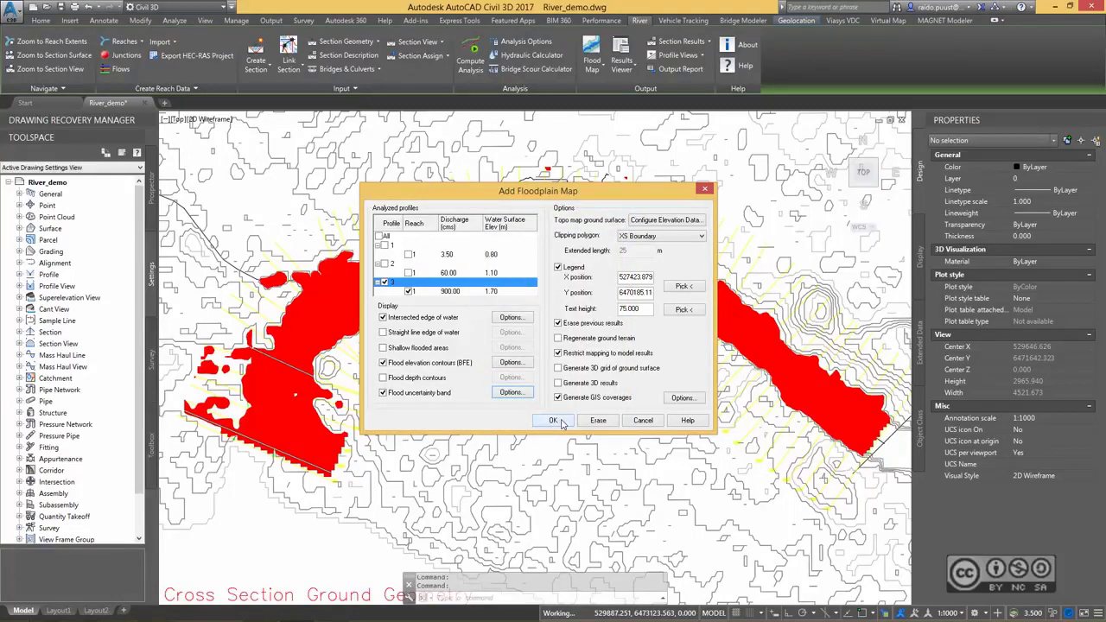
click(557, 421)
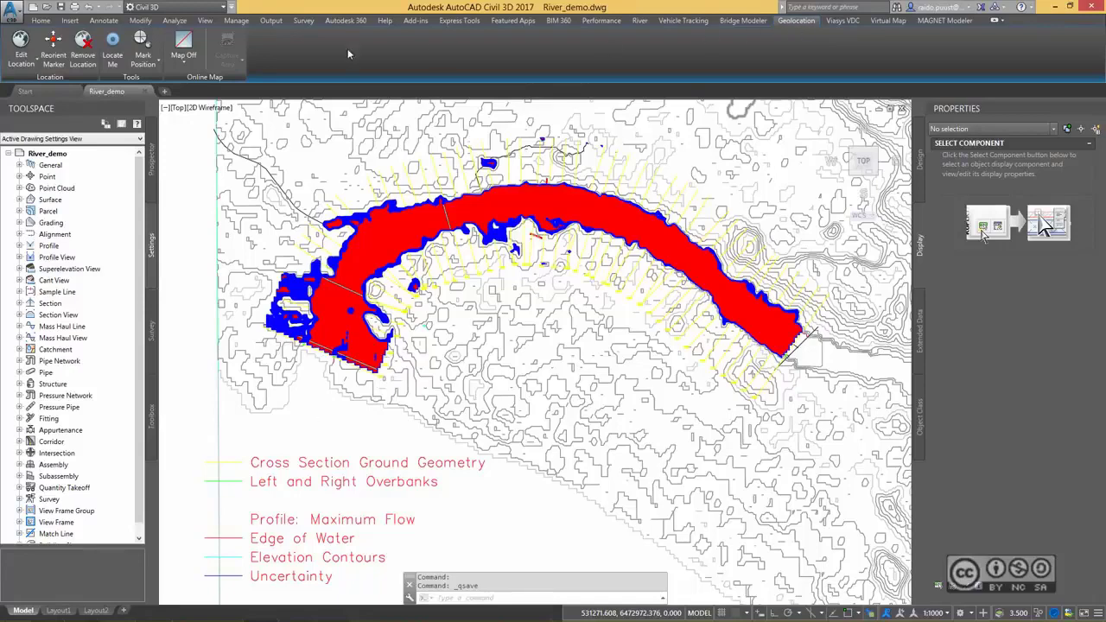
Display the online aerial map behind the floodplain drawing.
click(184, 62)
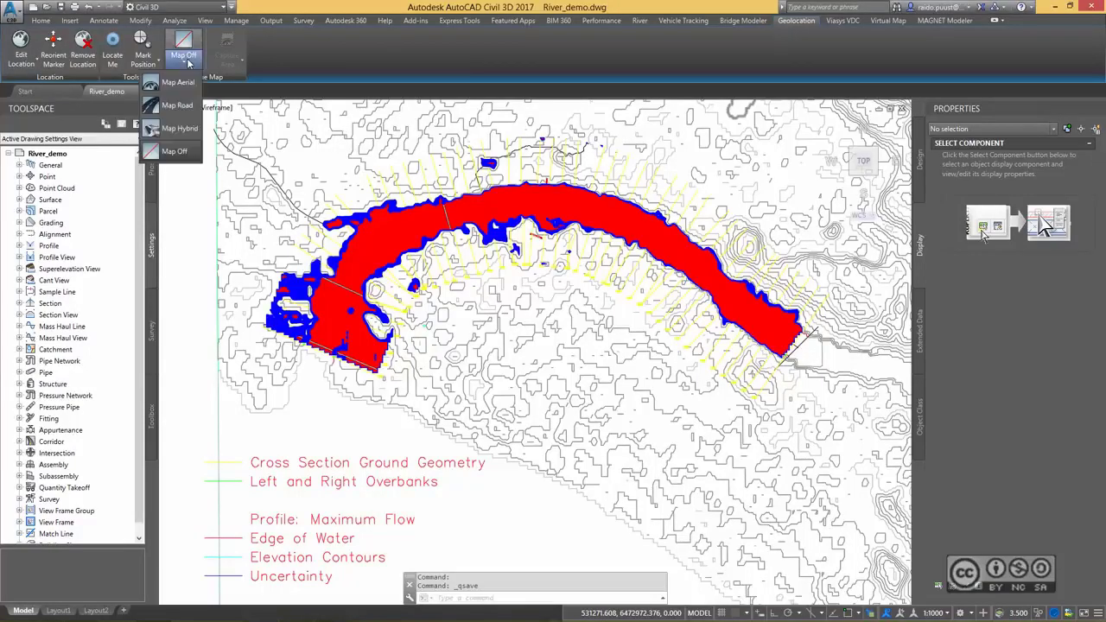
click(179, 108)
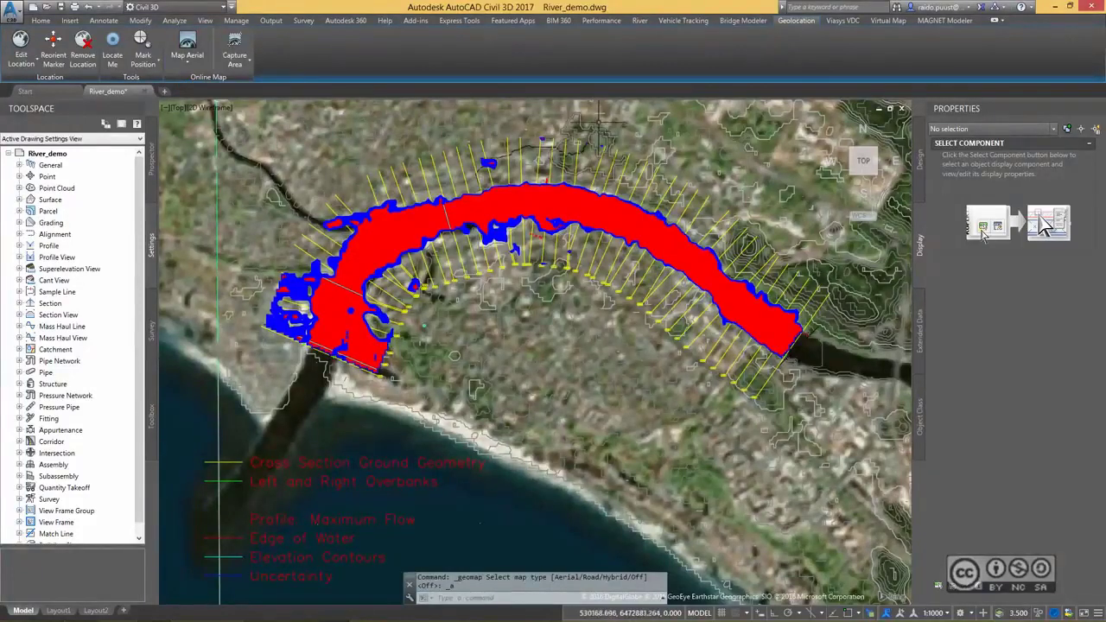
middle_drag(703, 140, 713, 185)
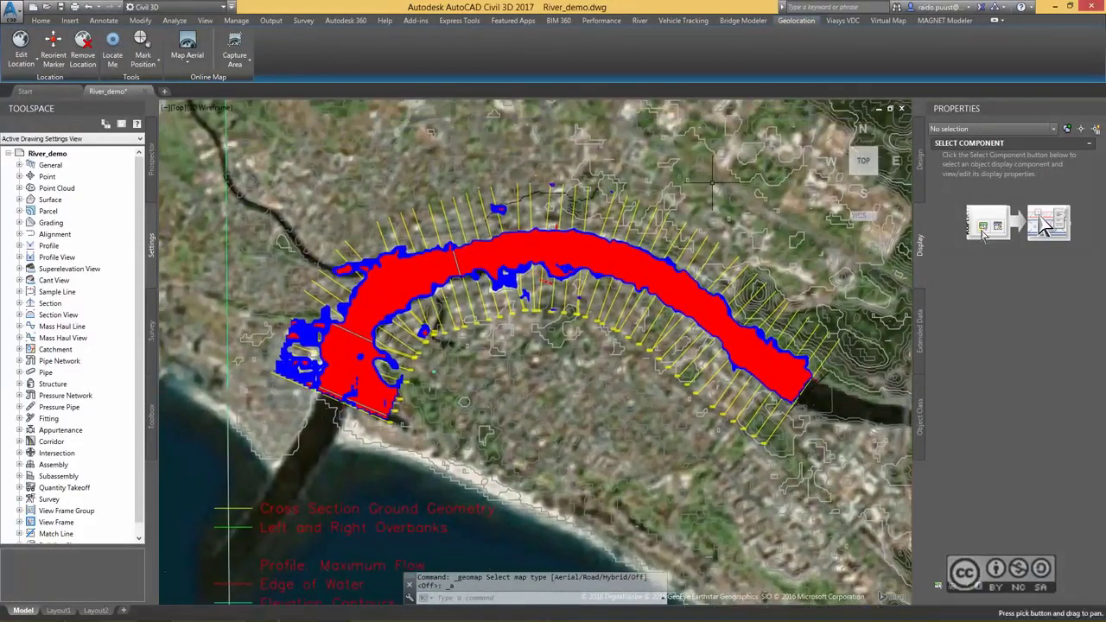
Freeze the contour layers C-TOPO-MINR and C-TOPO-MAJR.
click(566, 371)
click(611, 411)
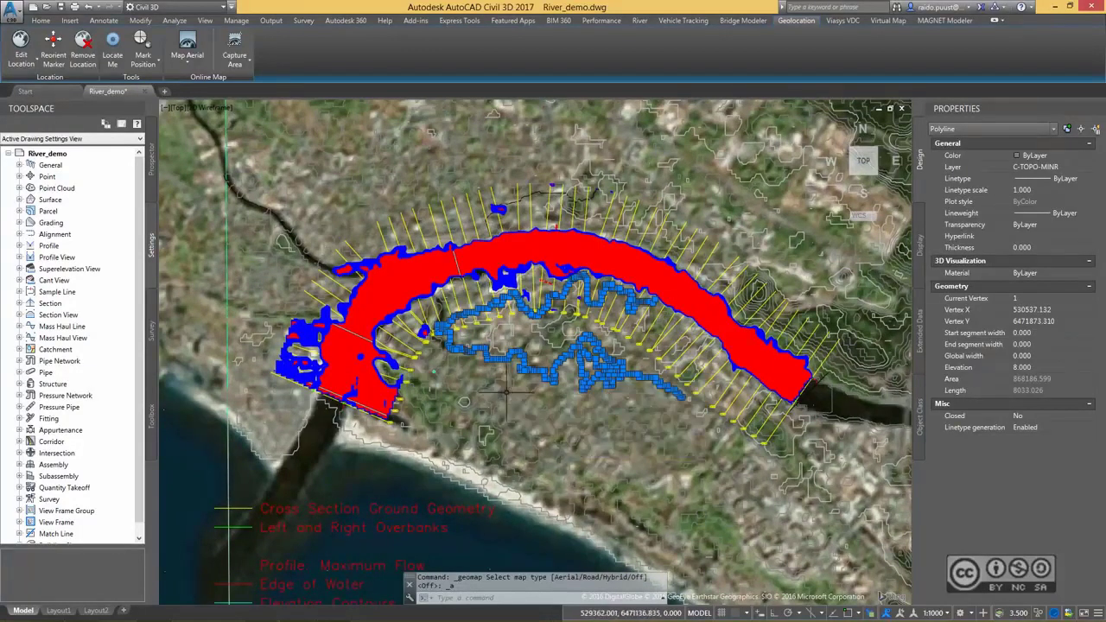
click(40, 20)
click(722, 35)
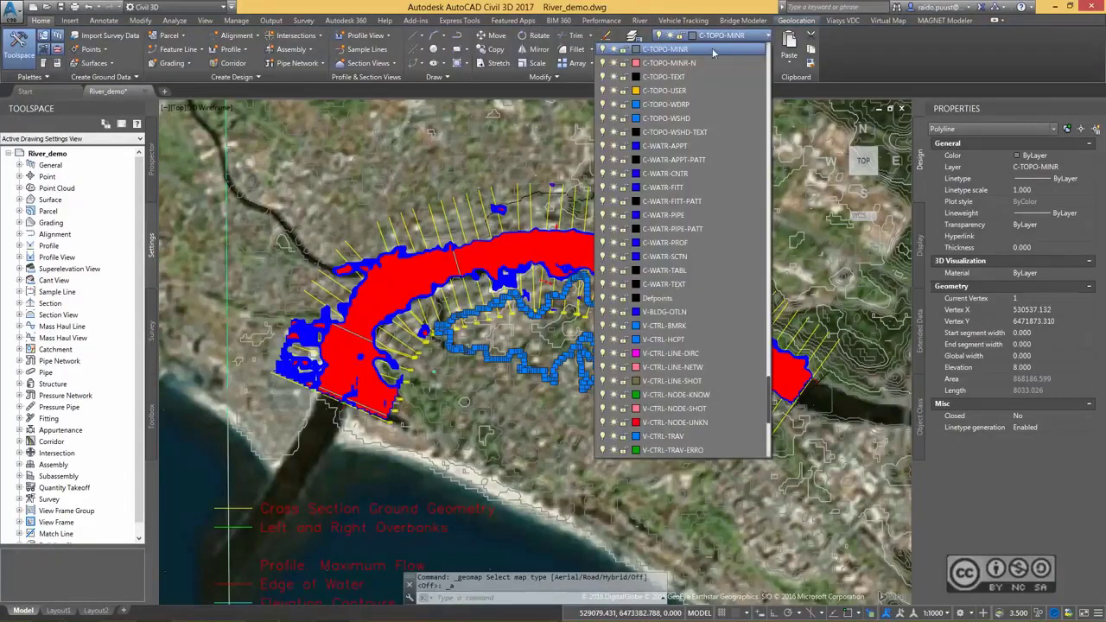
click(615, 52)
scroll(661, 230, up, 5)
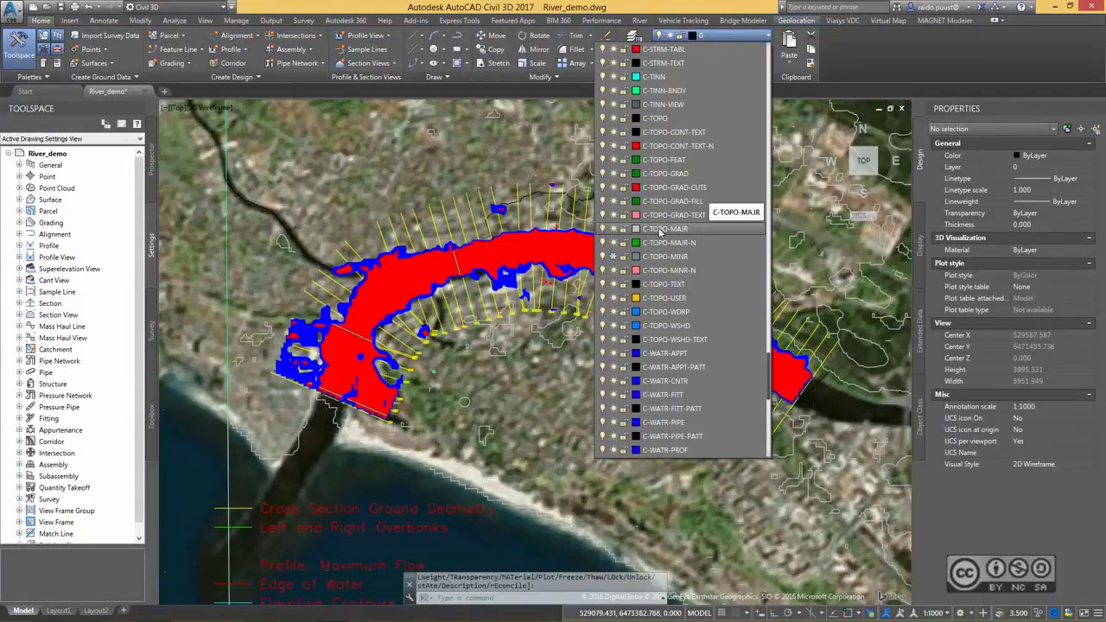
click(612, 229)
click(700, 149)
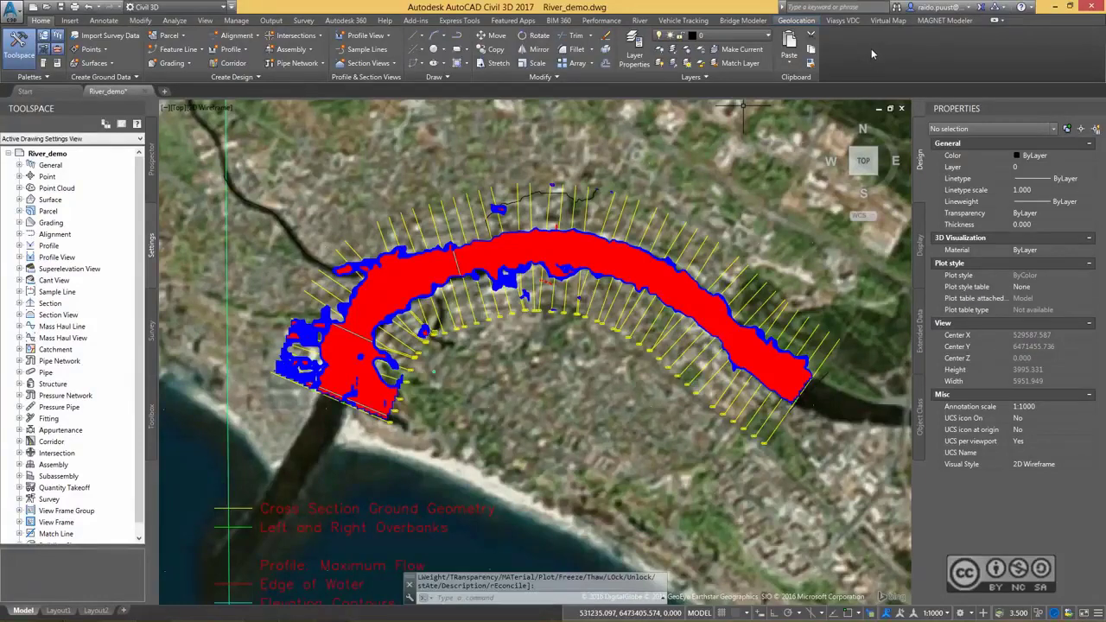
Turn off the online aerial map behind the drawing.
click(796, 20)
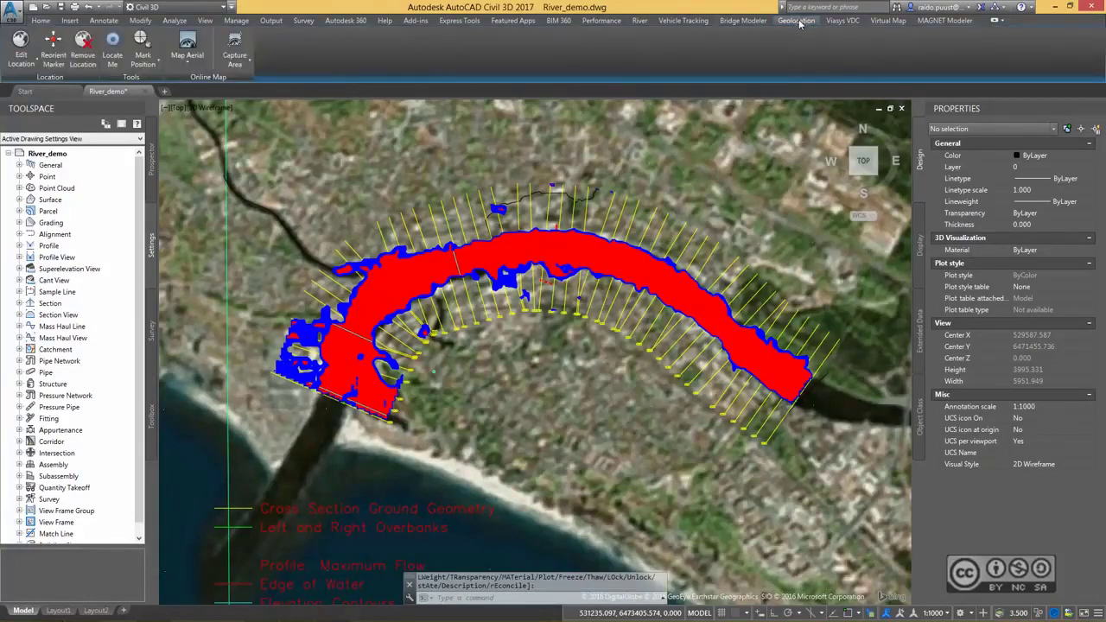
click(185, 59)
click(185, 59)
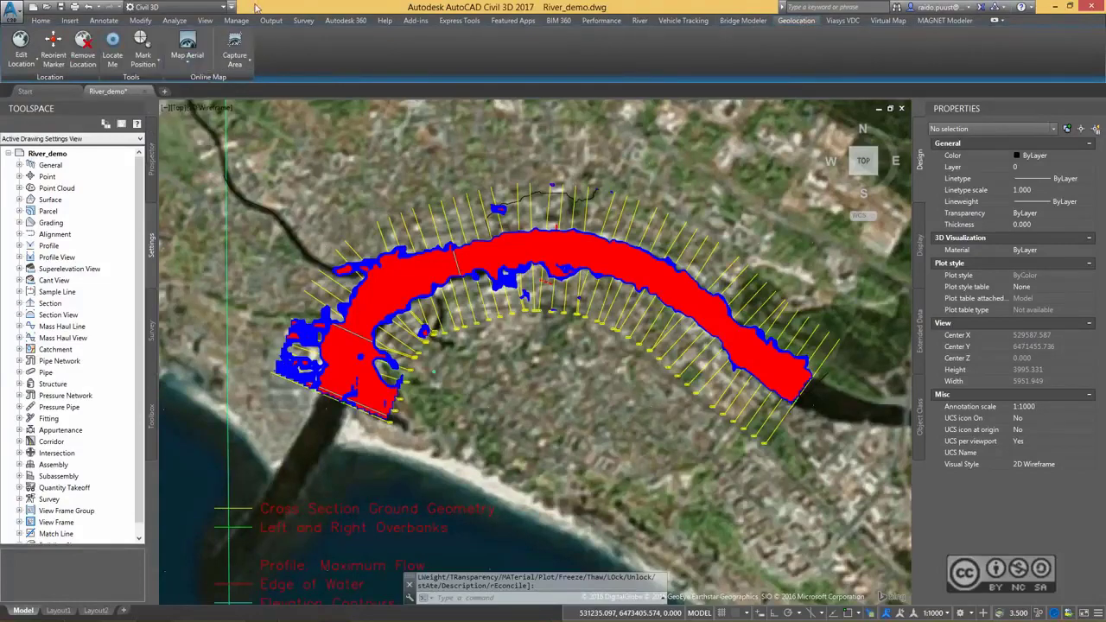
click(184, 61)
click(181, 151)
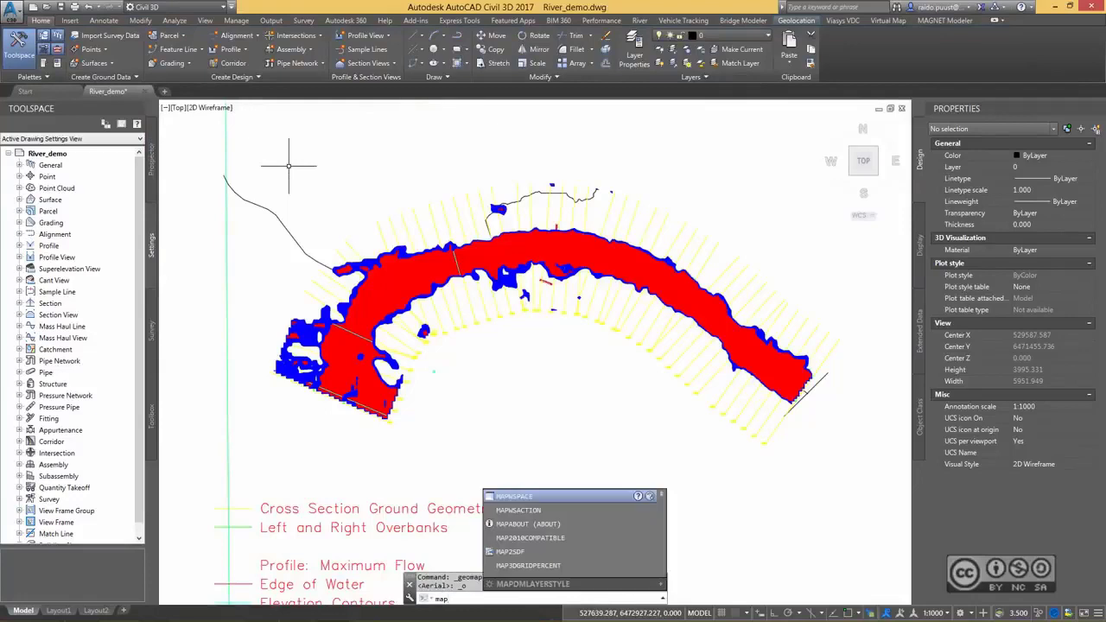
Display the Map task pane and open Data Connect to add map data.
key(Return)
key(Return)
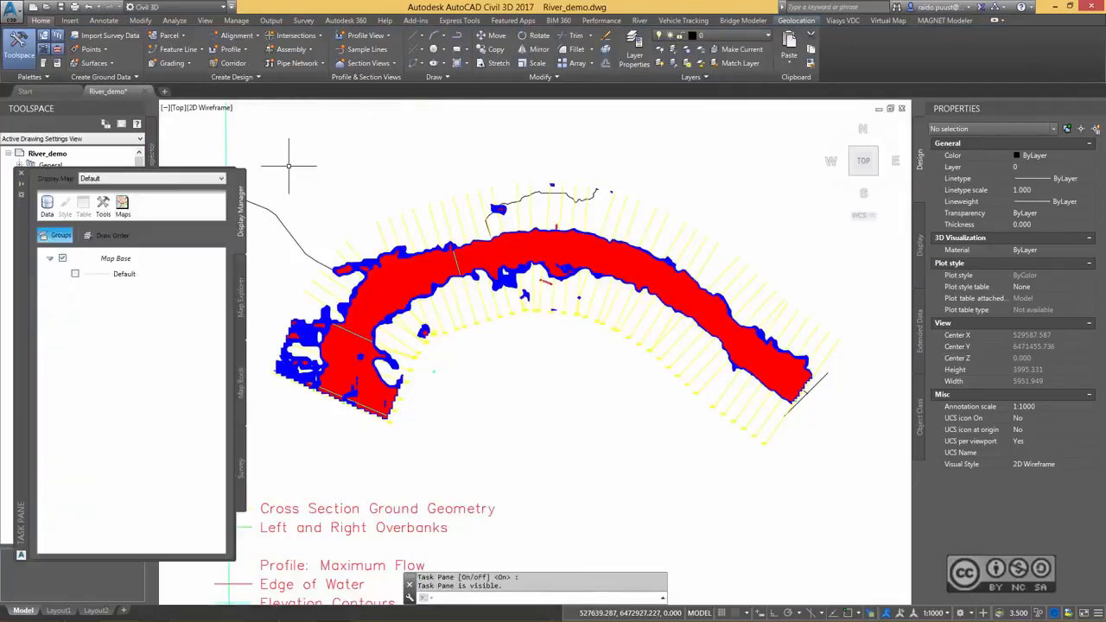
click(46, 208)
click(86, 222)
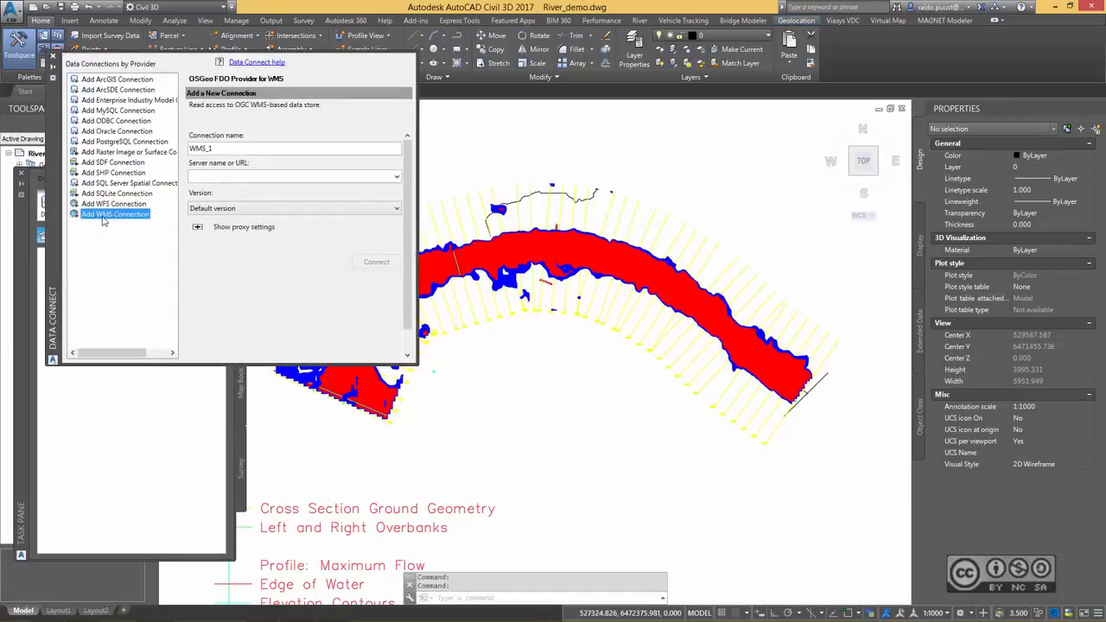
click(397, 176)
click(310, 189)
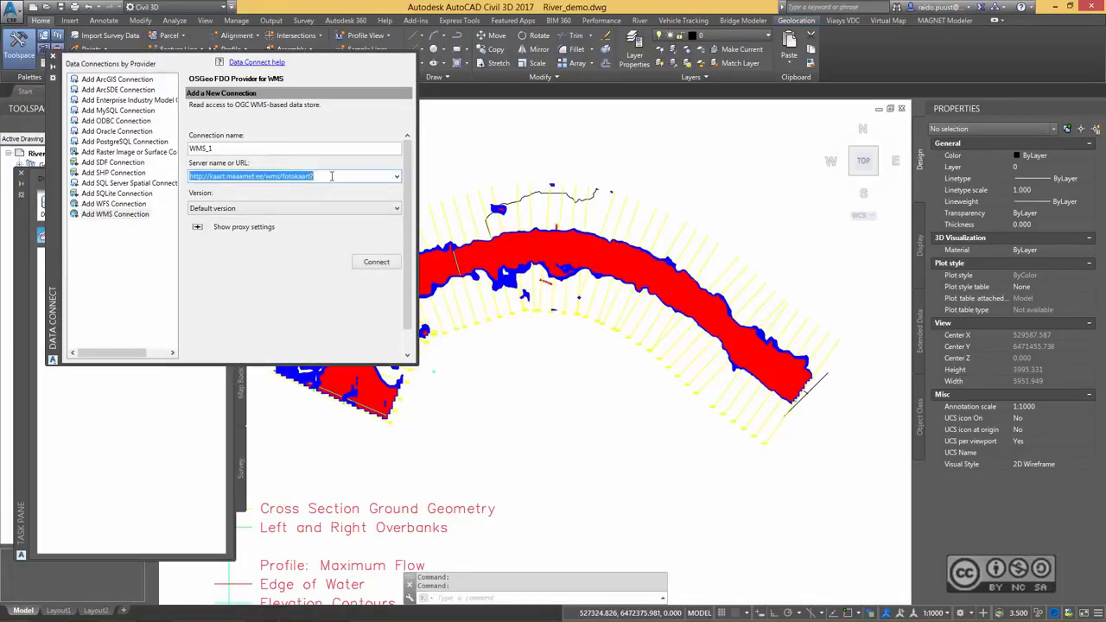
click(294, 209)
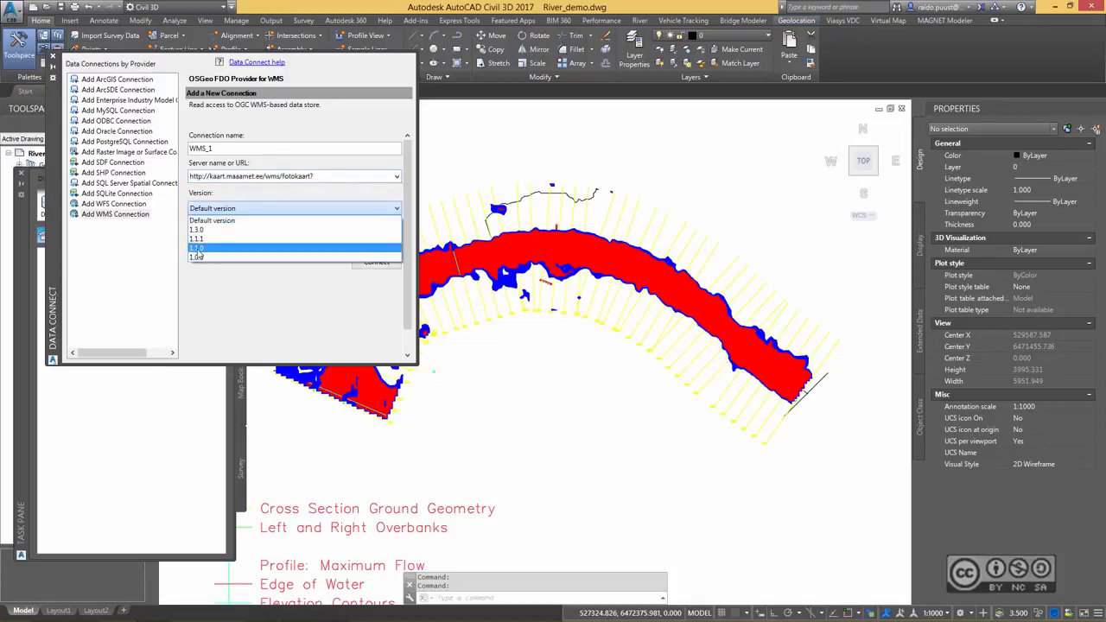
click(212, 230)
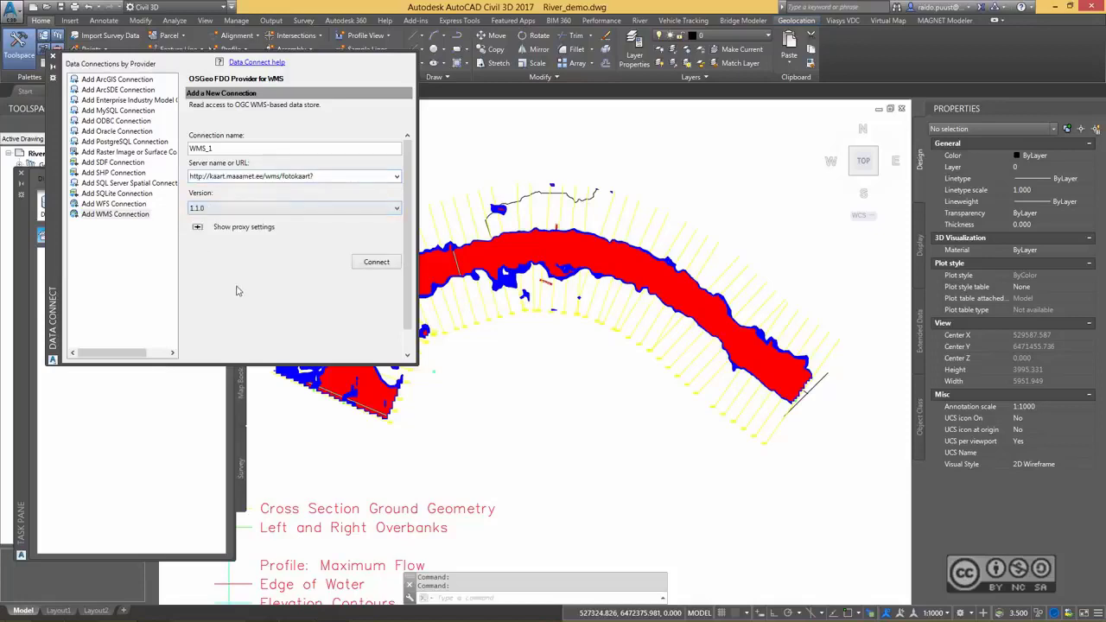
click(384, 263)
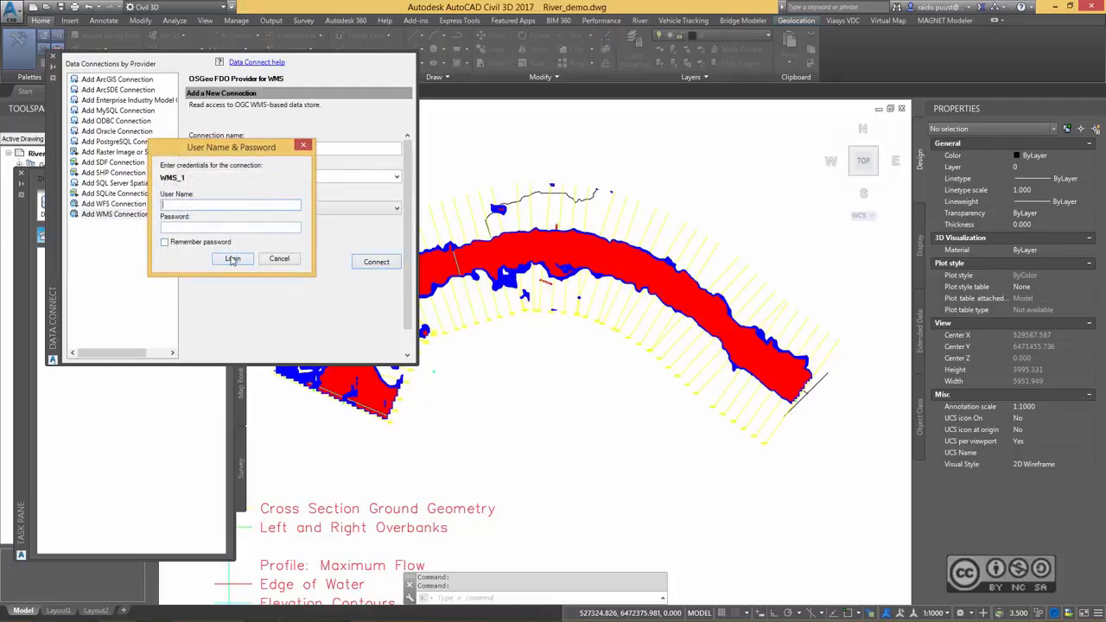
click(233, 259)
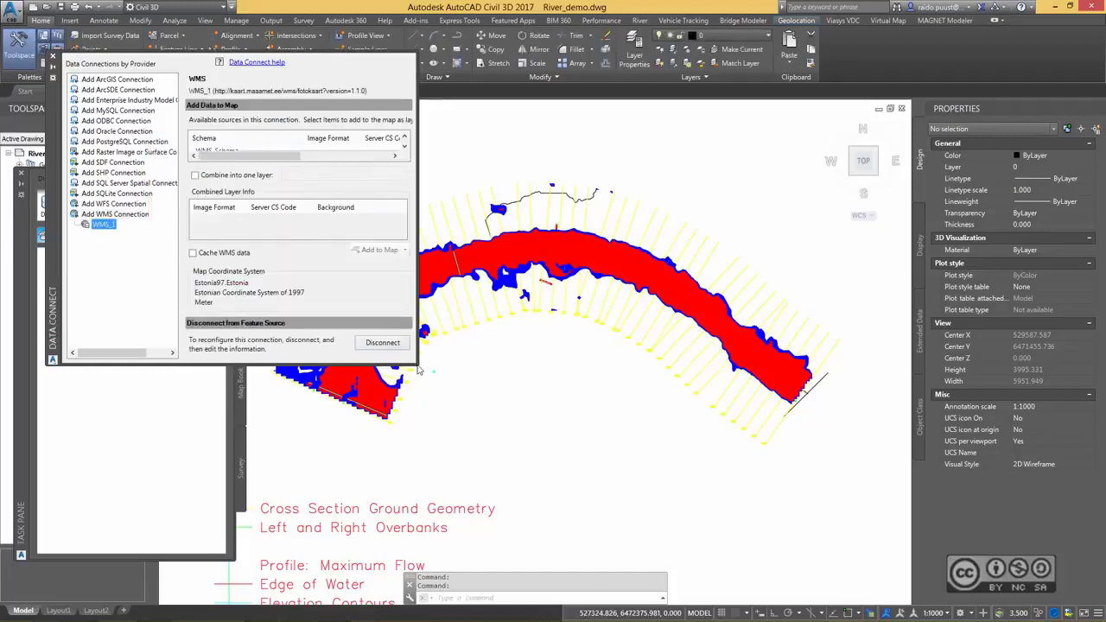
Add the Ortofoto layer of the WMS connection to the map as the floodplain's background.
click(257, 176)
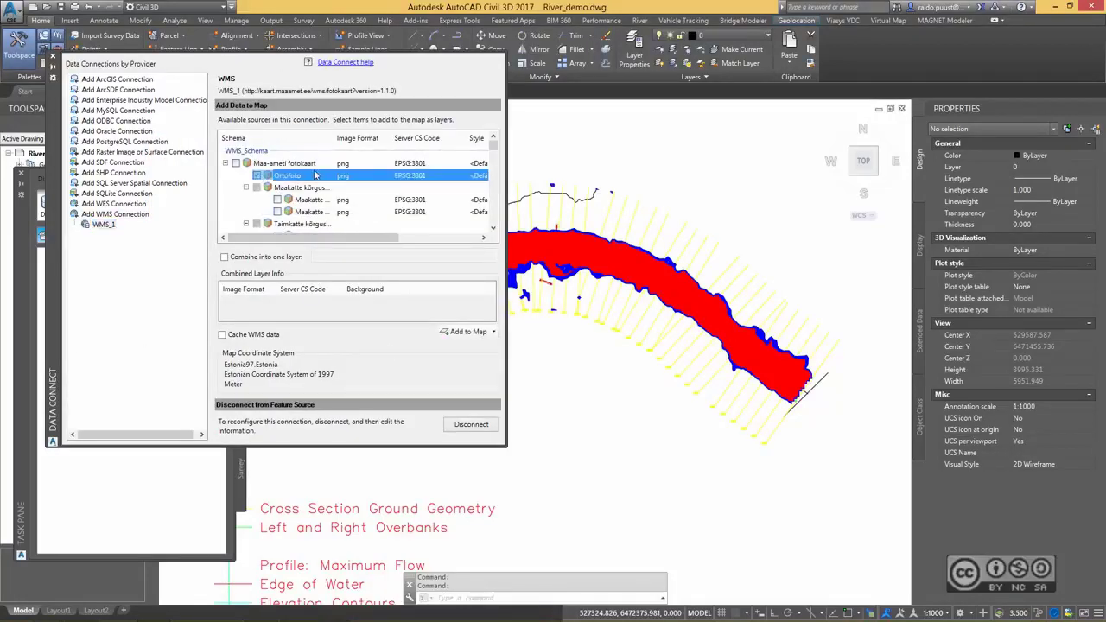
click(465, 333)
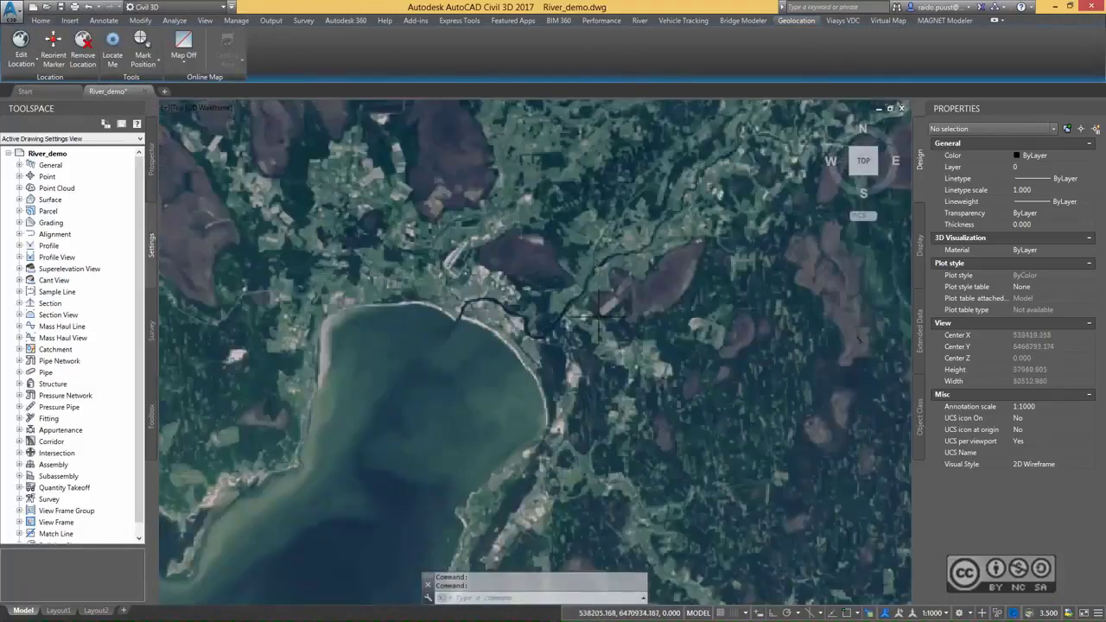
scroll(562, 317, up, 4)
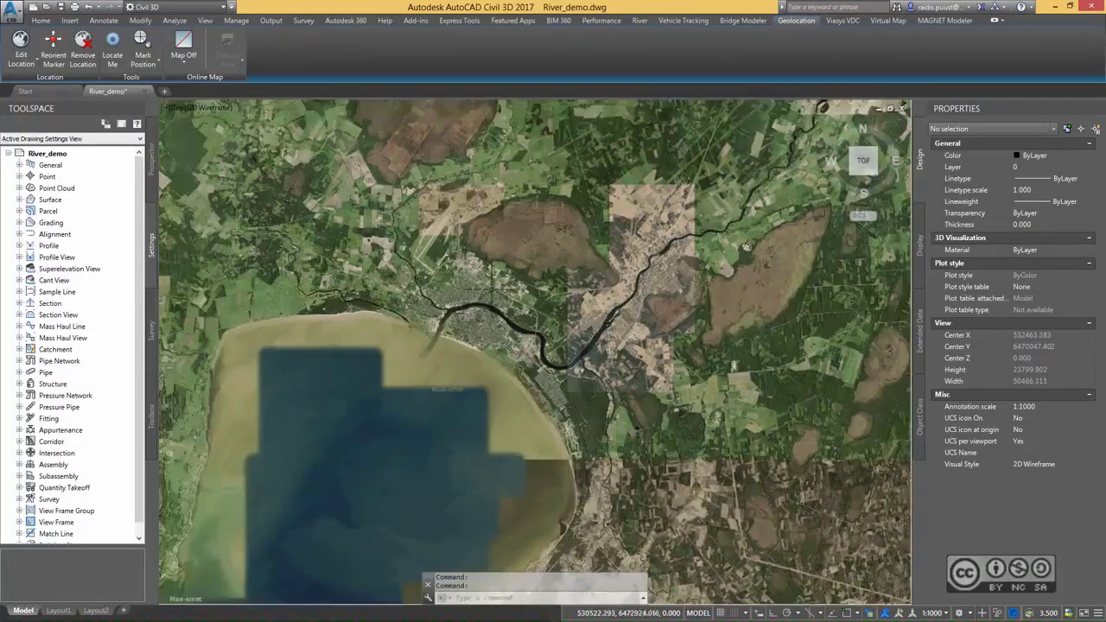
scroll(449, 317, up, 4)
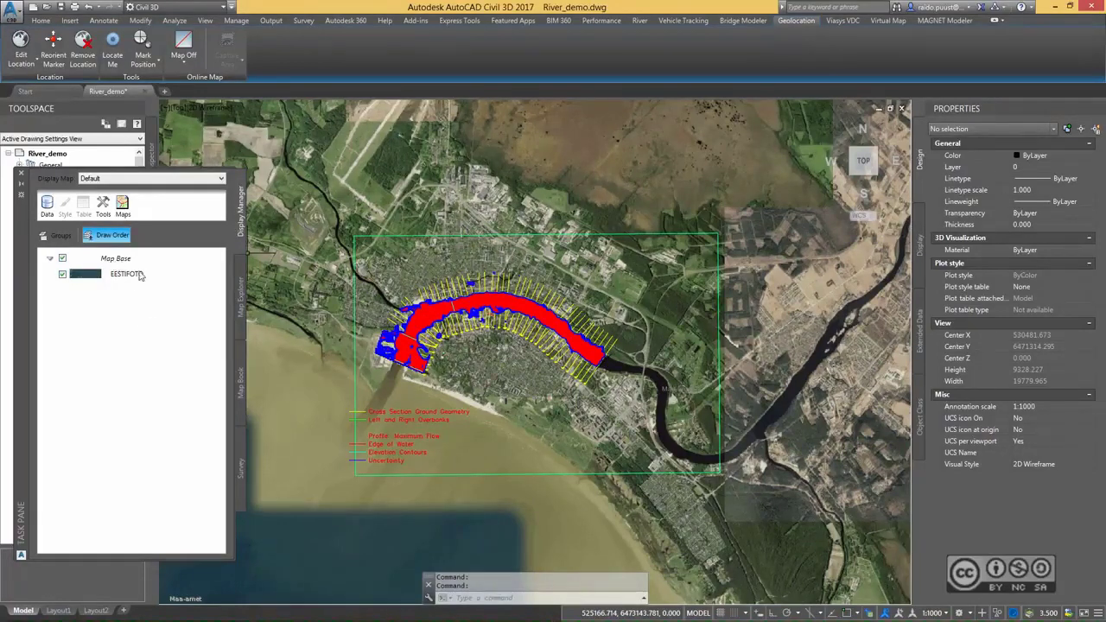
Examine the flooded areas and the uncertainty band along the river against the orthophoto.
scroll(432, 345, up, 4)
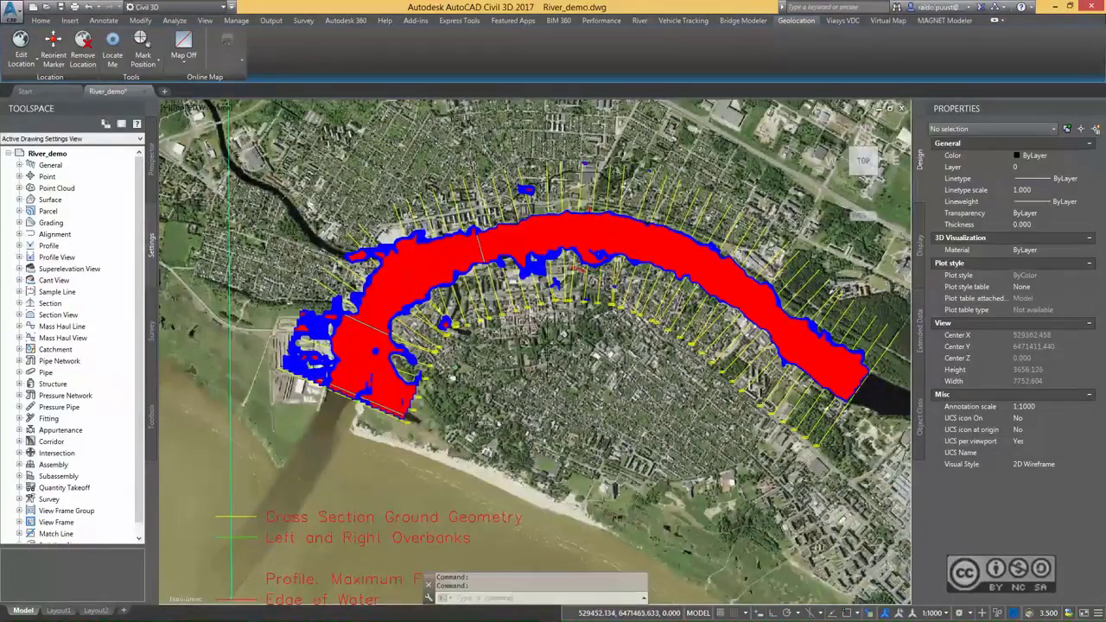
middle_drag(564, 321, 546, 355)
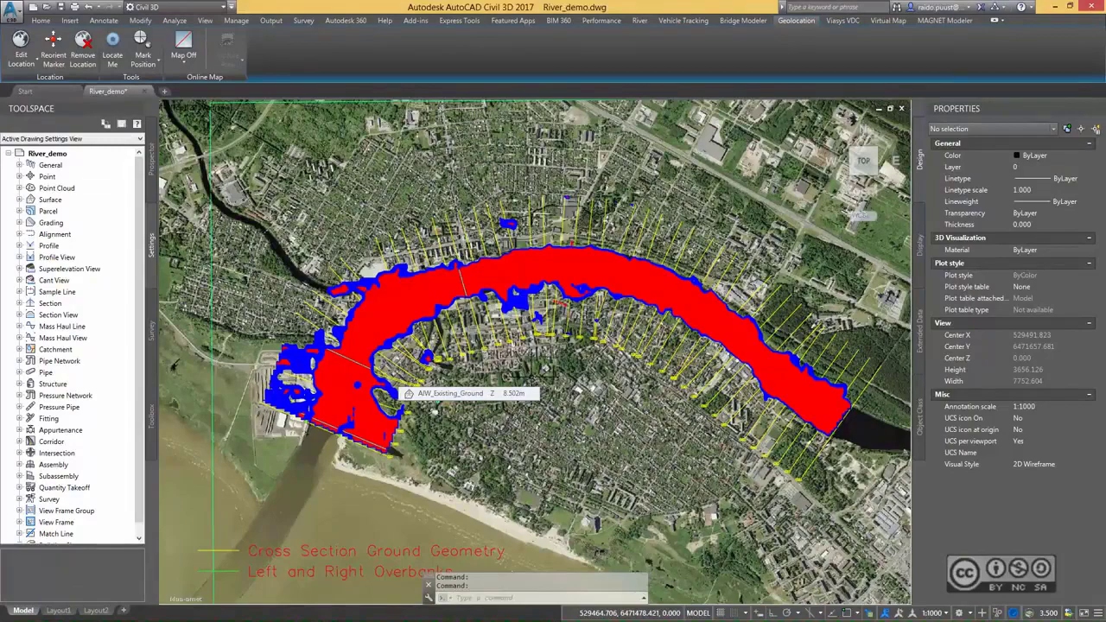
scroll(535, 311, up, 6)
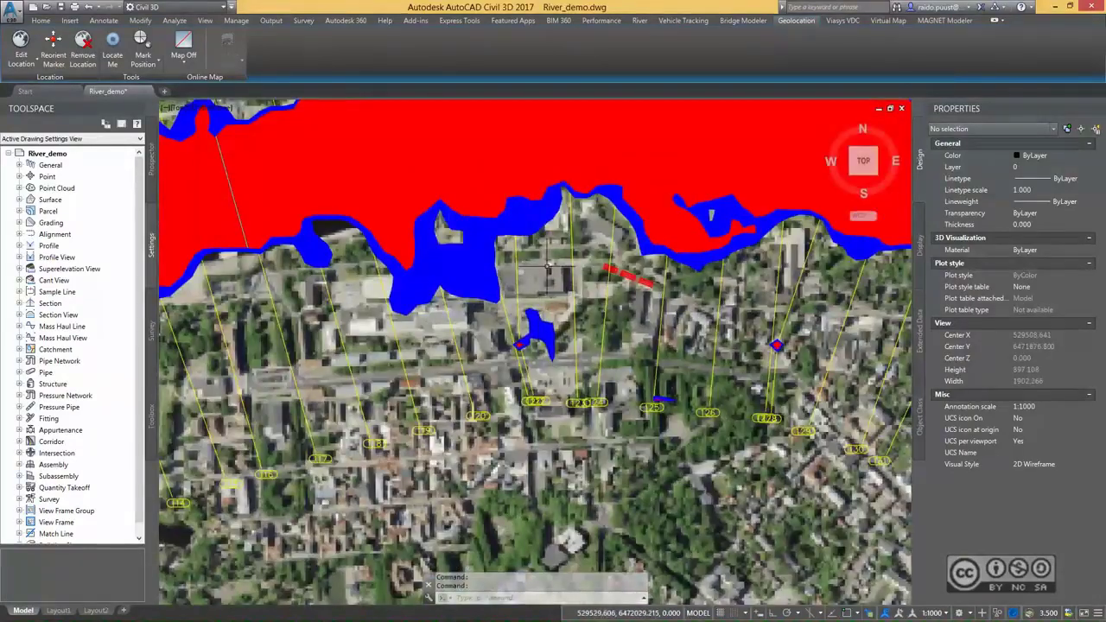
scroll(536, 346, down, 6)
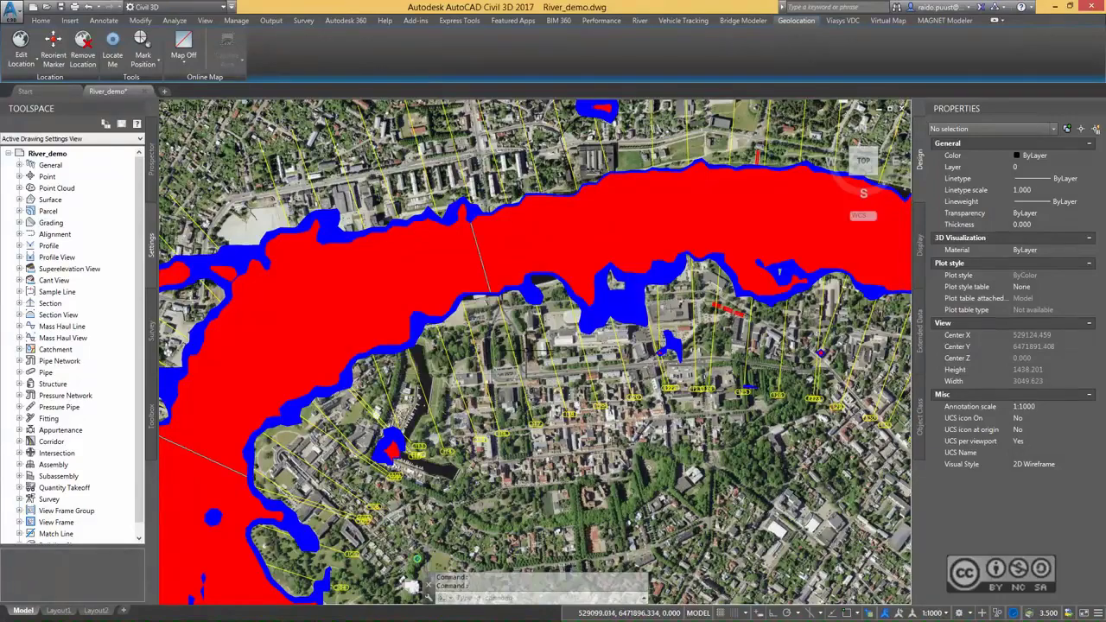
scroll(550, 441, down, 5)
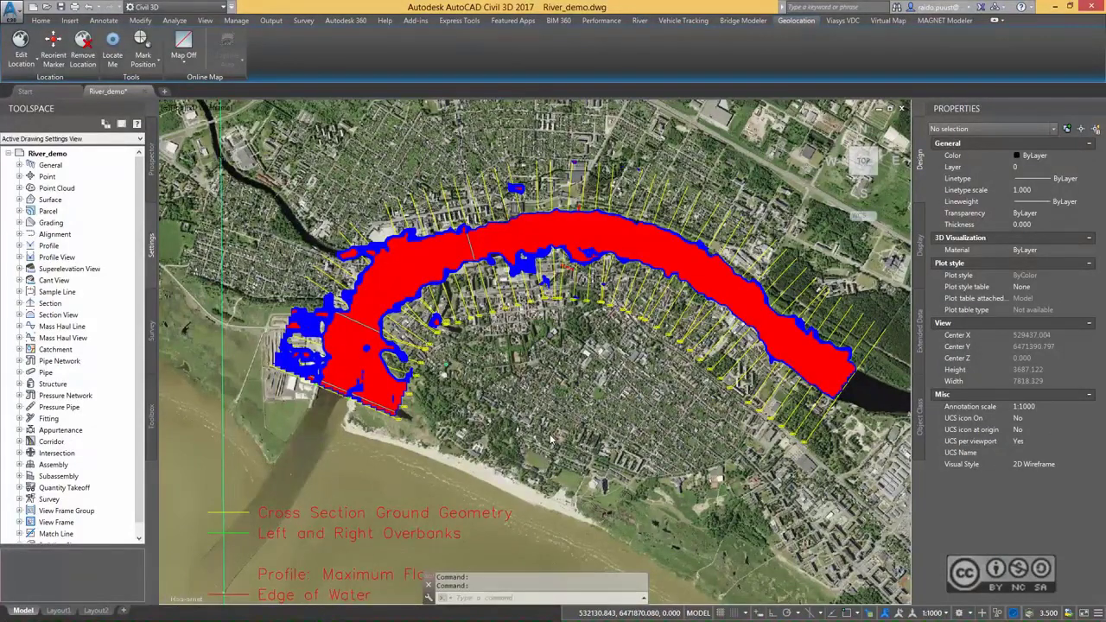
Review the river analysis section table for station 108 at Minimum Flow, and close River Scenario Analyzer.
click(641, 22)
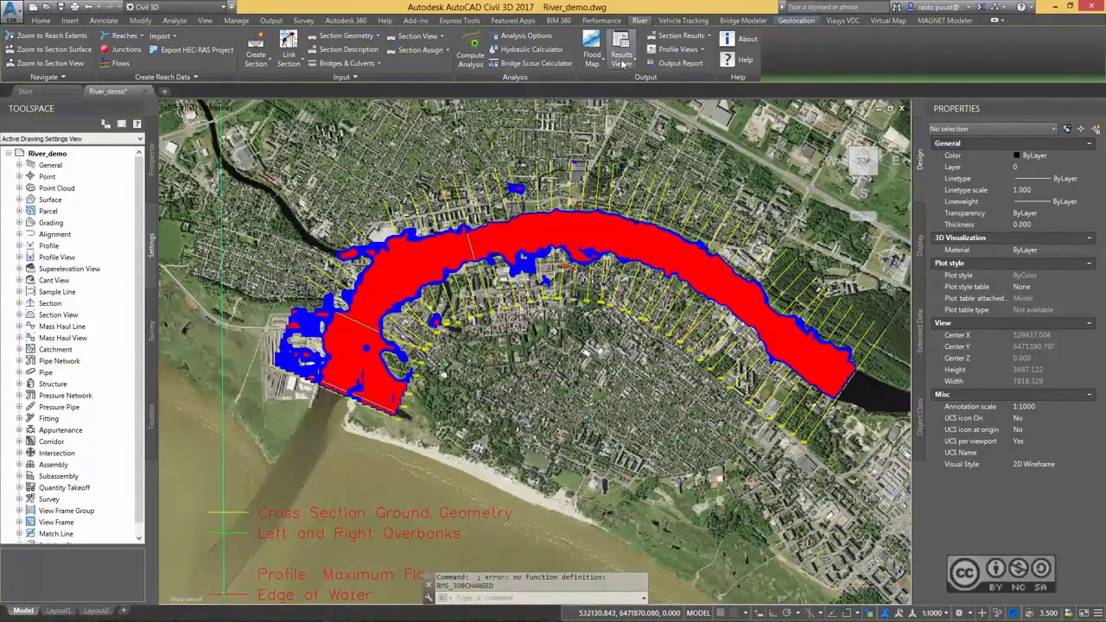
click(622, 64)
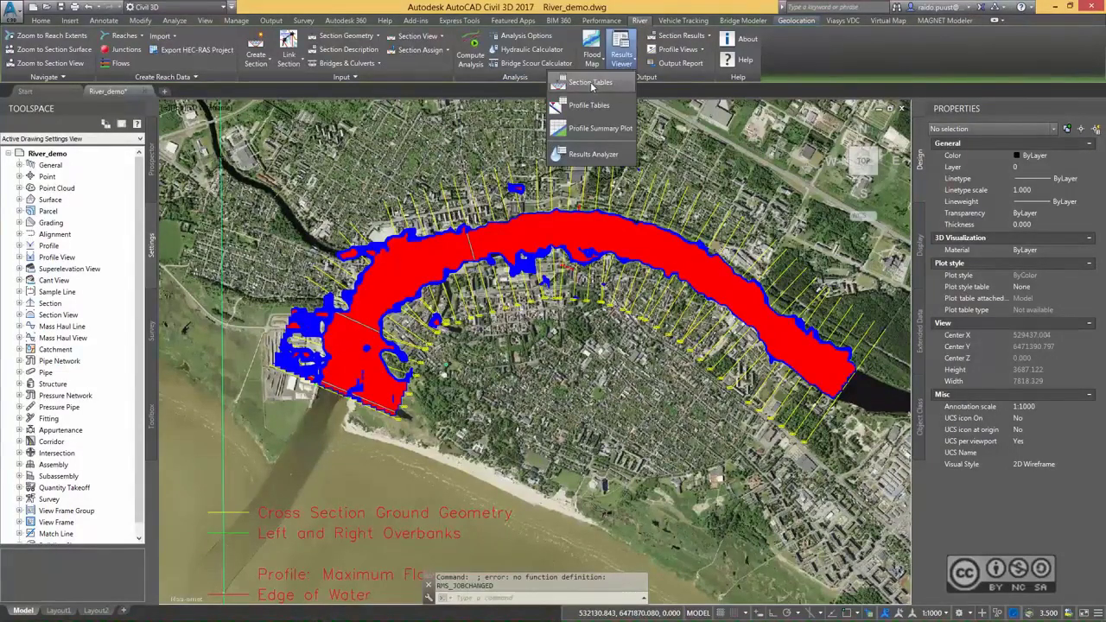
click(590, 82)
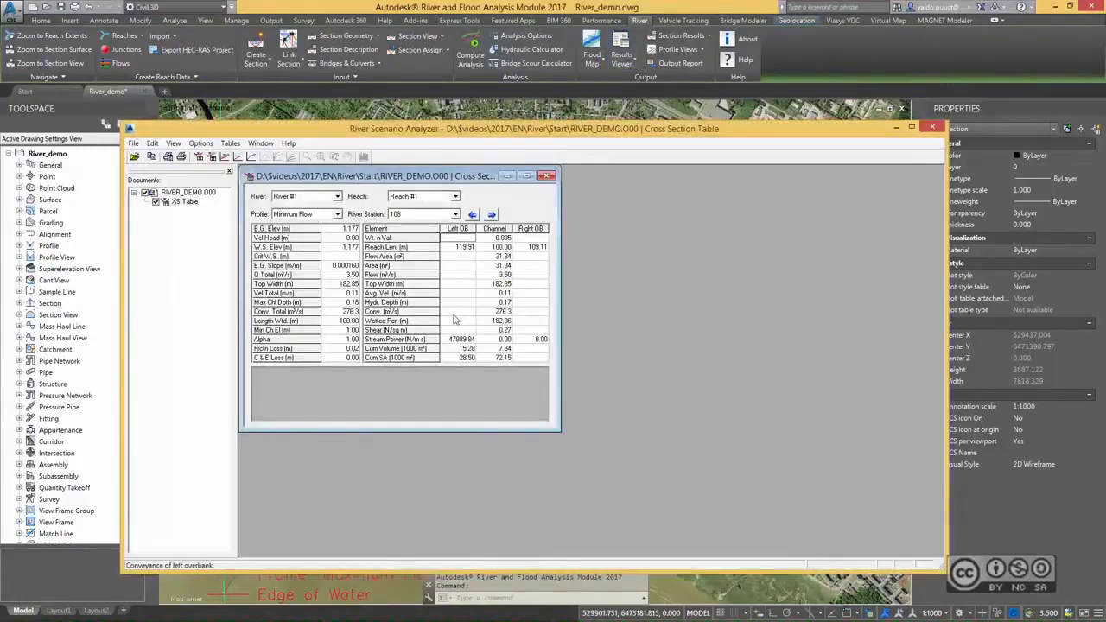
click(455, 214)
drag(458, 238, 458, 261)
click(331, 180)
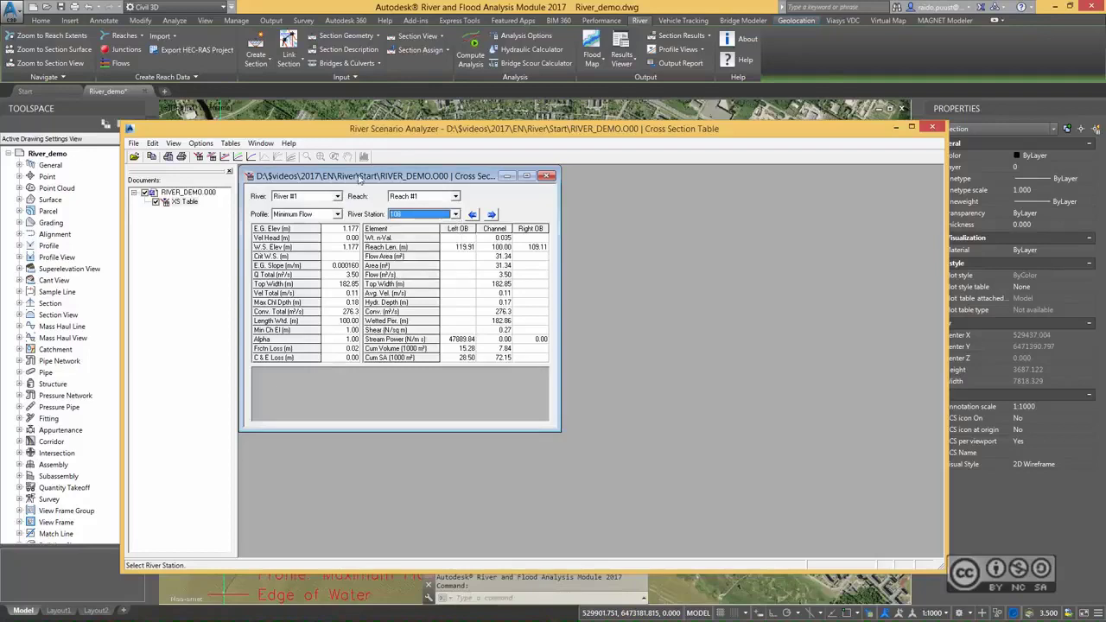
click(134, 143)
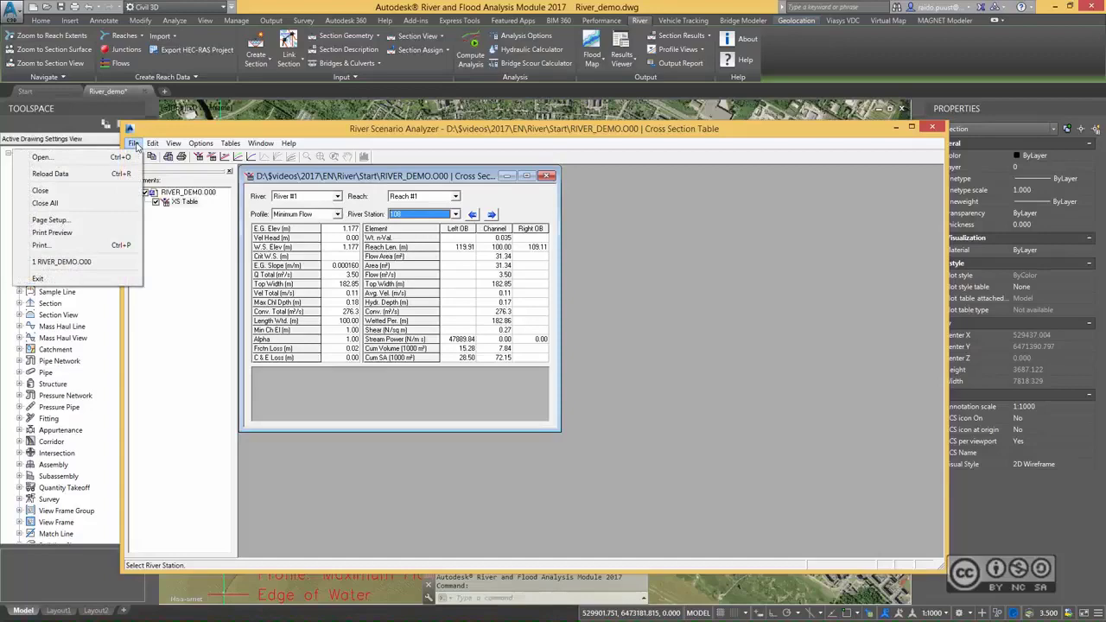
click(188, 134)
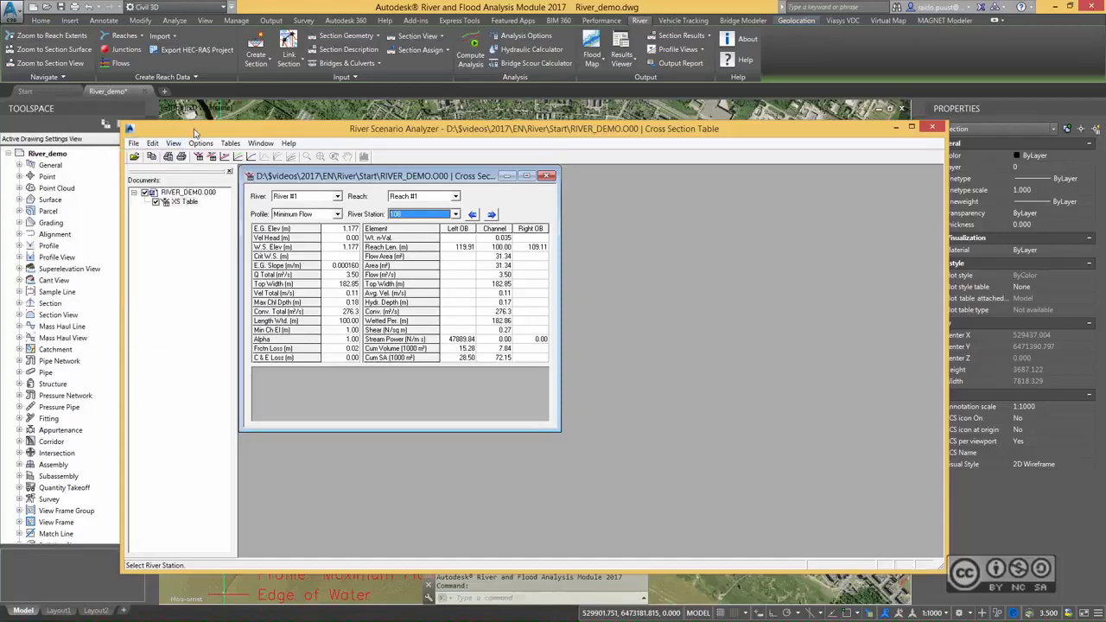
click(932, 129)
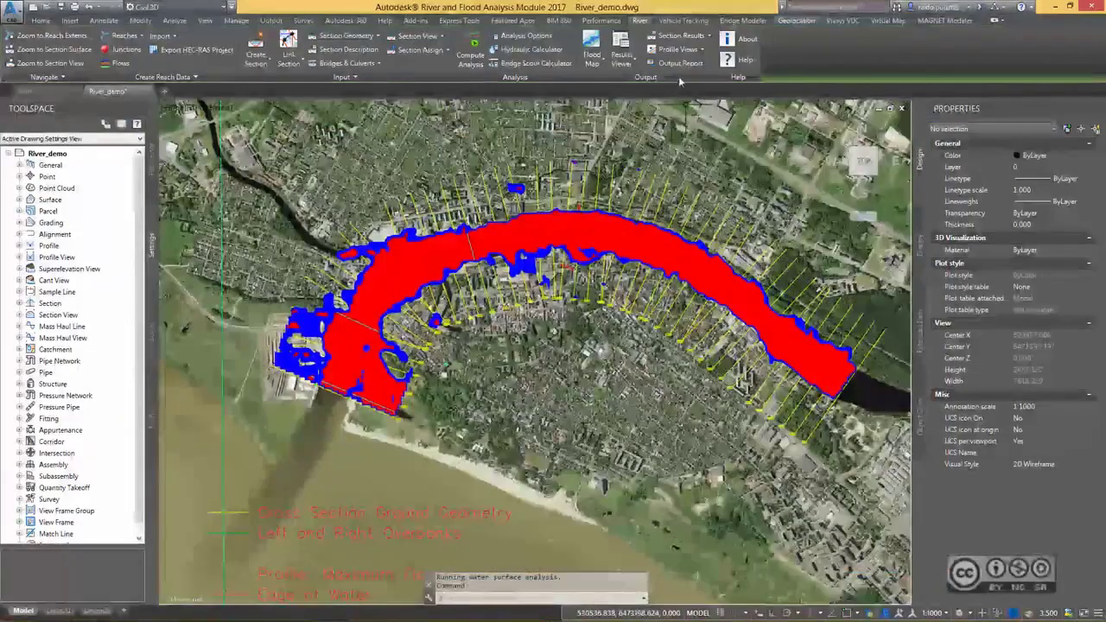
Generate the analysis output report RIVER_DEMO.RPT for profile 3 with header, input and output data, and review it.
click(681, 64)
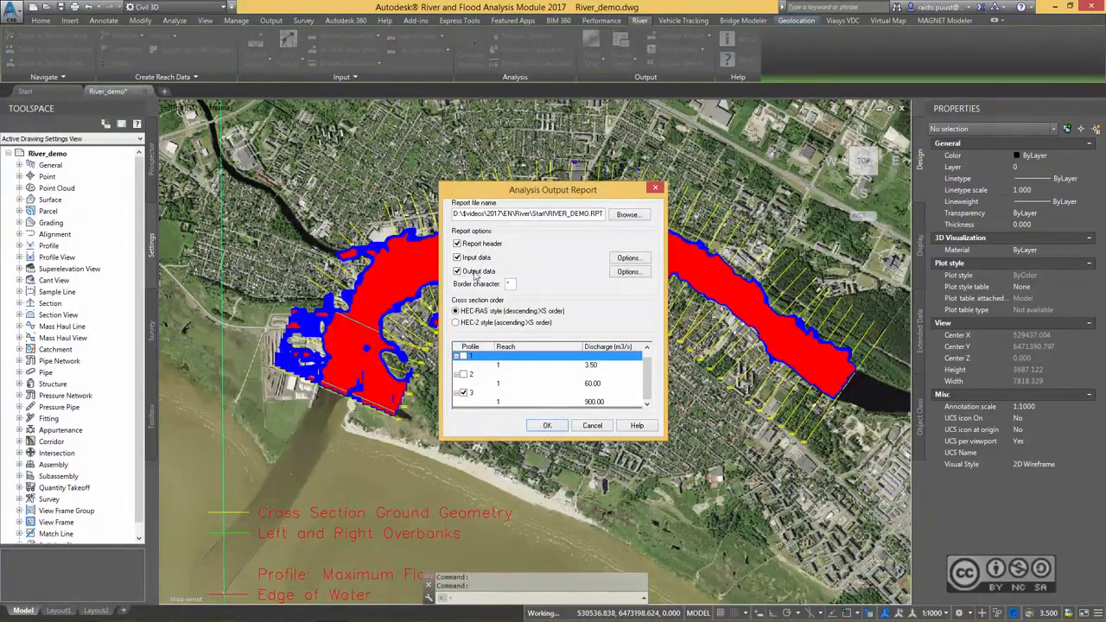
click(553, 426)
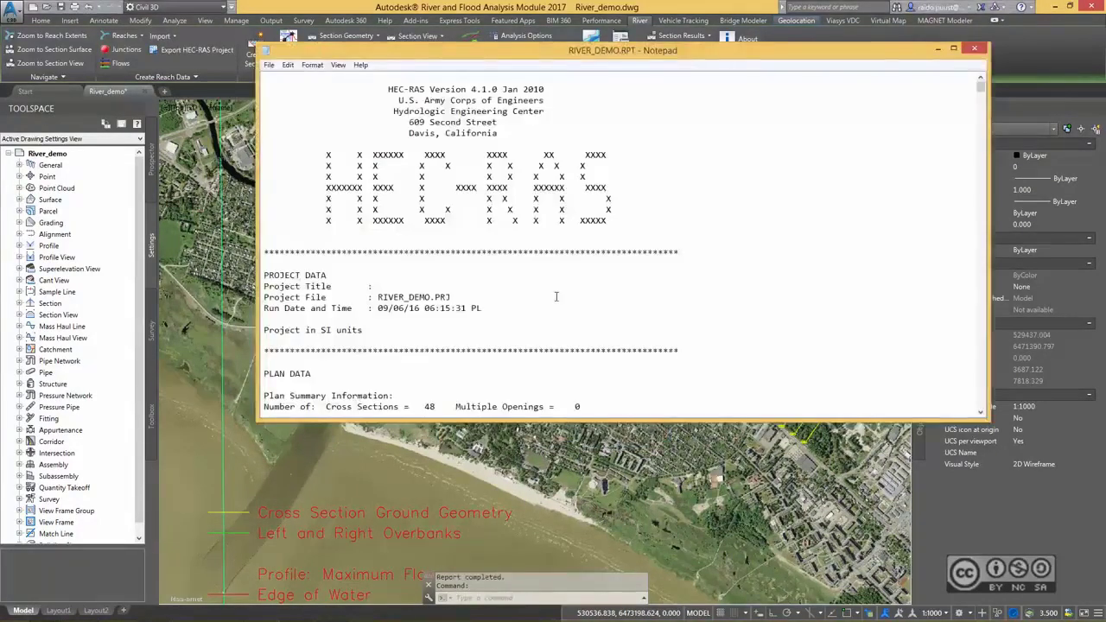
drag(547, 57, 547, 115)
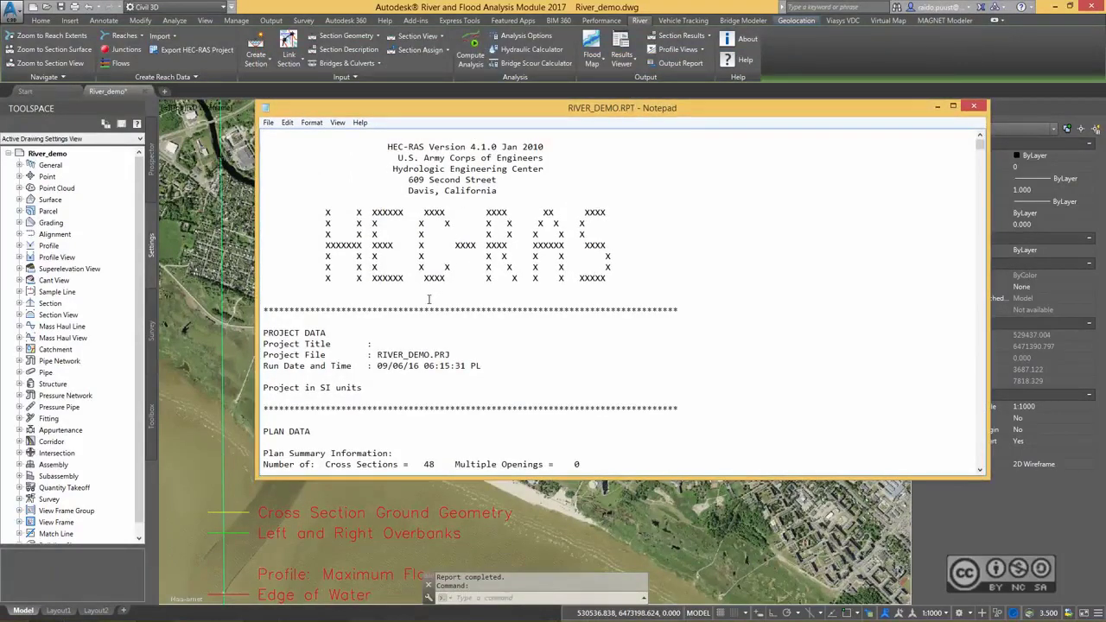
click(974, 106)
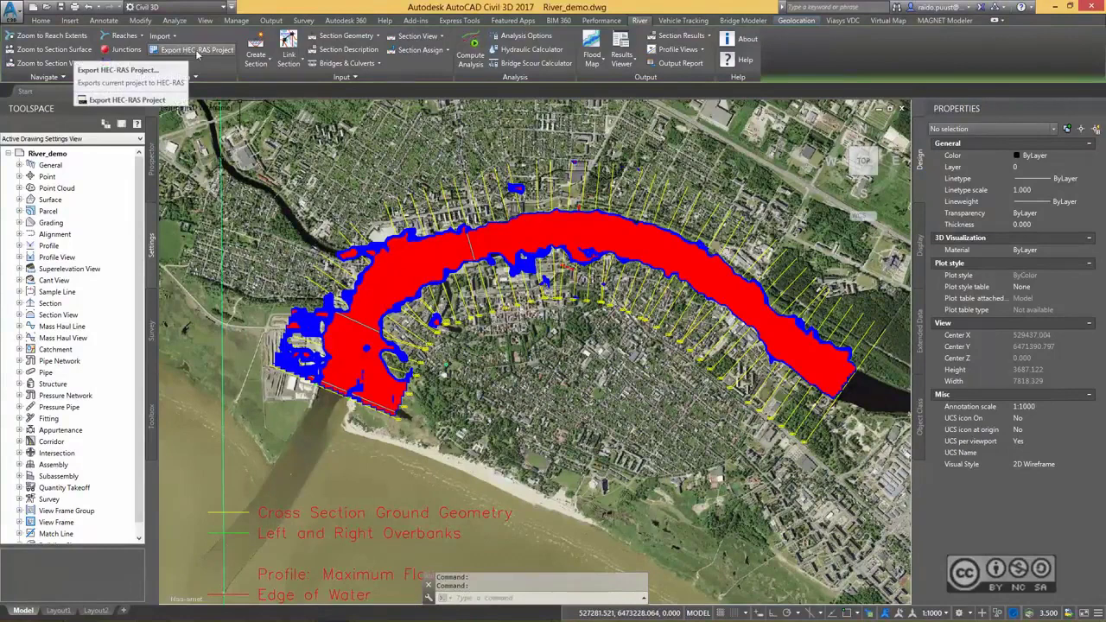
Export the HEC-RAS project as RIVER_DEMO.PRJ to the River\HEC-RAS folder and launch HEC-RAS 5.0.1.
click(197, 53)
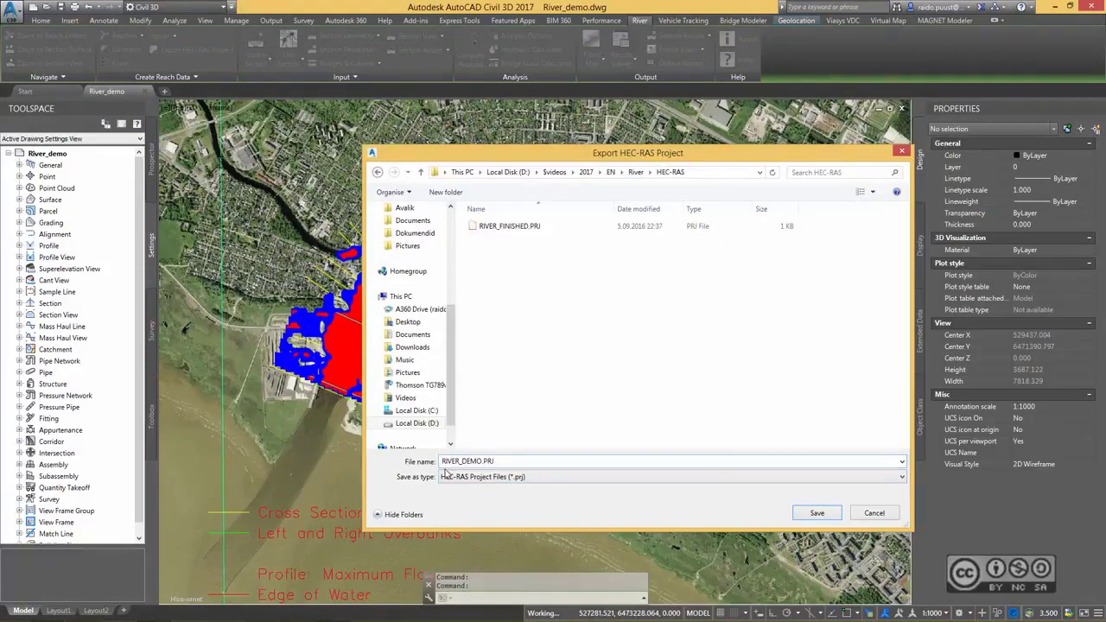
click(812, 514)
key(super+s)
text(hec-RAS 5.0.1)
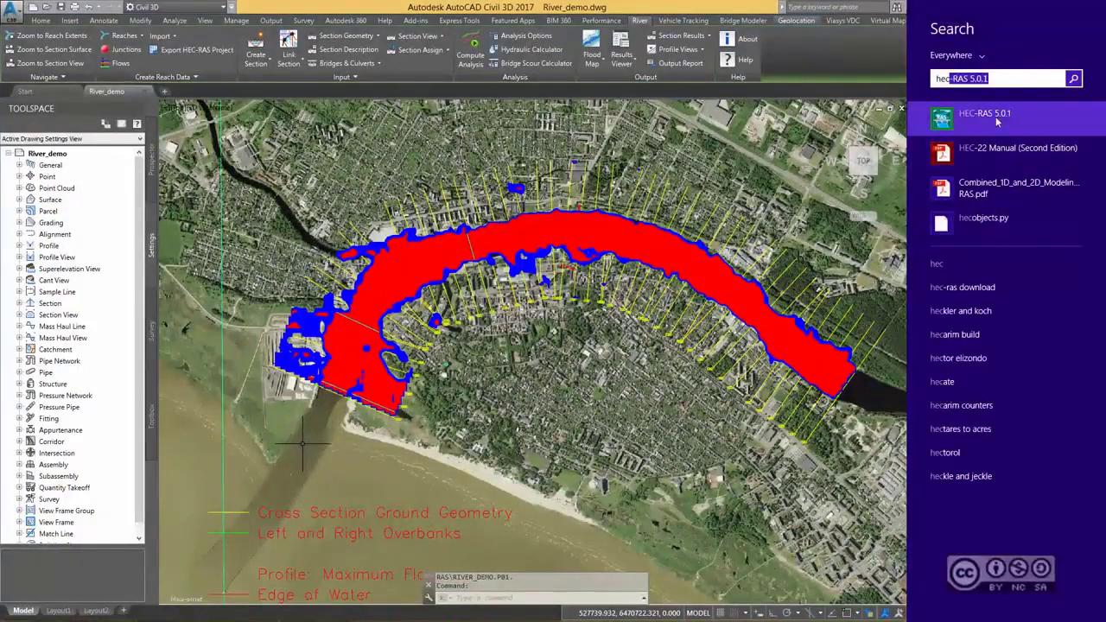
click(994, 119)
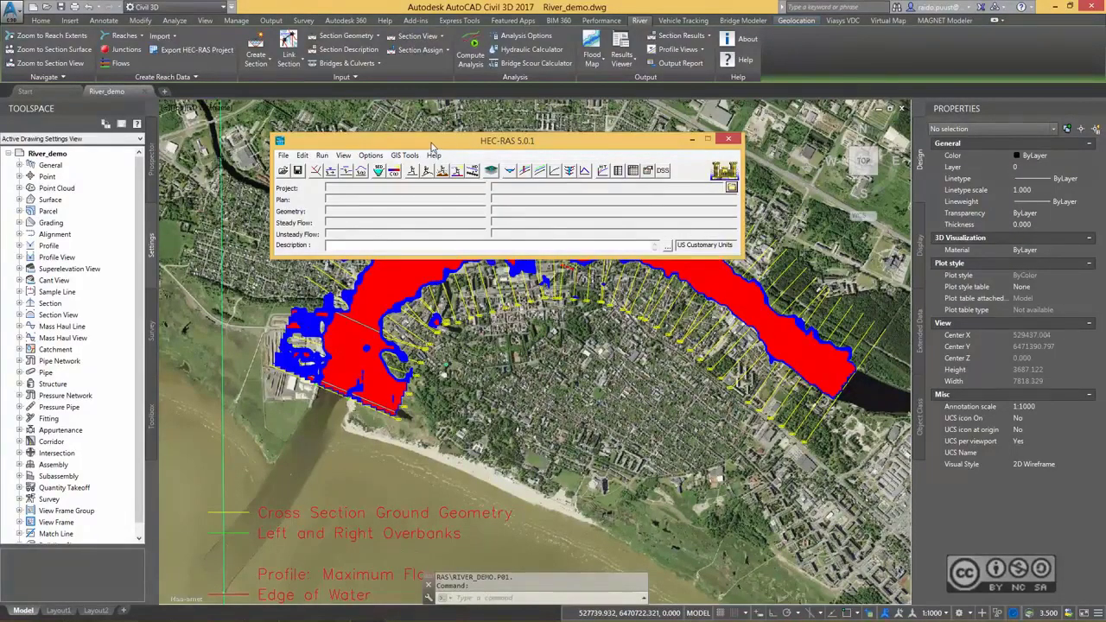
Open the exported RIVER_DEMO.prj project from the River\HEC-RAS folder.
click(283, 170)
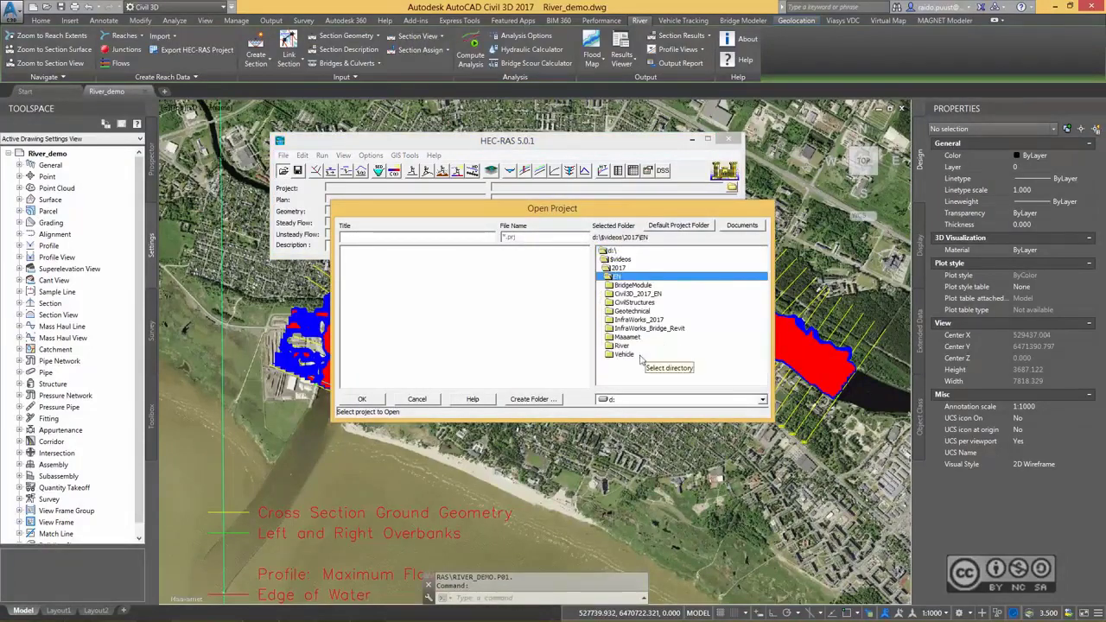
double_click(623, 346)
click(362, 398)
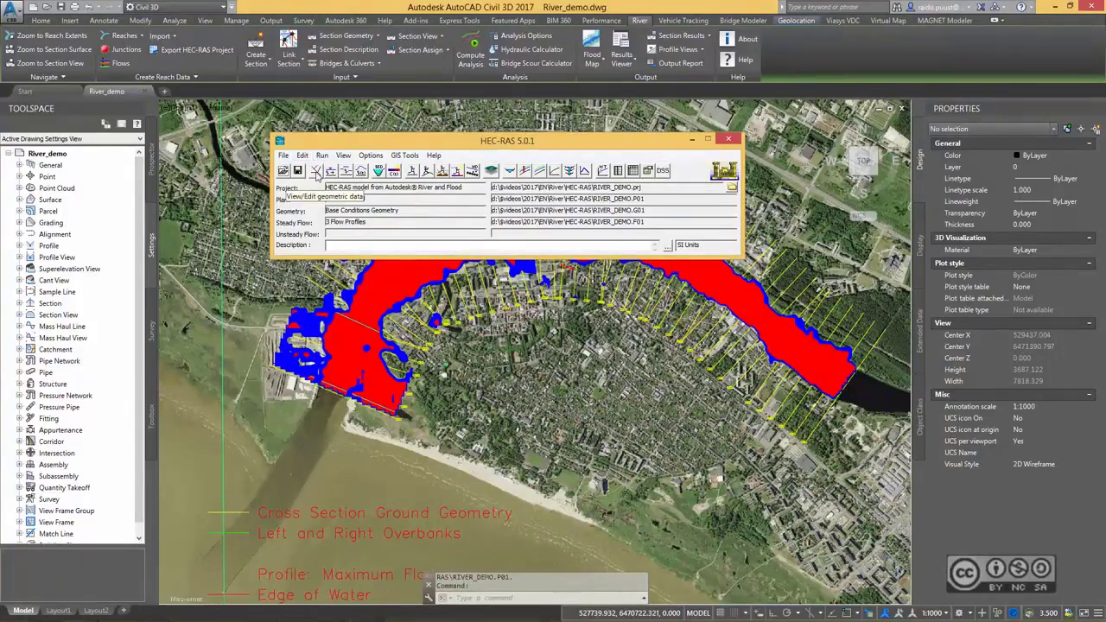
Open the geometric data and view the cross section data of river station 101 on Reach #1.
click(317, 171)
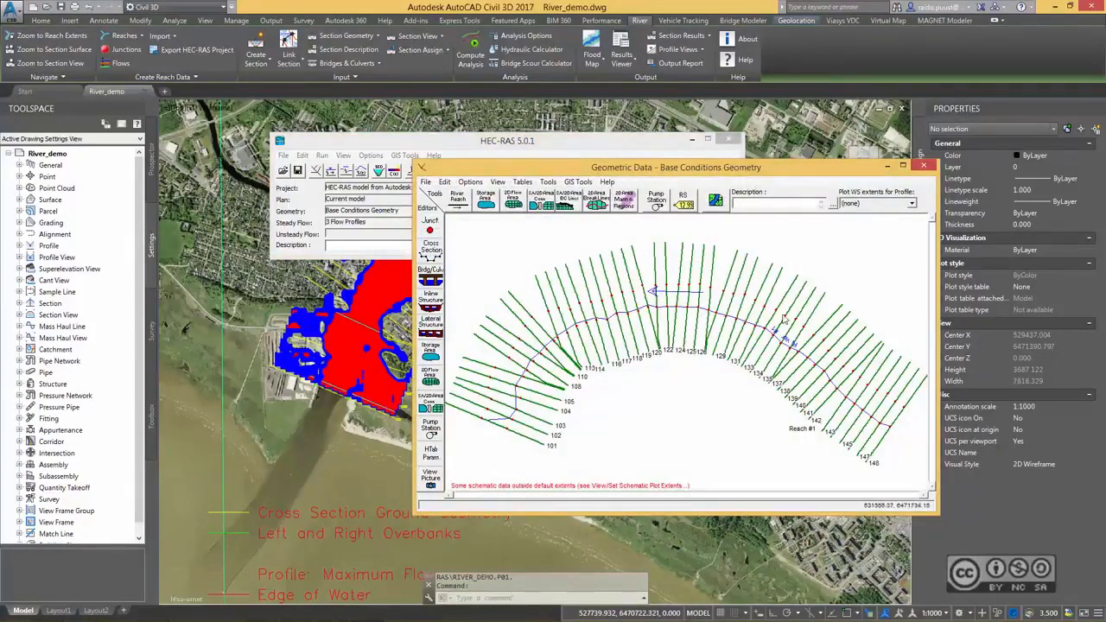
right_click(489, 421)
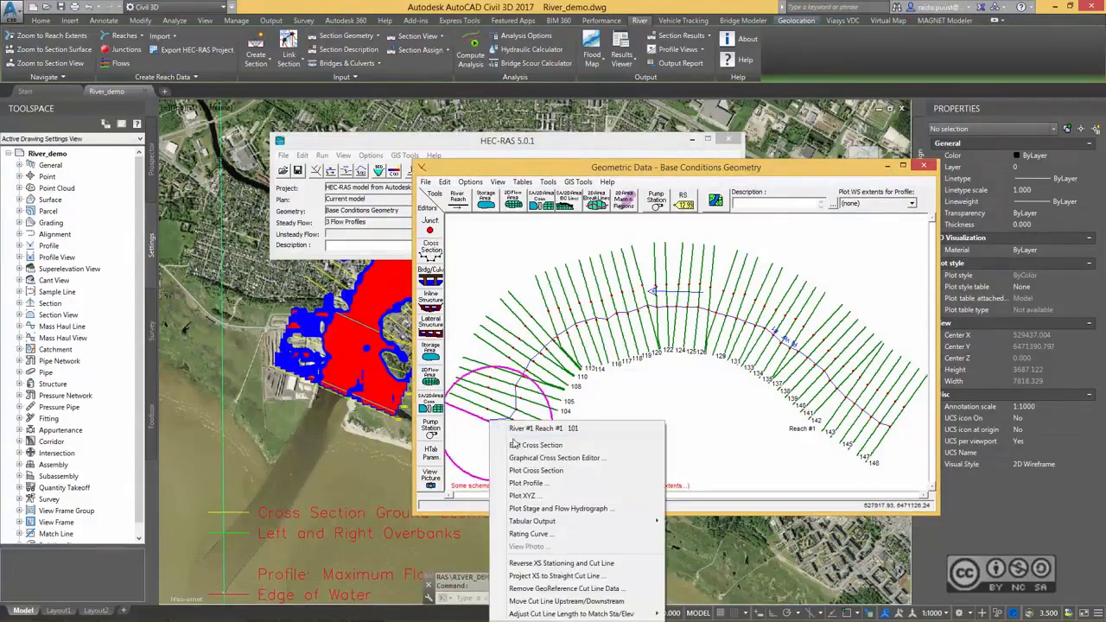
click(547, 446)
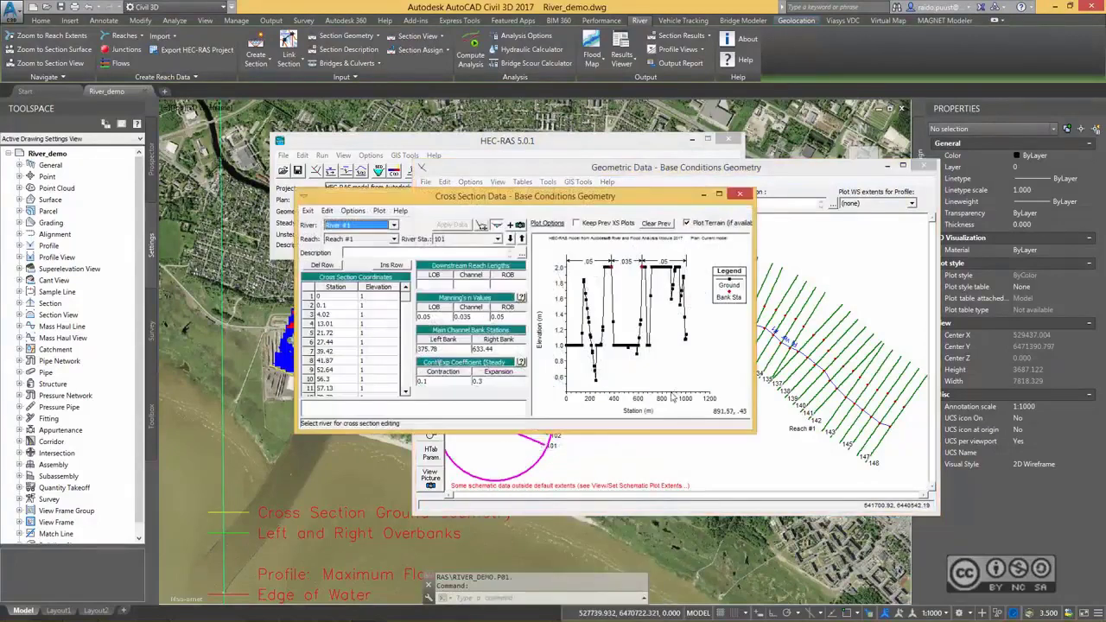